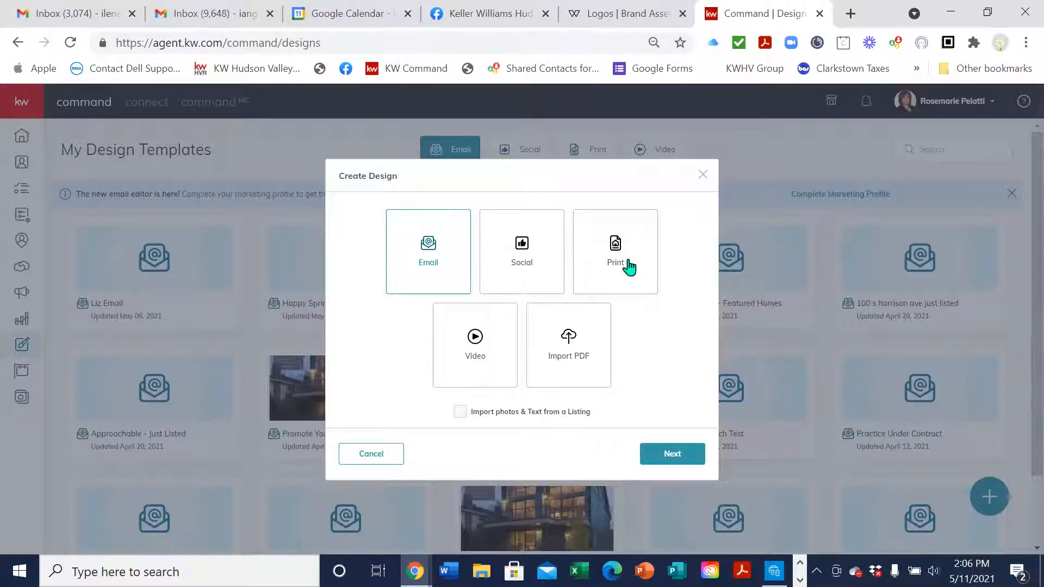
Choose Print as the new design type and continue to the print templates
{"action": "left_click", "coordinate": [629, 274]}
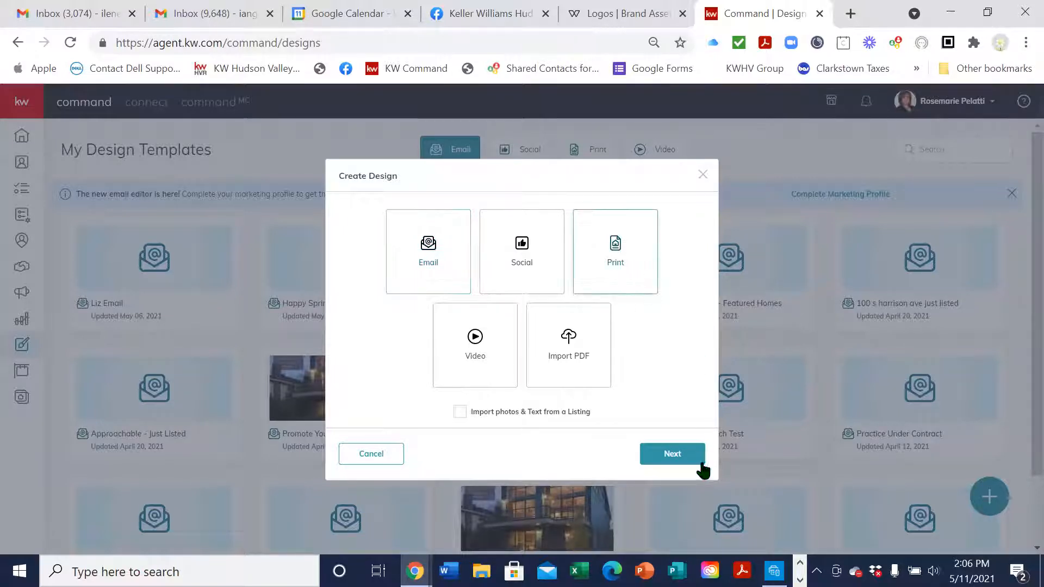
{"action": "left_click", "coordinate": [673, 454]}
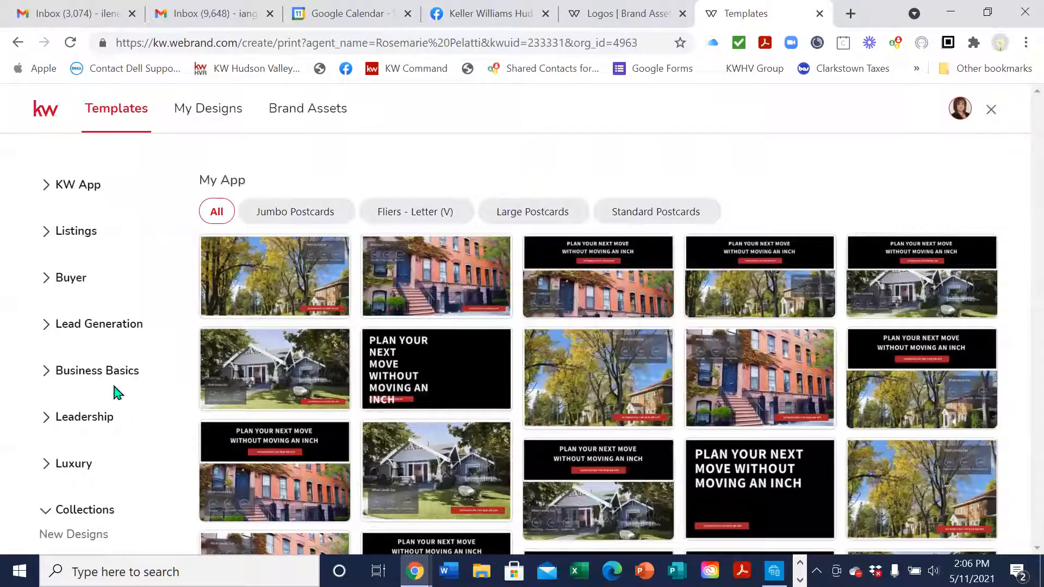
Start a design from the Planting Roots (Q2 Magazine) template under Lead Generation > Personally-Branded Zine
{"action": "left_click", "coordinate": [112, 330]}
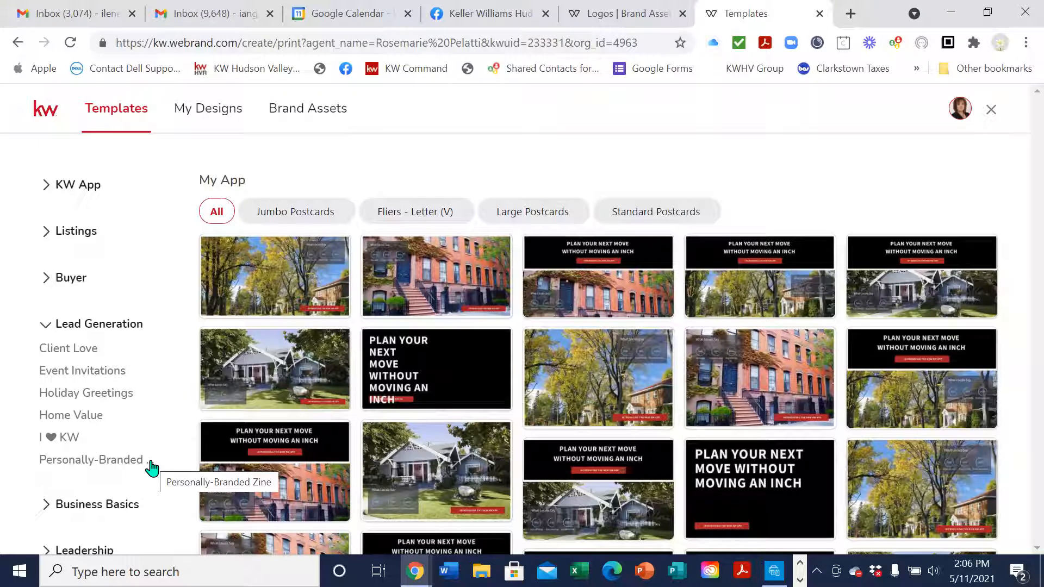
{"action": "left_click", "coordinate": [128, 466]}
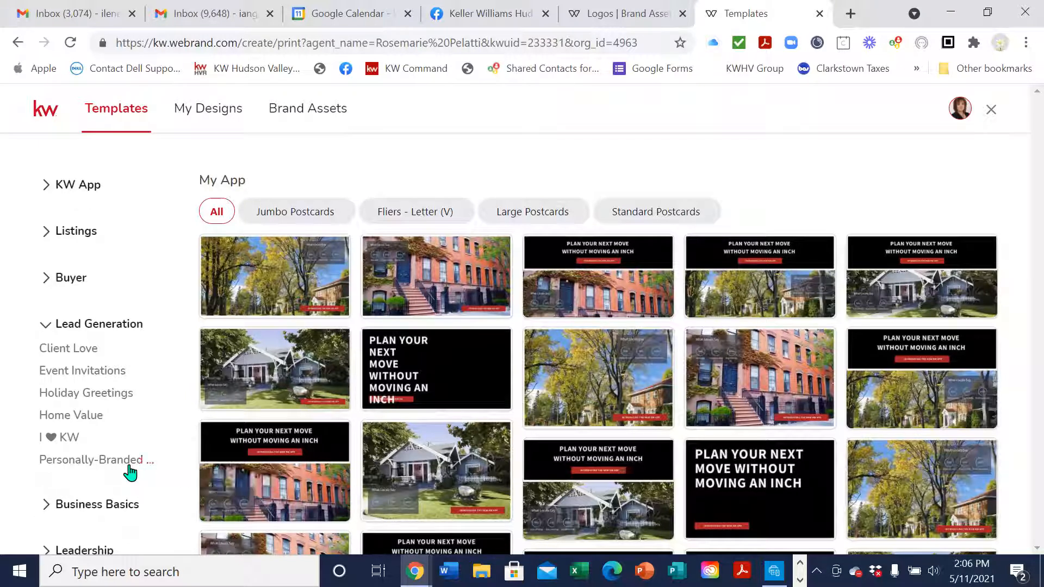
{"action": "mouse_move", "coordinate": [488, 289]}
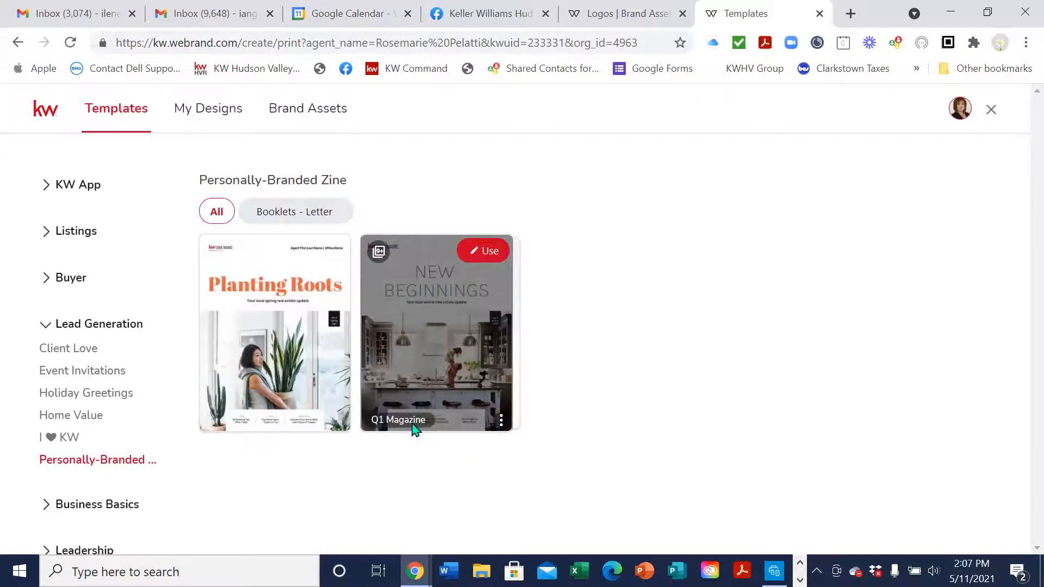
{"action": "mouse_move", "coordinate": [246, 432]}
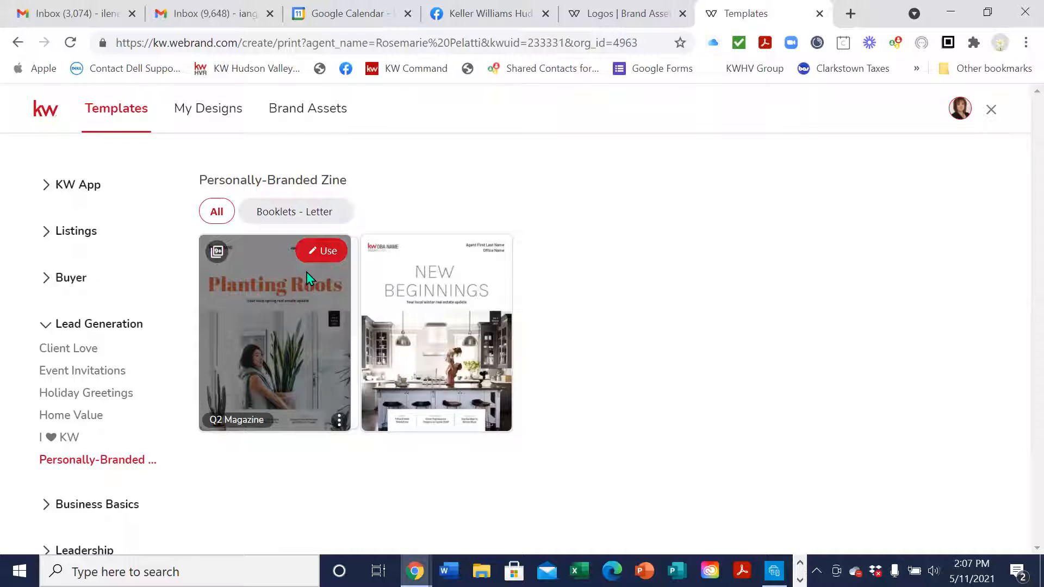
{"action": "left_click", "coordinate": [328, 251]}
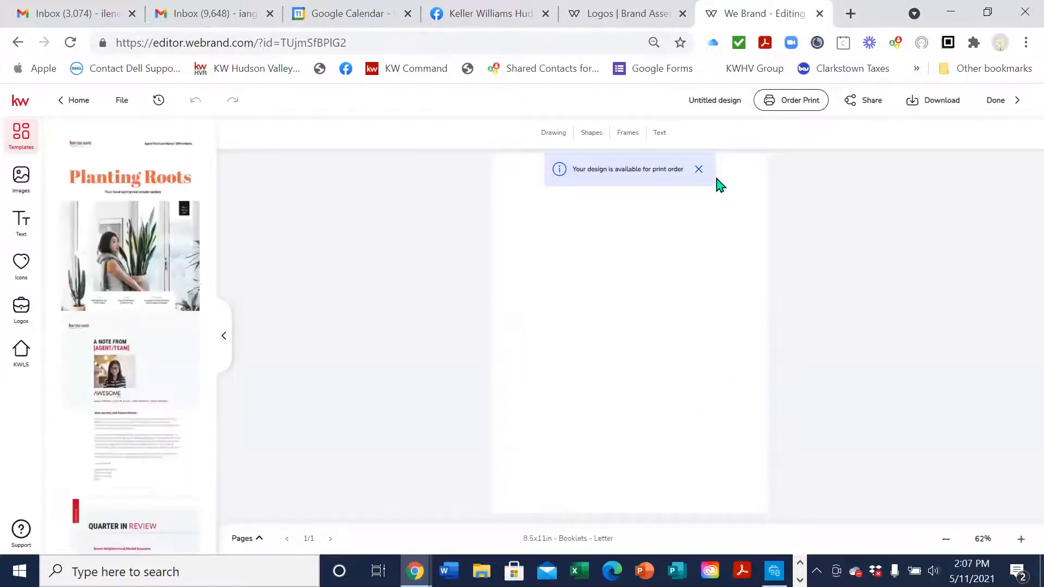
Dismiss the print-order notice and add the cover, agent note and Quarter in Review pages
{"action": "left_click", "coordinate": [699, 170]}
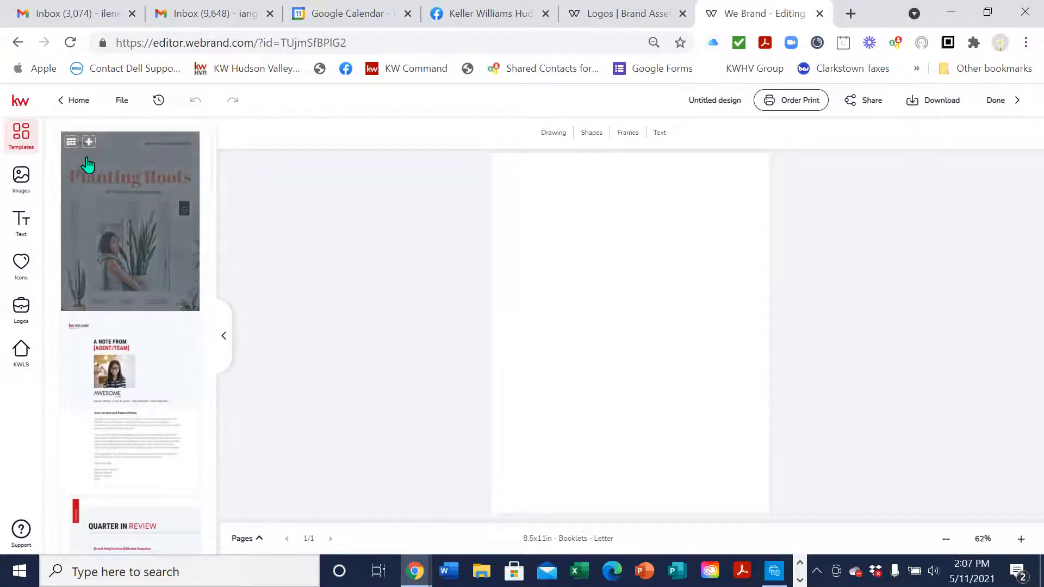
{"action": "left_click", "coordinate": [88, 142]}
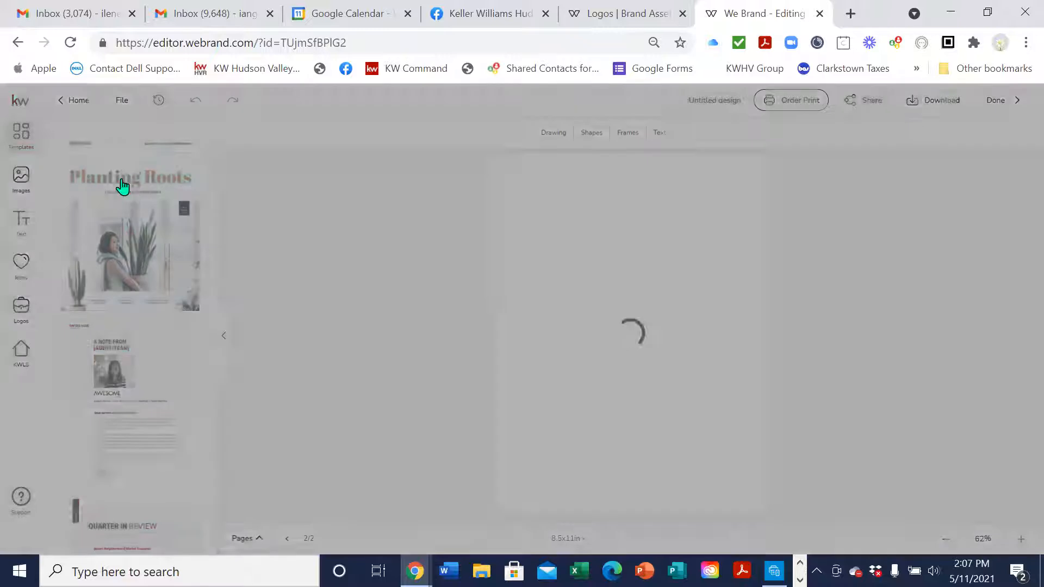
{"action": "left_click", "coordinate": [89, 327]}
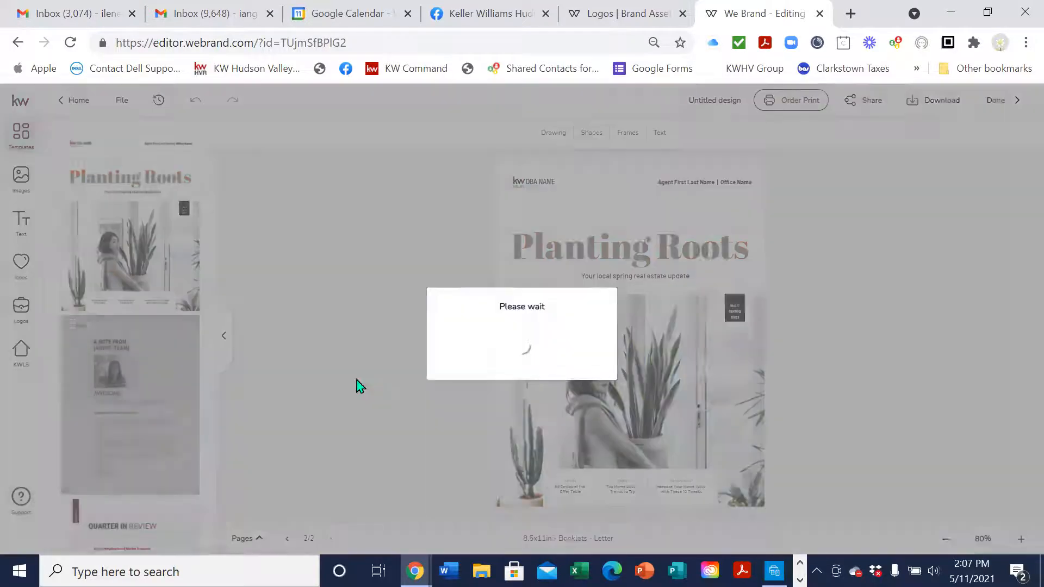
{"action": "scroll", "coordinate": [158, 460], "scroll_direction": "down", "scroll_amount": 3}
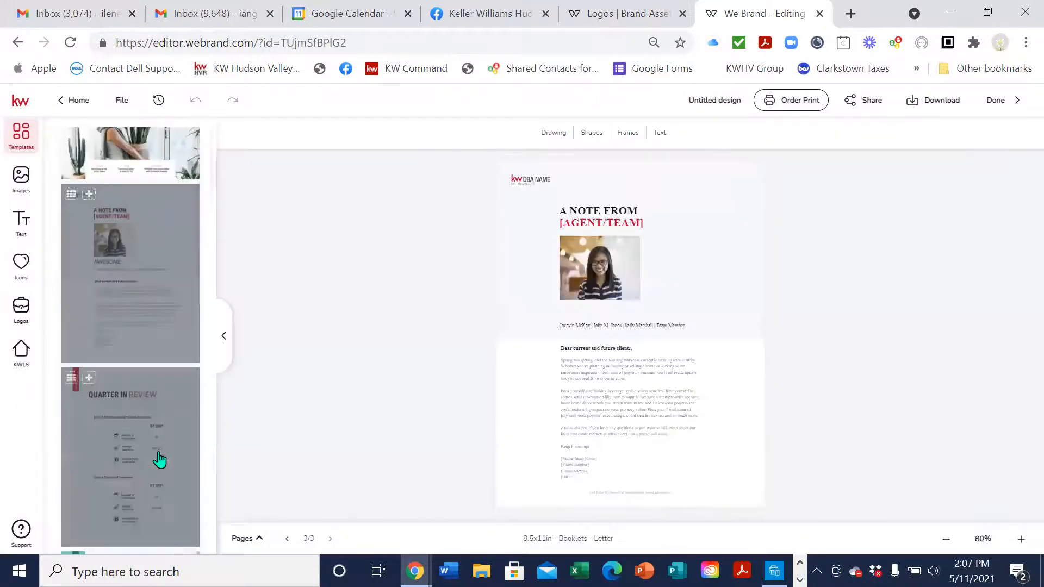
{"action": "left_click", "coordinate": [89, 347]}
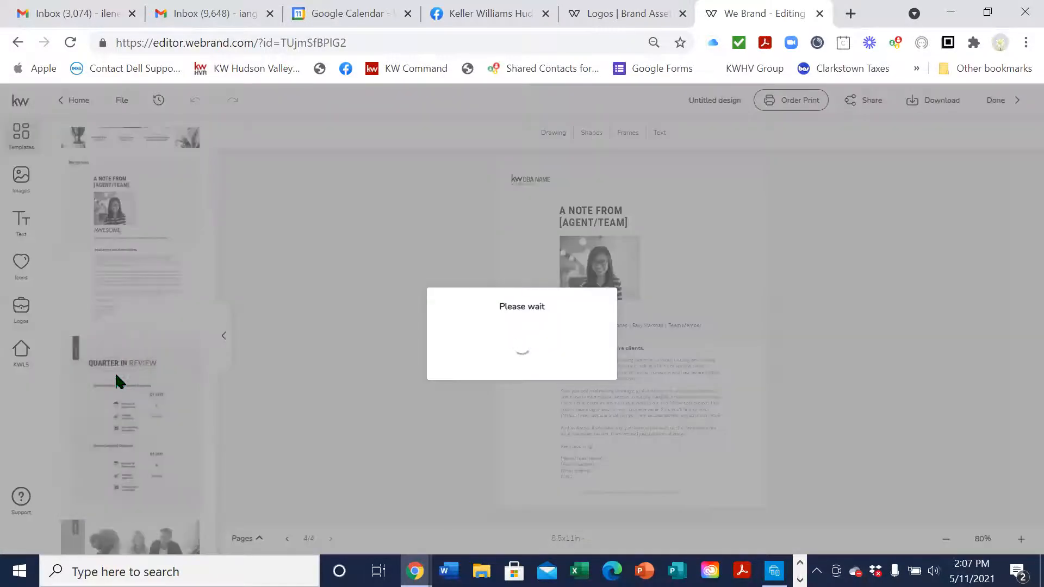
Add the Offer Table, agent profile, Real Value Real Experience and Success Stories pages
{"action": "scroll", "coordinate": [158, 438], "scroll_direction": "down", "scroll_amount": 6}
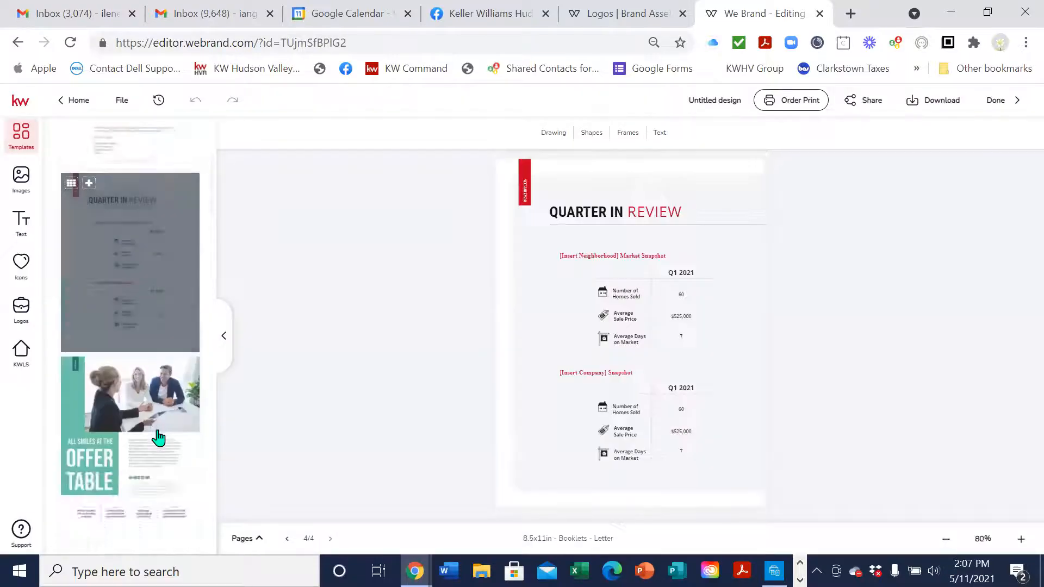
{"action": "left_click", "coordinate": [89, 203]}
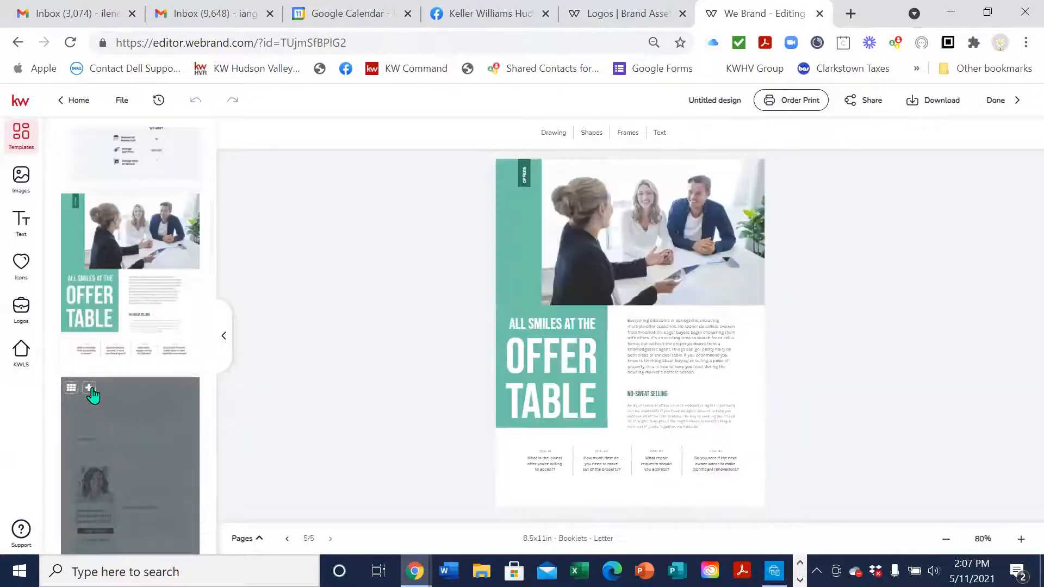
{"action": "left_click", "coordinate": [89, 388]}
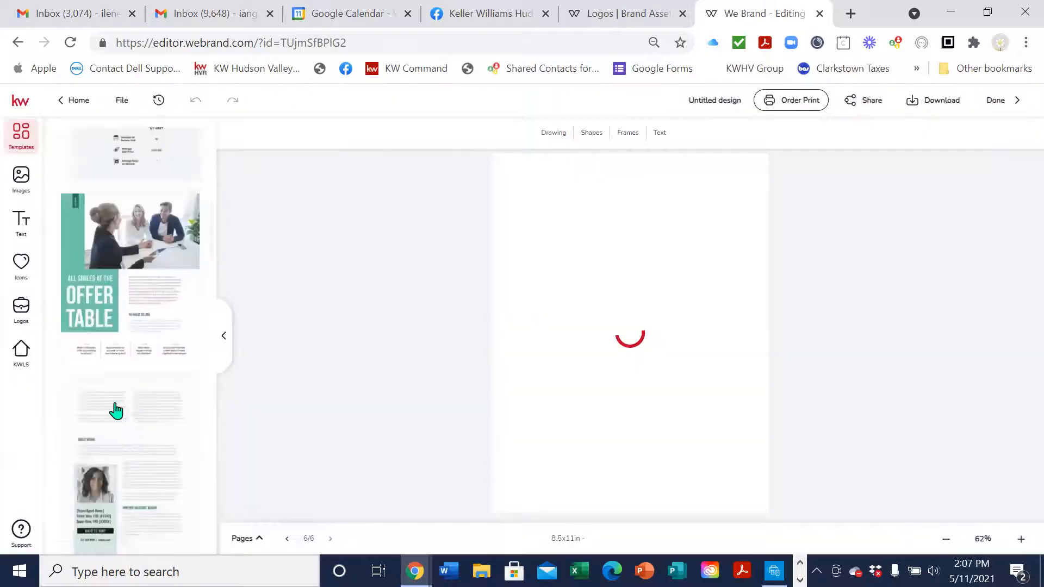
{"action": "scroll", "coordinate": [114, 413], "scroll_direction": "down", "scroll_amount": 5}
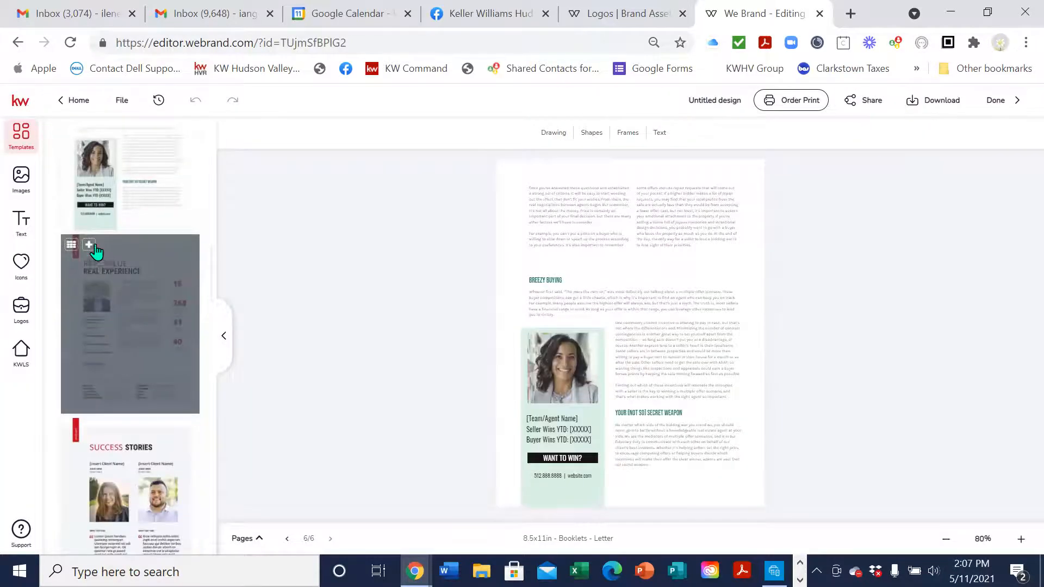
{"action": "left_click", "coordinate": [89, 245]}
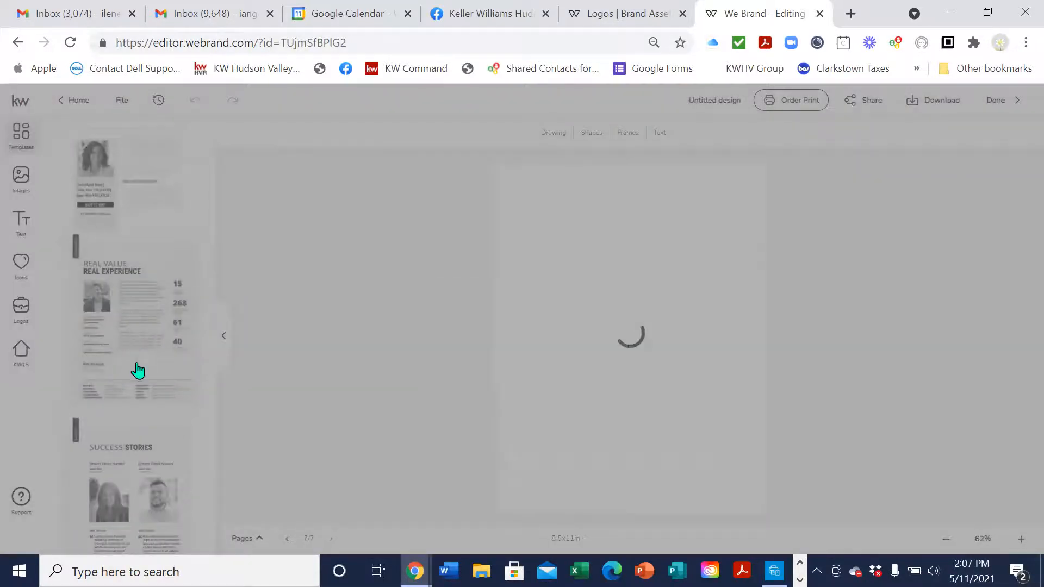
{"action": "scroll", "coordinate": [138, 371], "scroll_direction": "down", "scroll_amount": 3}
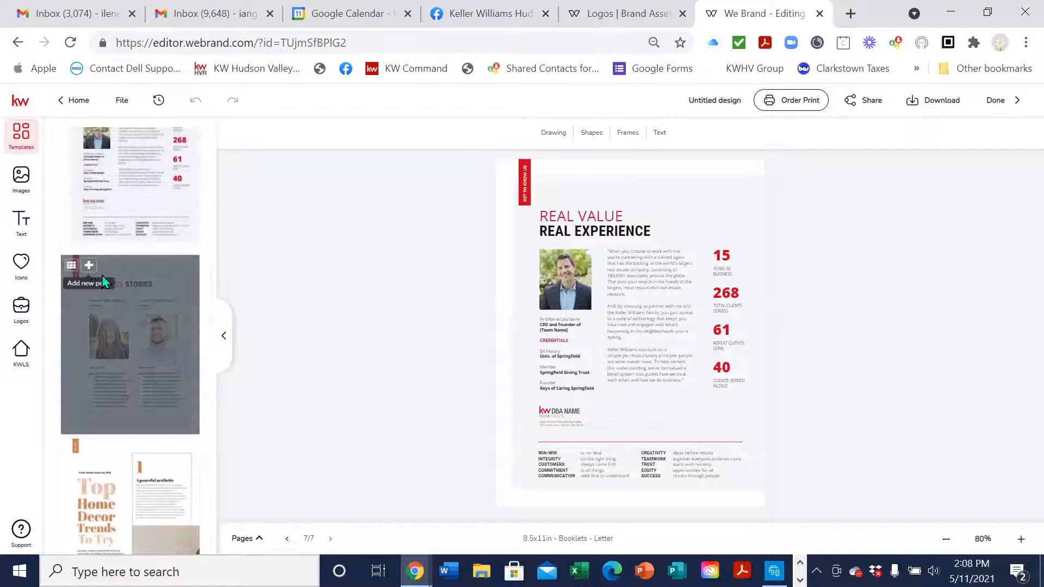
{"action": "left_click", "coordinate": [89, 266]}
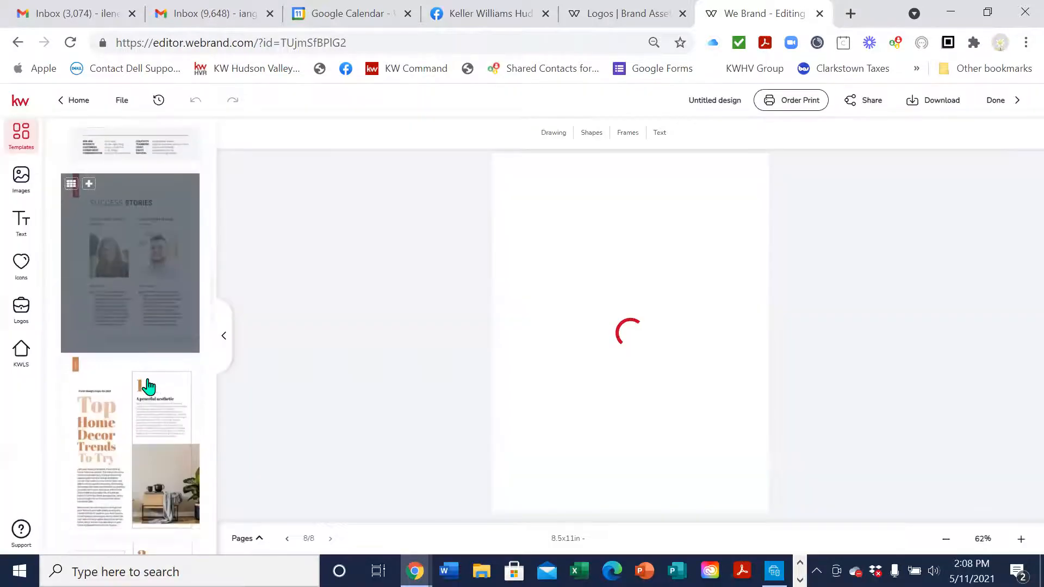
{"action": "scroll", "coordinate": [154, 380], "scroll_direction": "down", "scroll_amount": 3}
Add the two Home Decor Trends pages and the home offices and eco-friendly page
{"action": "left_click", "coordinate": [88, 286]}
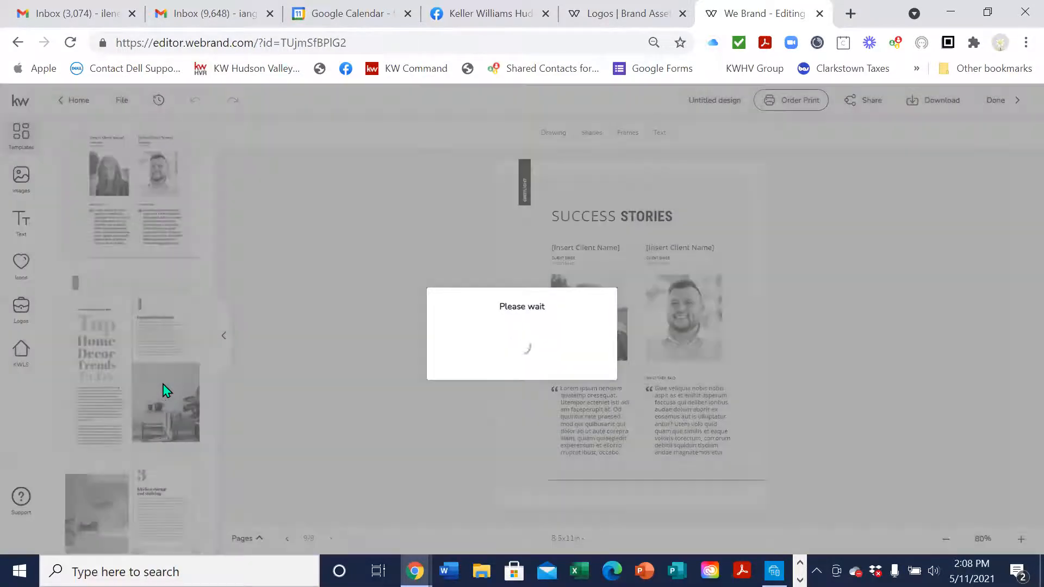
{"action": "scroll", "coordinate": [158, 396], "scroll_direction": "down", "scroll_amount": 3}
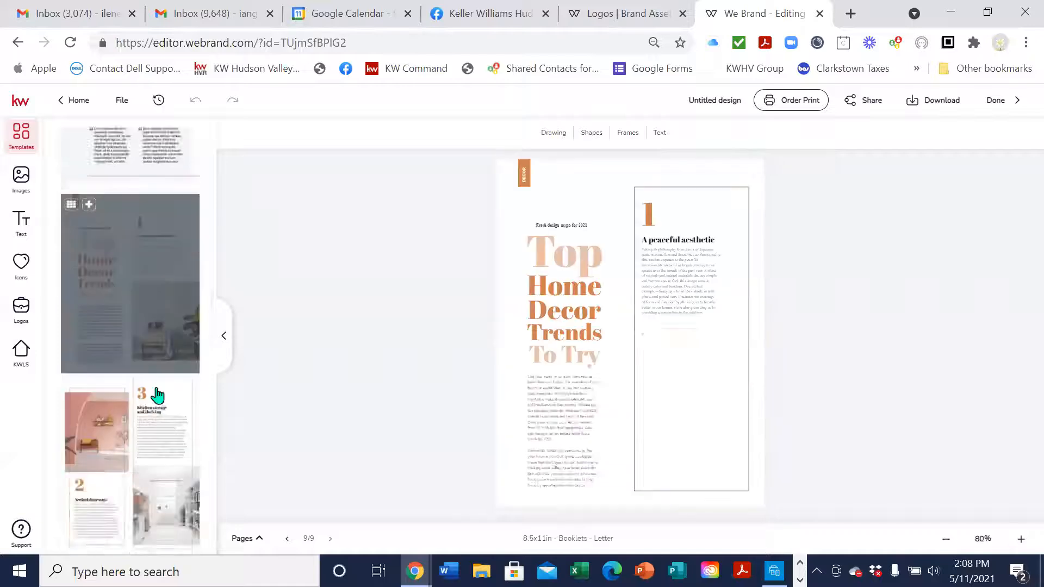
{"action": "left_click", "coordinate": [88, 307]}
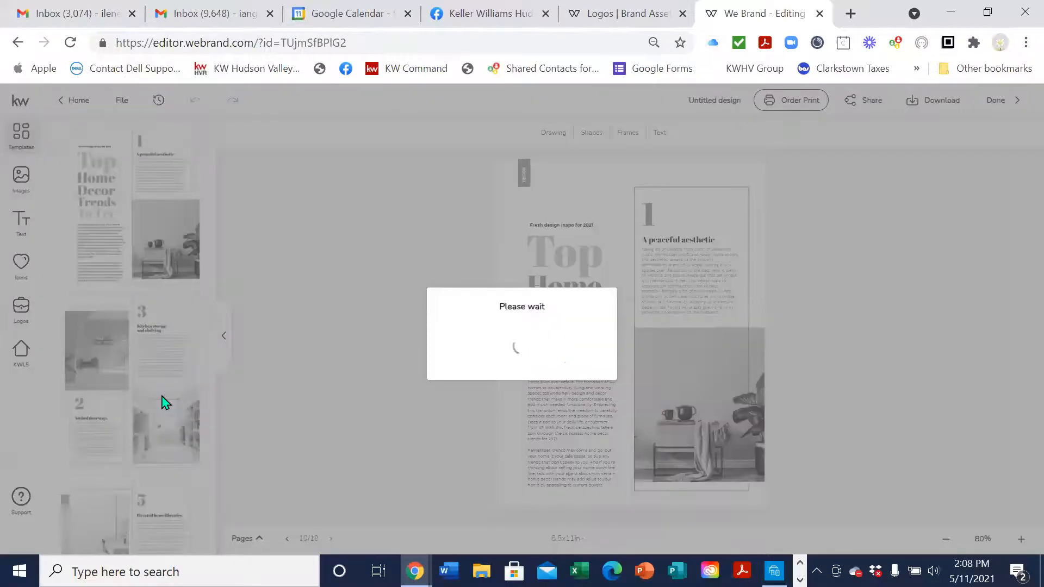
{"action": "scroll", "coordinate": [141, 380], "scroll_direction": "down", "scroll_amount": 3}
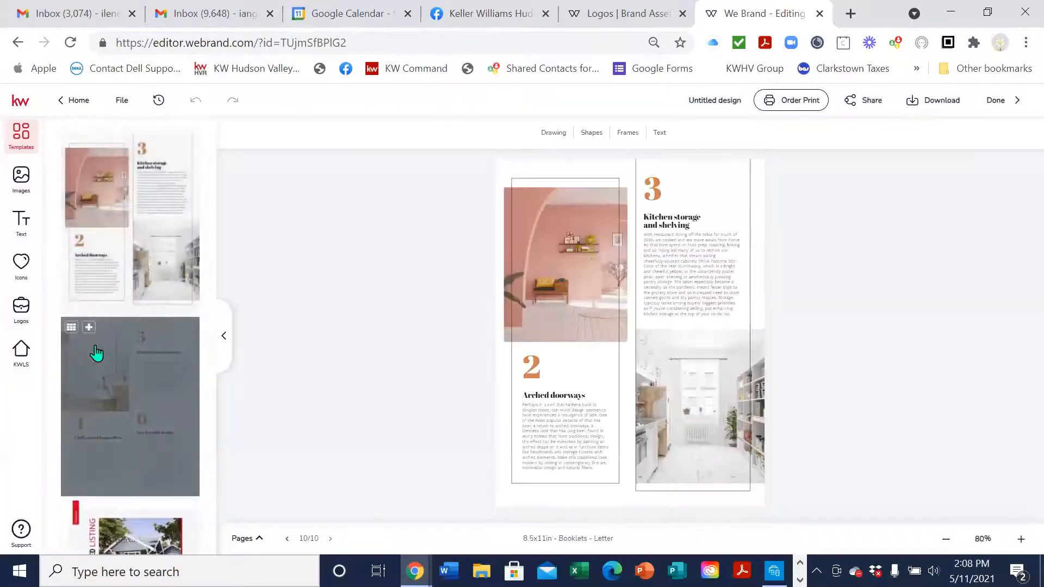
{"action": "left_click", "coordinate": [89, 328]}
{"action": "scroll", "coordinate": [136, 444], "scroll_direction": "down", "scroll_amount": 1}
{"action": "scroll", "coordinate": [136, 444], "scroll_direction": "down", "scroll_amount": 1}
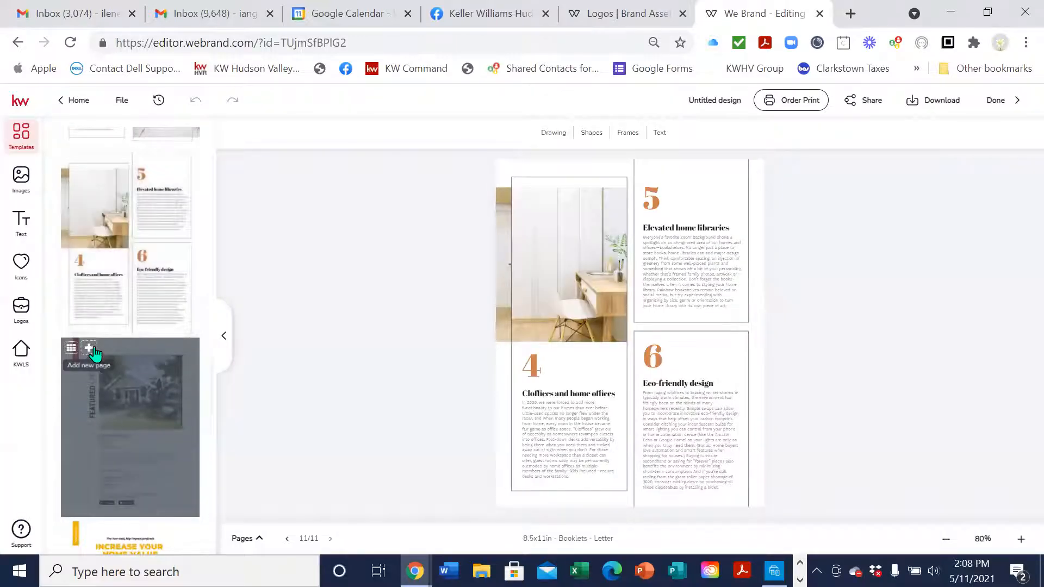
Add the Featured Listing page and both Increase Your Home Value pages
{"action": "left_click", "coordinate": [155, 400]}
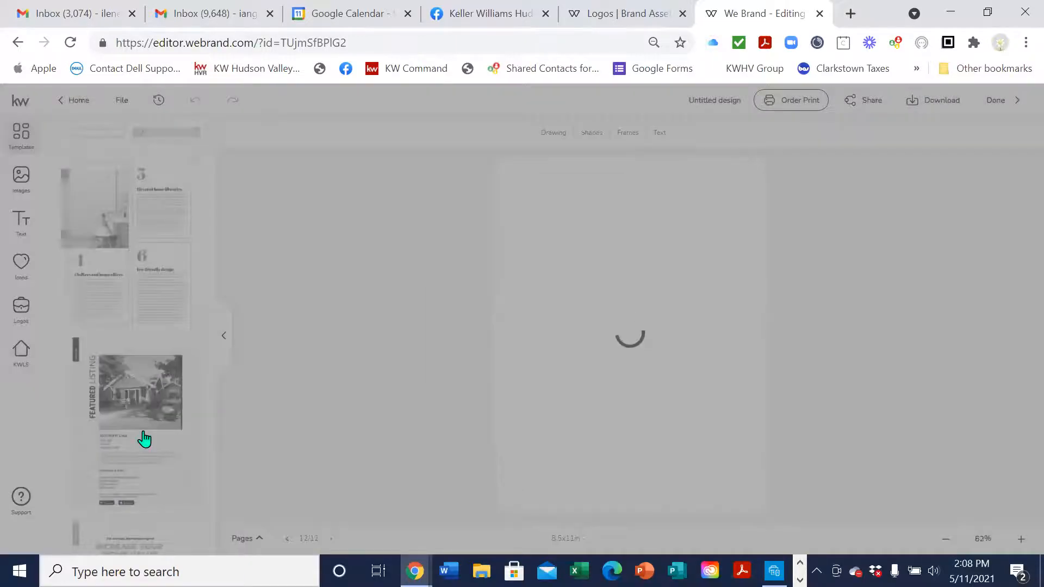
{"action": "scroll", "coordinate": [144, 432], "scroll_direction": "down", "scroll_amount": 3}
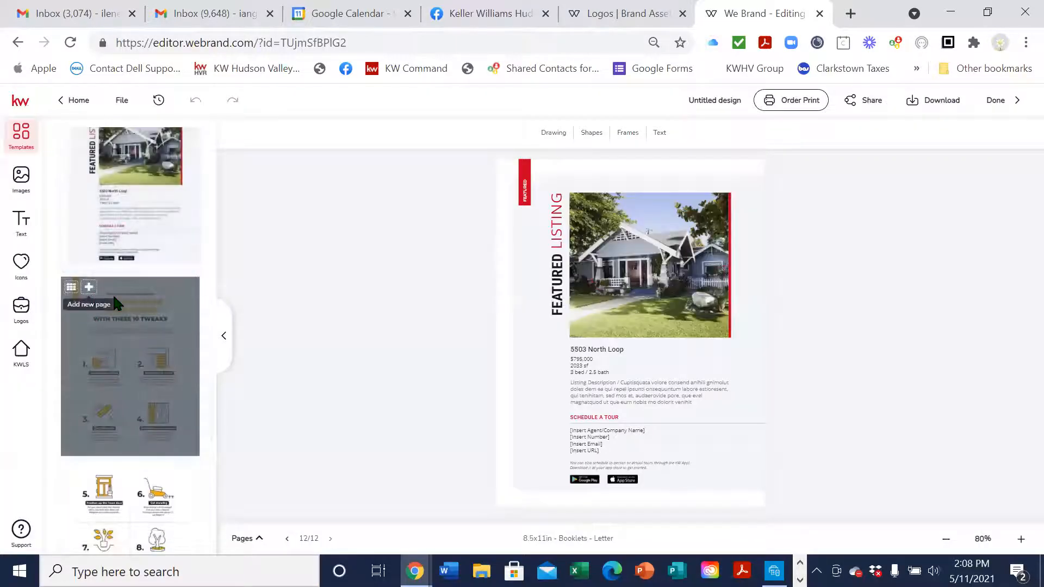
{"action": "left_click", "coordinate": [89, 287]}
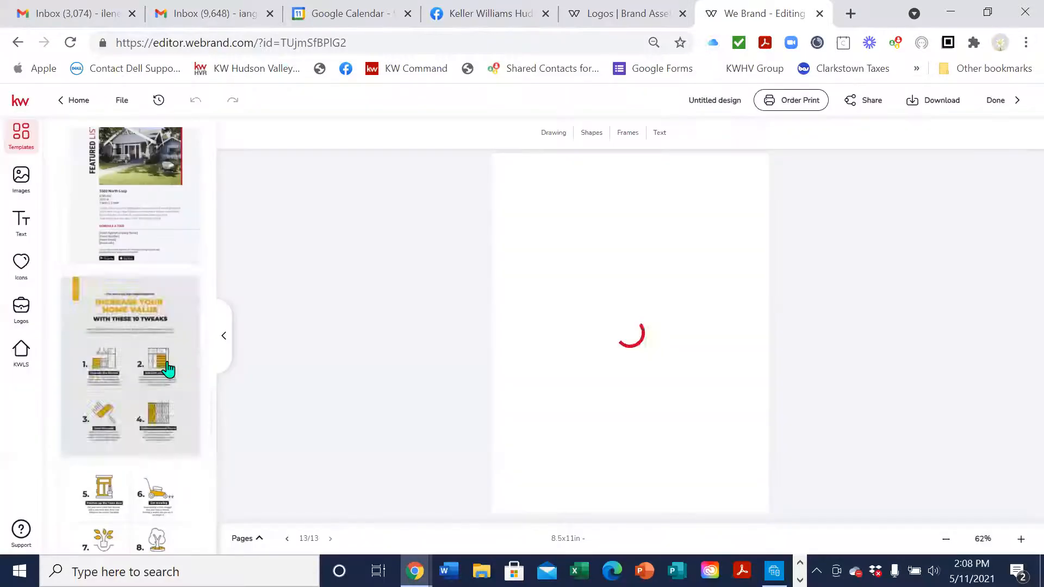
{"action": "scroll", "coordinate": [168, 381], "scroll_direction": "down", "scroll_amount": 2}
{"action": "left_click", "coordinate": [89, 308]}
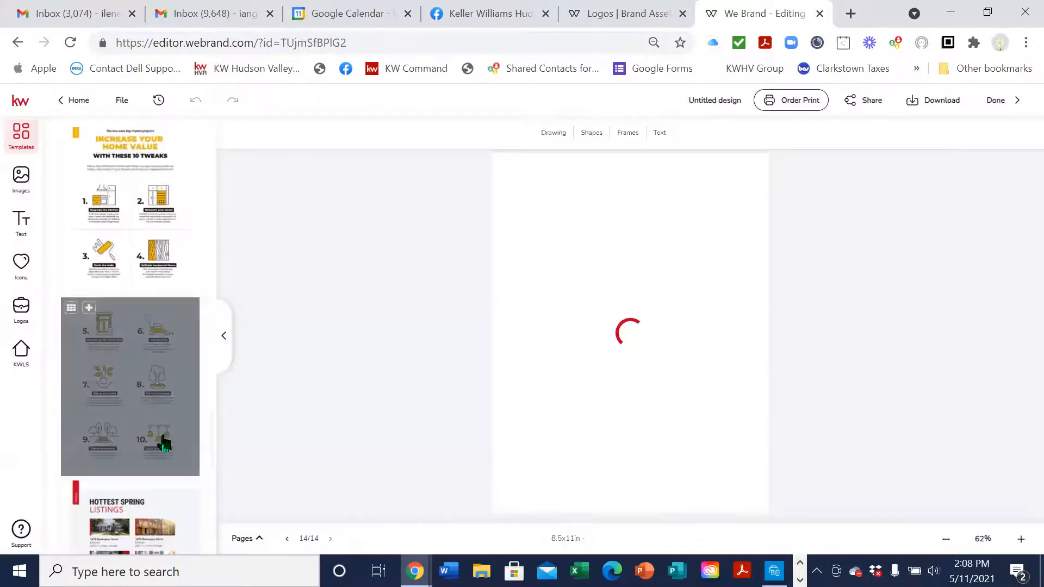
{"action": "scroll", "coordinate": [163, 430], "scroll_direction": "down", "scroll_amount": 3}
Add the Hottest Spring Listings, Ask an Agent and both Stay In. Search On. app pages
{"action": "left_click", "coordinate": [90, 329]}
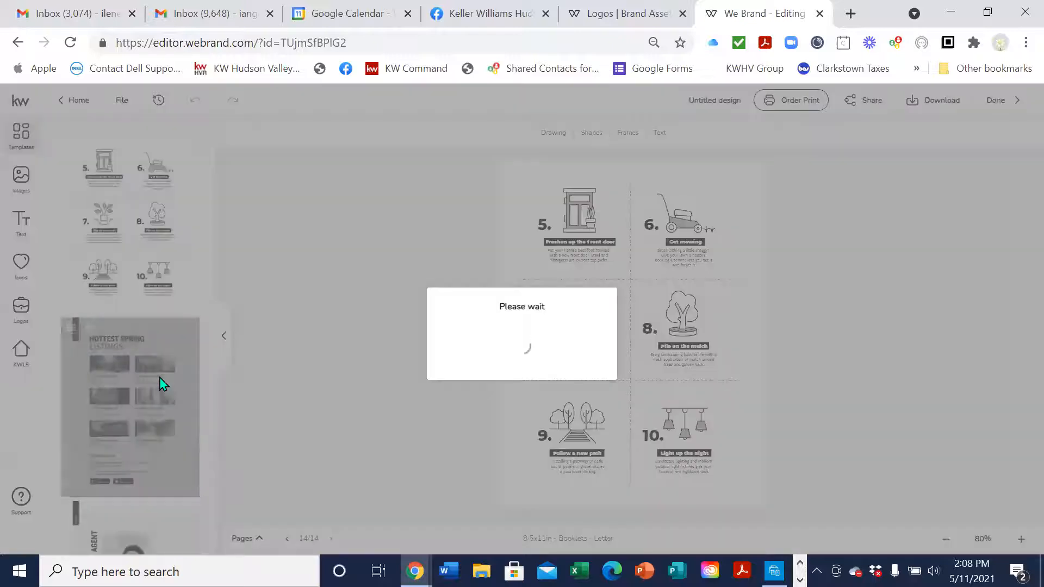
{"action": "scroll", "coordinate": [160, 397], "scroll_direction": "down", "scroll_amount": 5}
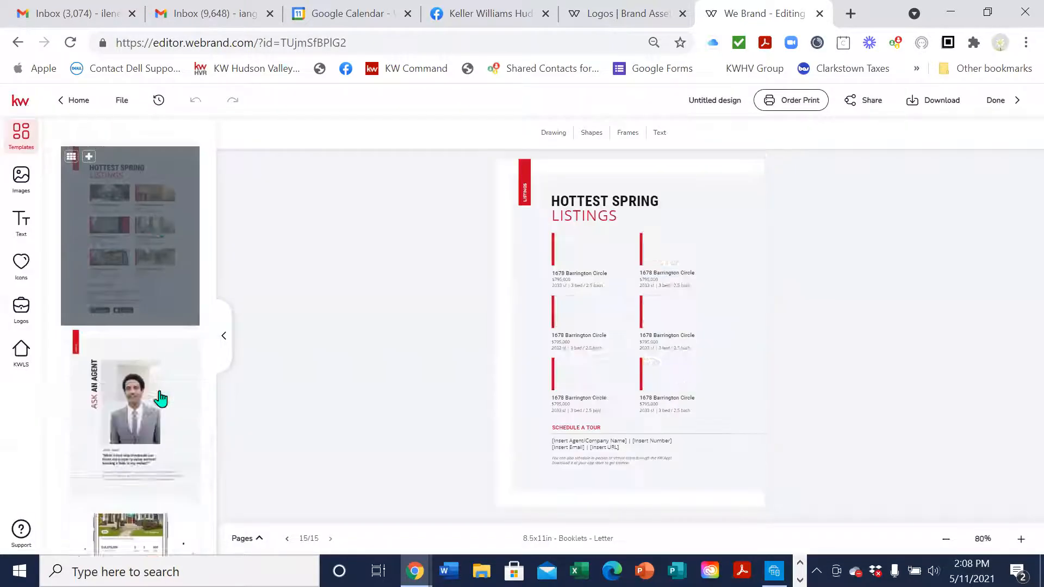
{"action": "left_click", "coordinate": [90, 267]}
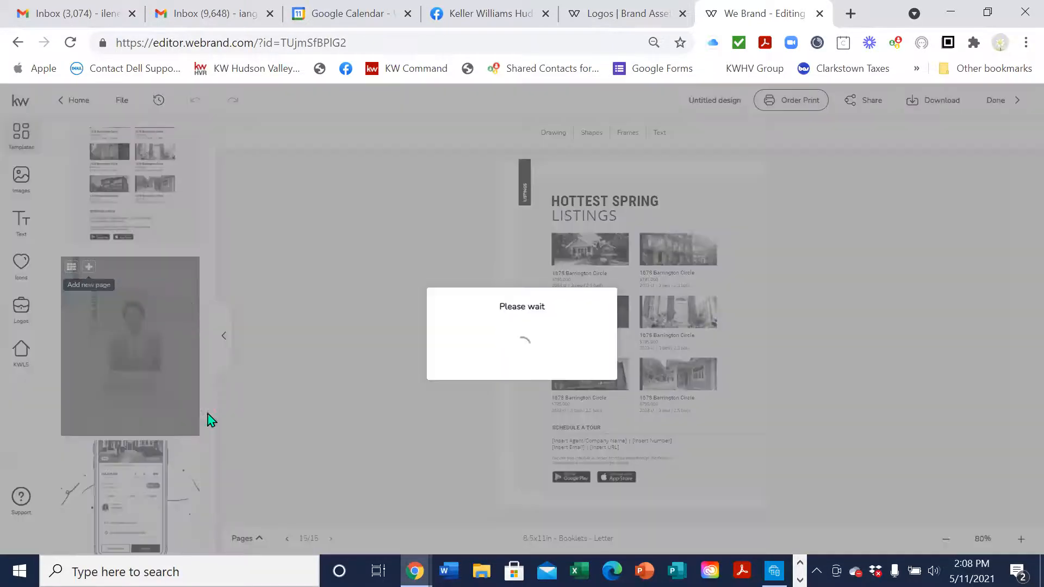
{"action": "scroll", "coordinate": [161, 458], "scroll_direction": "down", "scroll_amount": 3}
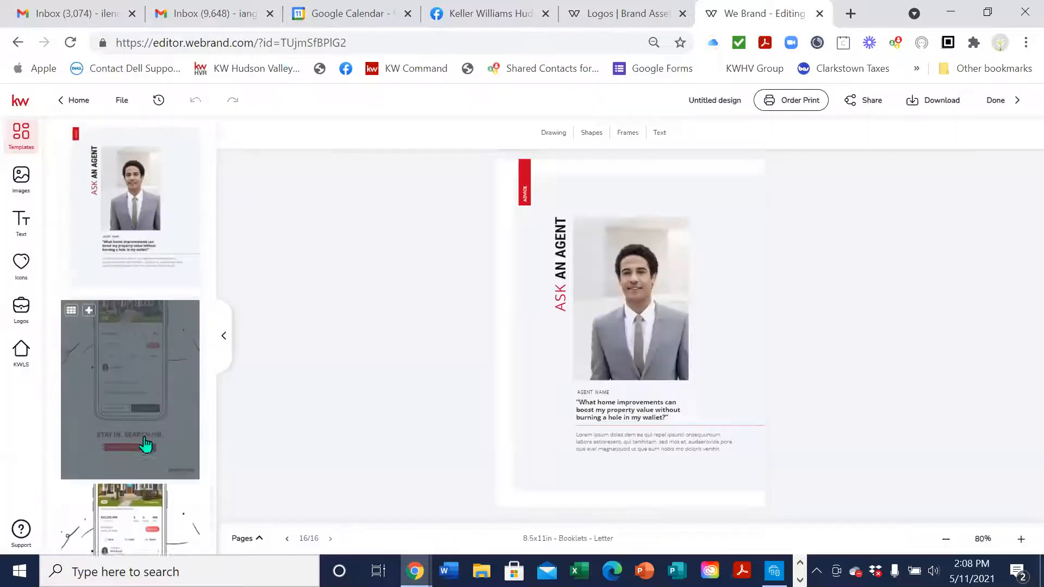
{"action": "left_click", "coordinate": [89, 288]}
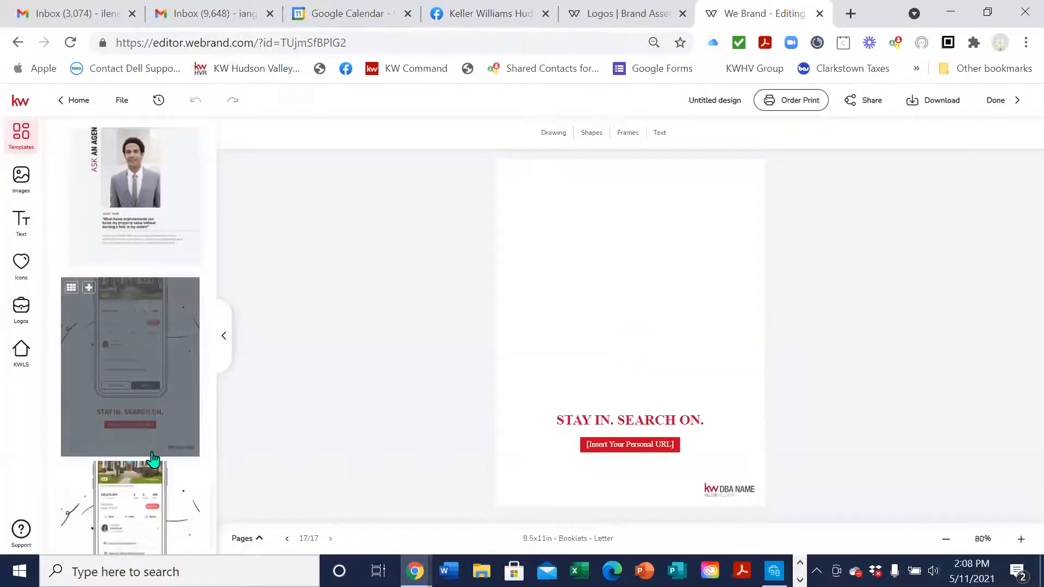
{"action": "scroll", "coordinate": [168, 479], "scroll_direction": "down", "scroll_amount": 2}
{"action": "left_click", "coordinate": [180, 485]}
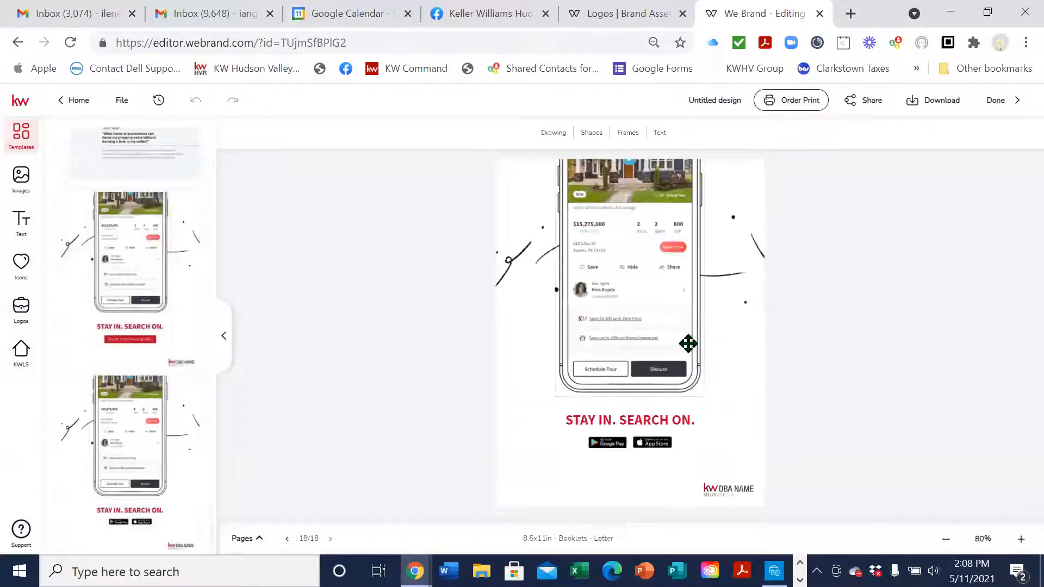
Scroll through the templates and bring up the booklet's page thumbnails
{"action": "mouse_move", "coordinate": [124, 466]}
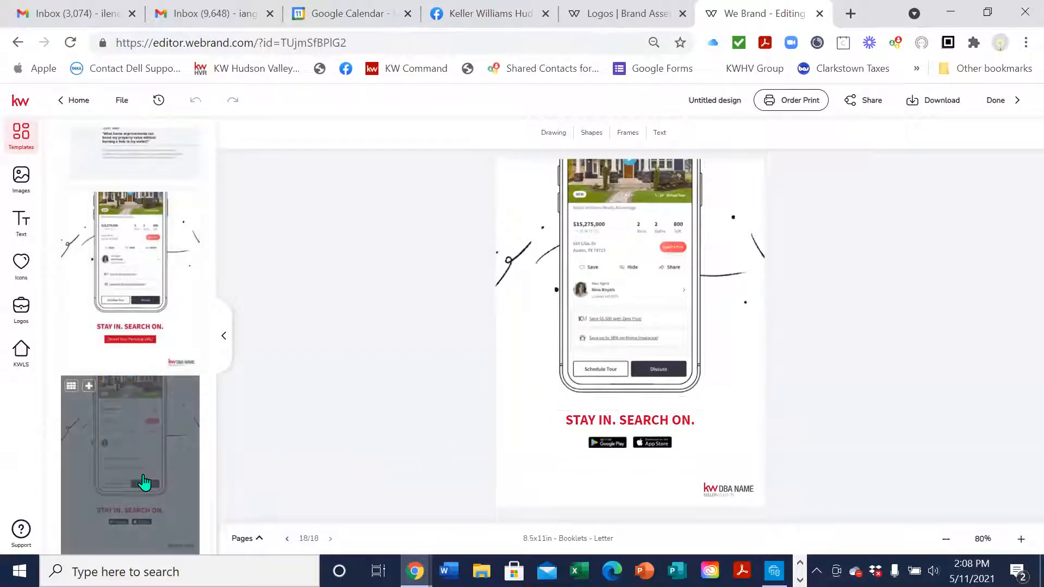
{"action": "scroll", "coordinate": [181, 474], "scroll_direction": "up", "scroll_amount": 3}
{"action": "scroll", "coordinate": [181, 474], "scroll_direction": "down", "scroll_amount": 2}
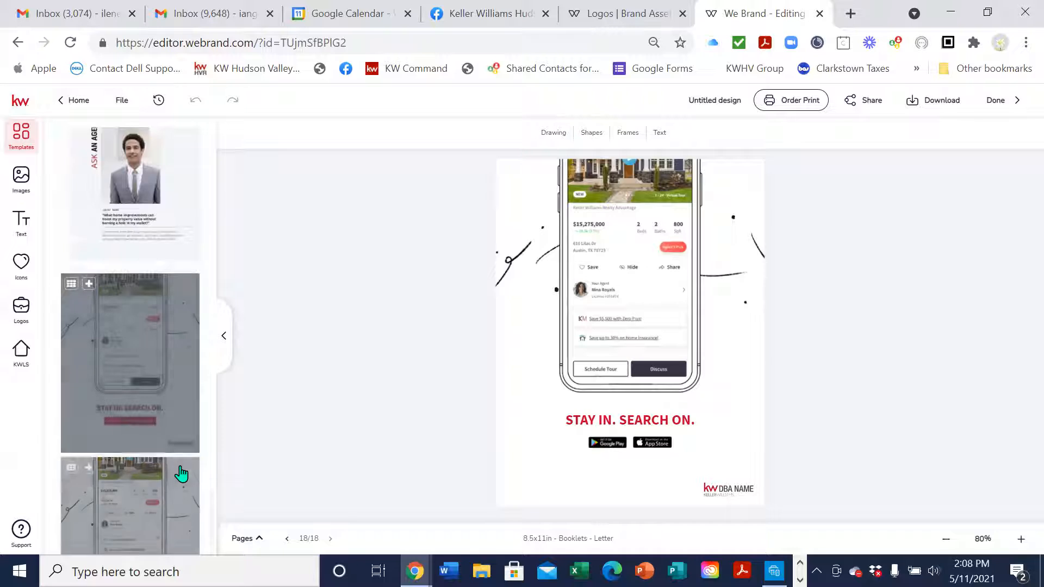
{"action": "scroll", "coordinate": [181, 474], "scroll_direction": "down", "scroll_amount": 2}
{"action": "scroll", "coordinate": [181, 474], "scroll_direction": "down", "scroll_amount": 10}
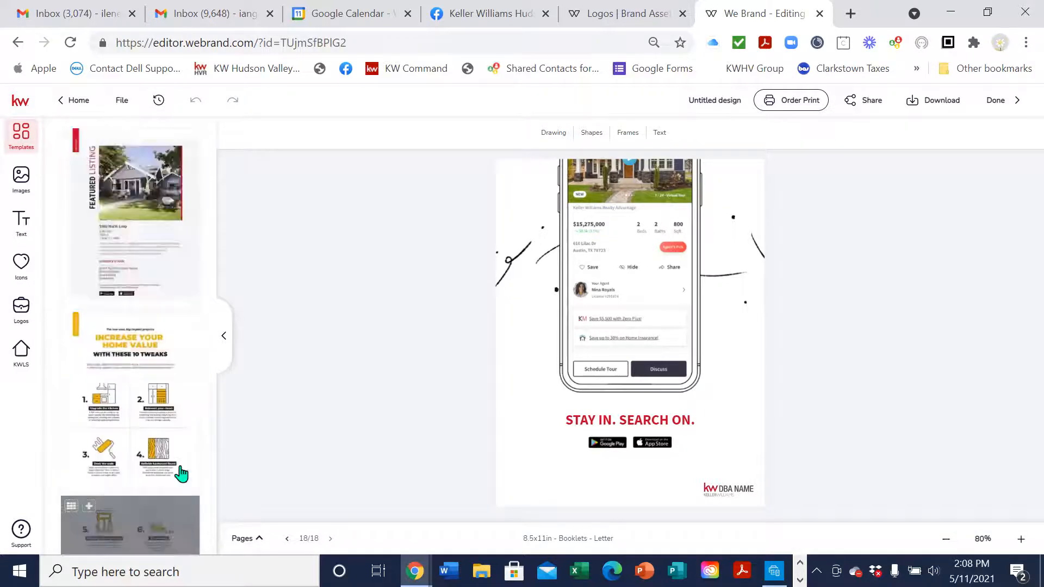
{"action": "scroll", "coordinate": [181, 474], "scroll_direction": "down", "scroll_amount": 5}
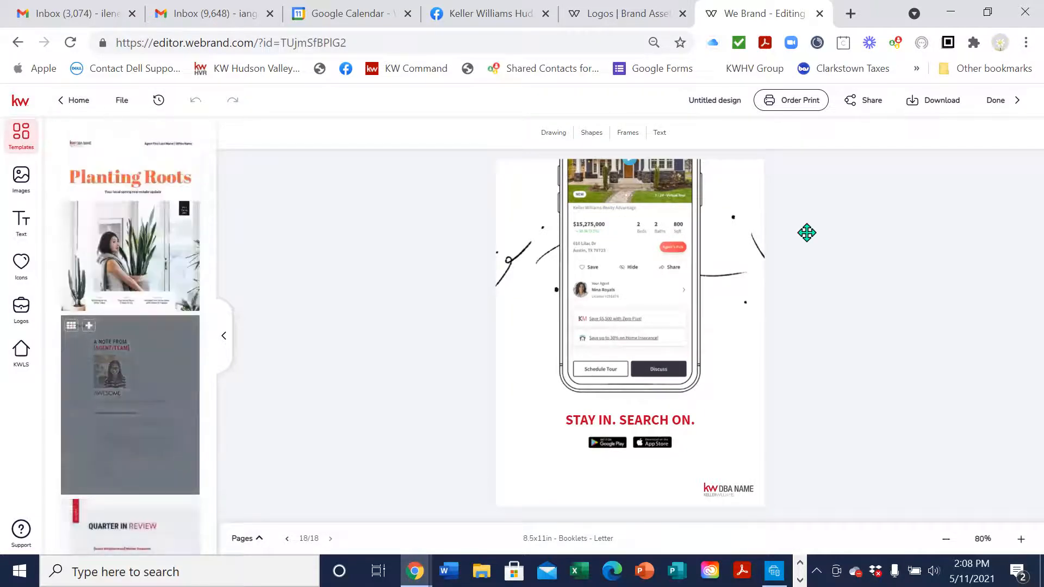
{"action": "left_click", "coordinate": [246, 539]}
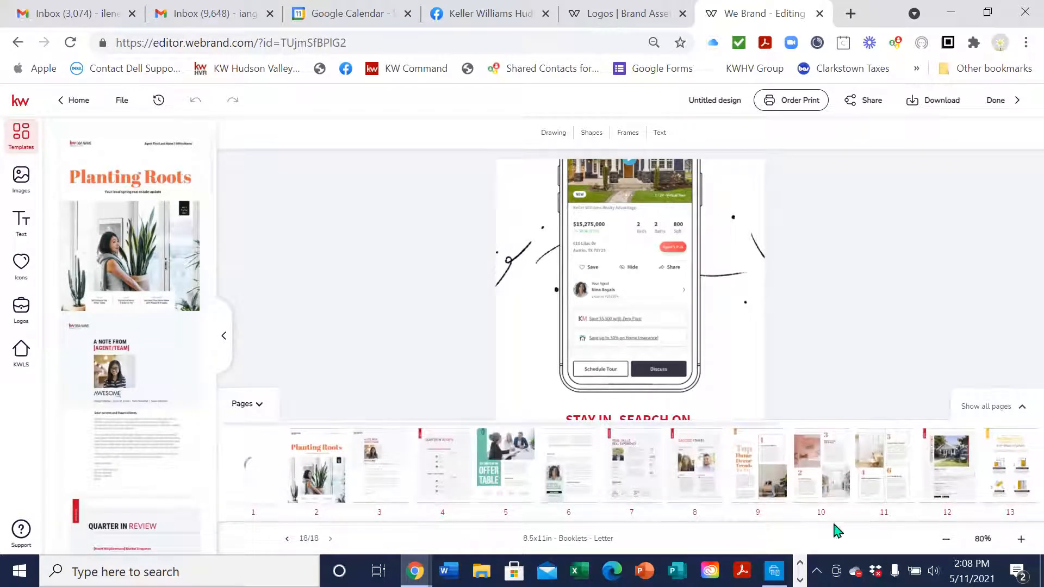
Delete the blank page 1 via its dropdown trash icon, confirming with Yes
{"action": "mouse_move", "coordinate": [233, 495]}
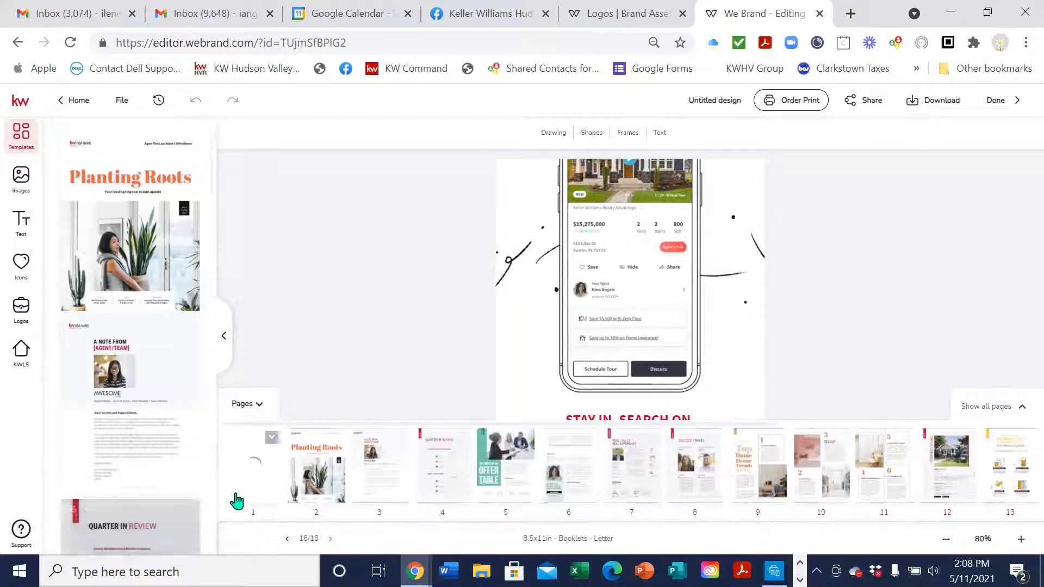
{"action": "left_click", "coordinate": [272, 439]}
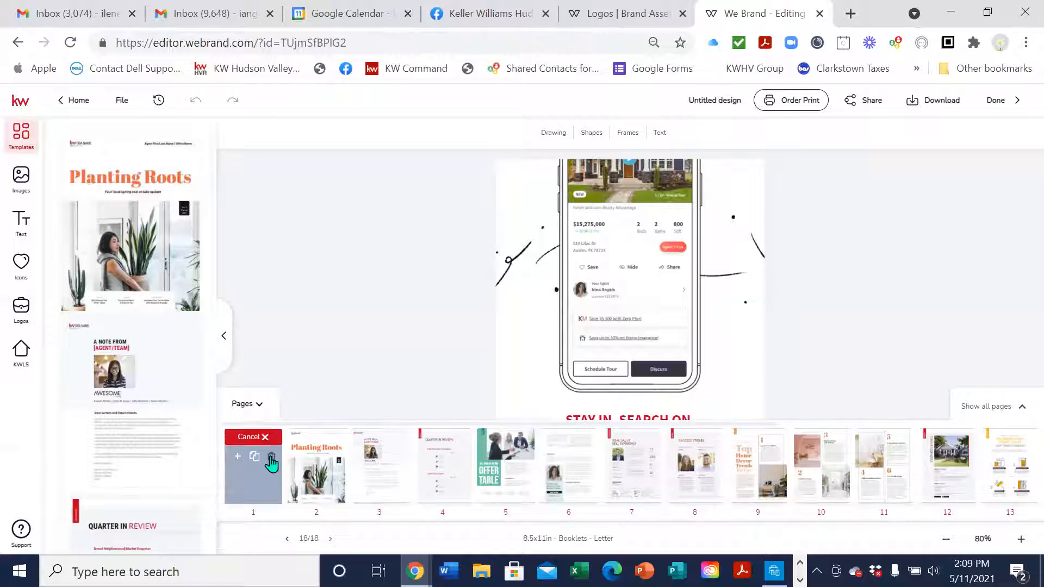
{"action": "left_click", "coordinate": [271, 460]}
{"action": "left_click", "coordinate": [479, 359]}
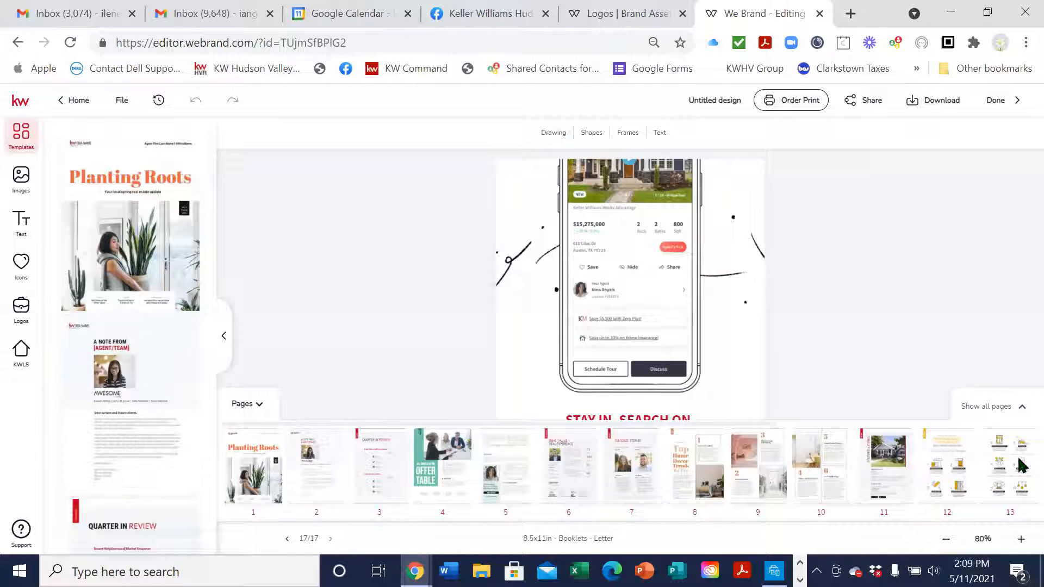
Review all 17 pages in the Show all pages grid, then collapse it
{"action": "left_click", "coordinate": [987, 407]}
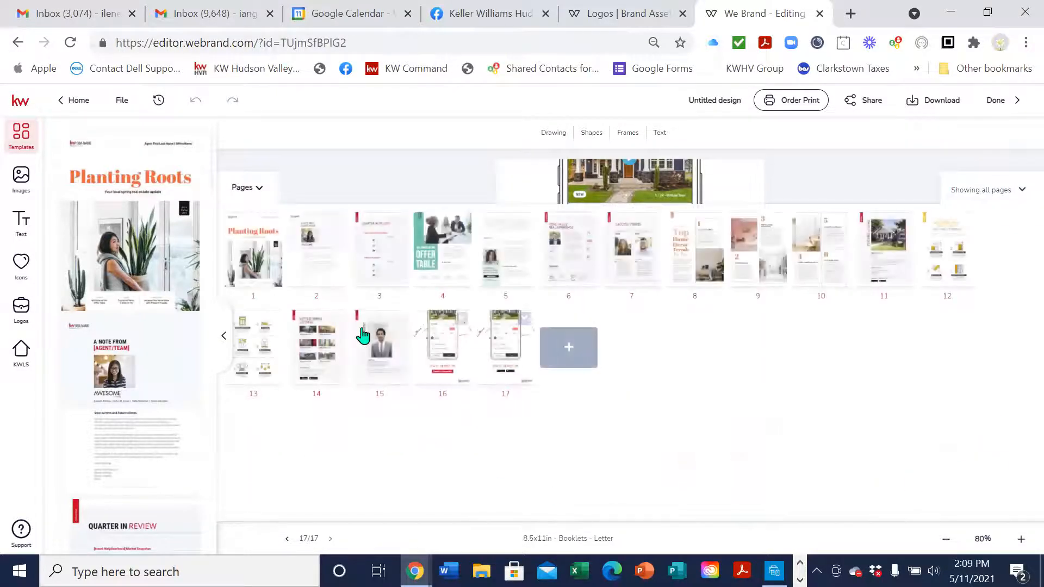
{"action": "left_click_drag", "start_coordinate": [257, 246], "coordinate": [239, 235]}
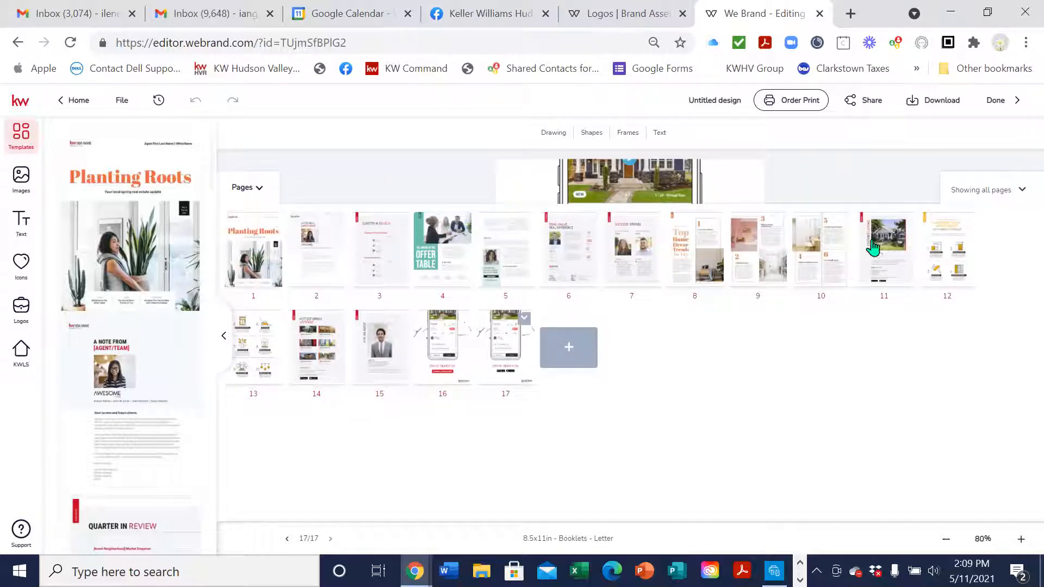
{"action": "mouse_move", "coordinate": [944, 240]}
{"action": "left_mouse_down"}
{"action": "mouse_move", "coordinate": [952, 249]}
{"action": "mouse_move", "coordinate": [967, 233]}
{"action": "mouse_move", "coordinate": [955, 244]}
{"action": "left_mouse_up"}
{"action": "left_click", "coordinate": [965, 221]}
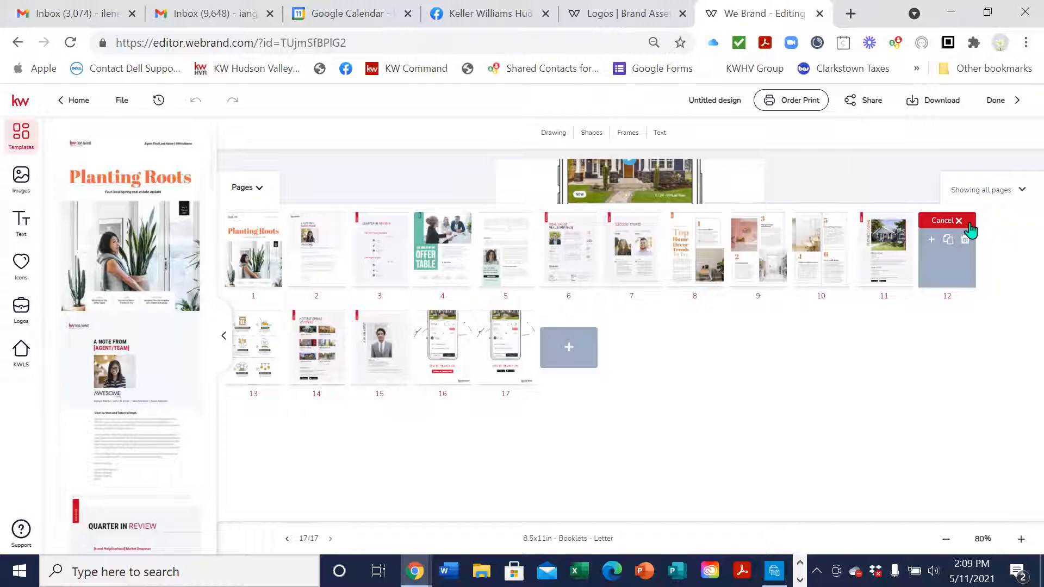
{"action": "left_click", "coordinate": [970, 226]}
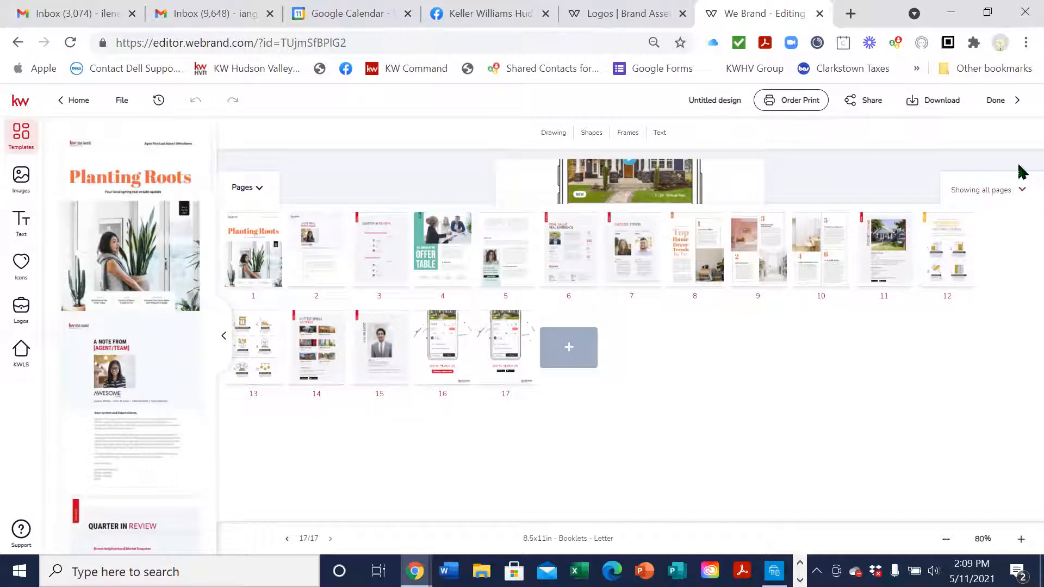
{"action": "left_click", "coordinate": [997, 200]}
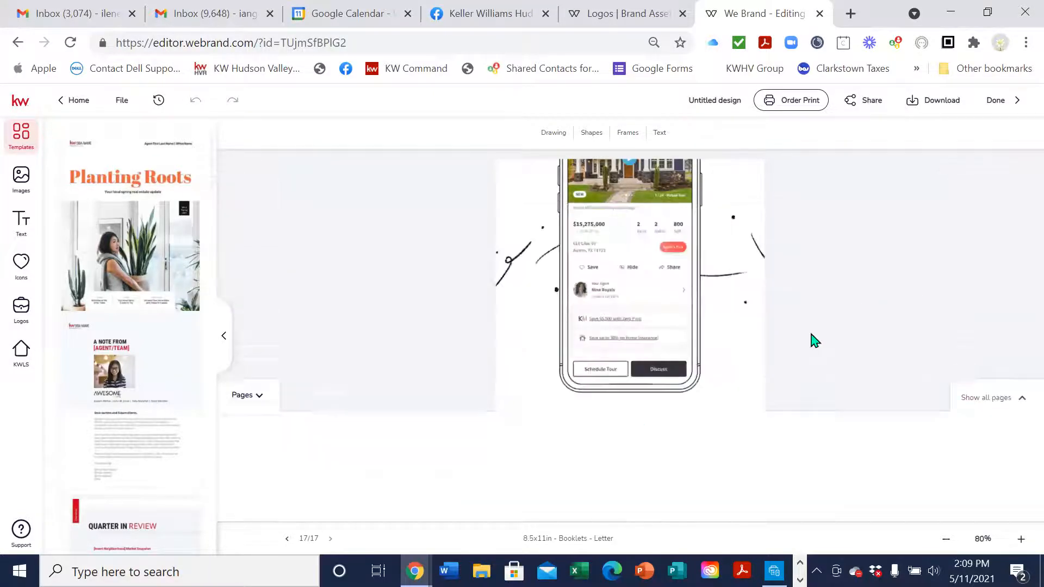
Select the Planting Roots cover, hide the page strip and zoom in on it
{"action": "left_click", "coordinate": [266, 456]}
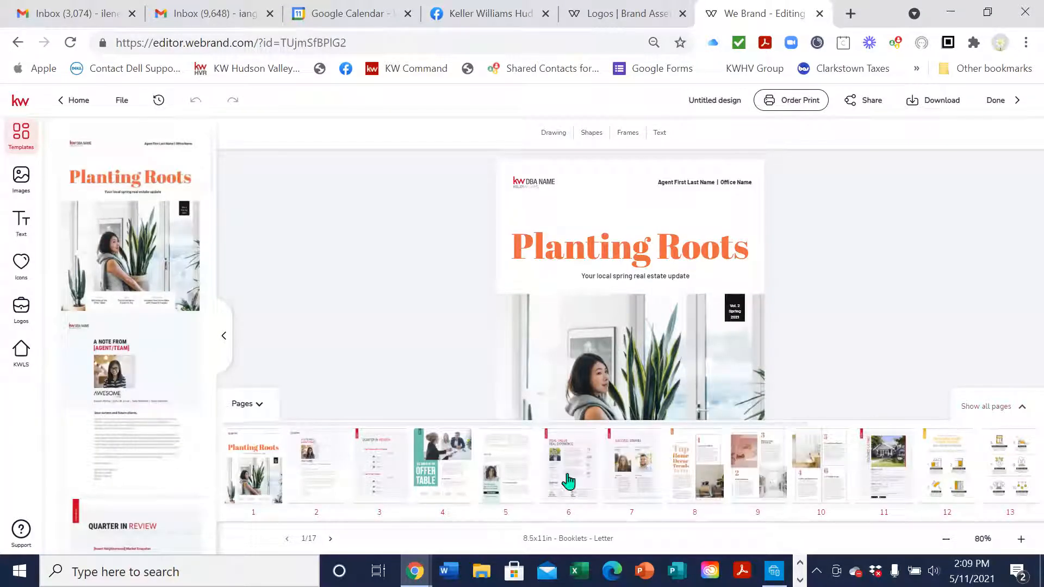
{"action": "left_click", "coordinate": [335, 437]}
{"action": "left_click", "coordinate": [252, 412]}
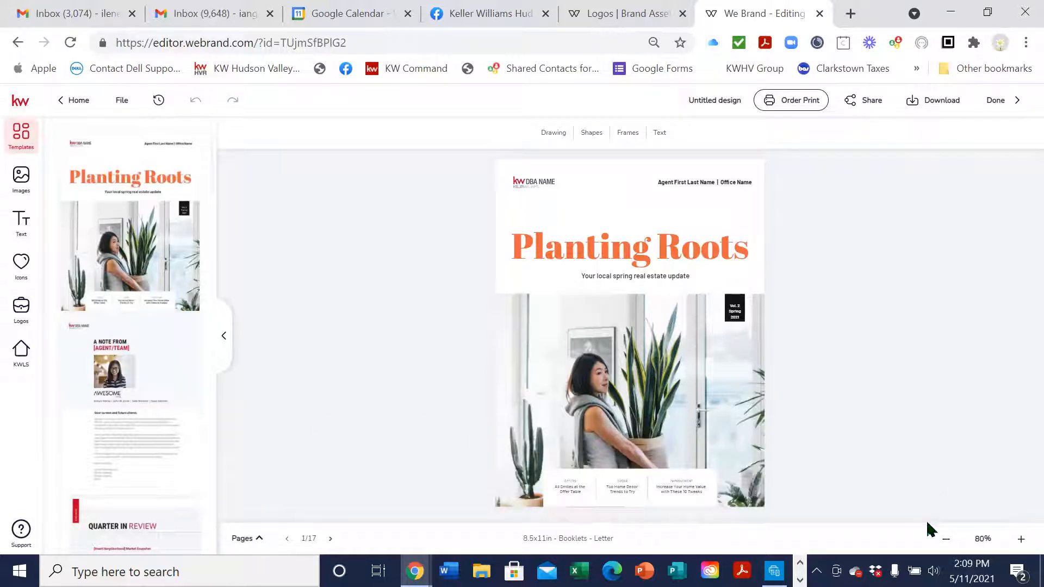
{"action": "left_click", "coordinate": [1021, 539]}
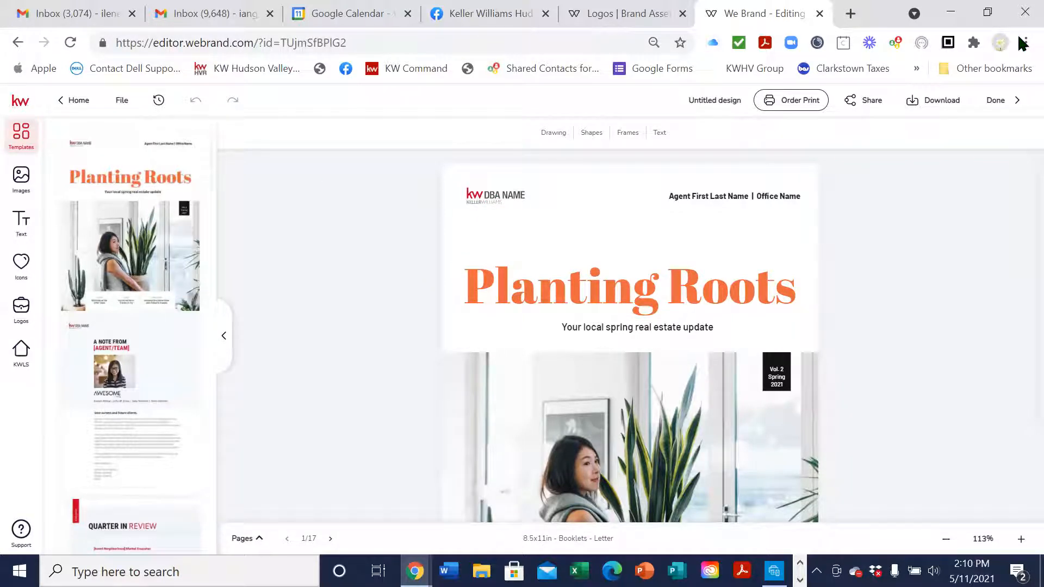
Retitle the Untitled design 'Q2 2020 Magazine' and finish it with Done
{"action": "left_click", "coordinate": [690, 100]}
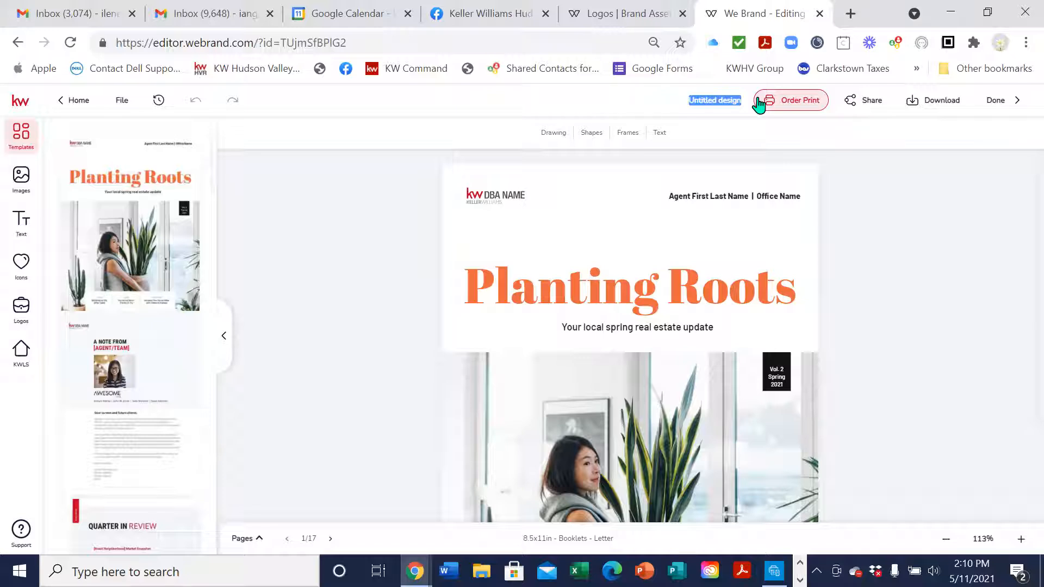
{"action": "type", "text": "A"}
{"action": "type", "text": "2 2020 Magazine"}
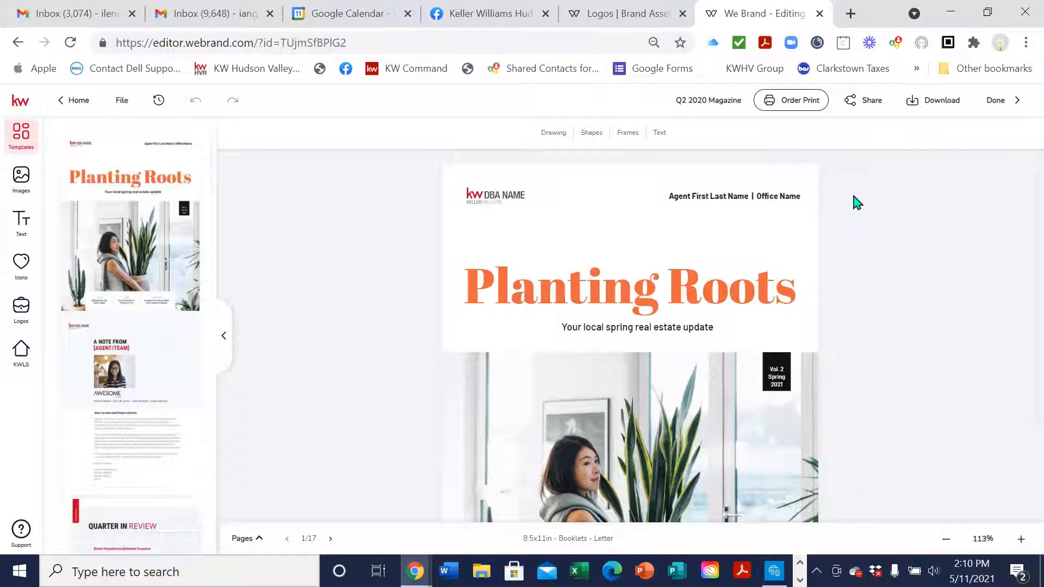
{"action": "left_click", "coordinate": [992, 107]}
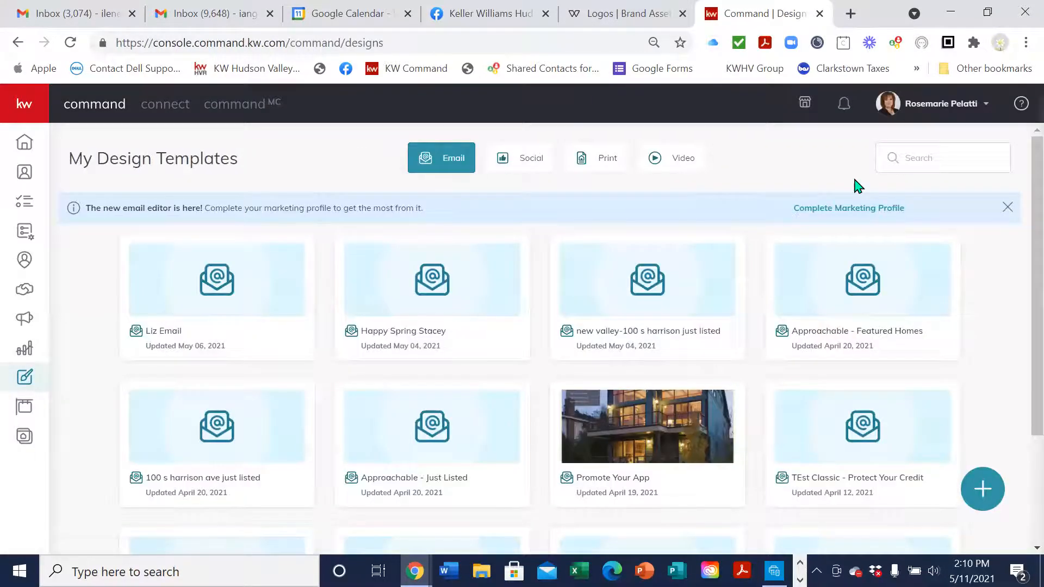
From My Design Templates, create a new Print design and continue to its templates
{"action": "left_click", "coordinate": [982, 489]}
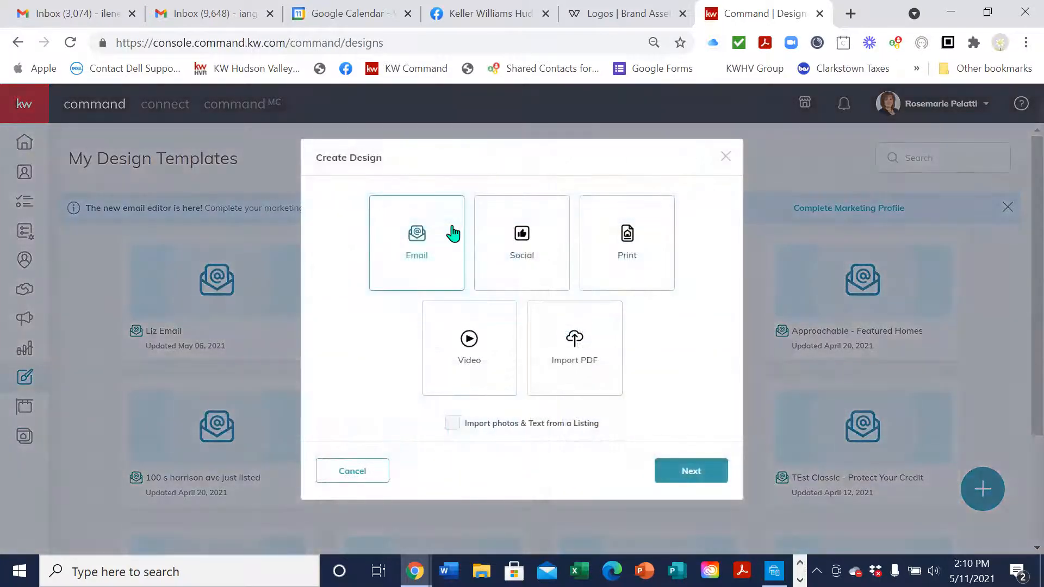
{"action": "left_click", "coordinate": [627, 242]}
{"action": "left_click", "coordinate": [692, 471]}
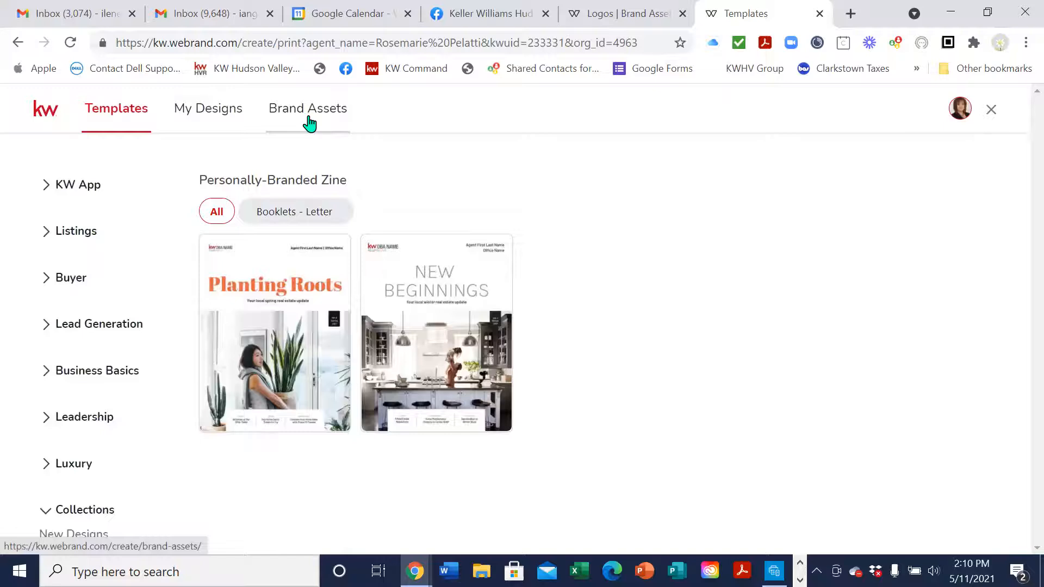
Look through the Brand Assets Logos and Images, including the team logo and agent photos, then open My Designs
{"action": "left_click", "coordinate": [309, 123]}
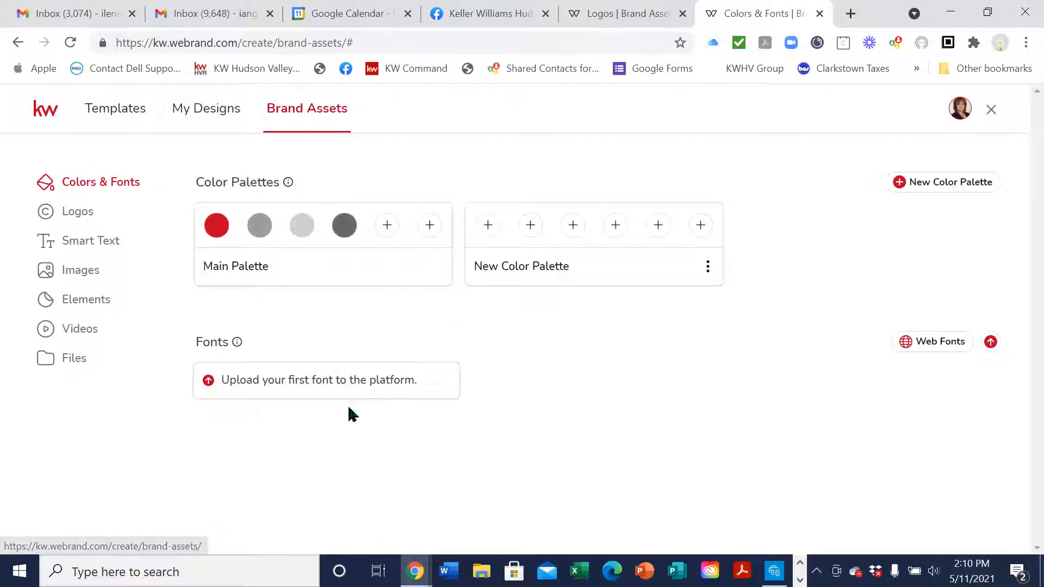
{"action": "left_click", "coordinate": [75, 224]}
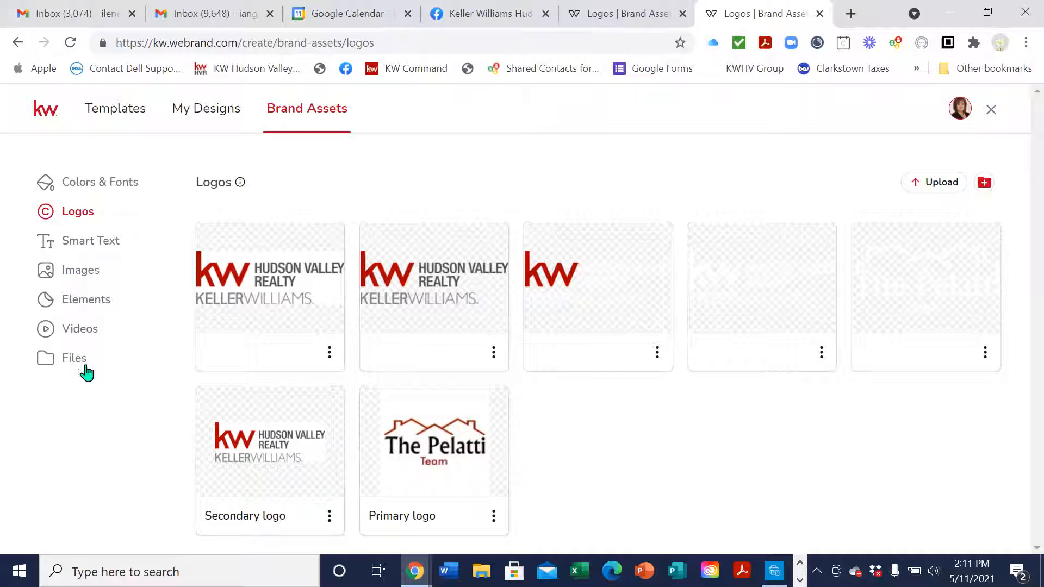
{"action": "left_click", "coordinate": [84, 280]}
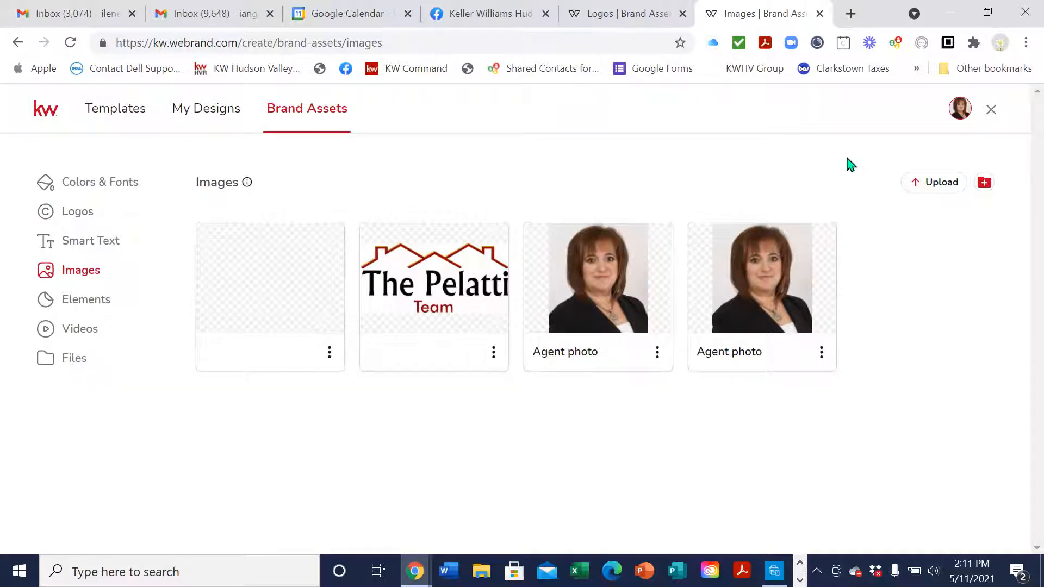
{"action": "left_click", "coordinate": [215, 122]}
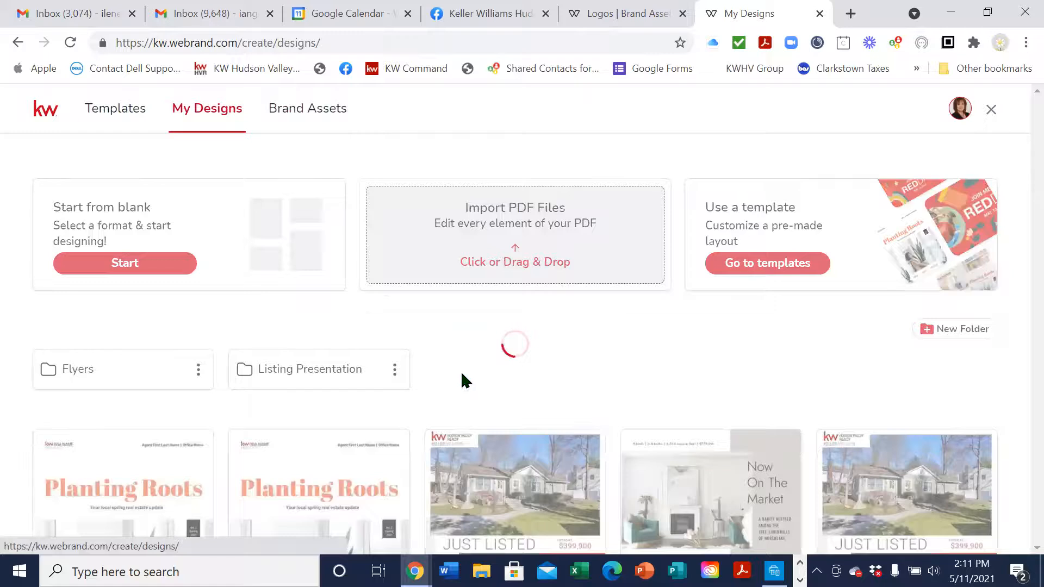
Scroll to the Q2 2020 Magazine card and choose Edit from its three-dot menu
{"action": "scroll", "coordinate": [461, 380], "scroll_direction": "down", "scroll_amount": 5}
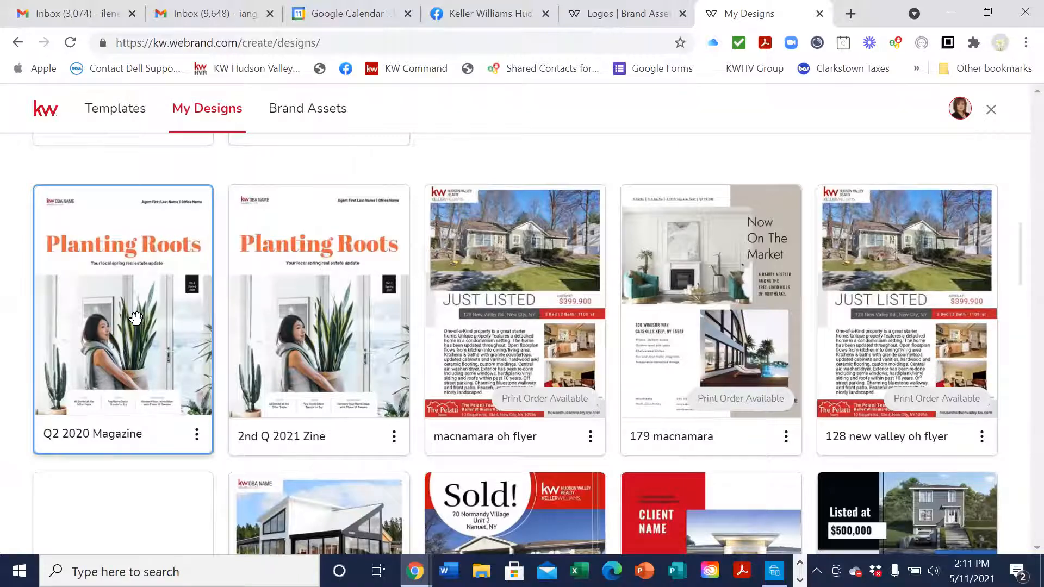
{"action": "left_click", "coordinate": [196, 445]}
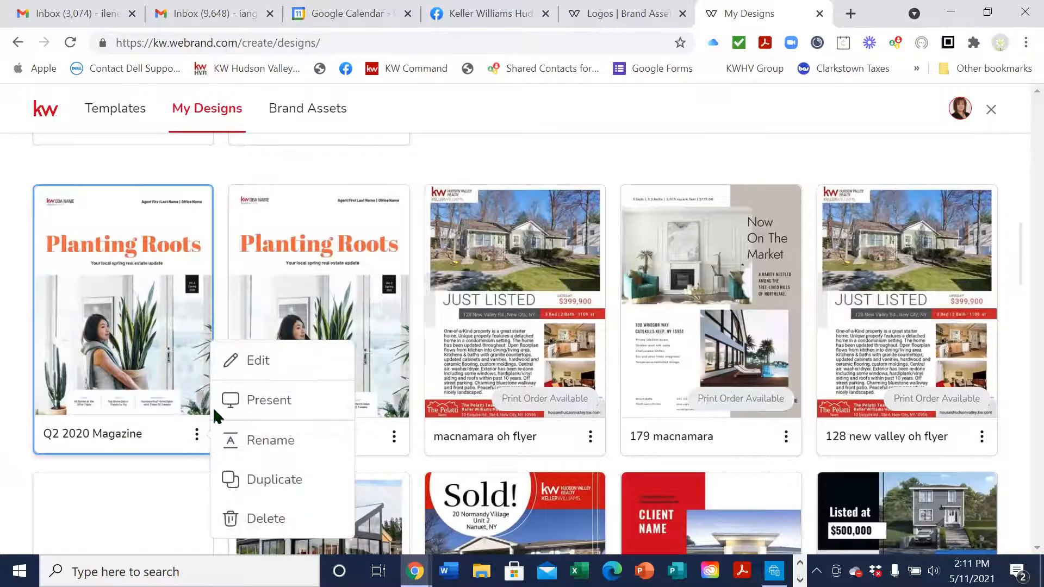
{"action": "left_click", "coordinate": [249, 361]}
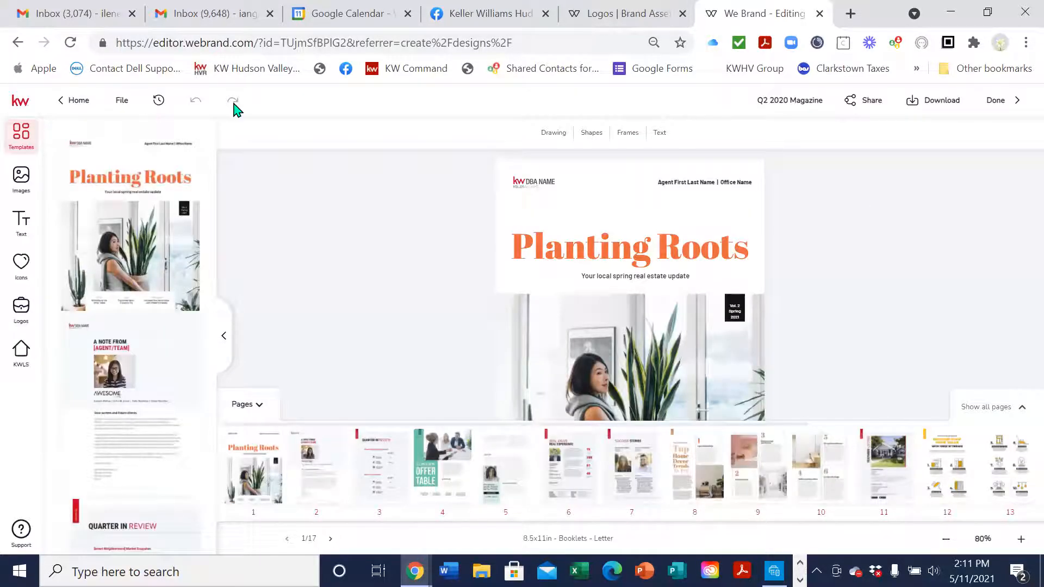
{"action": "left_click", "coordinate": [248, 408]}
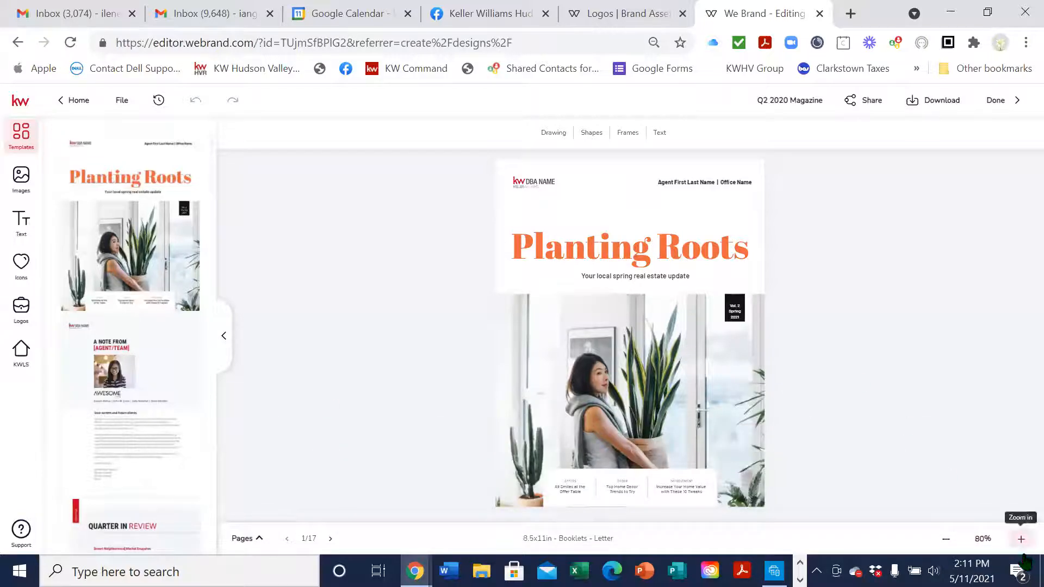
{"action": "left_click", "coordinate": [1020, 540]}
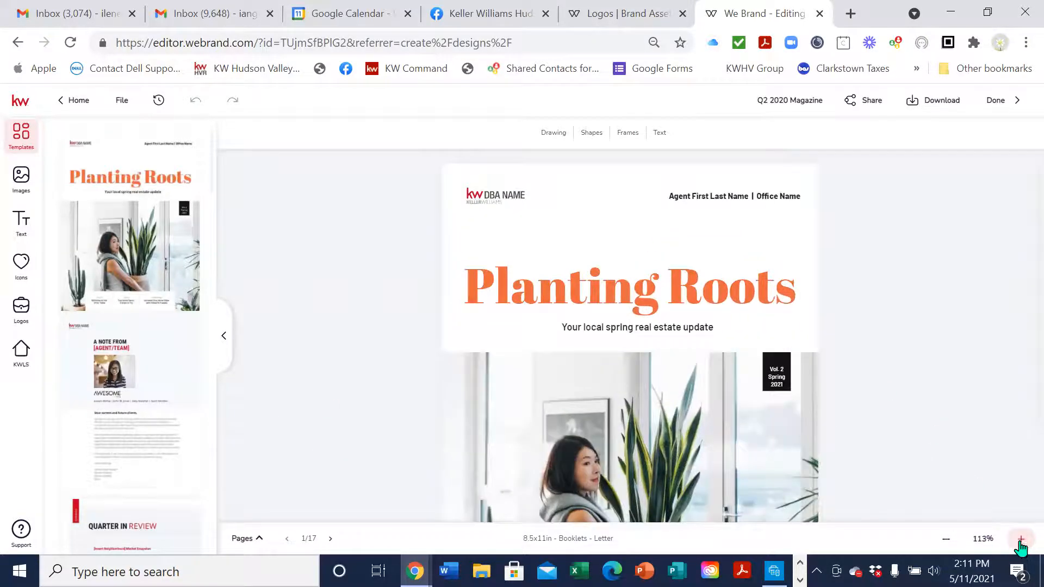
{"action": "left_click", "coordinate": [526, 217]}
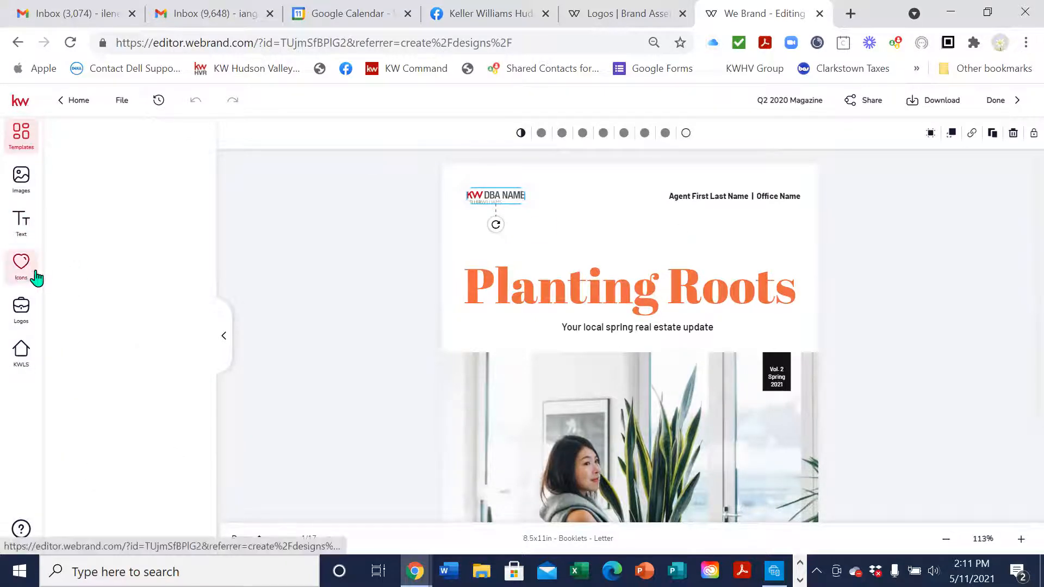
{"action": "left_click", "coordinate": [24, 323]}
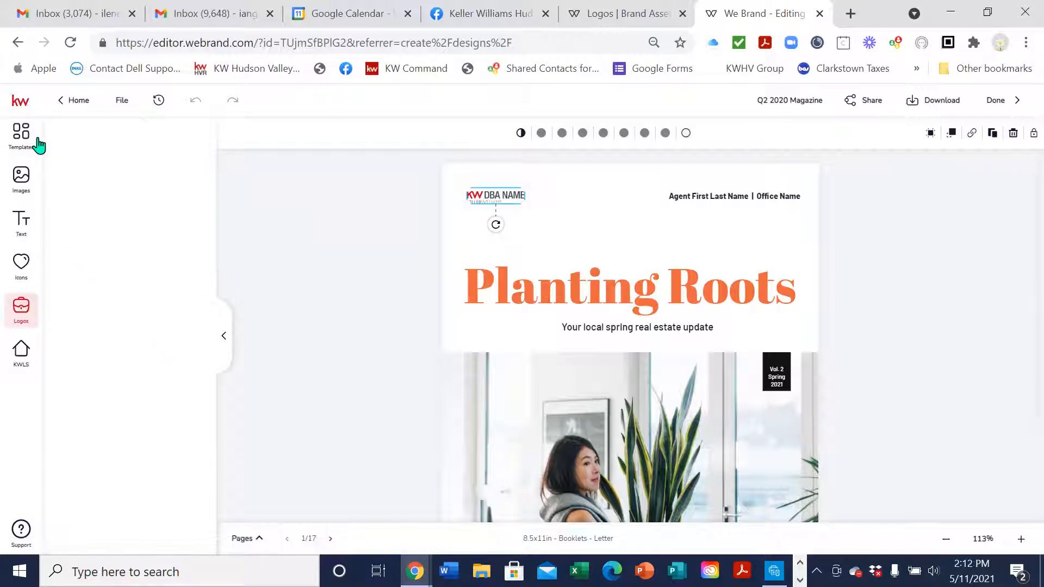
{"action": "left_click", "coordinate": [23, 186]}
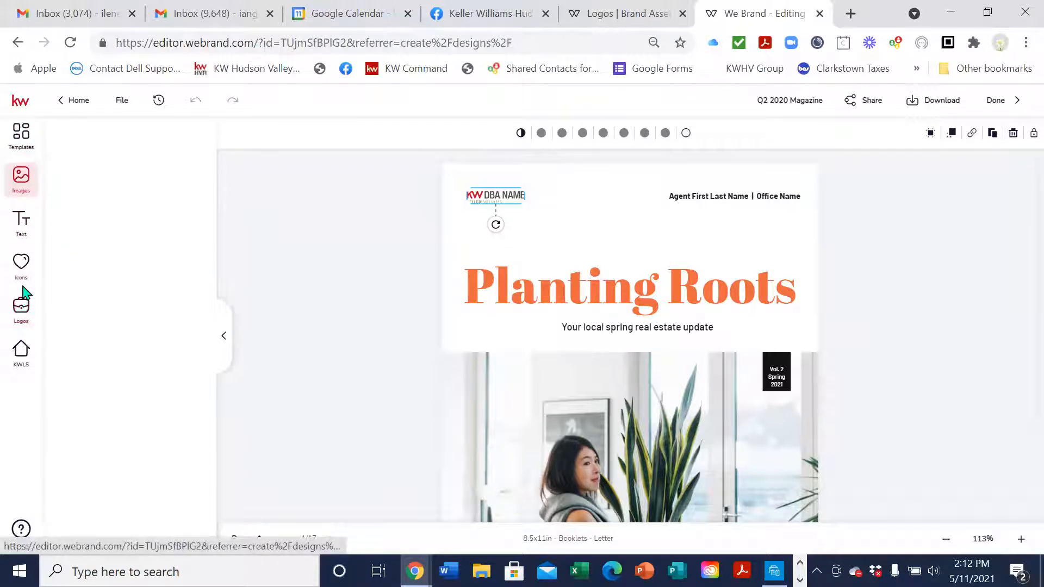
{"action": "left_click", "coordinate": [25, 314]}
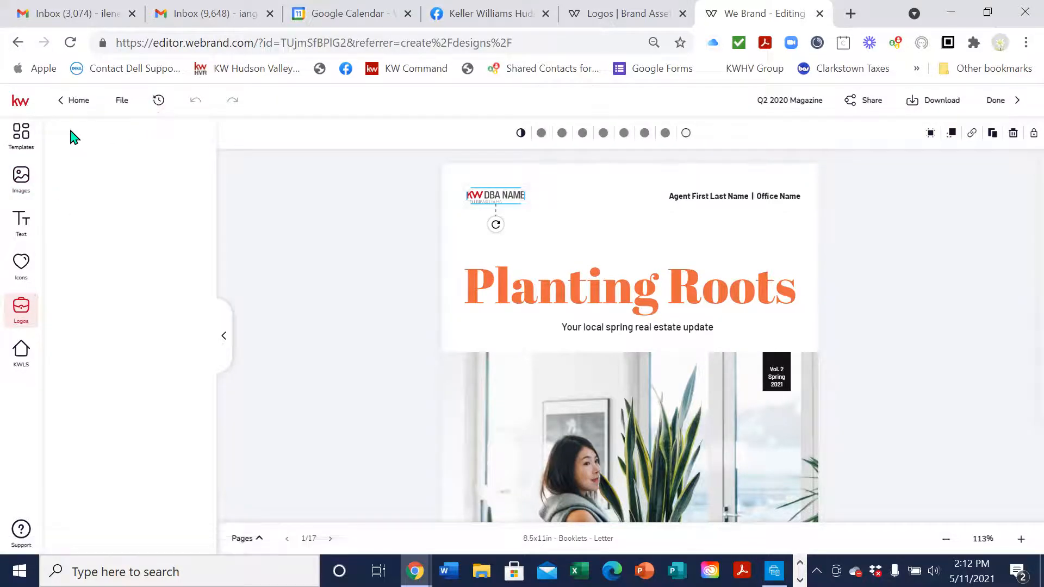
{"action": "left_click", "coordinate": [19, 137]}
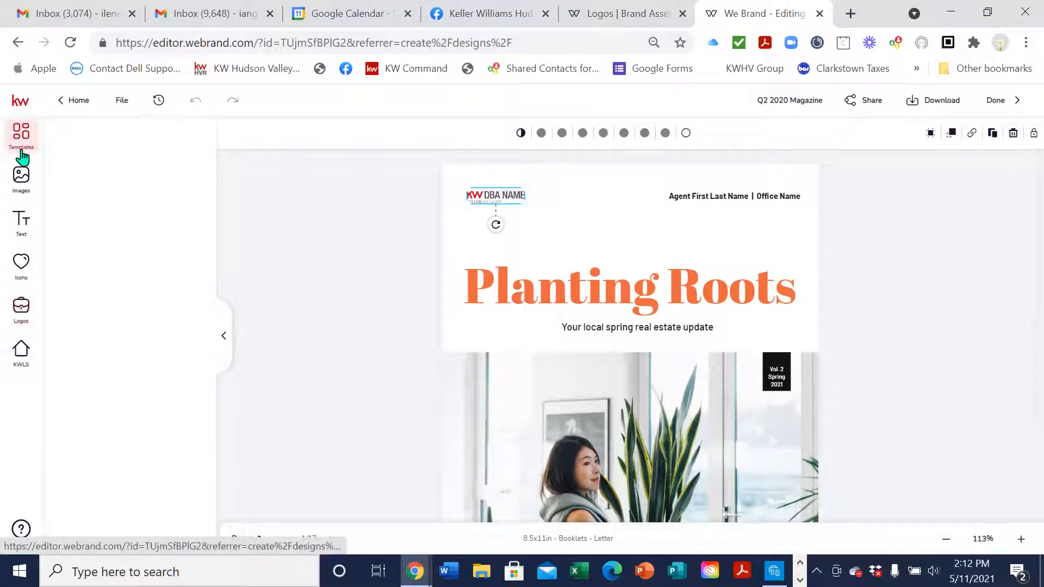
{"action": "scroll", "coordinate": [348, 277], "scroll_direction": "down", "scroll_amount": 1}
{"action": "scroll", "coordinate": [345, 275], "scroll_direction": "up", "scroll_amount": 1}
{"action": "left_click", "coordinate": [68, 44]}
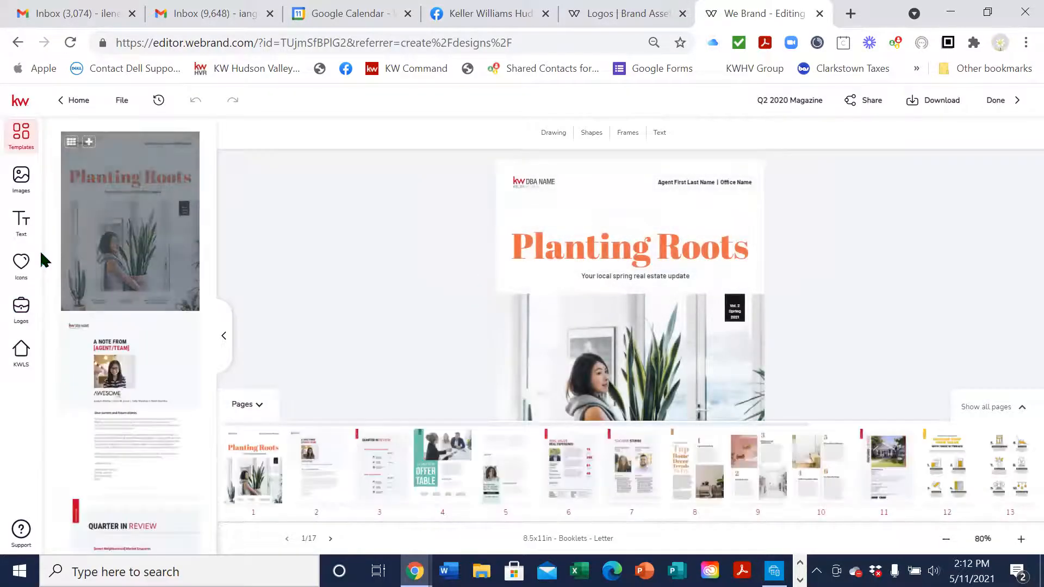
{"action": "left_click", "coordinate": [31, 315]}
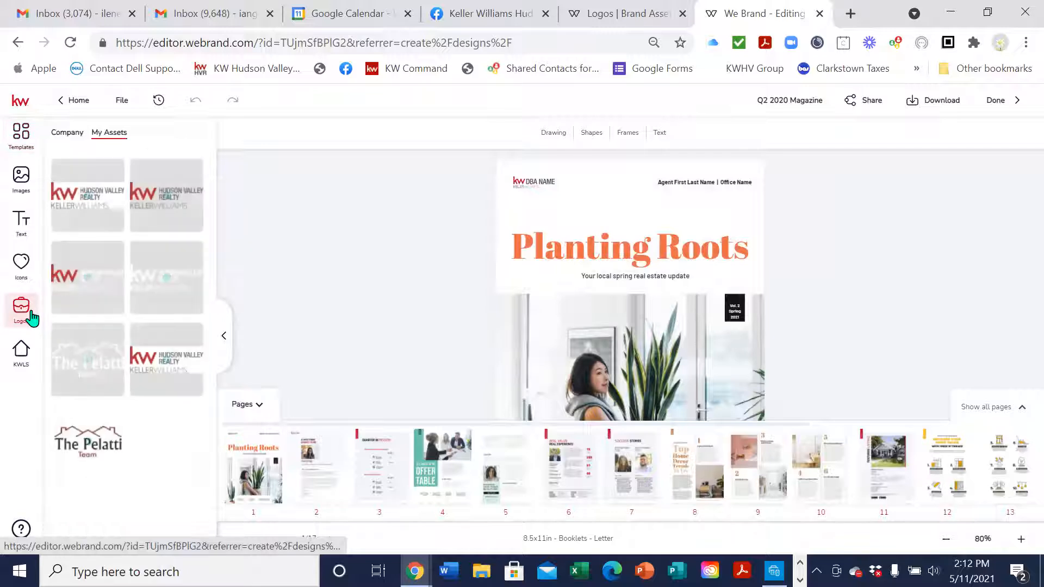
{"action": "left_click", "coordinate": [545, 180]}
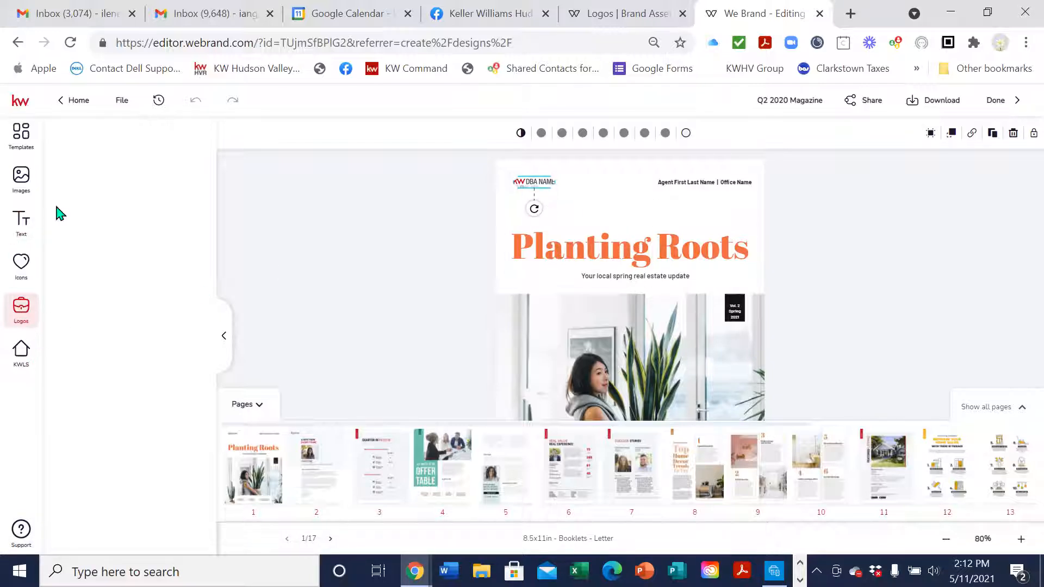
Show the saved Keller Williams logos and delete the cover's DBA NAME placeholder logo
{"action": "left_click", "coordinate": [606, 210]}
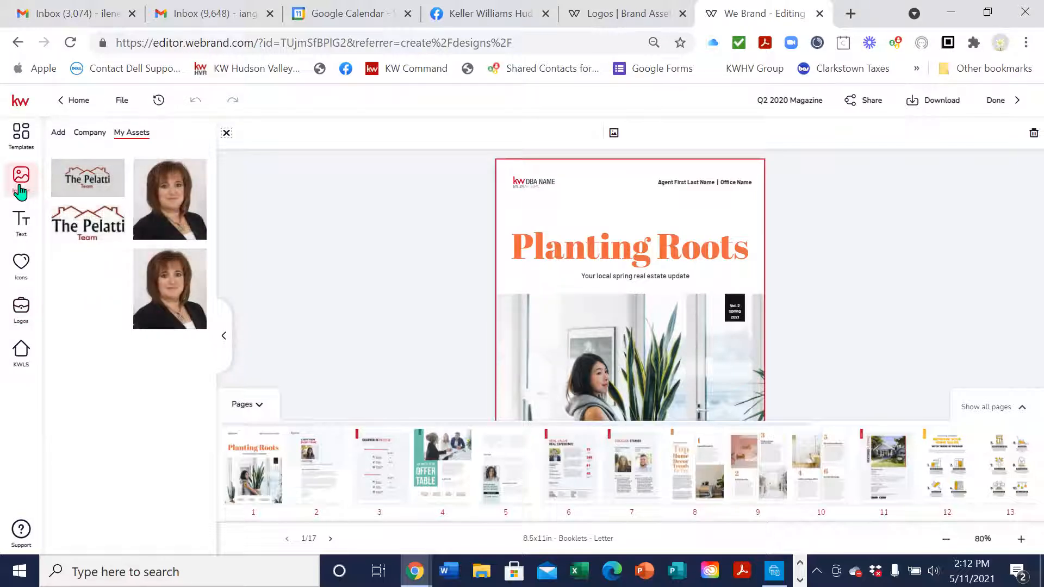
{"action": "left_click", "coordinate": [20, 271]}
{"action": "left_click", "coordinate": [21, 305]}
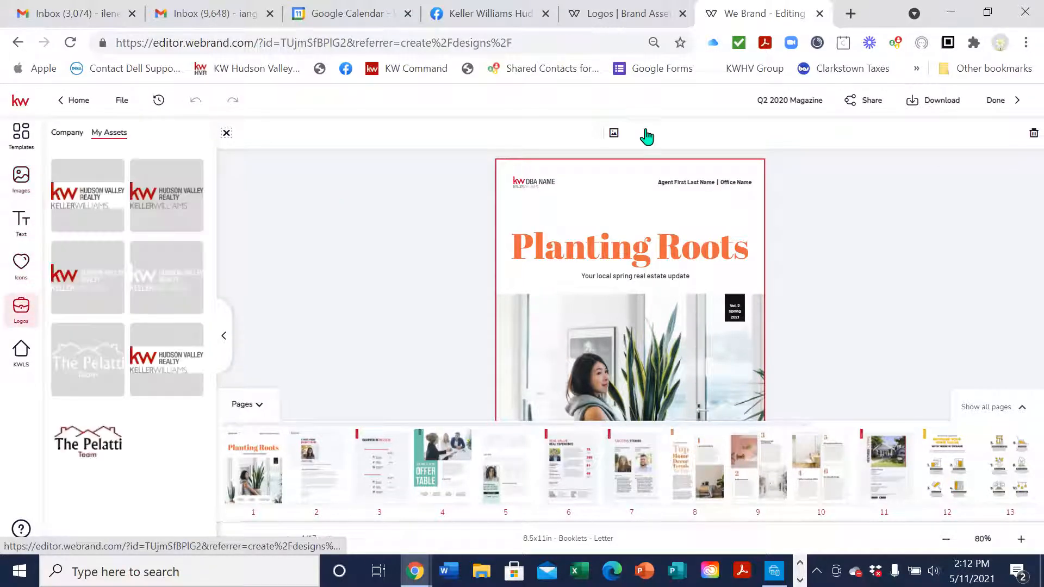
{"action": "left_click", "coordinate": [542, 178]}
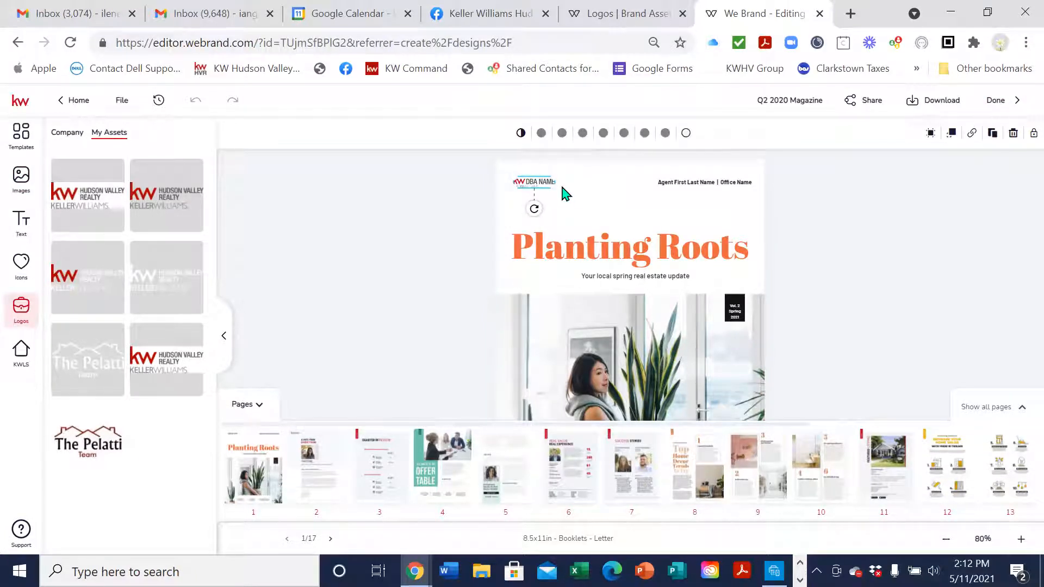
{"action": "key", "text": "Delete"}
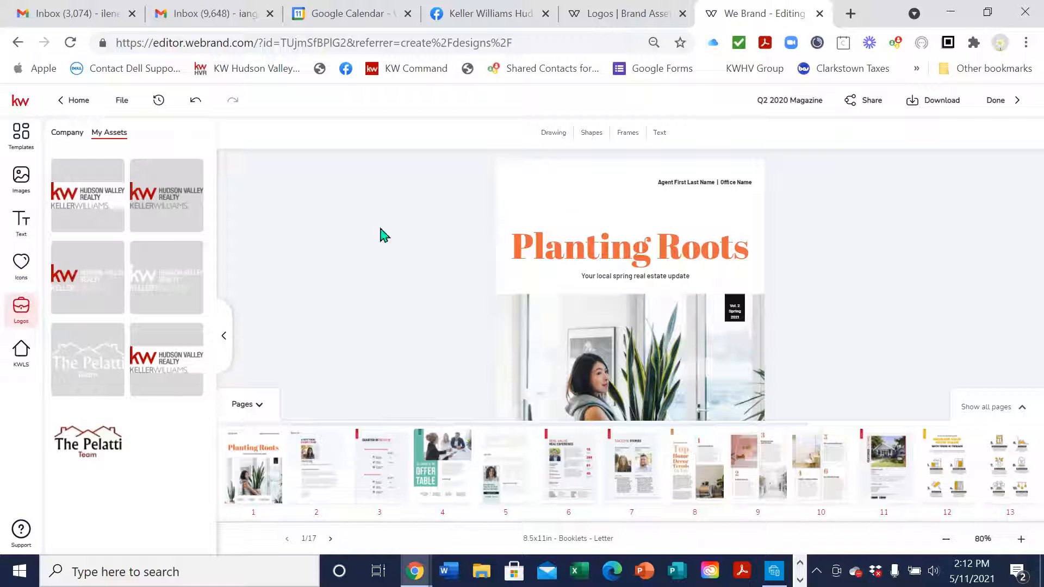
Add the KW Hudson Valley Realty logo and drag it to the cover's top-left corner
{"action": "left_click", "coordinate": [165, 195]}
{"action": "left_click", "coordinate": [158, 175]}
{"action": "left_click_drag", "start_coordinate": [640, 326], "coordinate": [552, 179]}
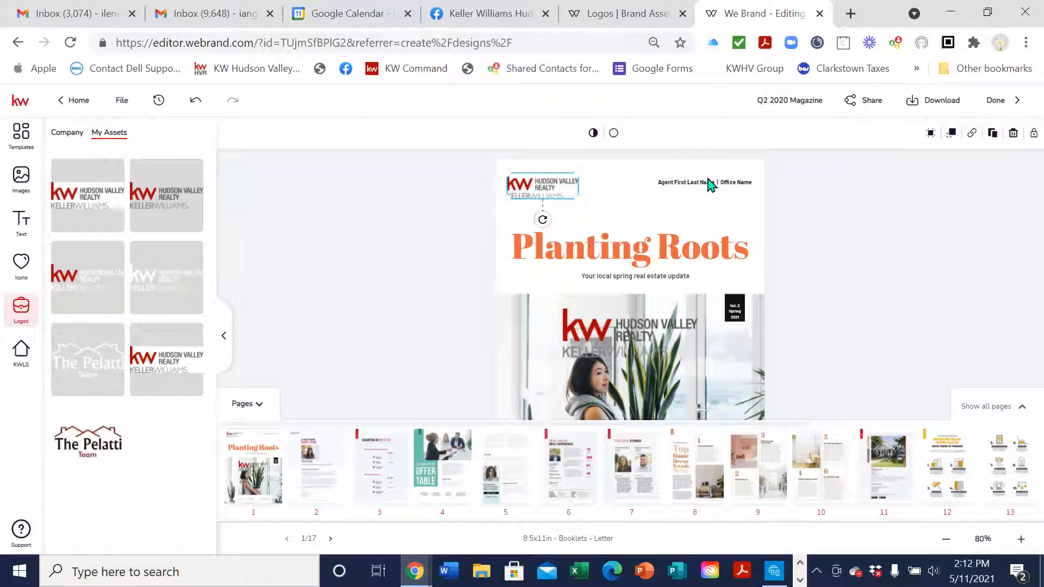
{"action": "left_click", "coordinate": [707, 181]}
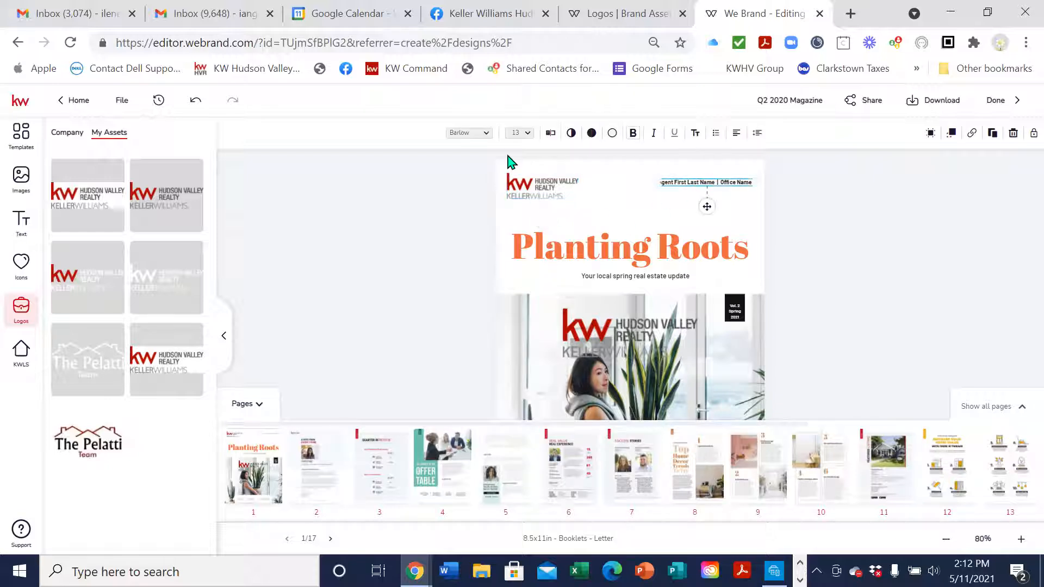
Retype the cover header as 'The Pelatti Team | Keller Williams Hudson Valley Realty' and save
{"action": "left_click", "coordinate": [551, 134]}
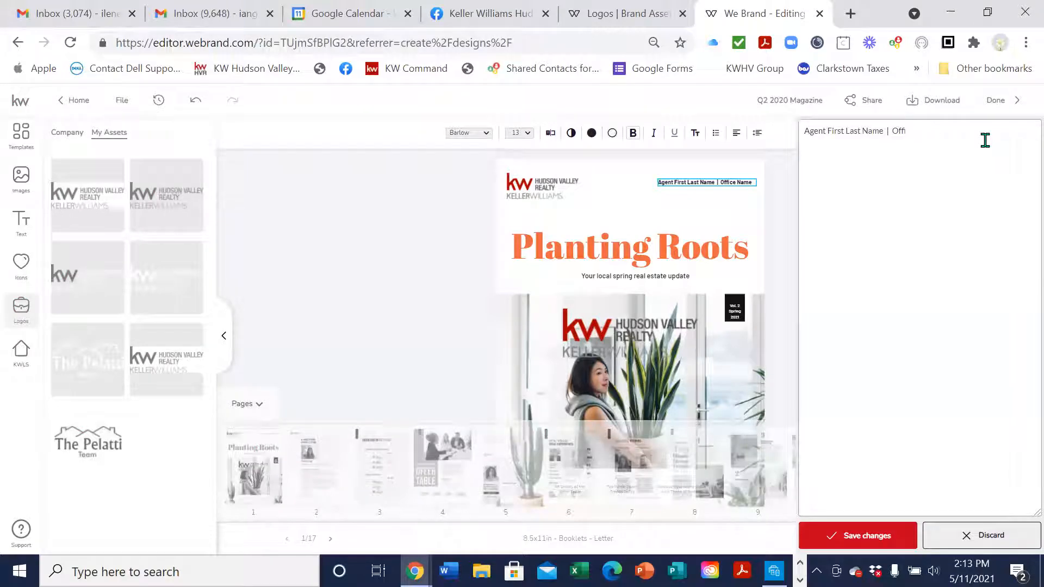
{"action": "key", "text": "BackSpace"}
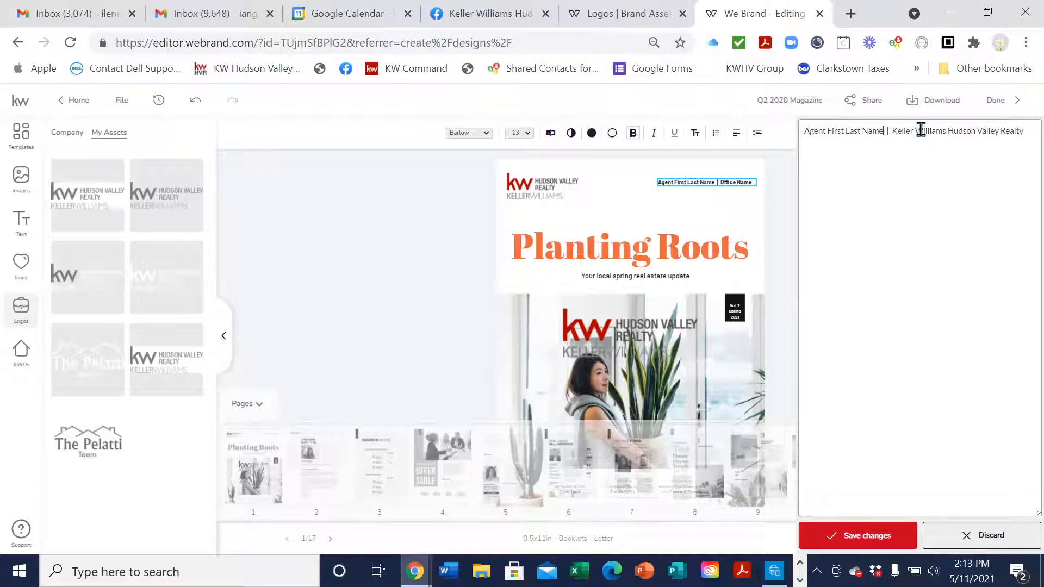
{"action": "key", "text": "BackSpace"}
{"action": "key", "text": "BackSpace"}
{"action": "key", "text": "BackSpace"}
{"action": "key", "text": "BackSpace"}
{"action": "key", "text": "BackSpace"}
{"action": "key", "text": "BackSpace"}
{"action": "key", "text": "BackSpace"}
{"action": "key", "text": "BackSpace"}
{"action": "key", "text": "BackSpace"}
{"action": "key", "text": "BackSpace"}
{"action": "key", "text": "BackSpace"}
{"action": "key", "text": "BackSpace"}
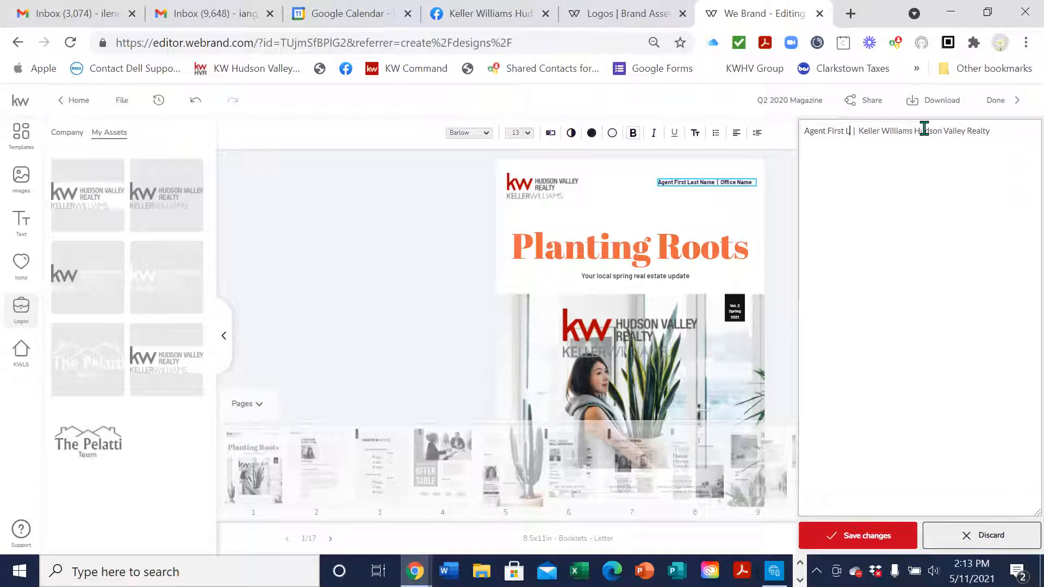
{"action": "key", "text": "BackSpace"}
{"action": "key", "text": "BackSpace"}
{"action": "key", "text": "BackSpace"}
{"action": "key", "text": "BackSpace"}
{"action": "key", "text": "BackSpace"}
{"action": "key", "text": "BackSpace"}
{"action": "key", "text": "BackSpace"}
{"action": "key", "text": "BackSpace"}
{"action": "key", "text": "BackSpace"}
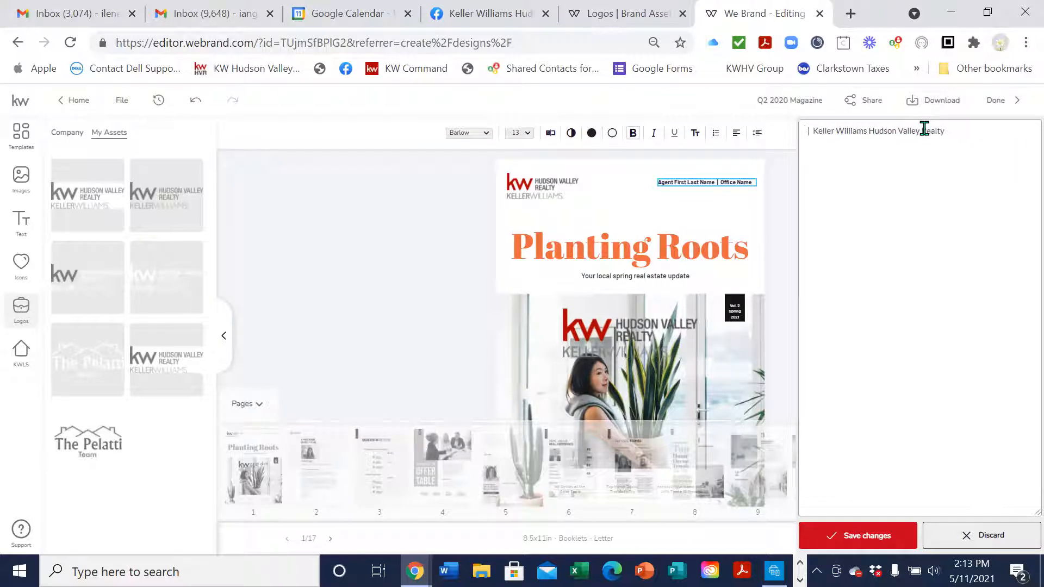
{"action": "type", "text": "The Pelatt"}
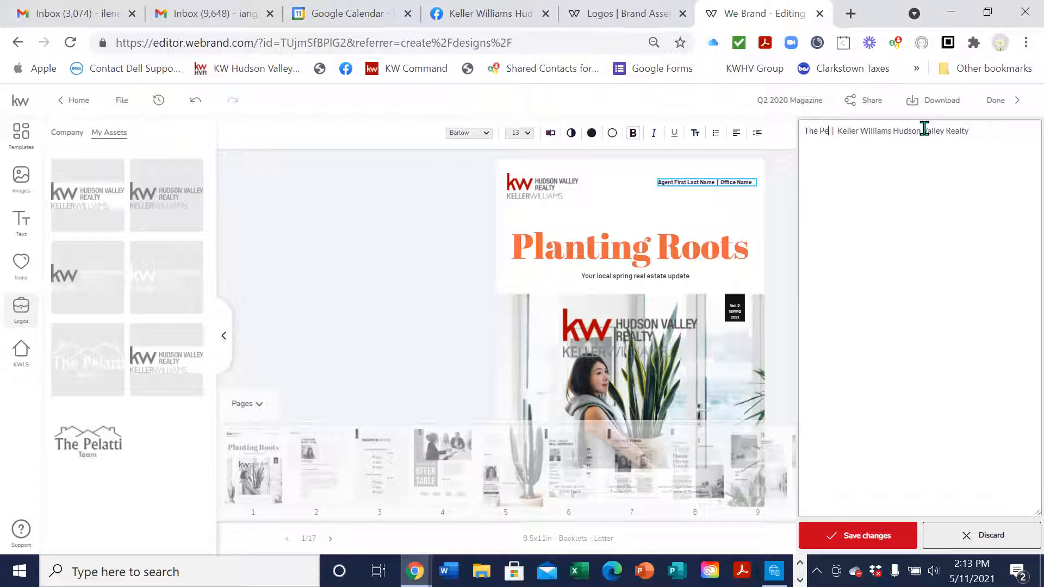
{"action": "type", "text": "i eTam"}
{"action": "key", "text": "BackSpace"}
{"action": "key", "text": "BackSpace"}
{"action": "key", "text": "BackSpace"}
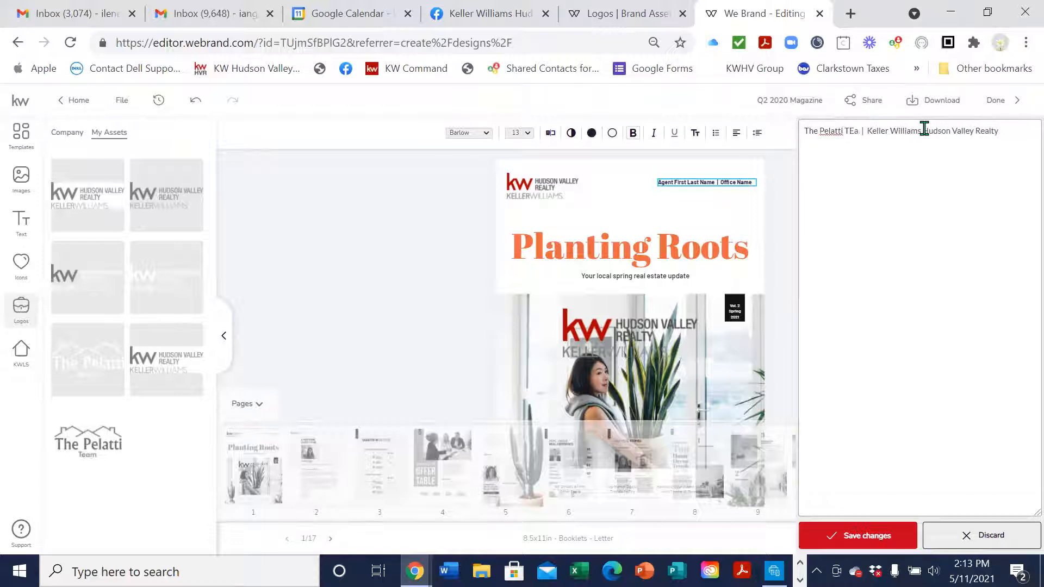
{"action": "key", "text": "BackSpace"}
{"action": "type", "text": "Team"}
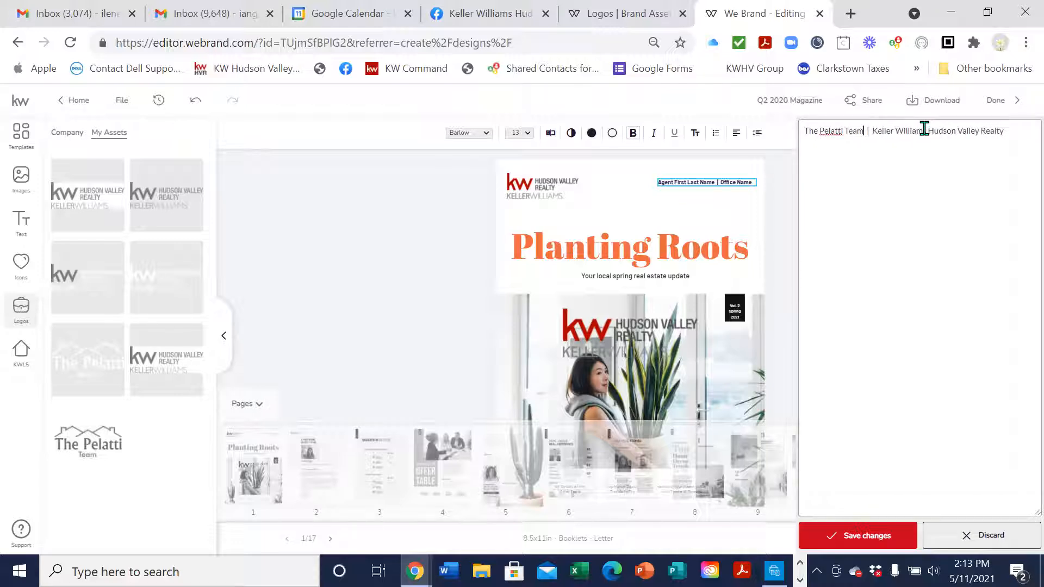
{"action": "left_click", "coordinate": [891, 535]}
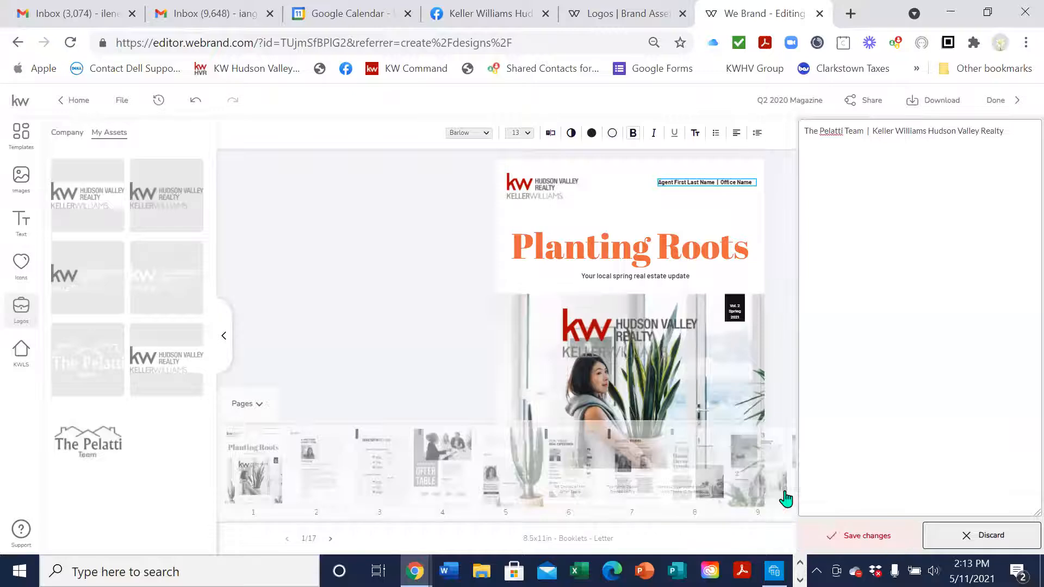
{"action": "left_click", "coordinate": [639, 337]}
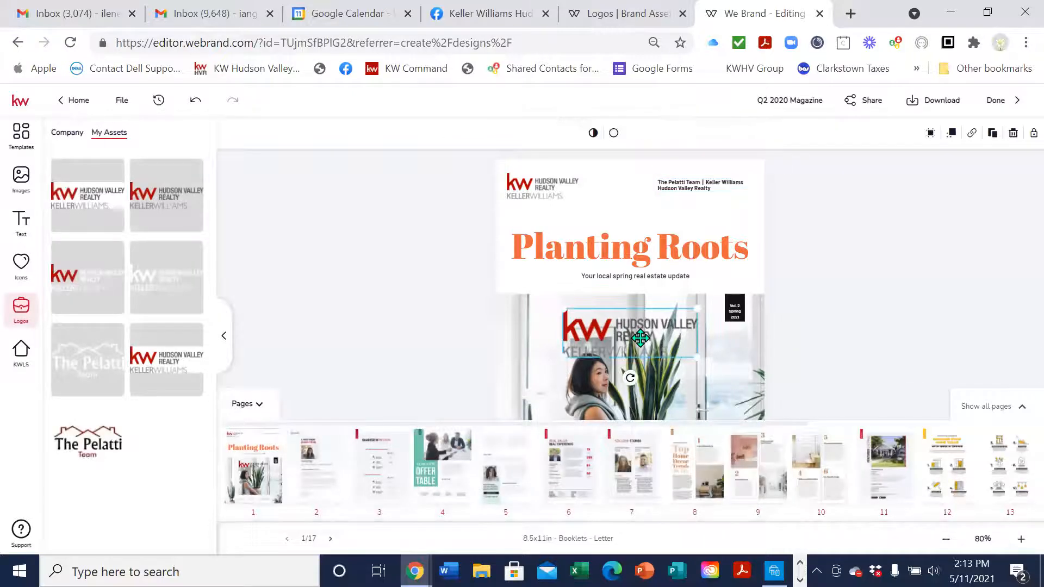
Delete the extra Hudson Valley logo from the cover photo
{"action": "key", "text": "Delete"}
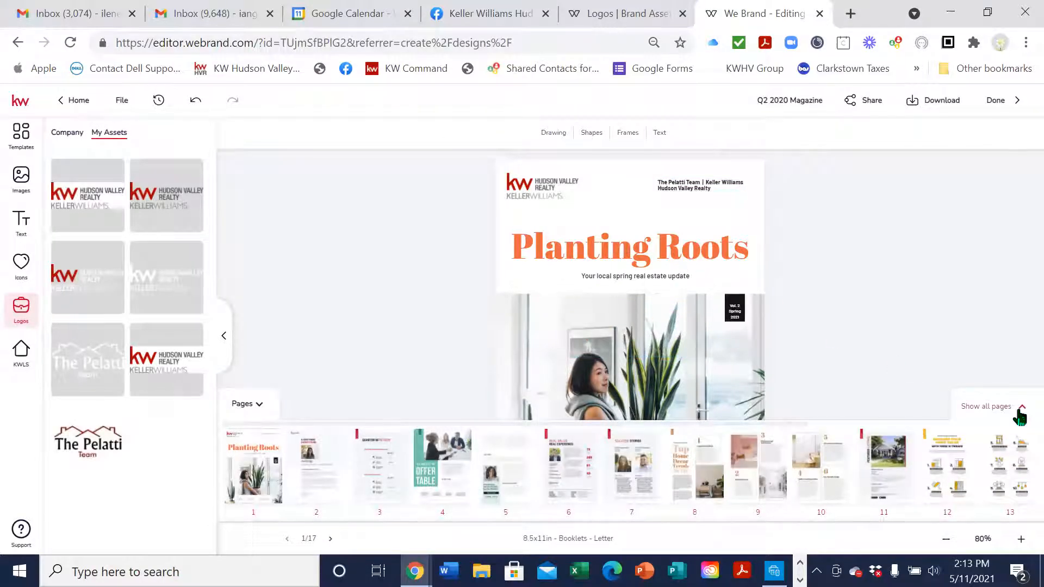
{"action": "left_click", "coordinate": [413, 383]}
{"action": "left_click", "coordinate": [1020, 541]}
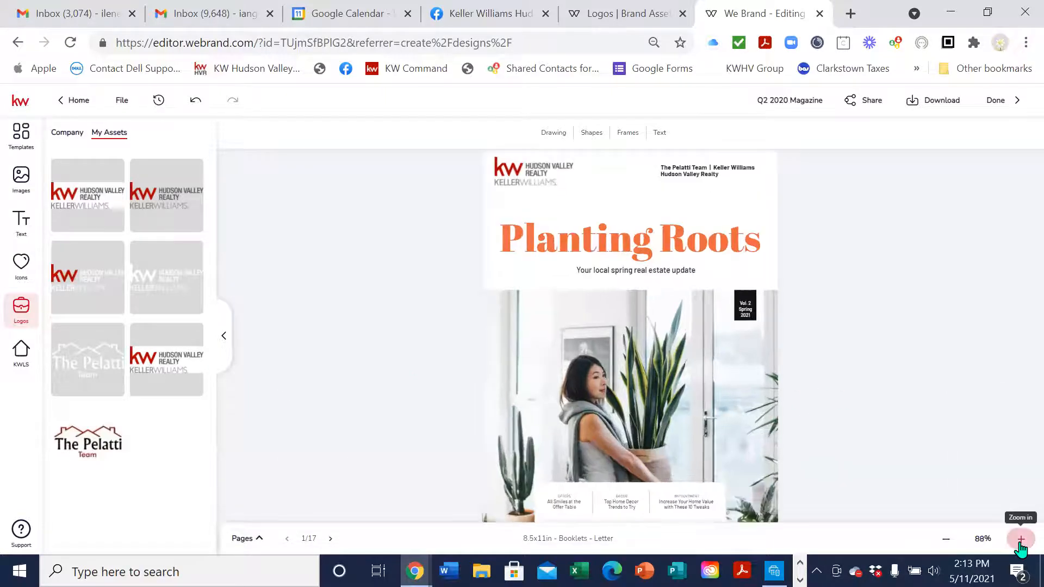
{"action": "left_click", "coordinate": [1020, 543]}
{"action": "left_click", "coordinate": [1021, 543]}
{"action": "left_click", "coordinate": [1020, 542]}
Zoom the cover to 137% and select the plant photo for replacement
{"action": "scroll", "coordinate": [936, 340], "scroll_direction": "down", "scroll_amount": 3}
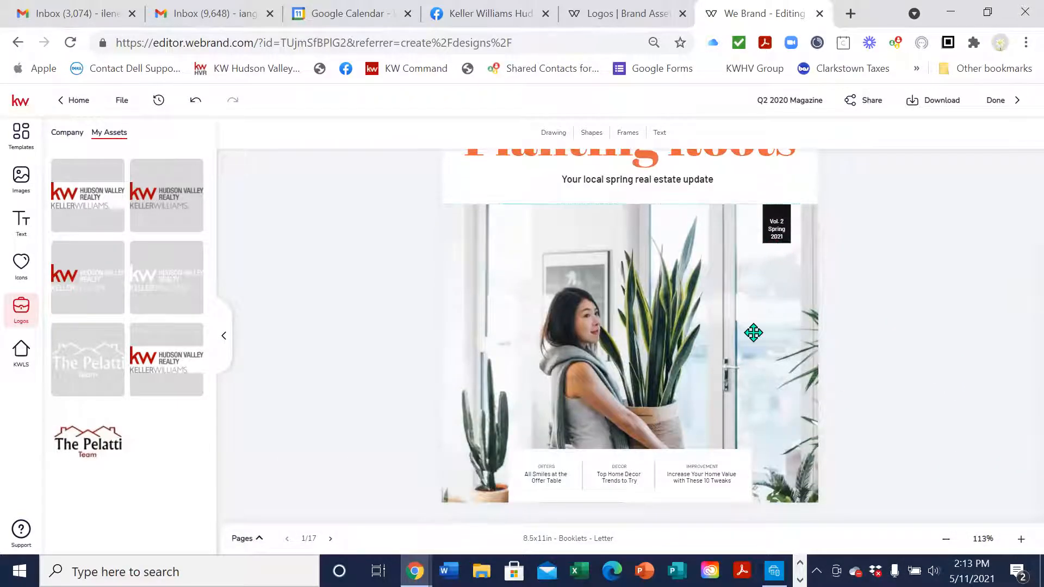
{"action": "left_click", "coordinate": [1021, 539]}
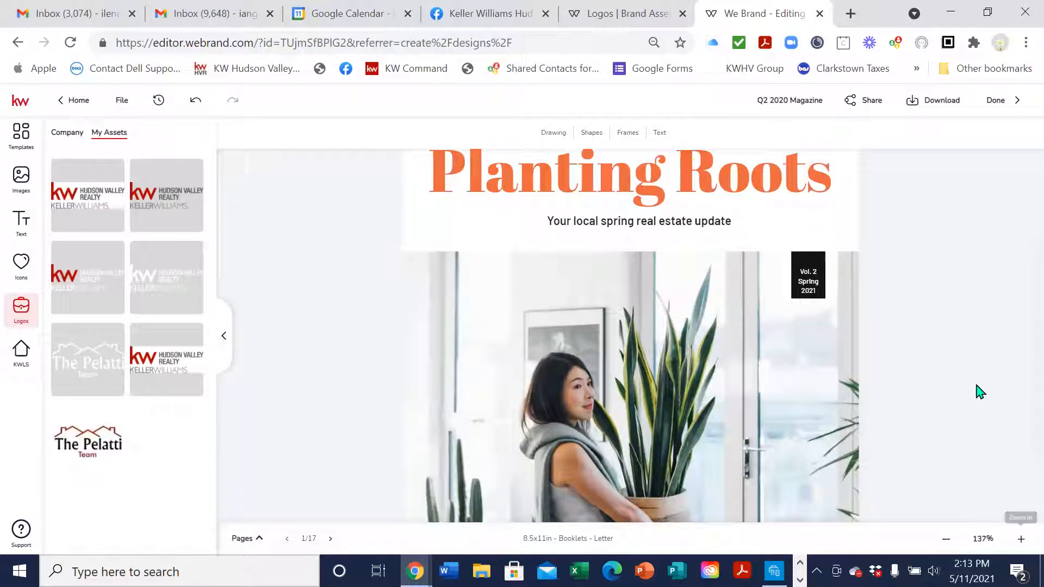
{"action": "scroll", "coordinate": [977, 394], "scroll_direction": "down", "scroll_amount": 3}
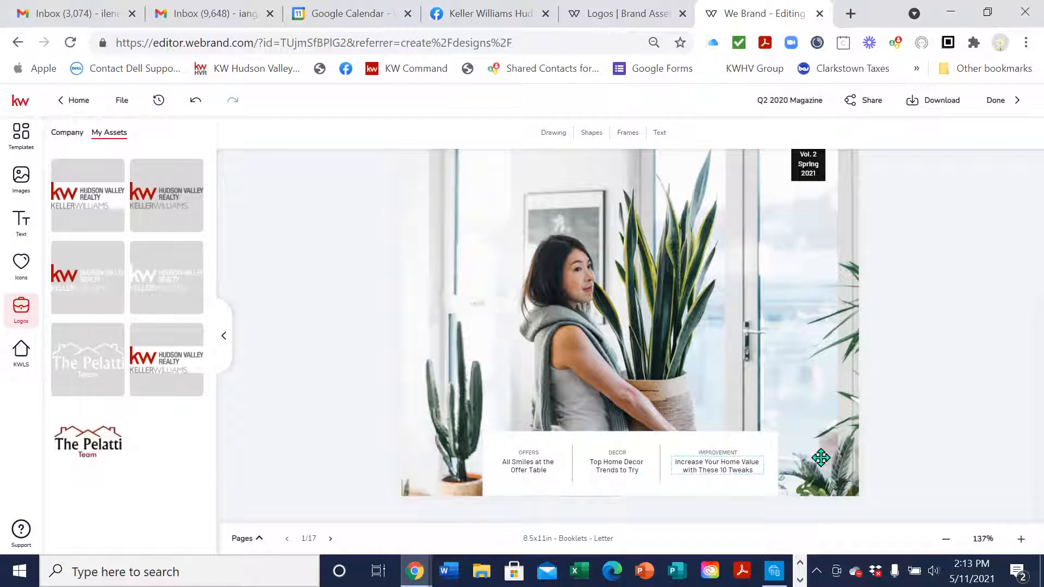
{"action": "scroll", "coordinate": [974, 466], "scroll_direction": "up", "scroll_amount": 5}
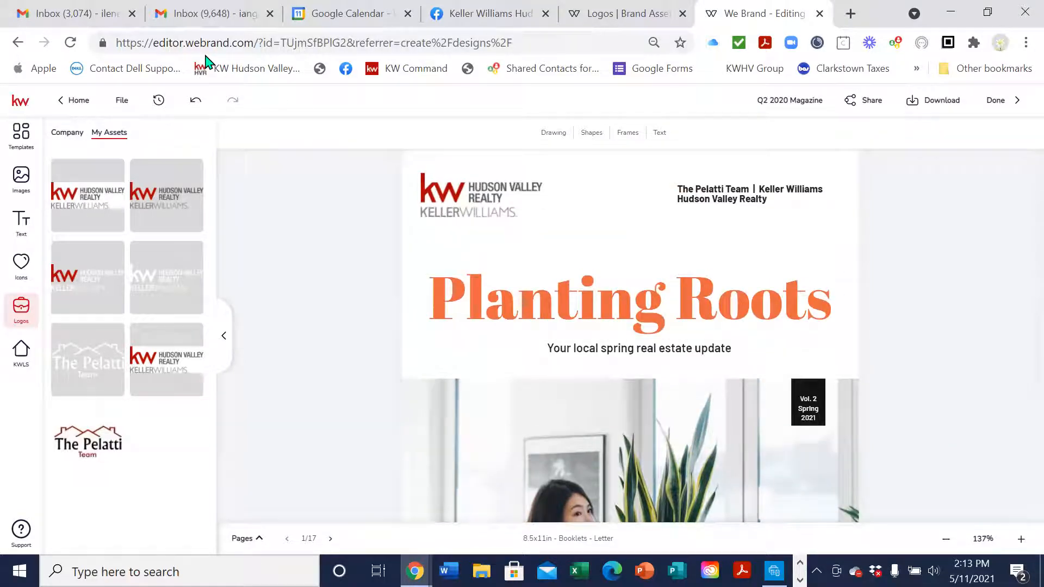
{"action": "scroll", "coordinate": [654, 268], "scroll_direction": "down", "scroll_amount": 5}
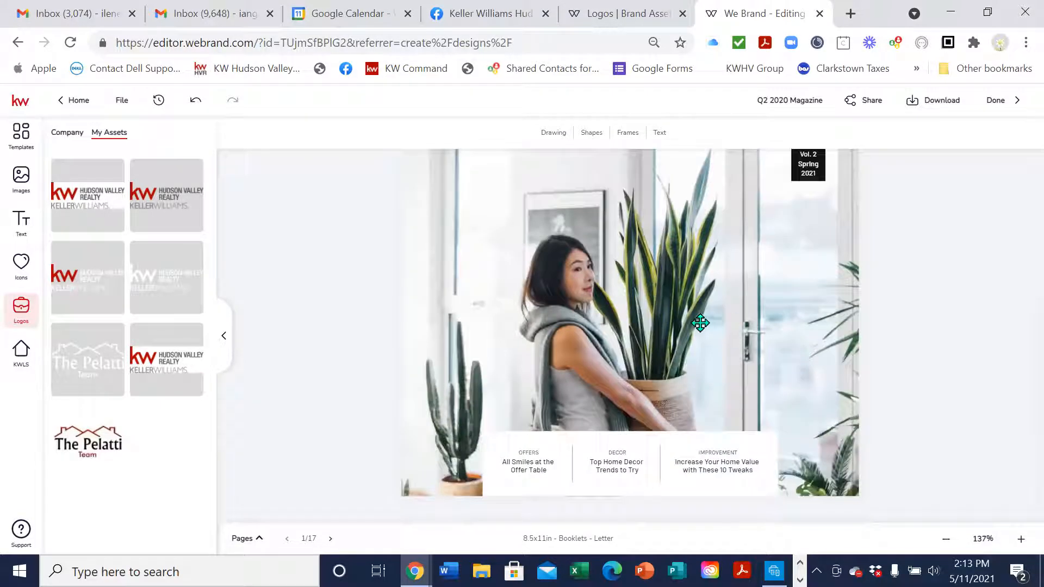
{"action": "left_click", "coordinate": [647, 304]}
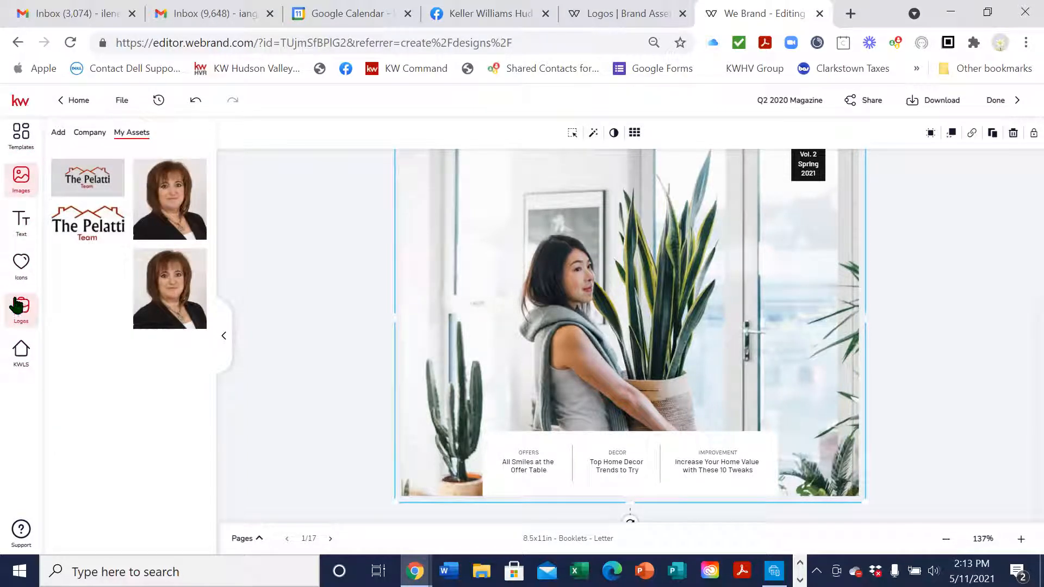
Swap the cover photo for the woman-and-boy gardening image from Company > Lifestyle - At Home
{"action": "left_click", "coordinate": [89, 136]}
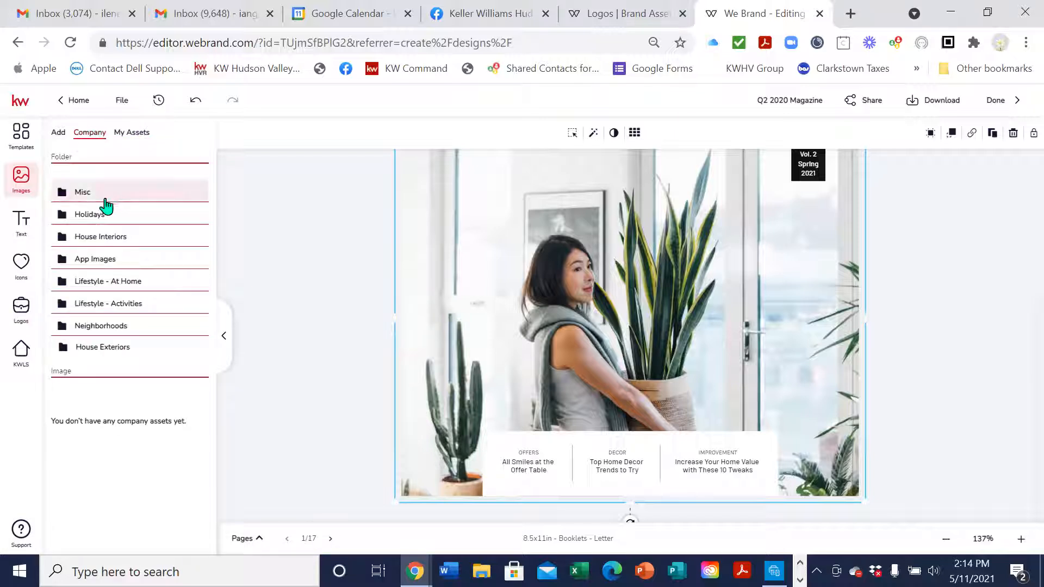
{"action": "left_click", "coordinate": [107, 194]}
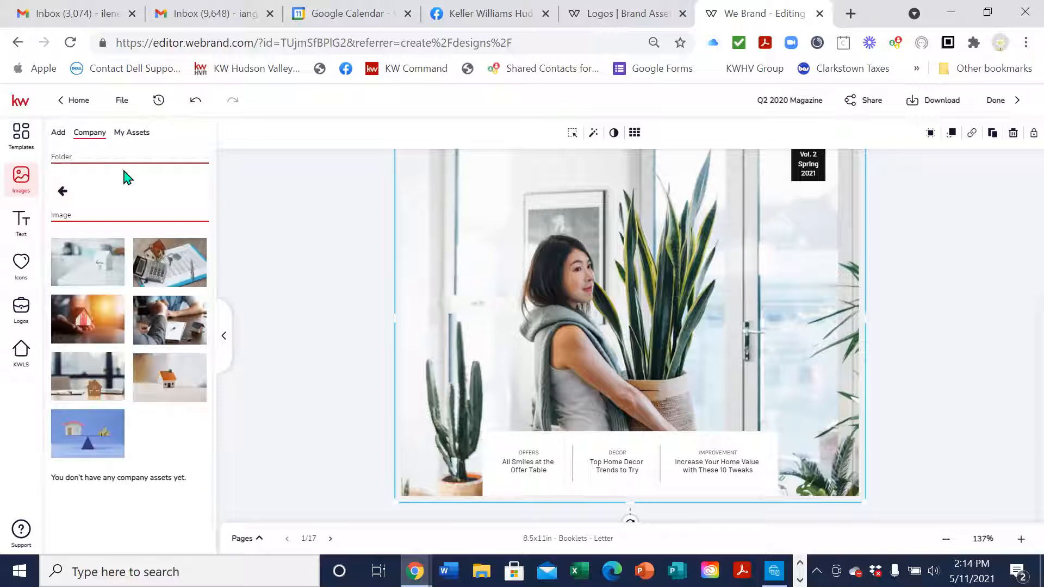
{"action": "left_click", "coordinate": [64, 192]}
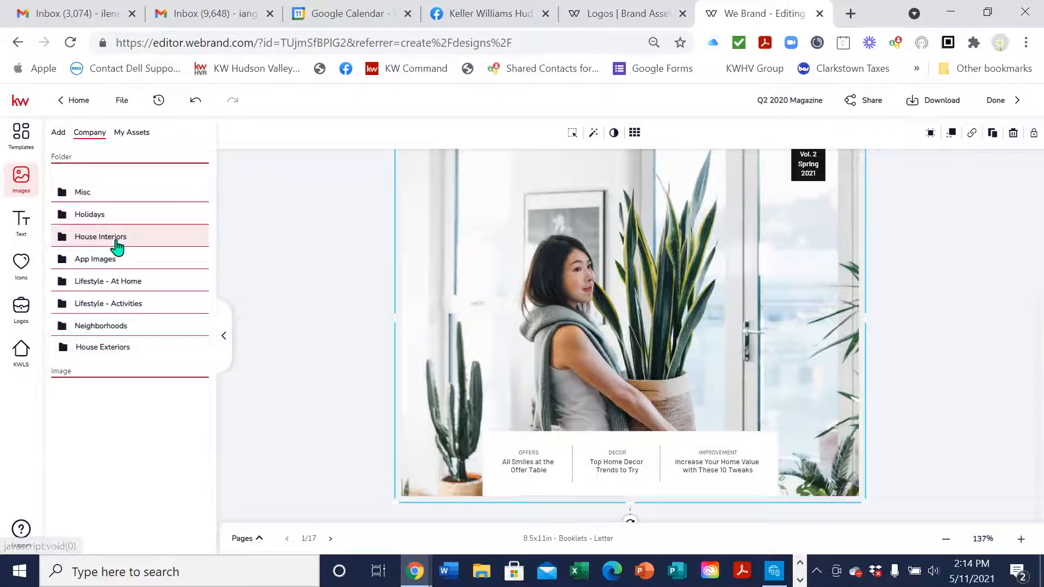
{"action": "left_click", "coordinate": [133, 287]}
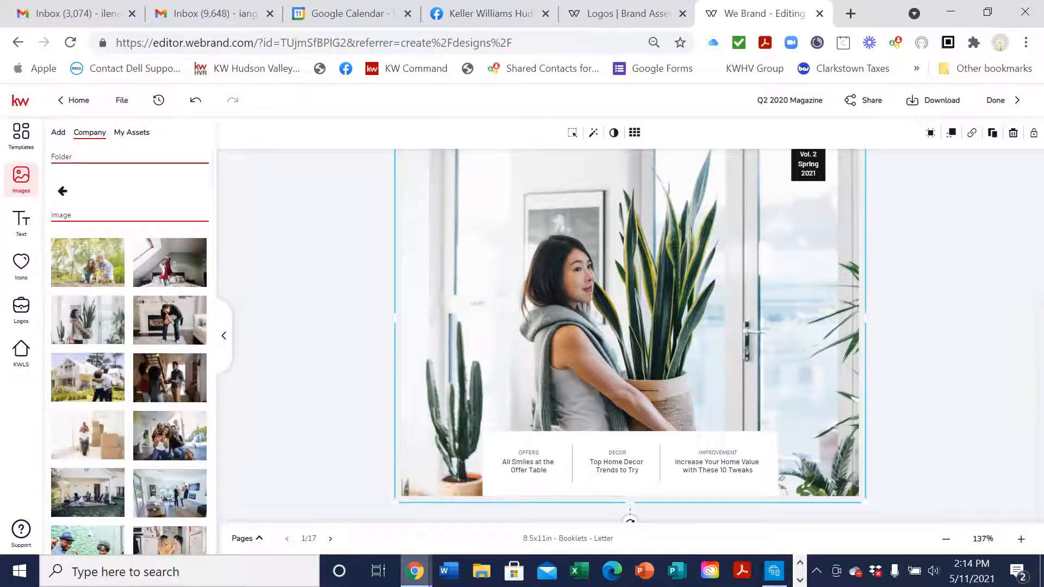
{"action": "mouse_move", "coordinate": [86, 265]}
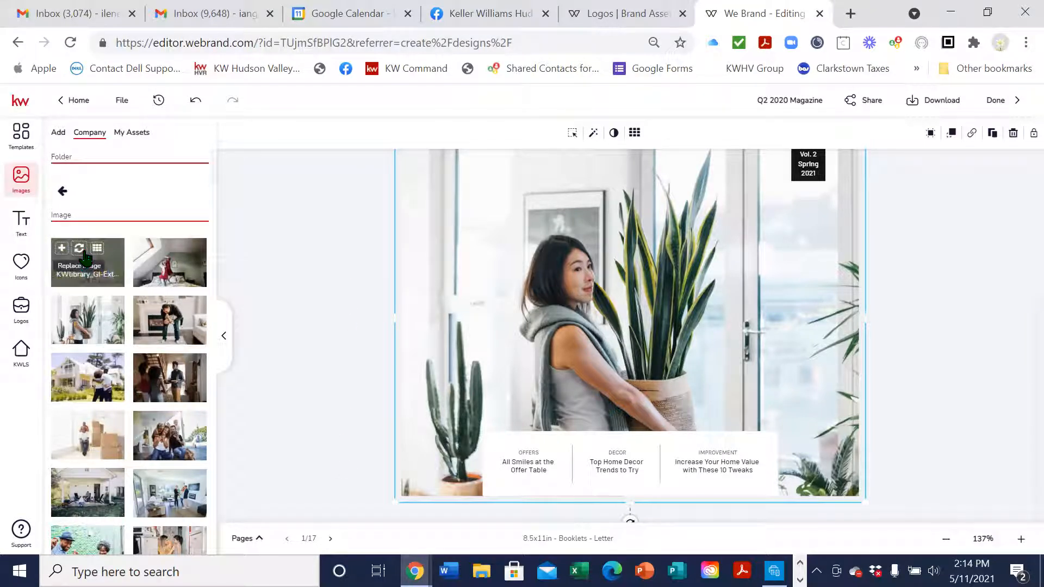
{"action": "left_click", "coordinate": [79, 250]}
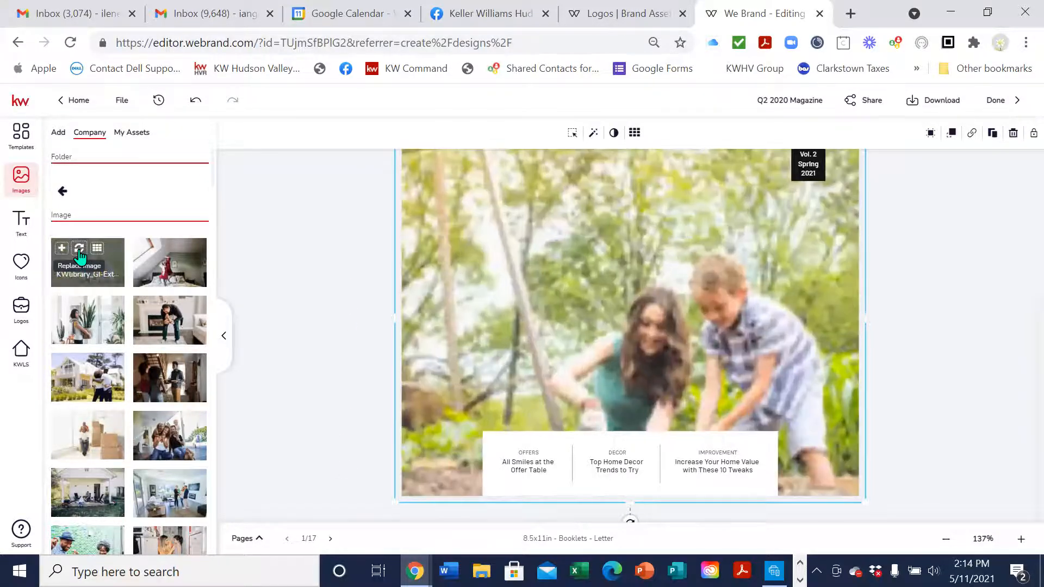
{"action": "scroll", "coordinate": [678, 291], "scroll_direction": "up", "scroll_amount": 5}
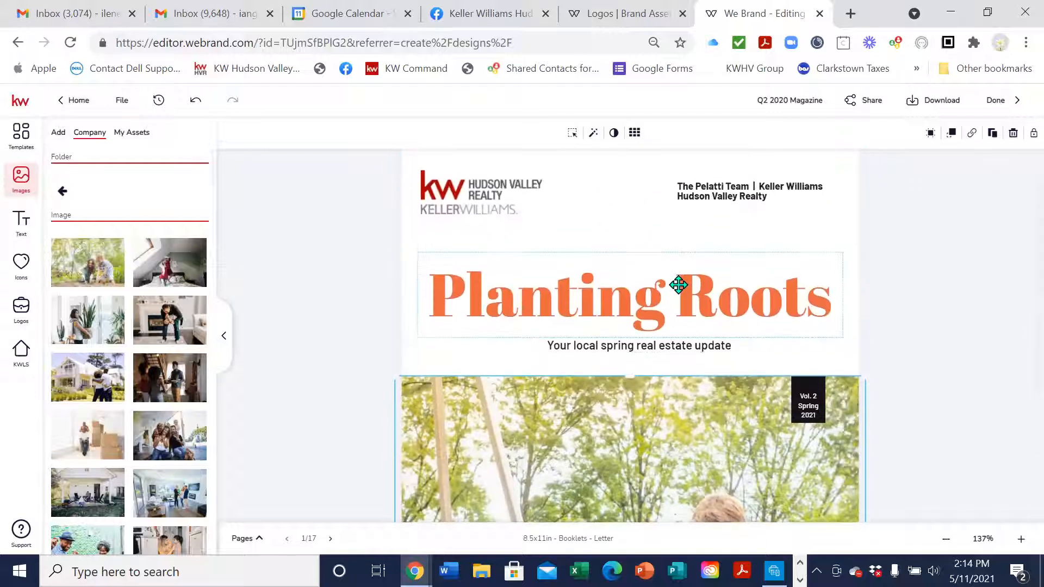
{"action": "scroll", "coordinate": [680, 284], "scroll_direction": "down", "scroll_amount": 5}
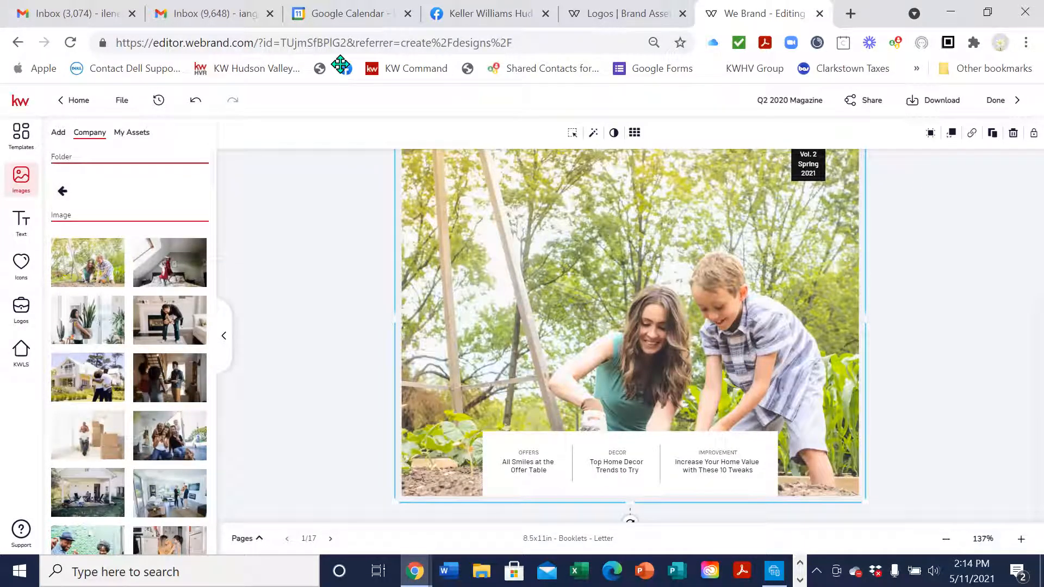
{"action": "scroll", "coordinate": [921, 289], "scroll_direction": "up", "scroll_amount": 5}
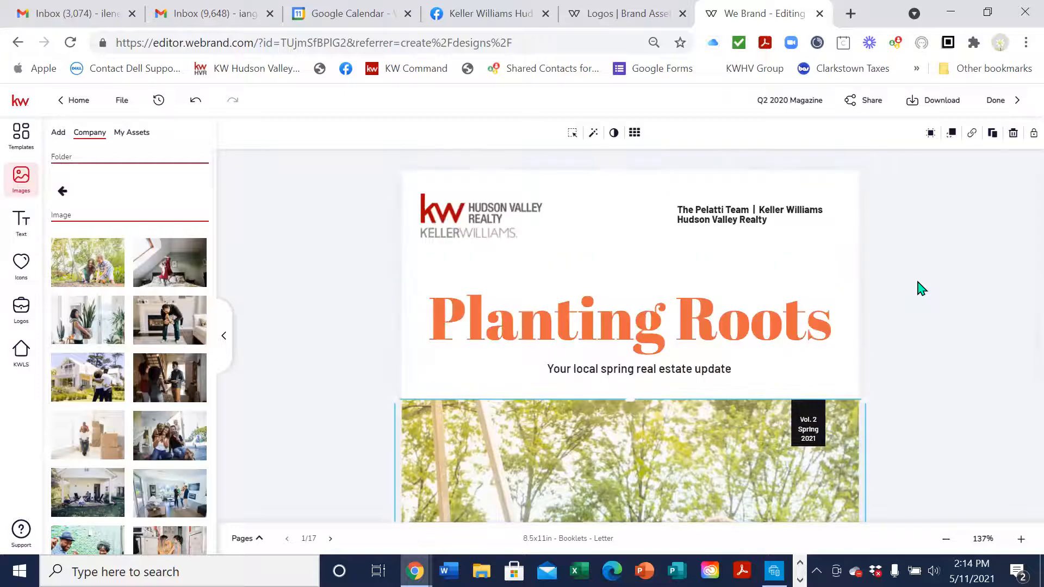
{"action": "scroll", "coordinate": [921, 288], "scroll_direction": "down", "scroll_amount": 5}
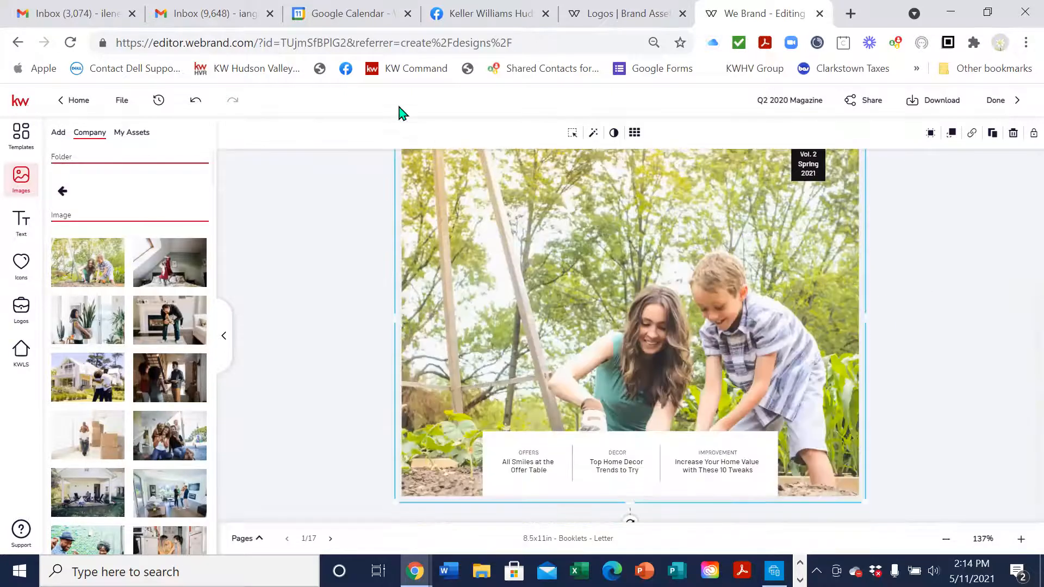
Go to page 2 and zoom in to 153%
{"action": "left_click", "coordinate": [331, 539]}
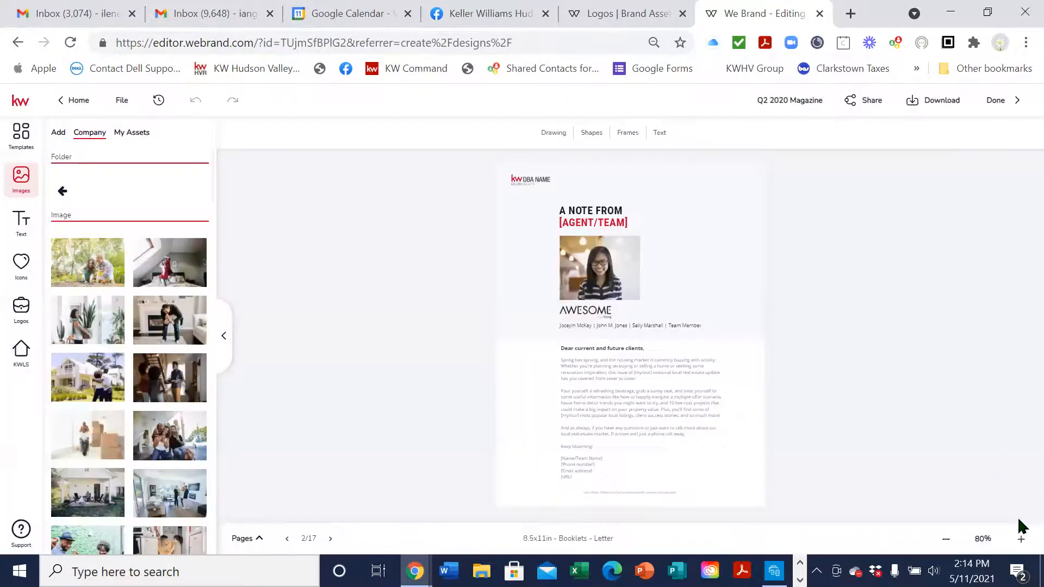
{"action": "left_click", "coordinate": [1021, 540]}
{"action": "left_click", "coordinate": [1021, 540]}
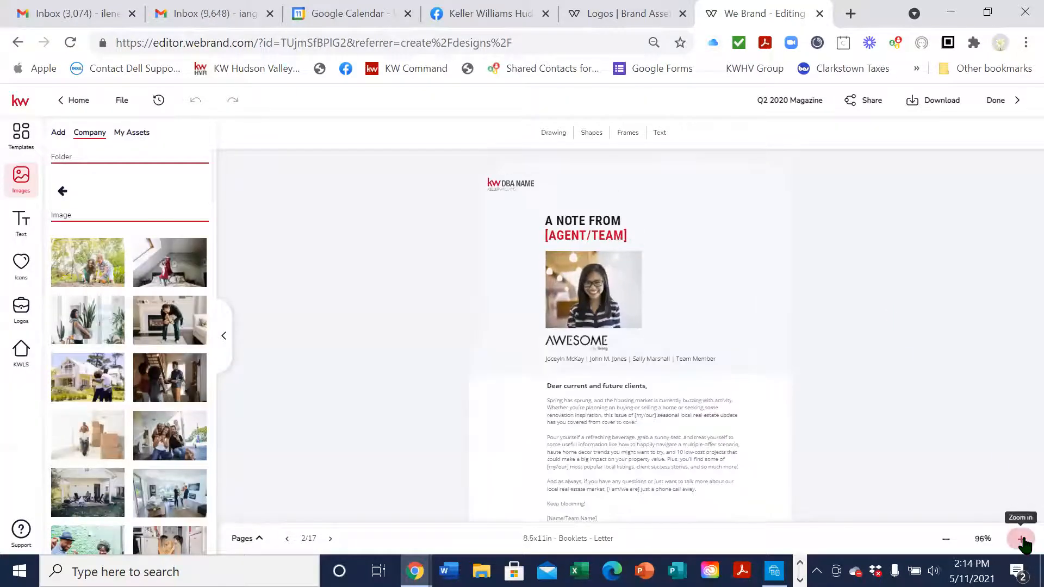
{"action": "left_click", "coordinate": [1021, 539]}
{"action": "left_click", "coordinate": [1021, 540]}
{"action": "left_click", "coordinate": [1021, 540]}
{"action": "left_click", "coordinate": [1021, 539]}
{"action": "left_click", "coordinate": [1021, 540]}
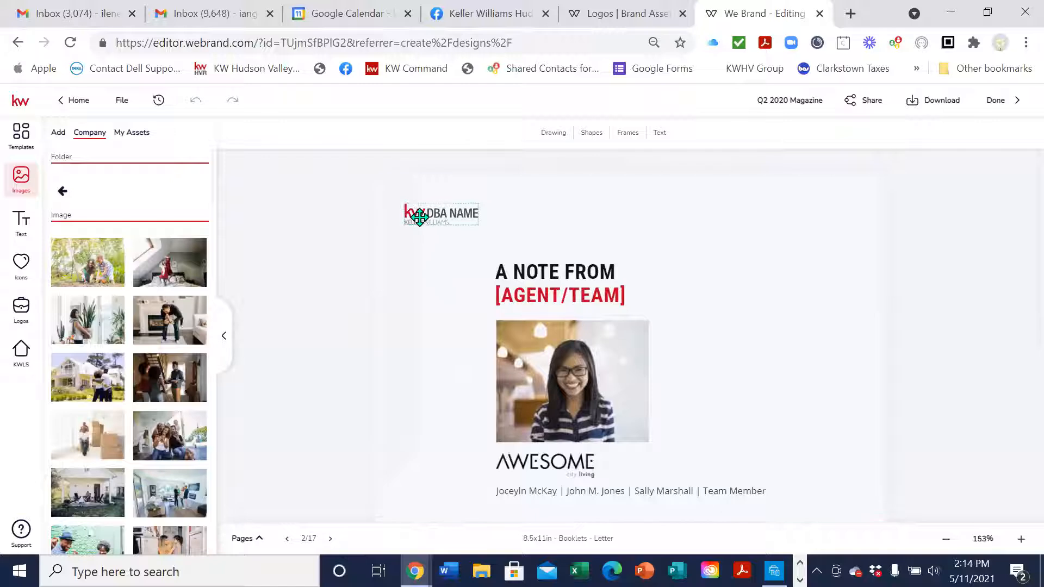
Replace the KW DBA NAME placeholder with the Keller Williams Hudson Valley Realty logo
{"action": "left_click", "coordinate": [441, 215]}
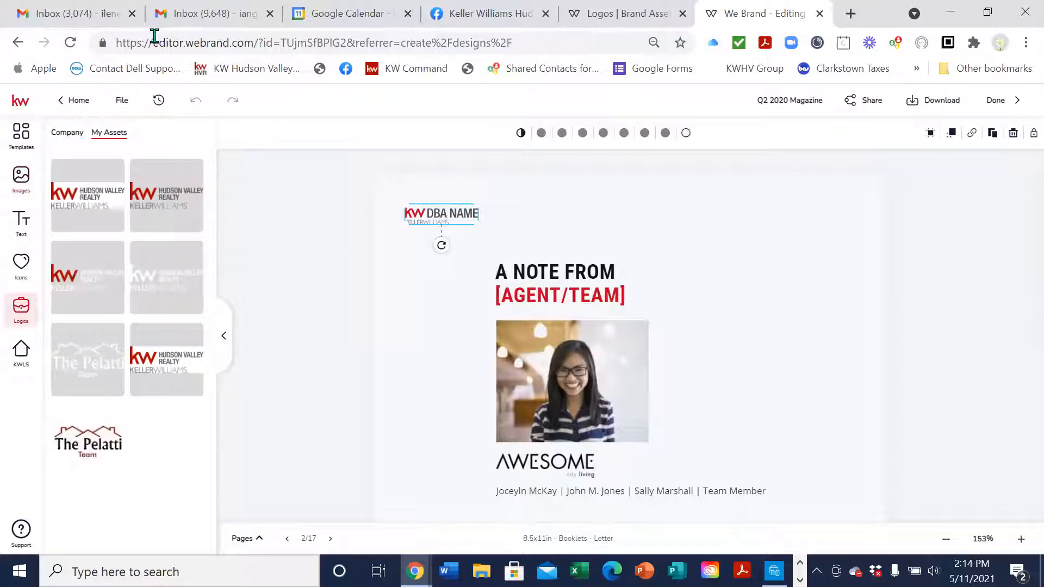
{"action": "mouse_move", "coordinate": [167, 190]}
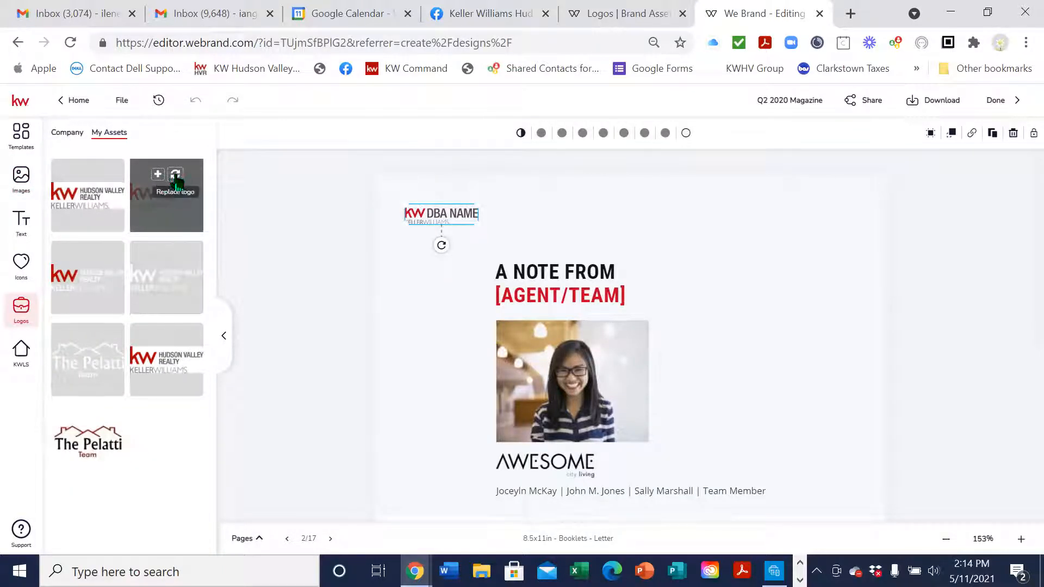
{"action": "left_click", "coordinate": [176, 178]}
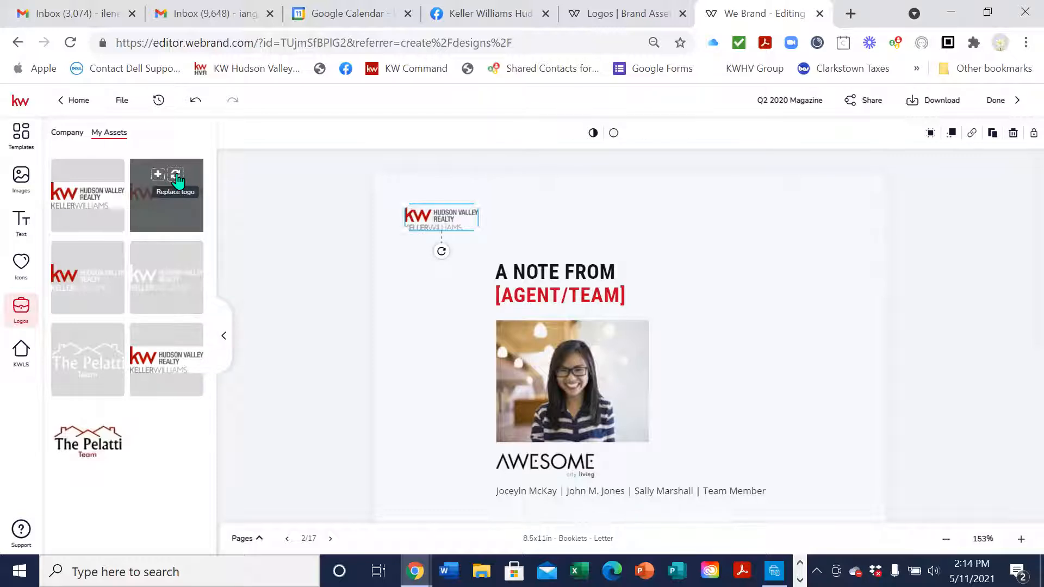
{"action": "left_click", "coordinate": [466, 253]}
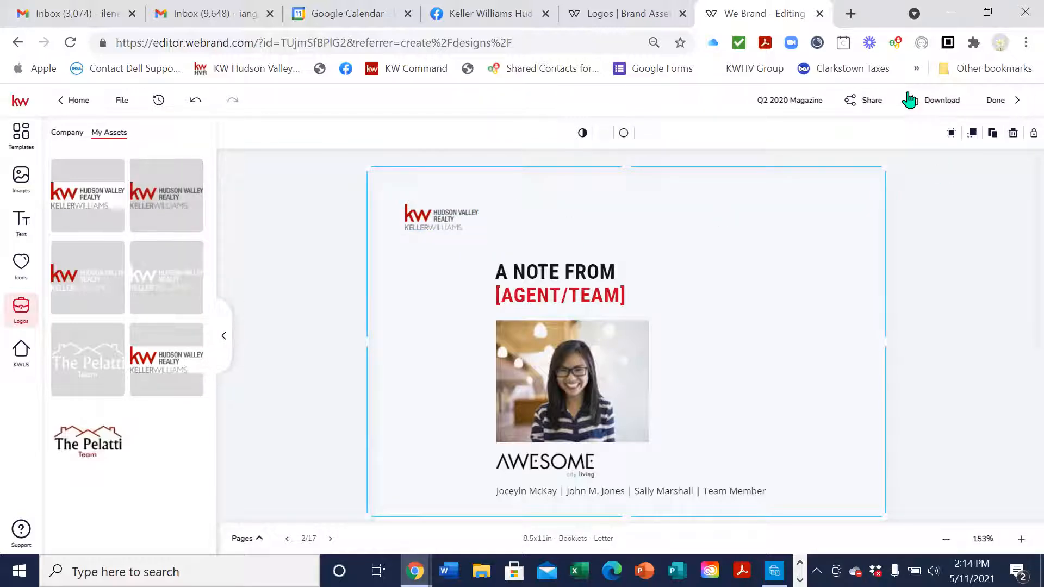
Change the red [AGENT/TEAM] heading to THE PELATTI TEAM and save it
{"action": "left_click", "coordinate": [588, 301]}
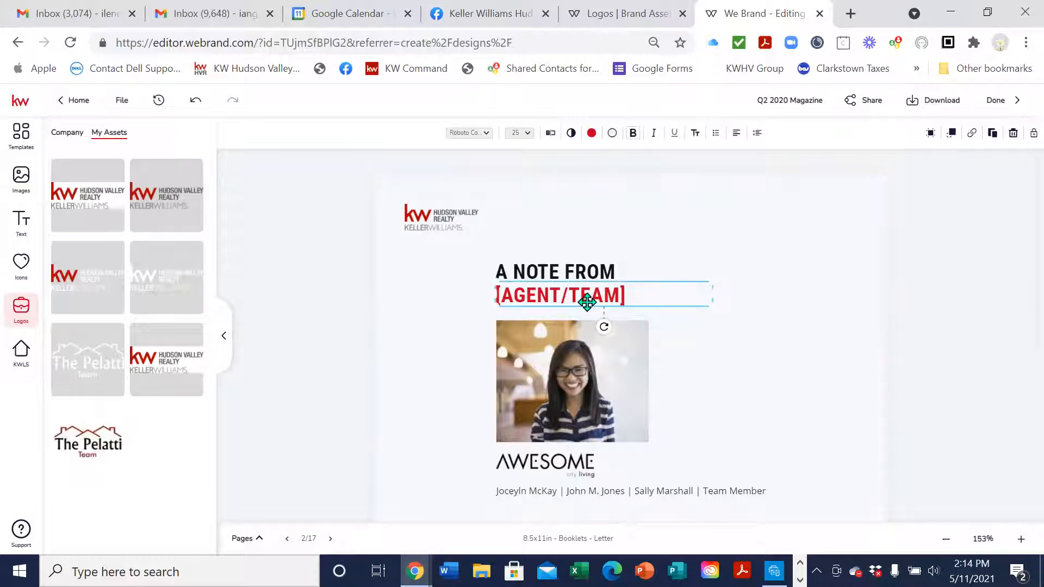
{"action": "left_click", "coordinate": [551, 135]}
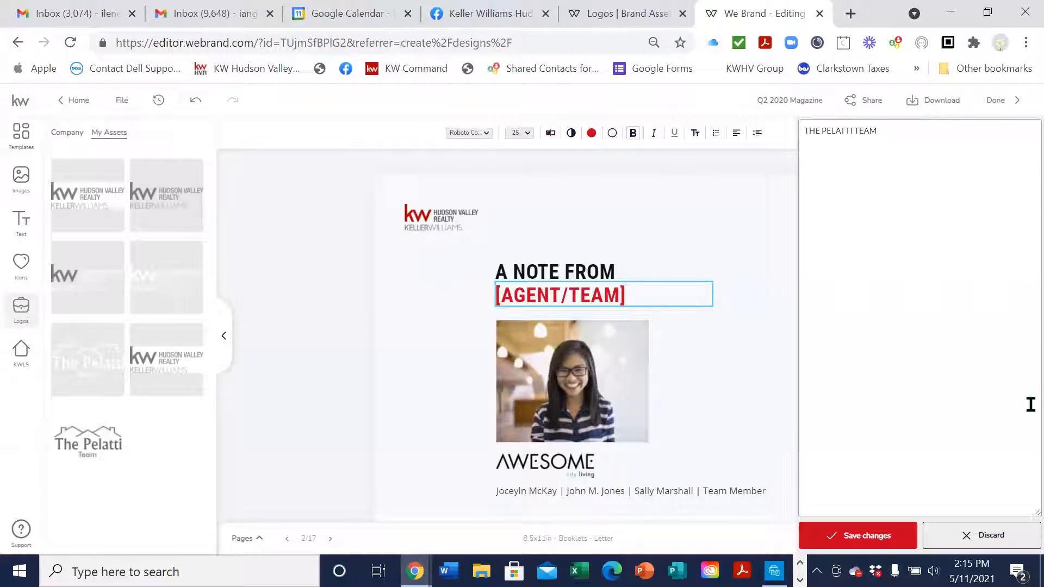
{"action": "left_click", "coordinate": [885, 548]}
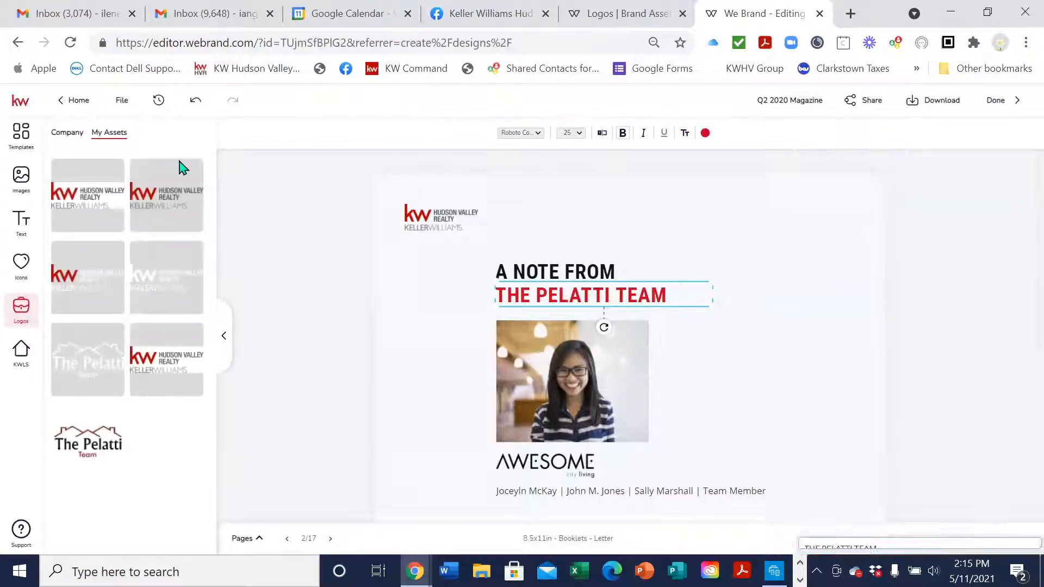
{"action": "left_click", "coordinate": [604, 379]}
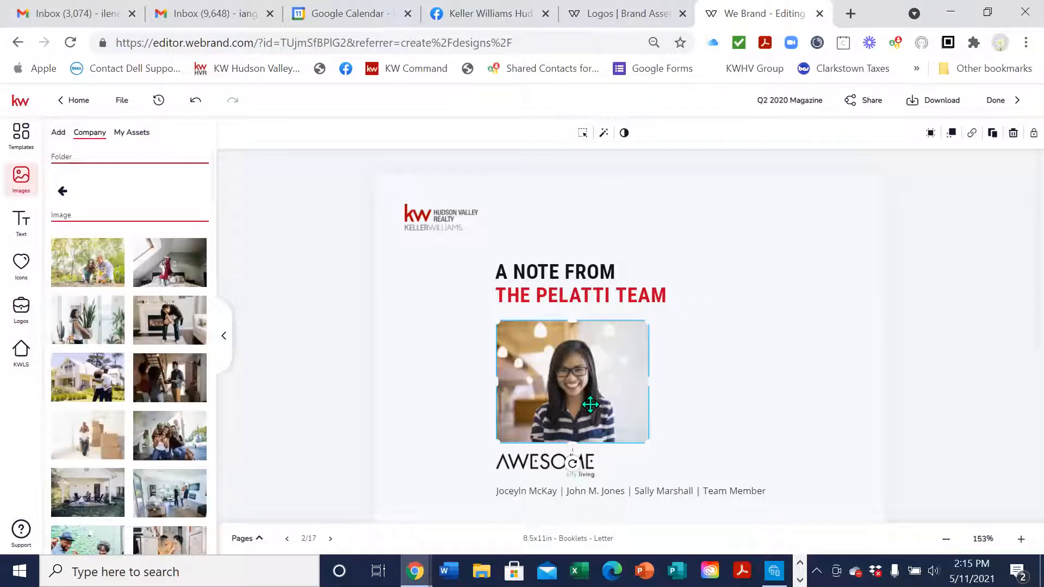
Place The Pelatti Team logo from the logos library, then undo the oversized placement
{"action": "mouse_move", "coordinate": [204, 330]}
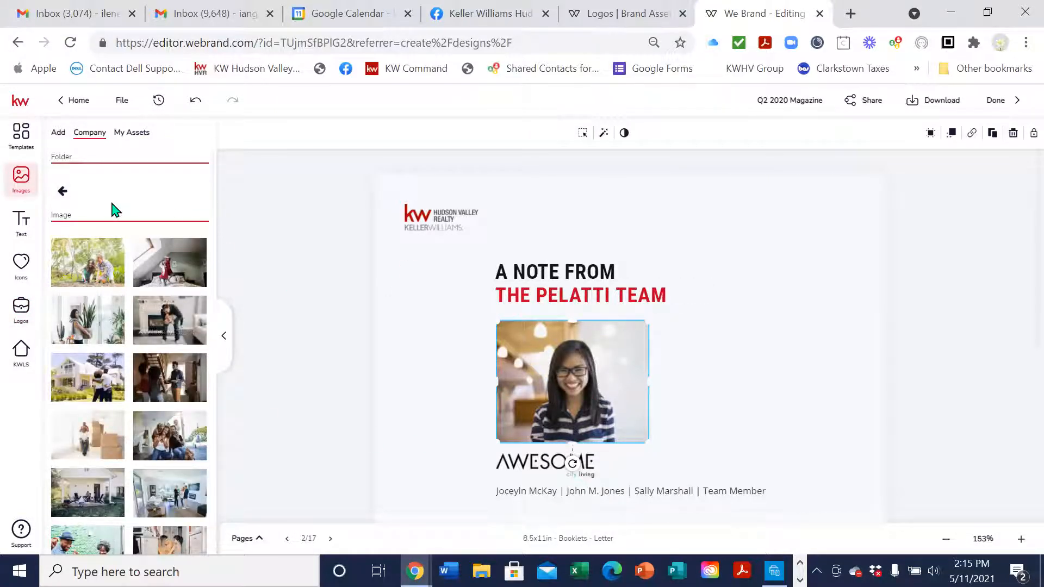
{"action": "left_click", "coordinate": [62, 192]}
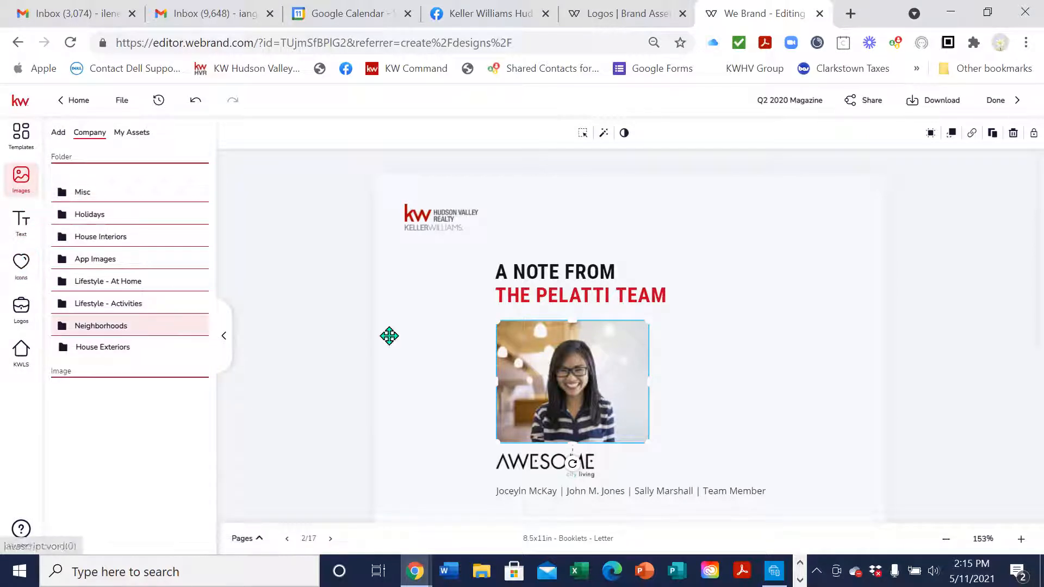
{"action": "left_click", "coordinate": [21, 307]}
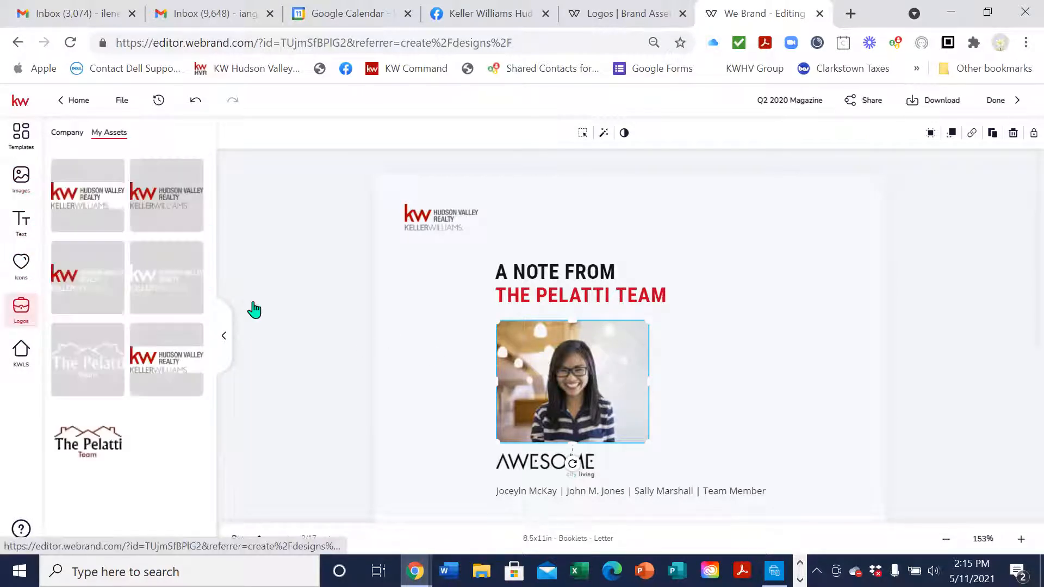
{"action": "left_click", "coordinate": [95, 446]}
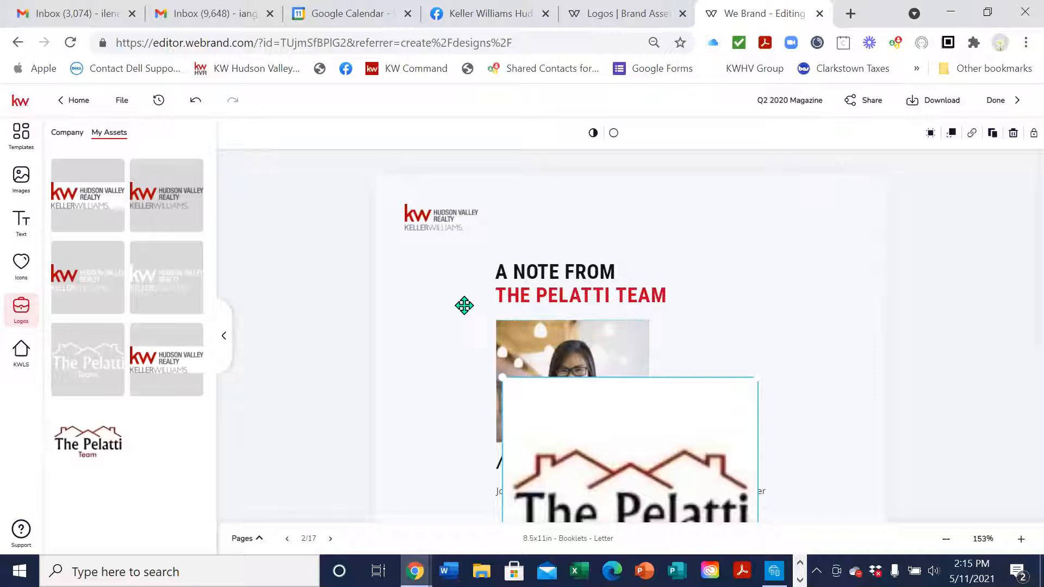
{"action": "left_click", "coordinate": [196, 103]}
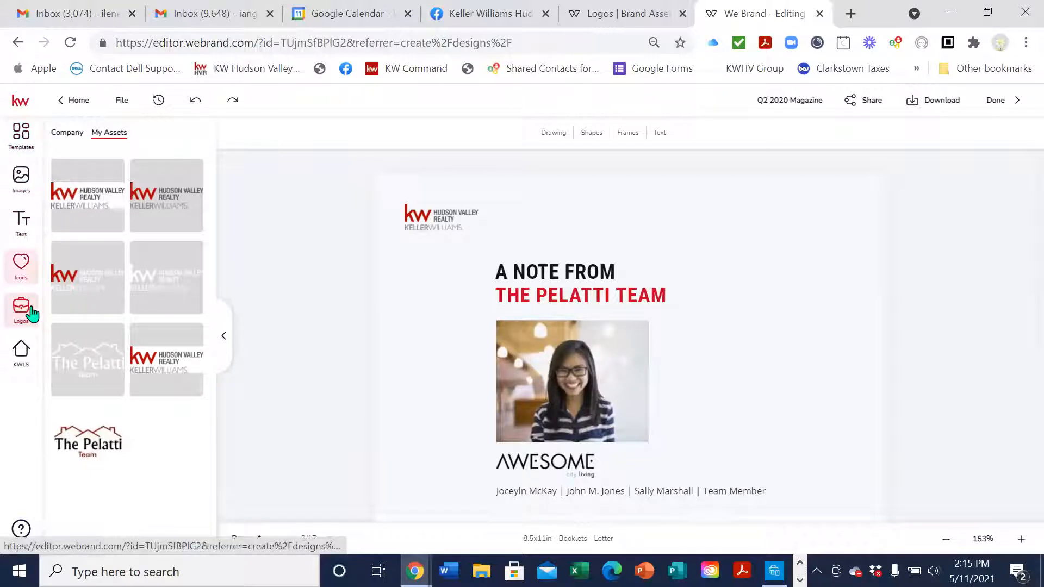
Replace the woman's photo with The Pelatti Team logo and widen its frame to show the full name
{"action": "left_click", "coordinate": [28, 178]}
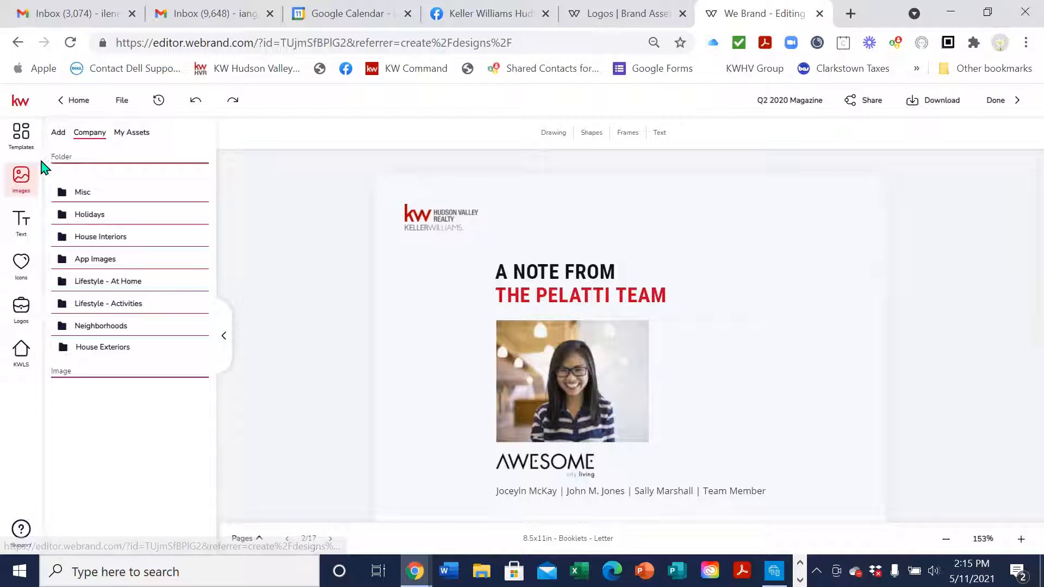
{"action": "left_click", "coordinate": [126, 140]}
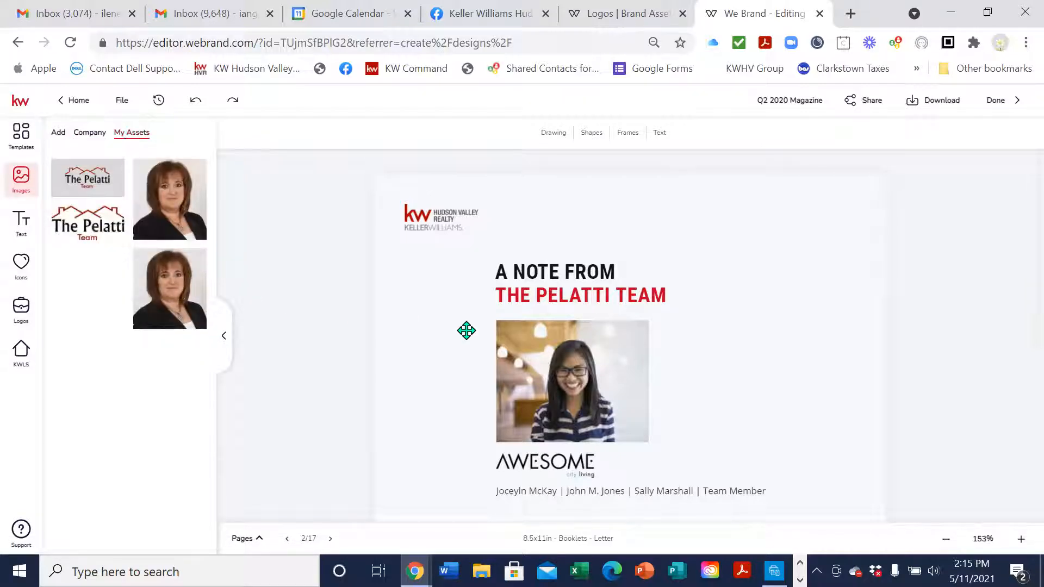
{"action": "left_click", "coordinate": [579, 382]}
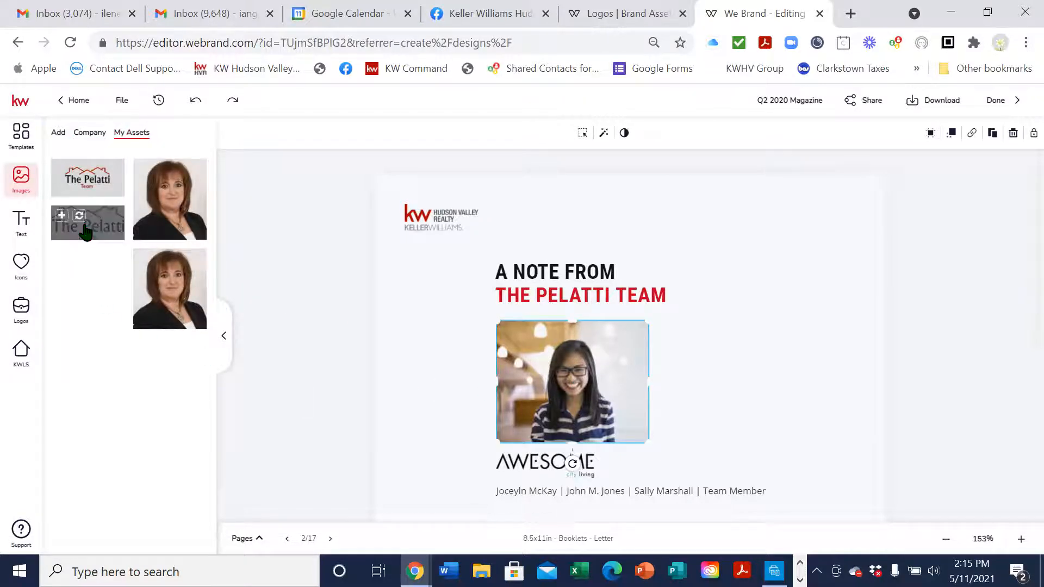
{"action": "left_click", "coordinate": [81, 220]}
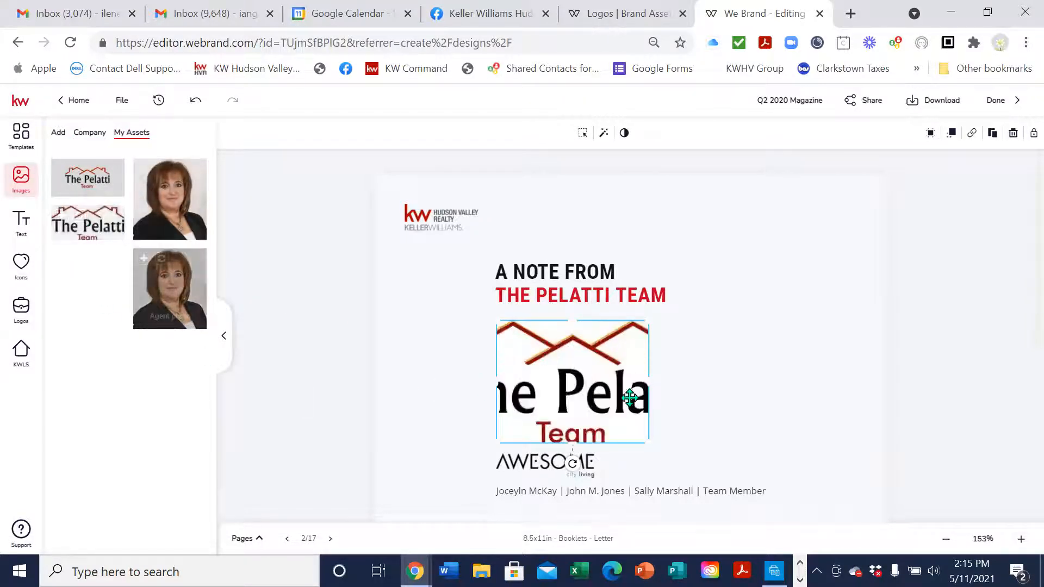
{"action": "left_click_drag", "start_coordinate": [475, 390], "coordinate": [400, 396]}
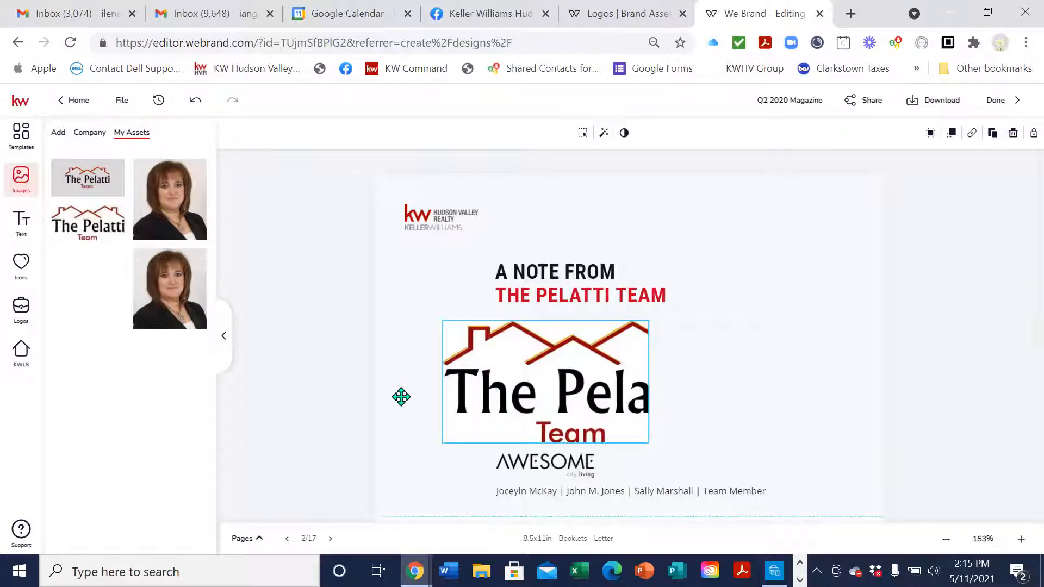
{"action": "left_click_drag", "start_coordinate": [730, 378], "coordinate": [741, 376]}
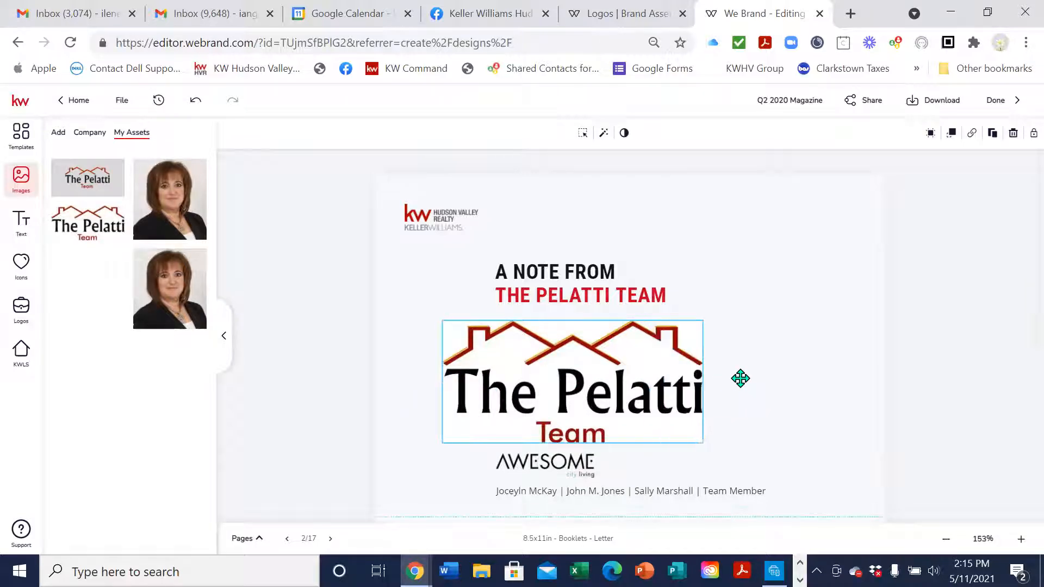
{"action": "left_click", "coordinate": [121, 100]}
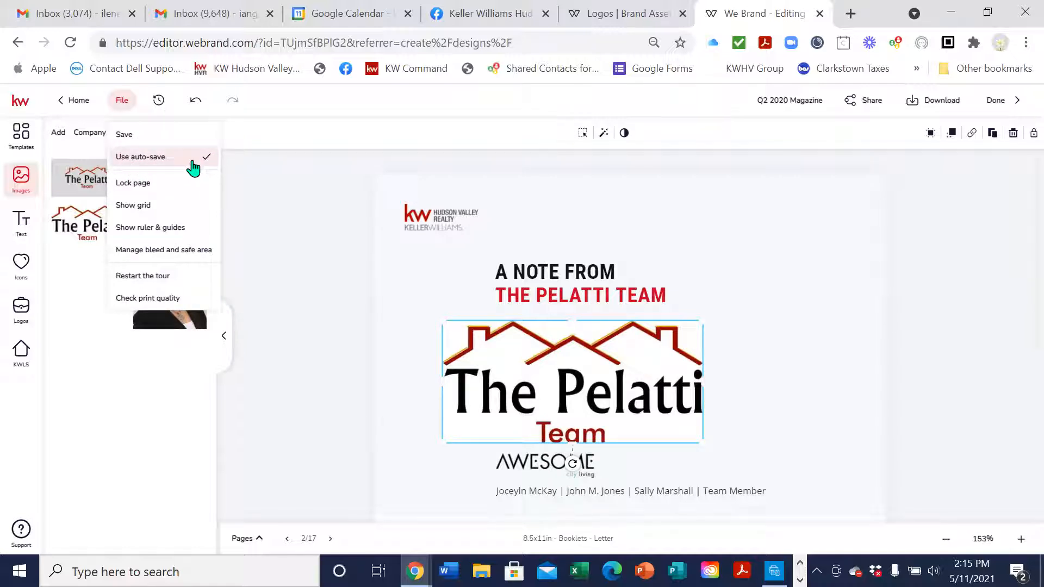
Delete the AWESOME city living logo below The Pelatti Team logo
{"action": "left_click", "coordinate": [396, 124]}
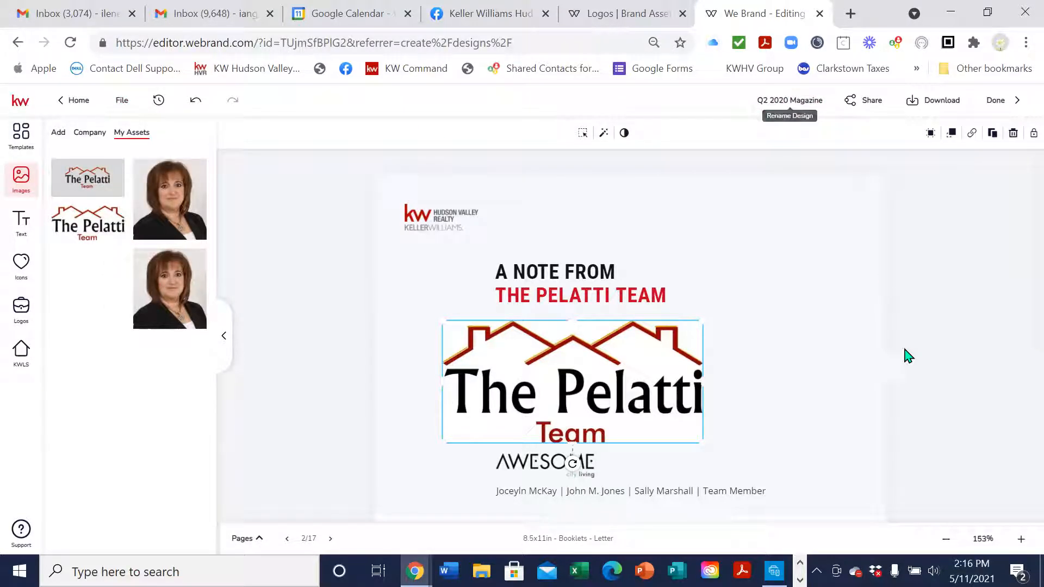
{"action": "scroll", "coordinate": [851, 382], "scroll_direction": "down", "scroll_amount": 1}
{"action": "scroll", "coordinate": [851, 382], "scroll_direction": "down", "scroll_amount": 1}
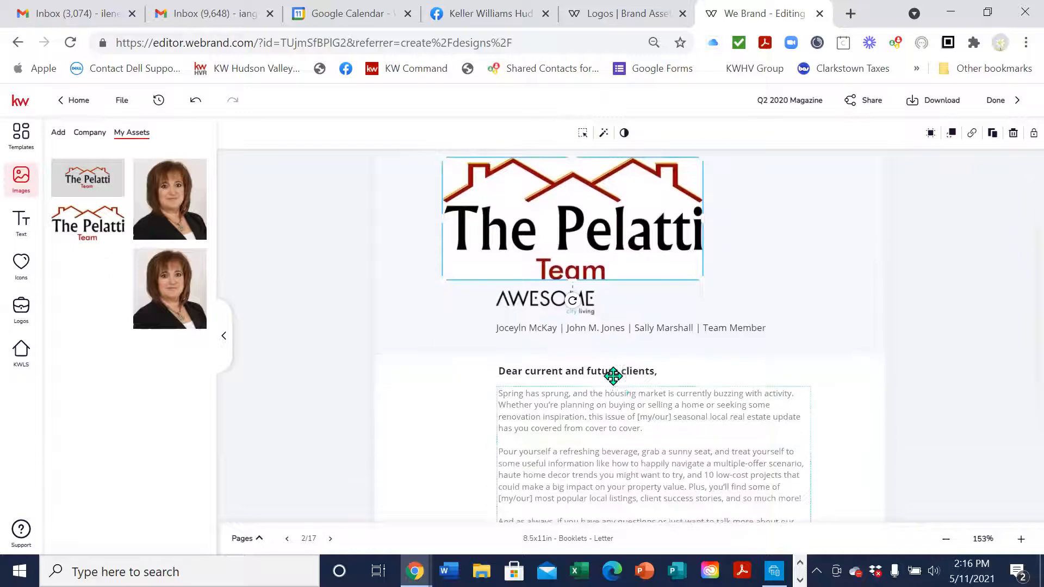
{"action": "left_click", "coordinate": [590, 301]}
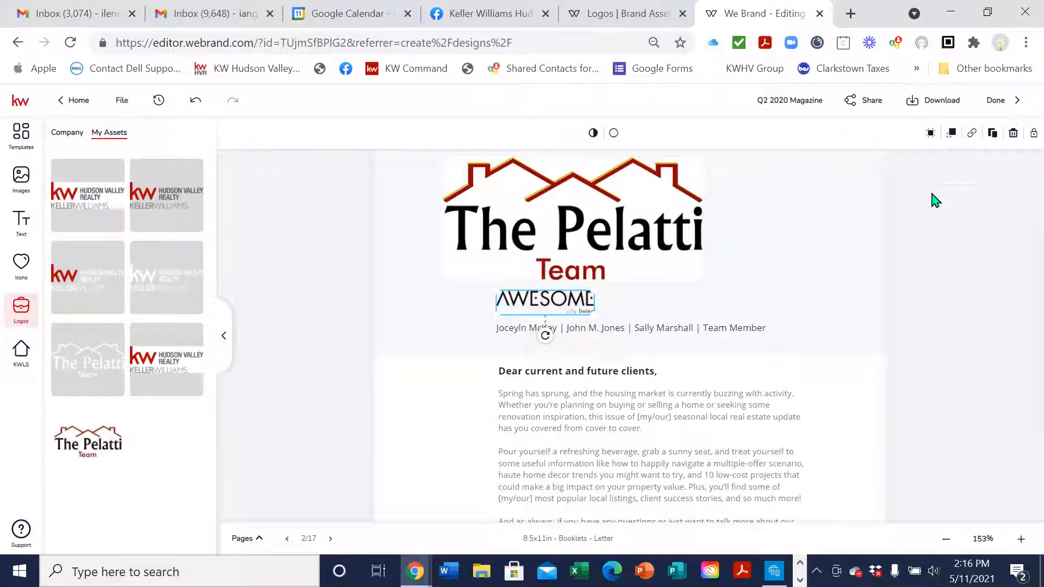
{"action": "left_click", "coordinate": [1013, 134]}
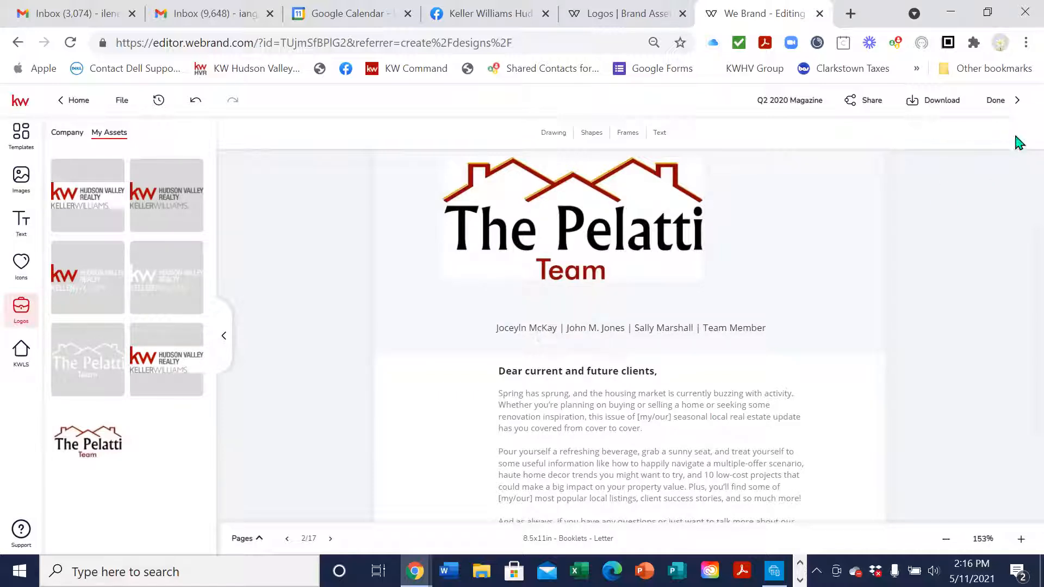
Open the names line for editing and replace the first placeholder with the lead agent's name
{"action": "left_click", "coordinate": [523, 328]}
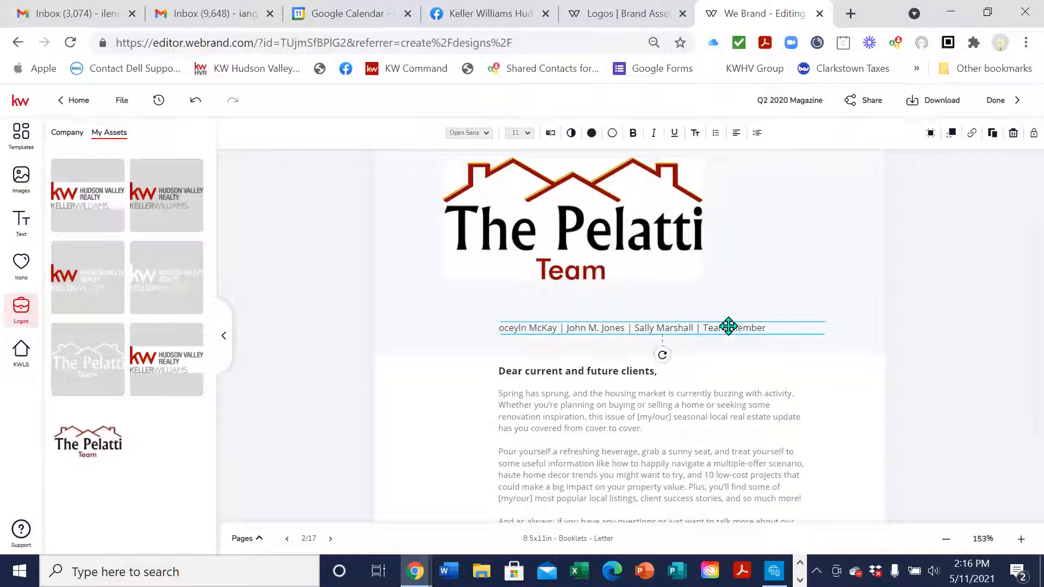
{"action": "left_click", "coordinate": [550, 133]}
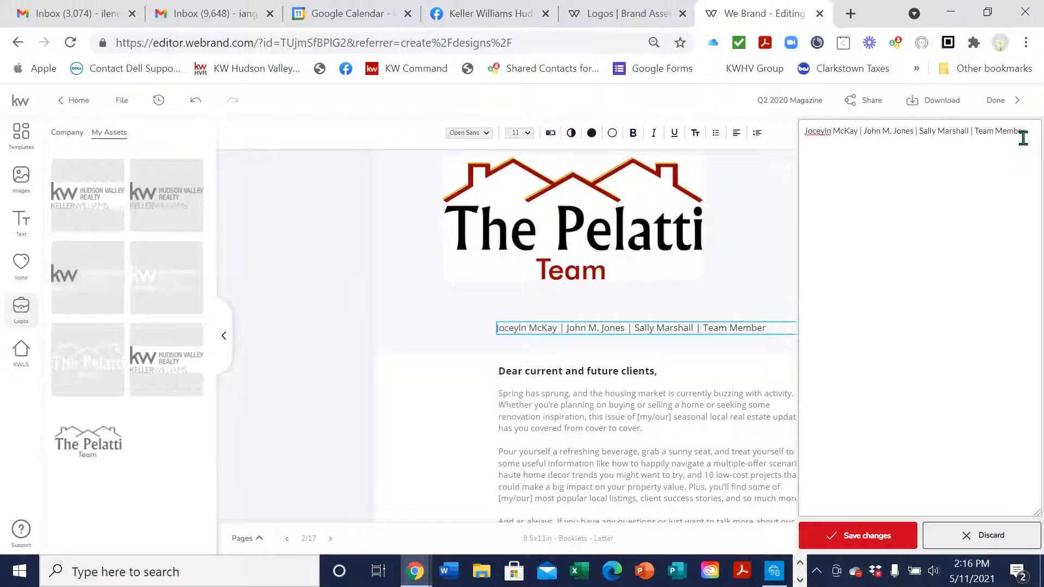
{"action": "key", "text": "ctrl+BackSpace"}
{"action": "type", "text": "tEA Mem"}
{"action": "key", "text": "BackSpace"}
{"action": "key", "text": "BackSpace"}
{"action": "key", "text": "BackSpace"}
{"action": "key", "text": "BackSpace"}
{"action": "key", "text": "BackSpace"}
{"action": "key", "text": "BackSpace"}
{"action": "key", "text": "BackSpace"}
{"action": "key", "text": "BackSpace"}
{"action": "key", "text": "BackSpace"}
{"action": "key", "text": "BackSpace"}
{"action": "key", "text": "BackSpace"}
{"action": "key", "text": "BackSpace"}
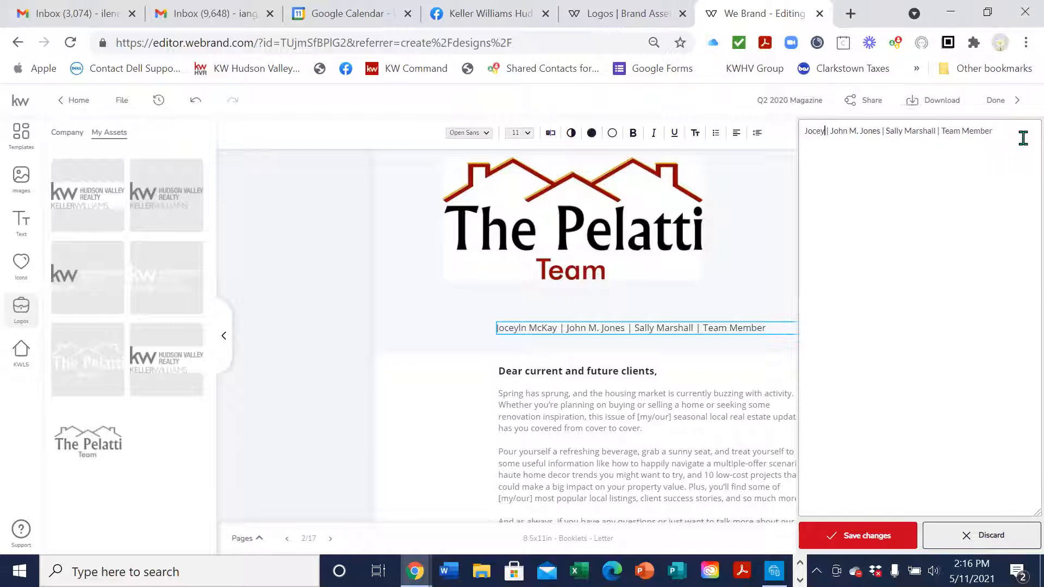
{"action": "key", "text": "BackSpace"}
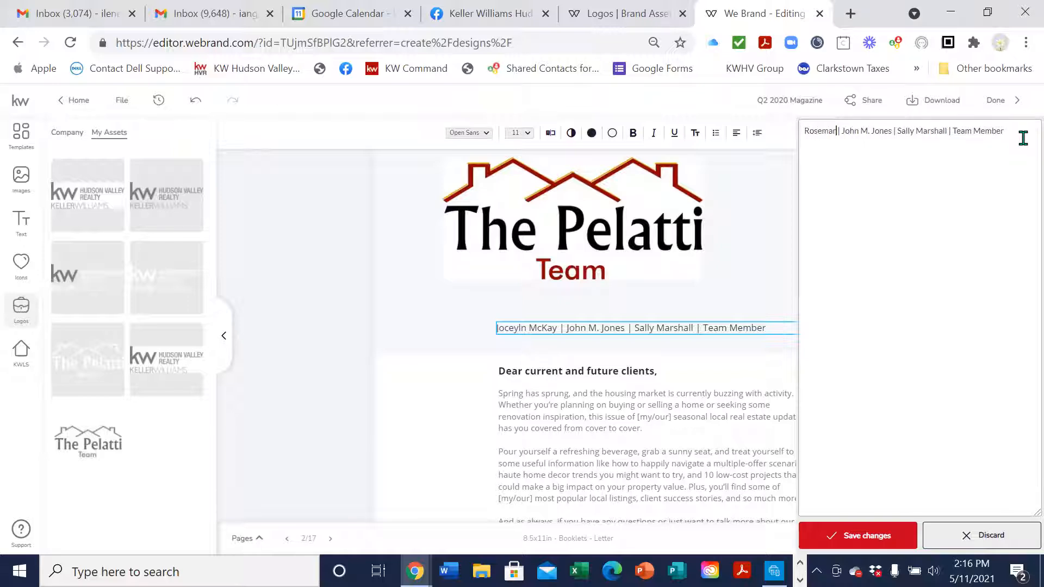
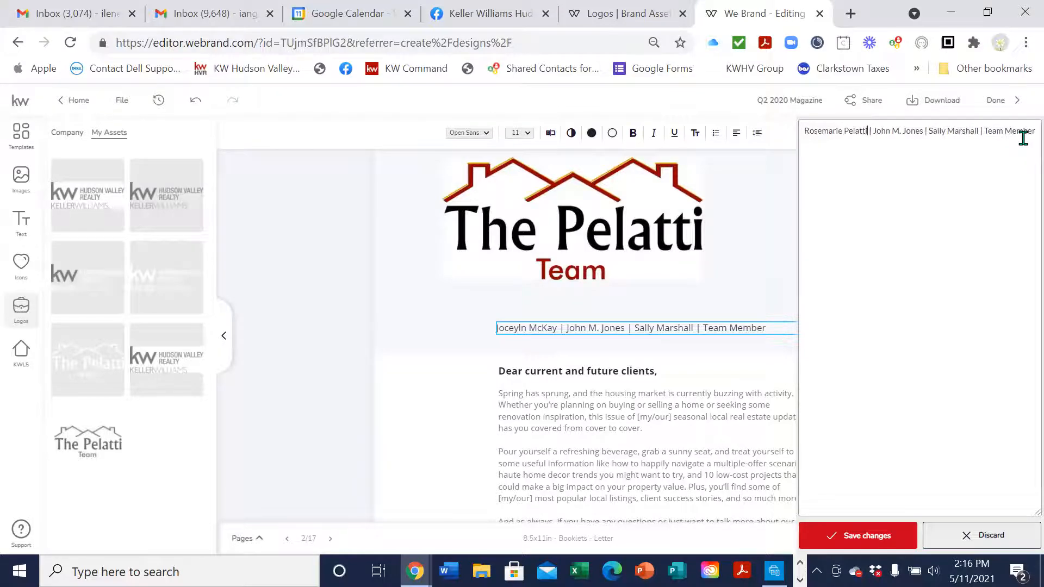
Enter the second and third team members' names and save the line
{"action": "key", "text": "Right"}
{"action": "key", "text": "Right"}
{"action": "key", "text": "Right"}
{"action": "key", "text": "Right"}
{"action": "key", "text": "BackSpace"}
{"action": "key", "text": "BackSpace"}
{"action": "key", "text": "BackSpace"}
{"action": "key", "text": "BackSpace"}
{"action": "key", "text": "BackSpace"}
{"action": "key", "text": "BackSpace"}
{"action": "key", "text": "BackSpace"}
{"action": "key", "text": "BackSpace"}
{"action": "key", "text": "BackSpace"}
{"action": "key", "text": "BackSpace"}
{"action": "key", "text": "BackSpace"}
{"action": "key", "text": "BackSpace"}
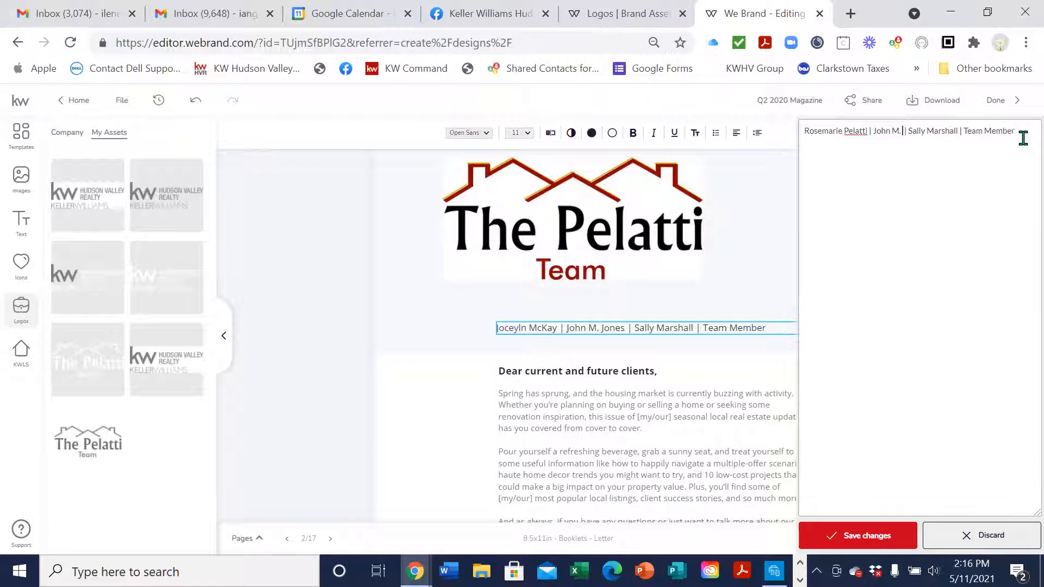
{"action": "key", "text": "BackSpace"}
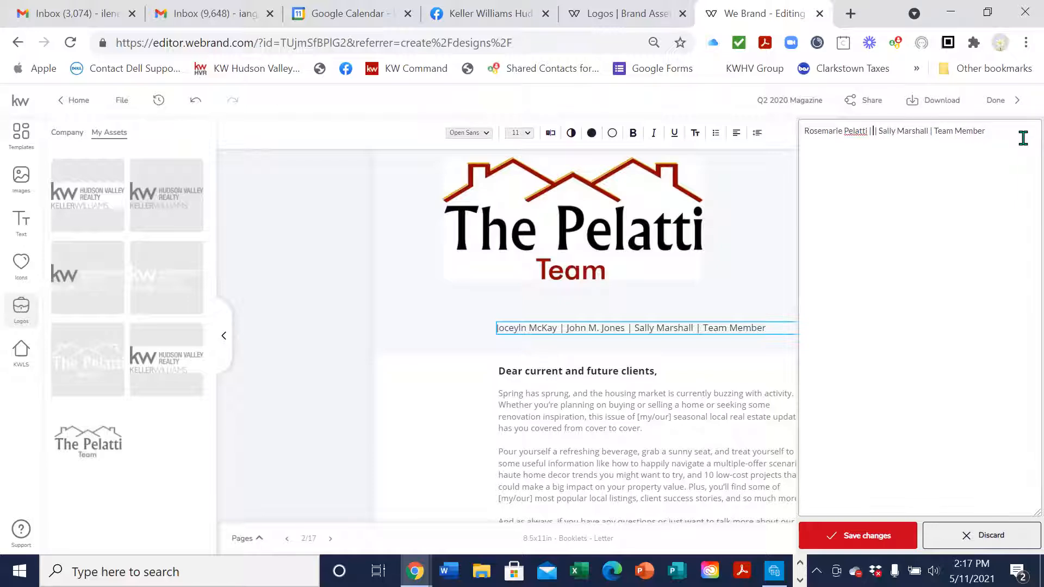
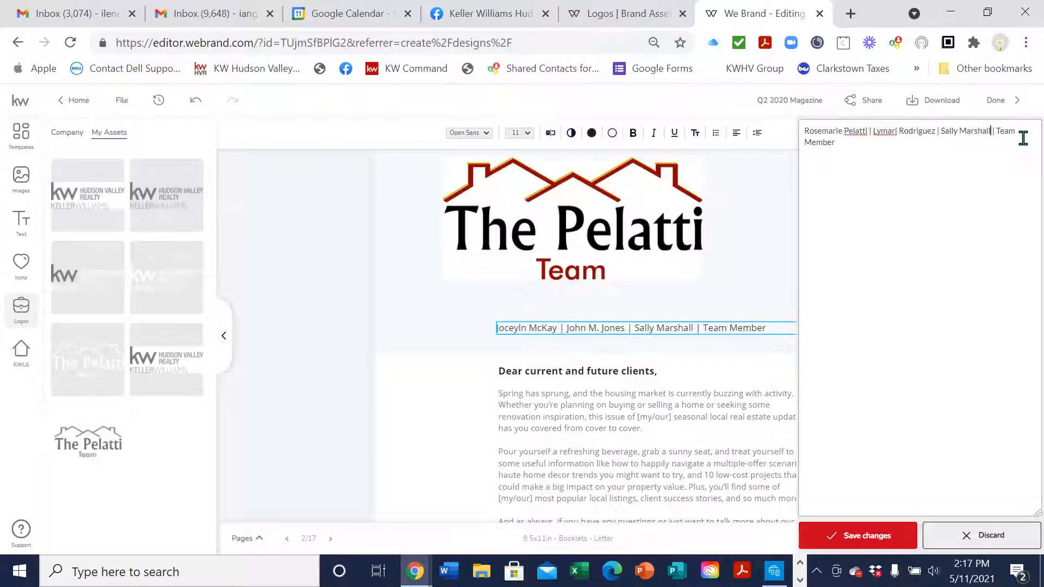
{"action": "left_click", "coordinate": [880, 540]}
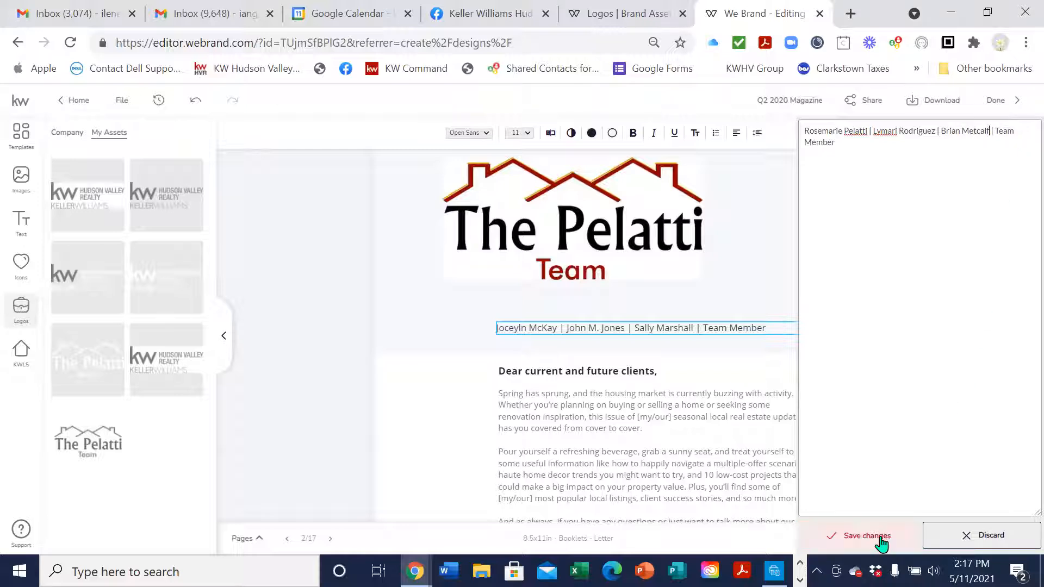
Shift the names line slightly left beneath the logo
{"action": "left_click", "coordinate": [814, 305]}
{"action": "left_click", "coordinate": [945, 270]}
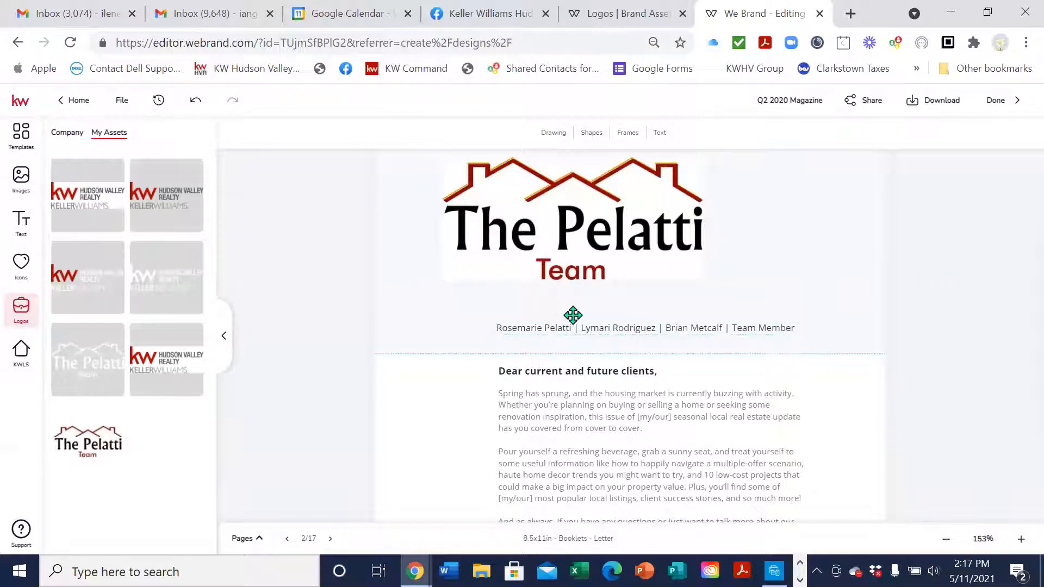
{"action": "left_click", "coordinate": [745, 327]}
{"action": "left_click_drag", "start_coordinate": [745, 326], "coordinate": [667, 326]}
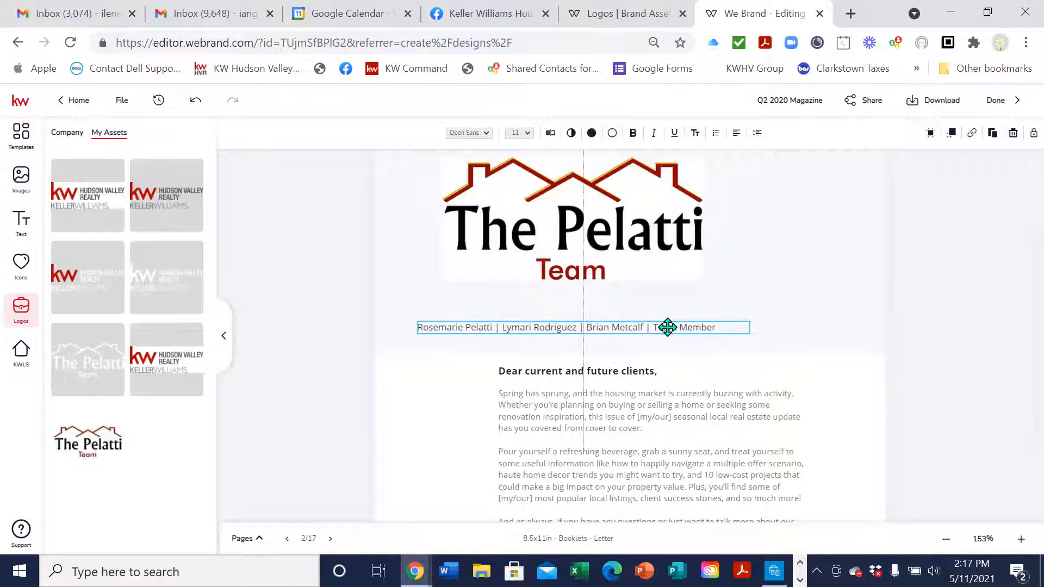
{"action": "left_click", "coordinate": [794, 310]}
{"action": "scroll", "coordinate": [796, 312], "scroll_direction": "down", "scroll_amount": 1}
Select the letter's body text and open it for editing at the signature placeholders
{"action": "scroll", "coordinate": [795, 312], "scroll_direction": "down", "scroll_amount": 2}
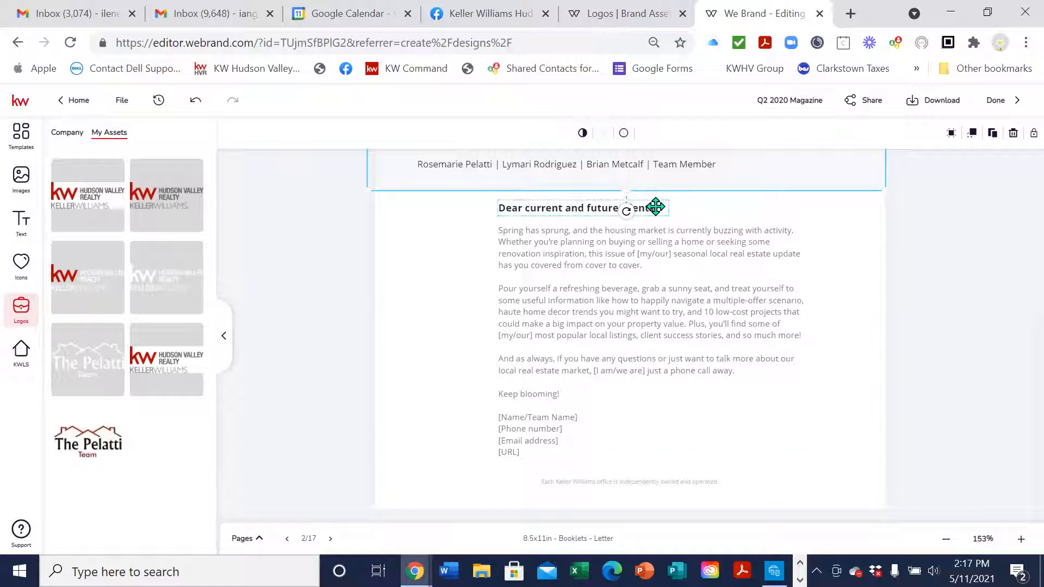
{"action": "scroll", "coordinate": [749, 295], "scroll_direction": "down", "scroll_amount": 1}
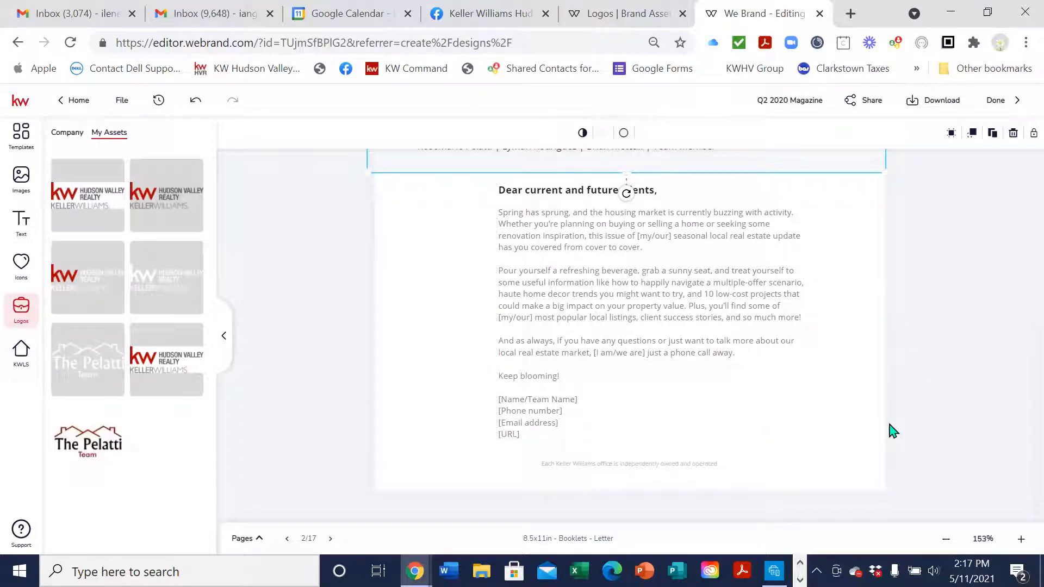
{"action": "left_click", "coordinate": [568, 398]}
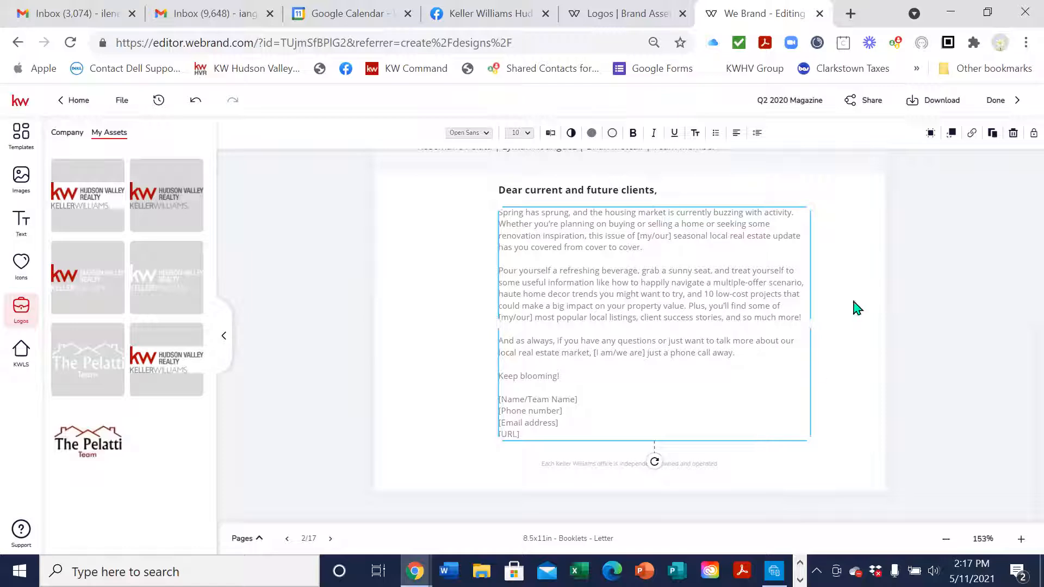
{"action": "double_click", "coordinate": [554, 400]}
{"action": "left_click", "coordinate": [638, 401]}
{"action": "double_click", "coordinate": [570, 400]}
{"action": "left_click", "coordinate": [550, 133]}
{"action": "left_click", "coordinate": [908, 356]}
{"action": "left_click", "coordinate": [904, 345]}
Replace the signature with The Pelatti Team, the team's e-mail and houseshudsonvalley.kw.com, then save
{"action": "key", "text": "BackSpace"}
{"action": "key", "text": "BackSpace"}
{"action": "key", "text": "BackSpace"}
{"action": "key", "text": "BackSpace"}
{"action": "key", "text": "BackSpace"}
{"action": "key", "text": "BackSpace"}
{"action": "key", "text": "BackSpace"}
{"action": "key", "text": "BackSpace"}
{"action": "key", "text": "BackSpace"}
{"action": "key", "text": "BackSpace"}
{"action": "key", "text": "BackSpace"}
{"action": "key", "text": "BackSpace"}
{"action": "key", "text": "BackSpace"}
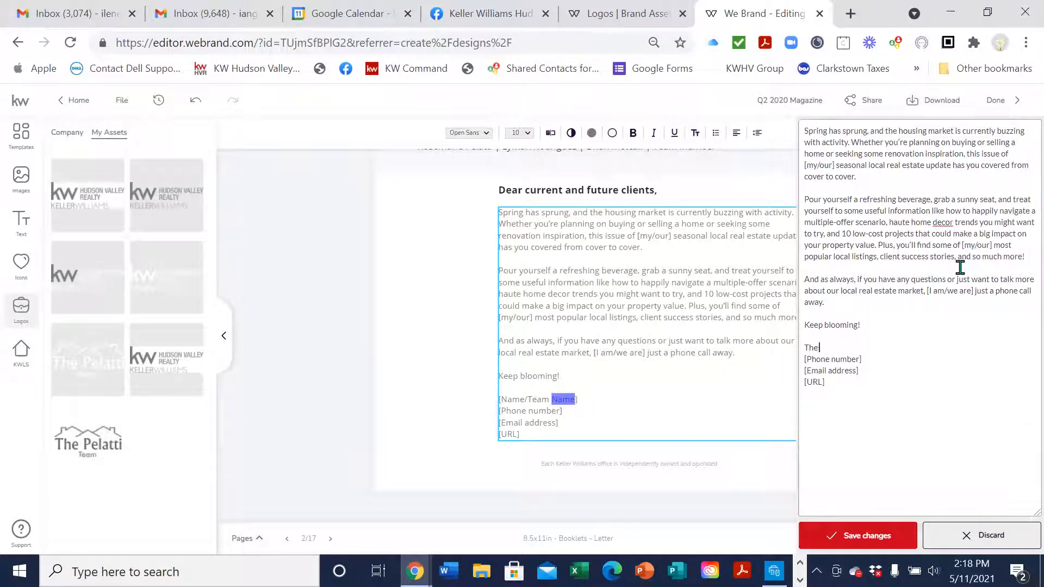
{"action": "type", "text": "The Pelatti Team"}
{"action": "key", "text": "Return"}
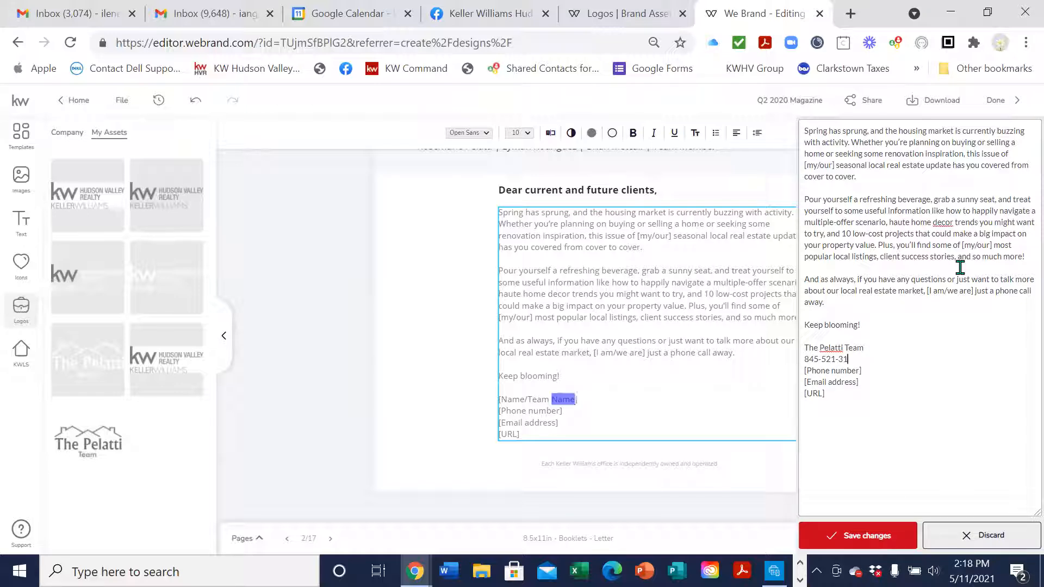
{"action": "key", "text": "Return"}
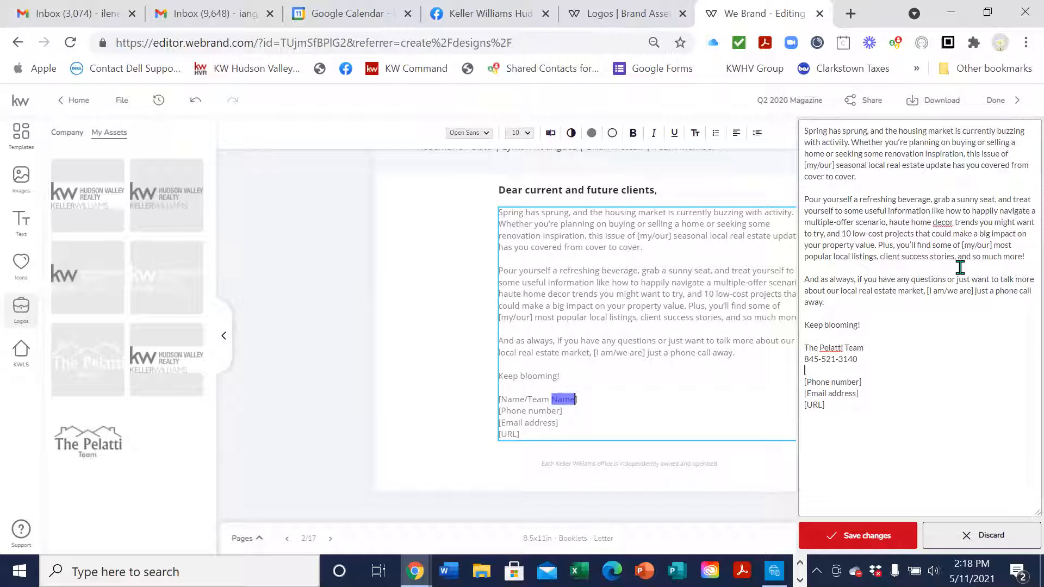
{"action": "key", "text": "Return"}
{"action": "type", "text": "houseshudsonvalley"}
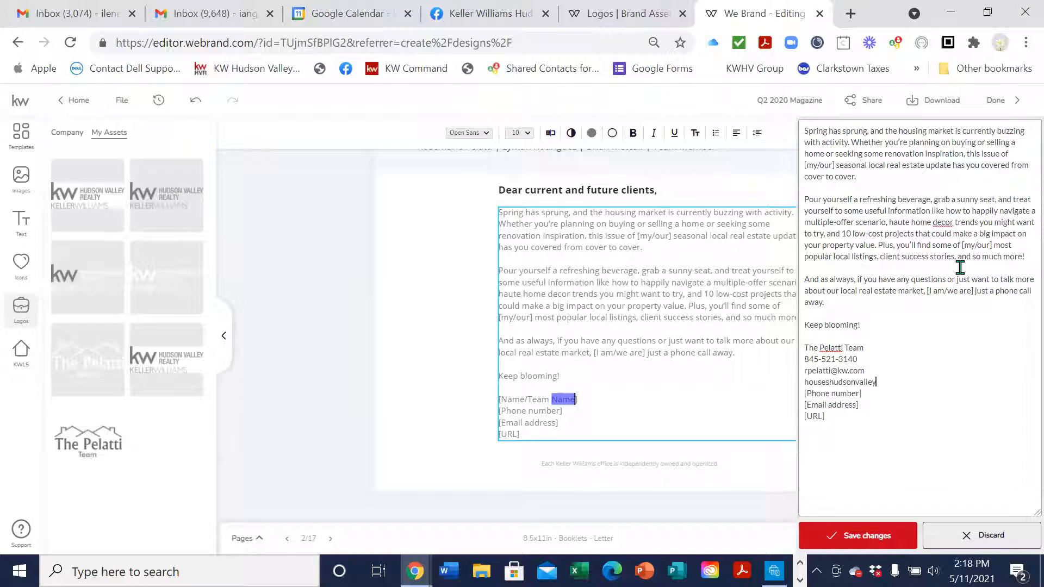
{"action": "type", "text": ".kw.com"}
{"action": "left_click_drag", "start_coordinate": [825, 417], "coordinate": [807, 393]}
{"action": "key", "text": "BackSpace"}
{"action": "key", "text": "BackSpace"}
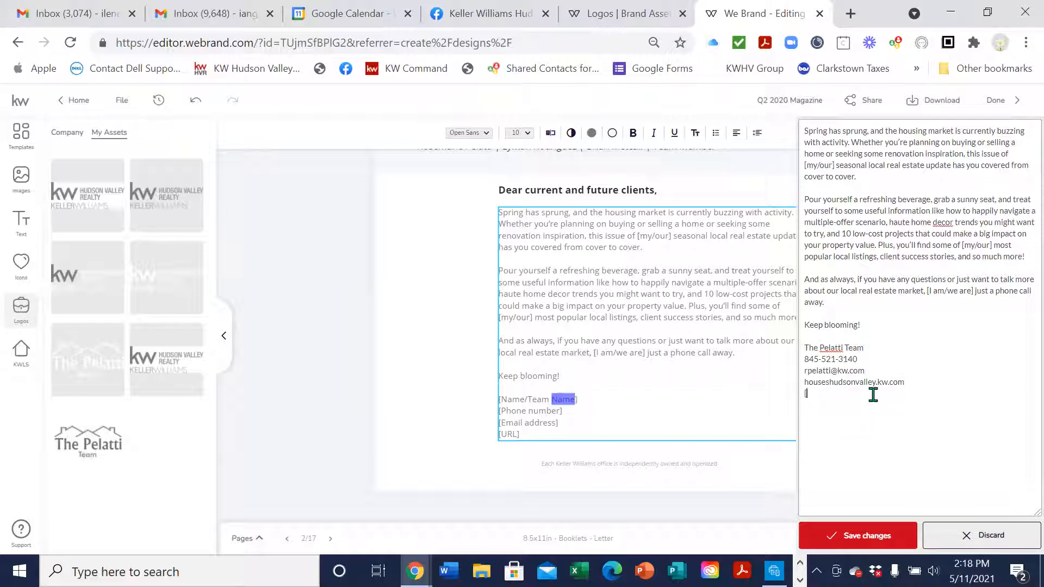
{"action": "left_click", "coordinate": [885, 538]}
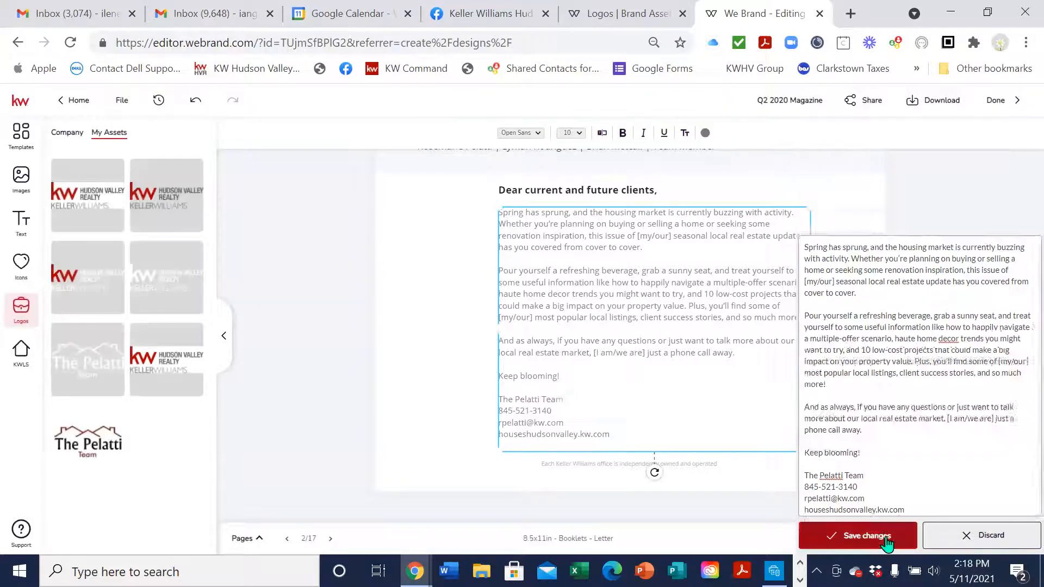
Advance to the Quarter in Review statistics page, zoom in four steps, and open a new browser tab
{"action": "scroll", "coordinate": [681, 412], "scroll_direction": "up", "scroll_amount": 6}
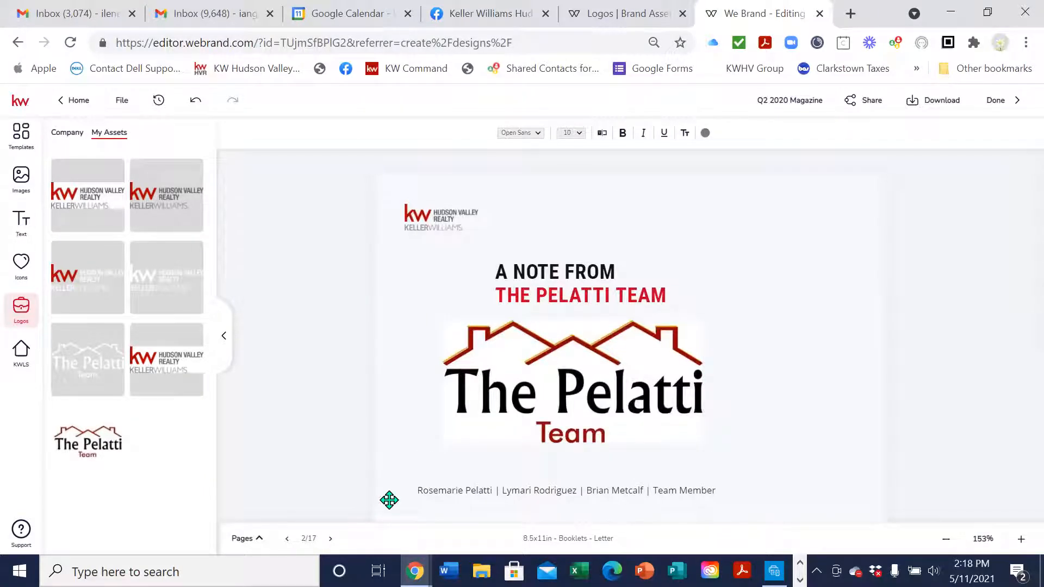
{"action": "left_click", "coordinate": [330, 539]}
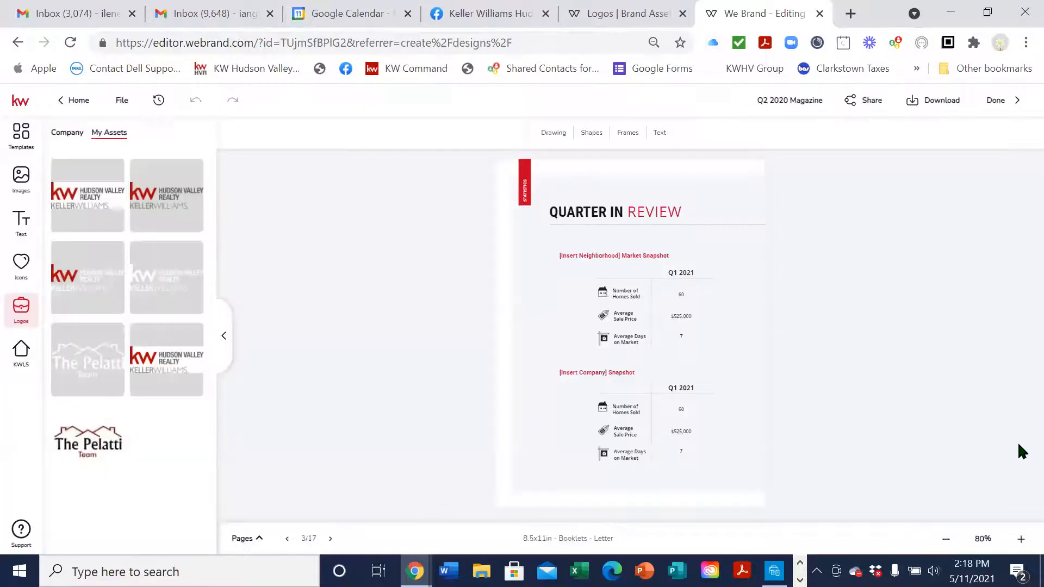
{"action": "left_click", "coordinate": [1023, 539]}
{"action": "left_click", "coordinate": [1022, 539]}
{"action": "left_click", "coordinate": [1022, 539]}
{"action": "left_click", "coordinate": [1022, 539]}
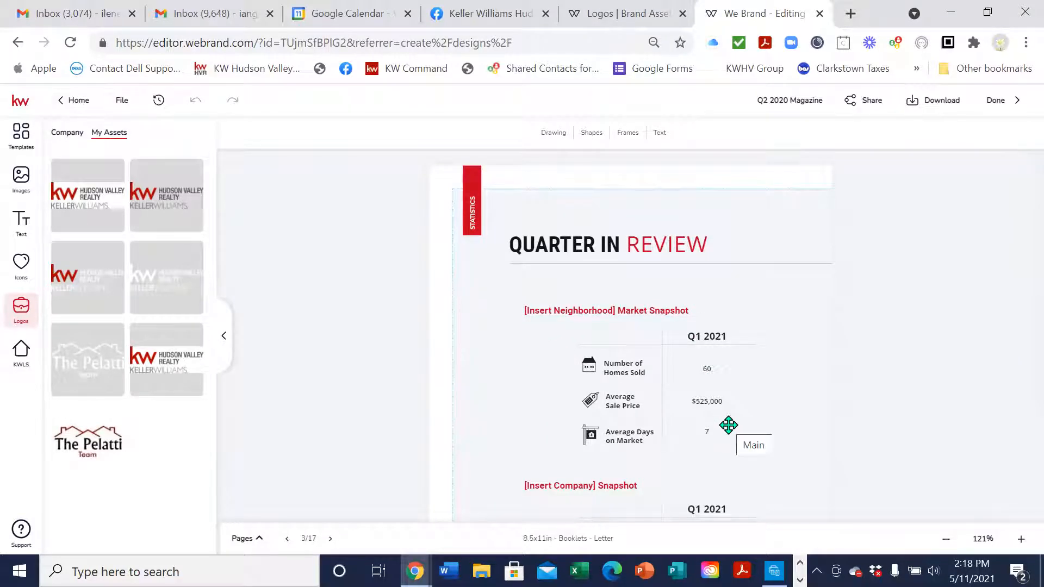
{"action": "left_click", "coordinate": [851, 14]}
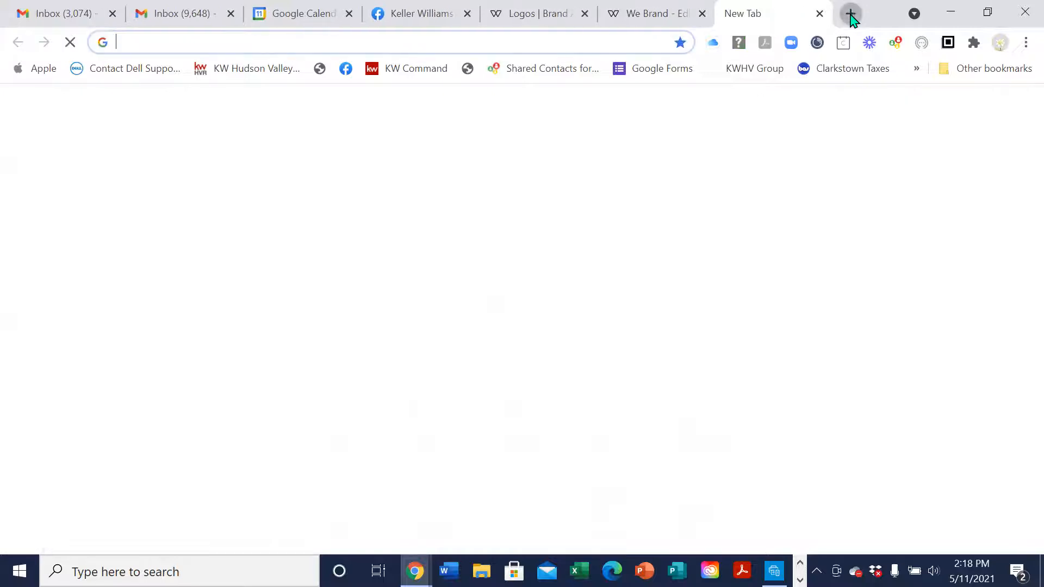
Go to hgar.com and open the Matrix login from the member Dashboard
{"action": "left_click", "coordinate": [659, 39]}
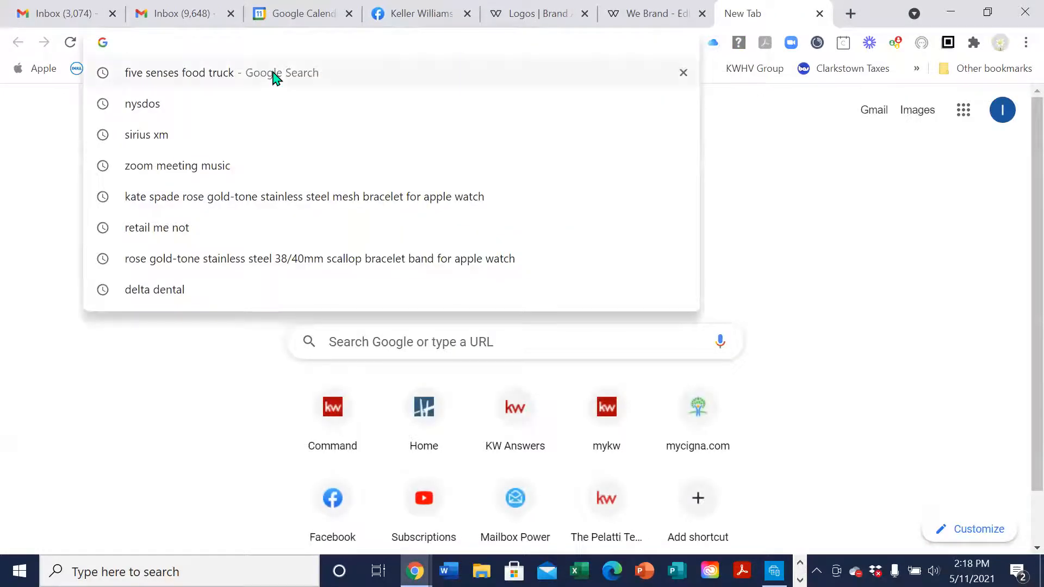
{"action": "type", "text": "hgar.com"}
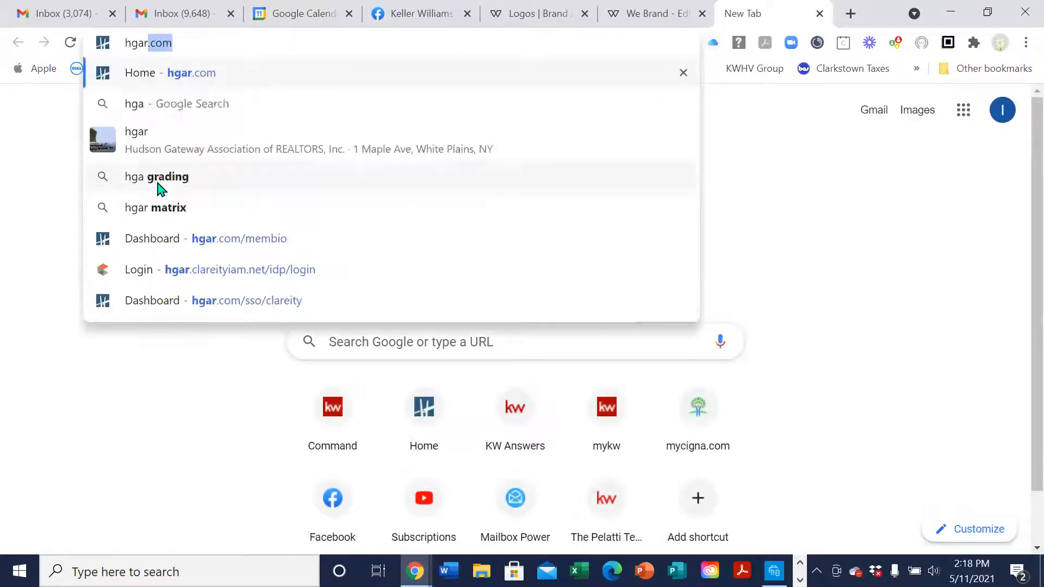
{"action": "key", "text": "Return"}
{"action": "mouse_move", "coordinate": [268, 180]}
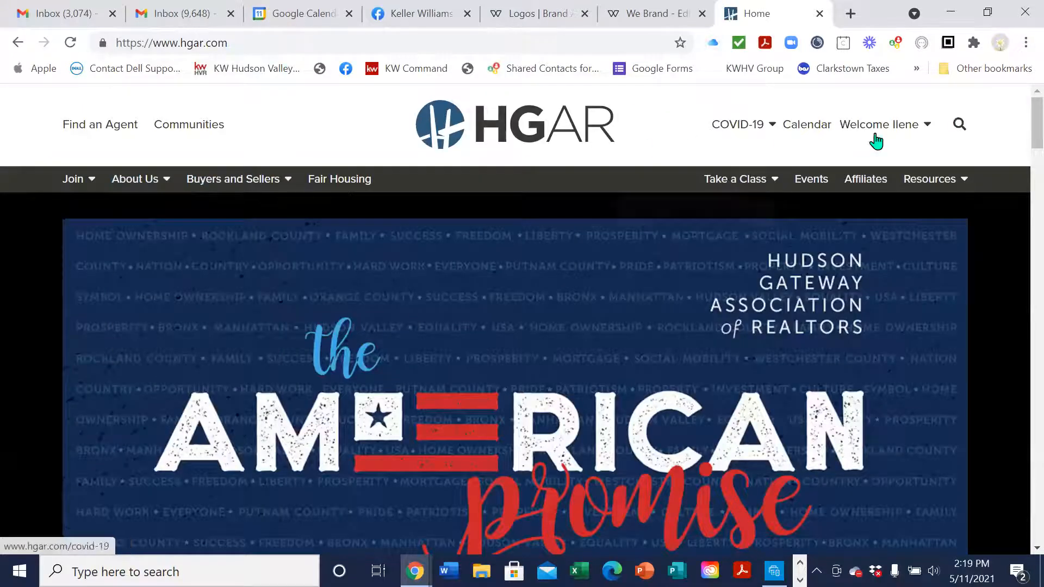
{"action": "mouse_move", "coordinate": [853, 128]}
{"action": "left_click", "coordinate": [856, 162]}
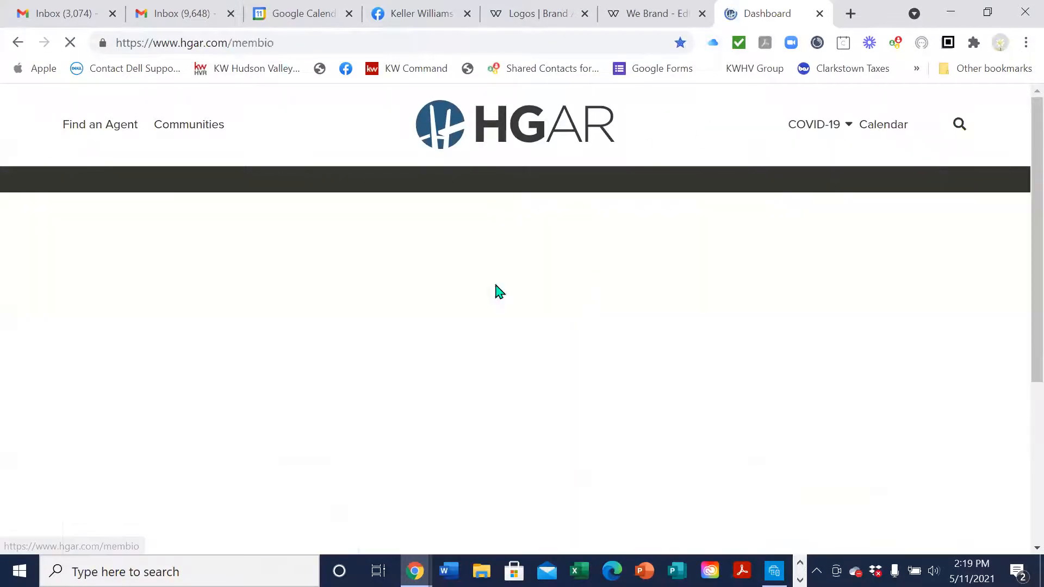
{"action": "left_click", "coordinate": [74, 178]}
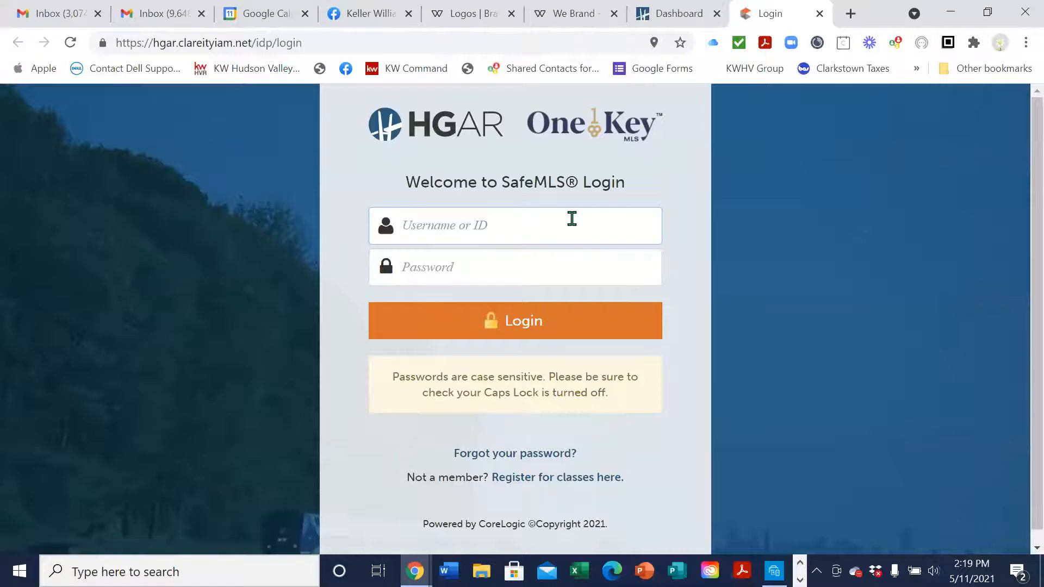
Attempt the SafeMLS login with a username and password
{"action": "key", "text": "Tab"}
{"action": "type", "text": "••••••"}
{"action": "key", "text": "Return"}
Retry the SafeMLS login with the member ID and password until it succeeds
{"action": "type", "text": "27774"}
{"action": "key", "text": "Tab"}
{"action": "type", "text": "•••••••"}
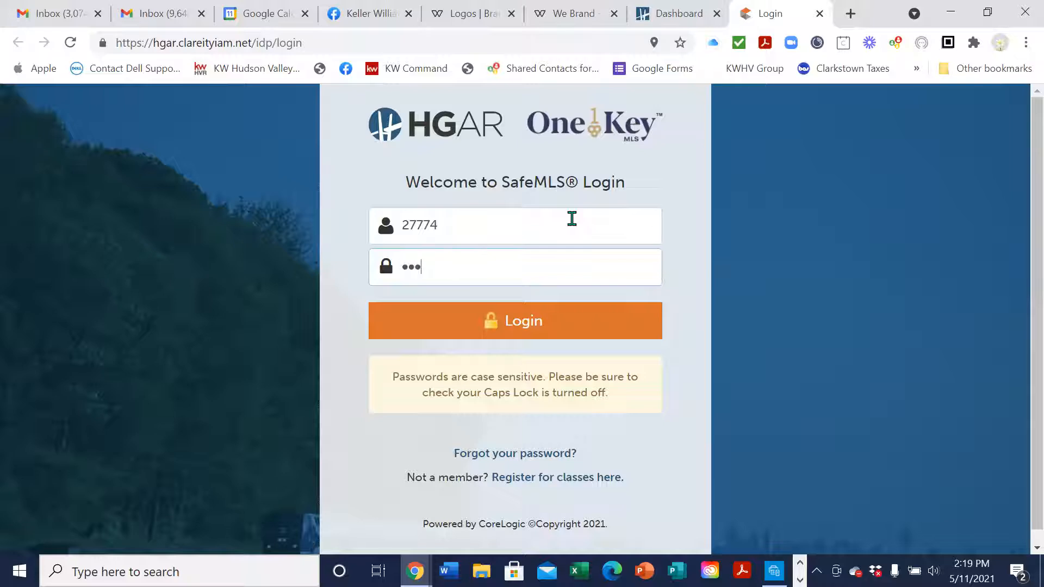
{"action": "type", "text": "••••"}
{"action": "key", "text": "Return"}
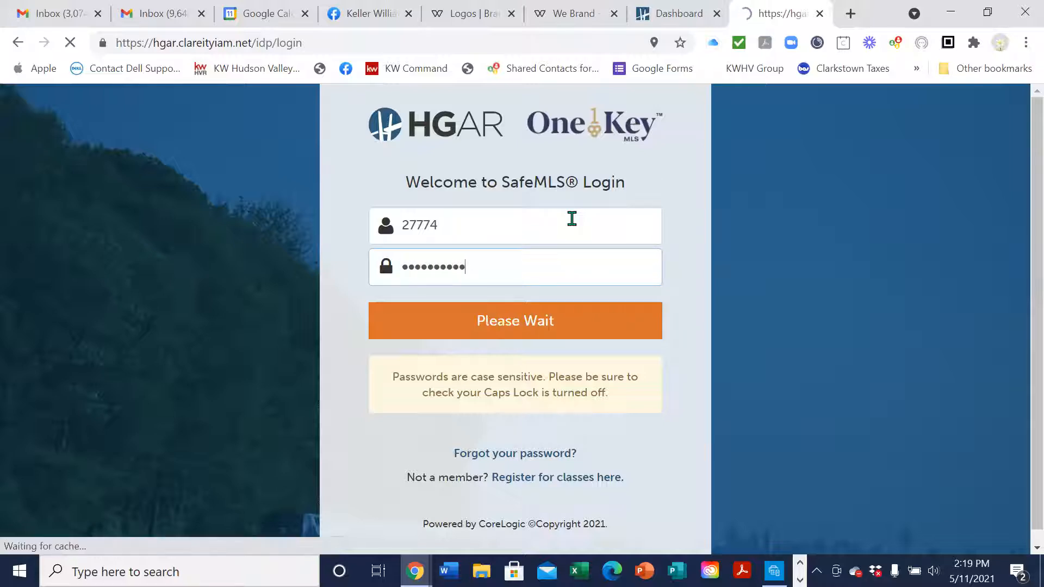
{"action": "type", "text": "27774"}
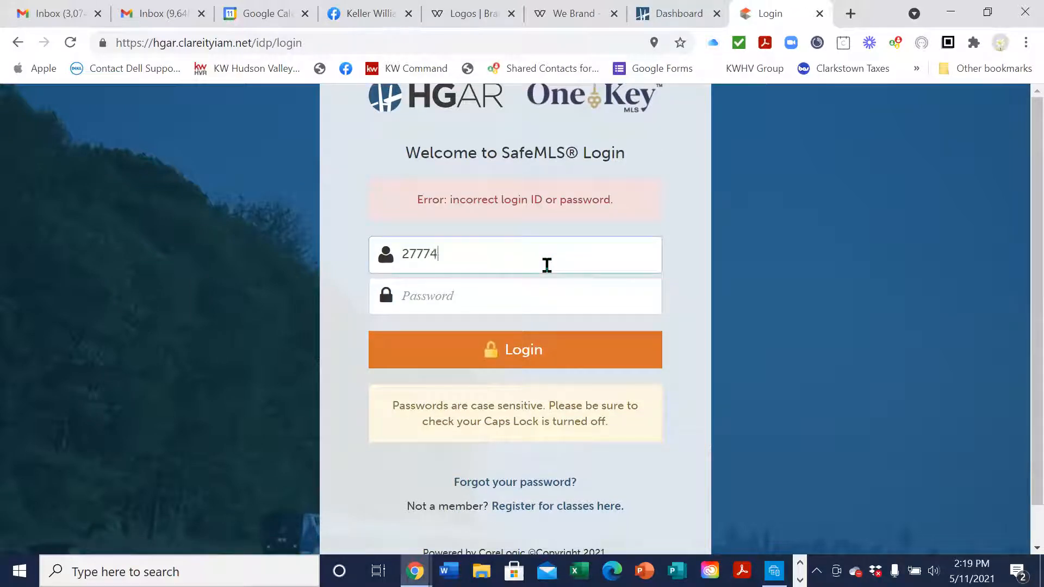
{"action": "key", "text": "Tab"}
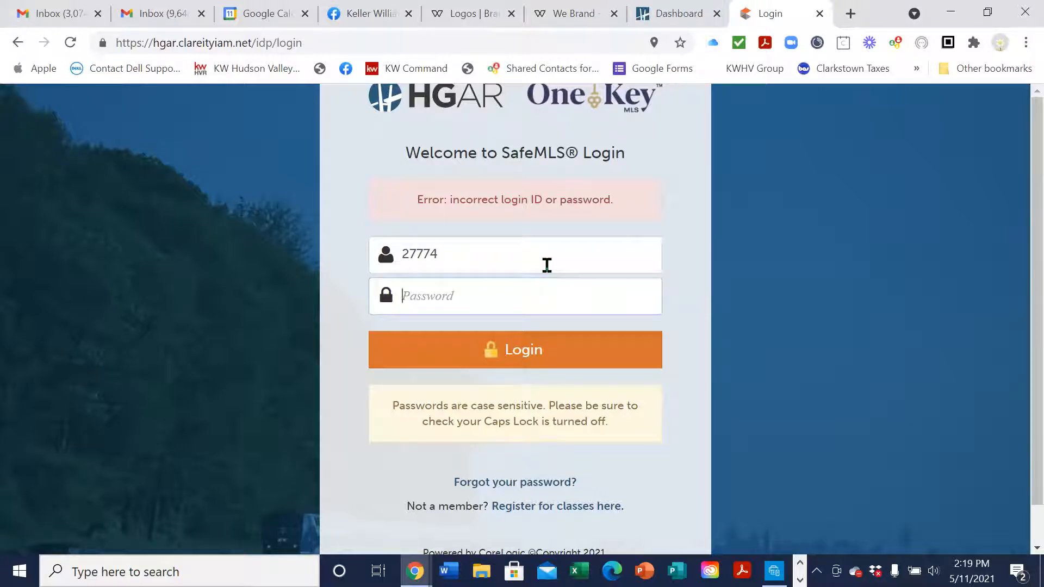
{"action": "type", "text": "••••••••••"}
{"action": "key", "text": "Return"}
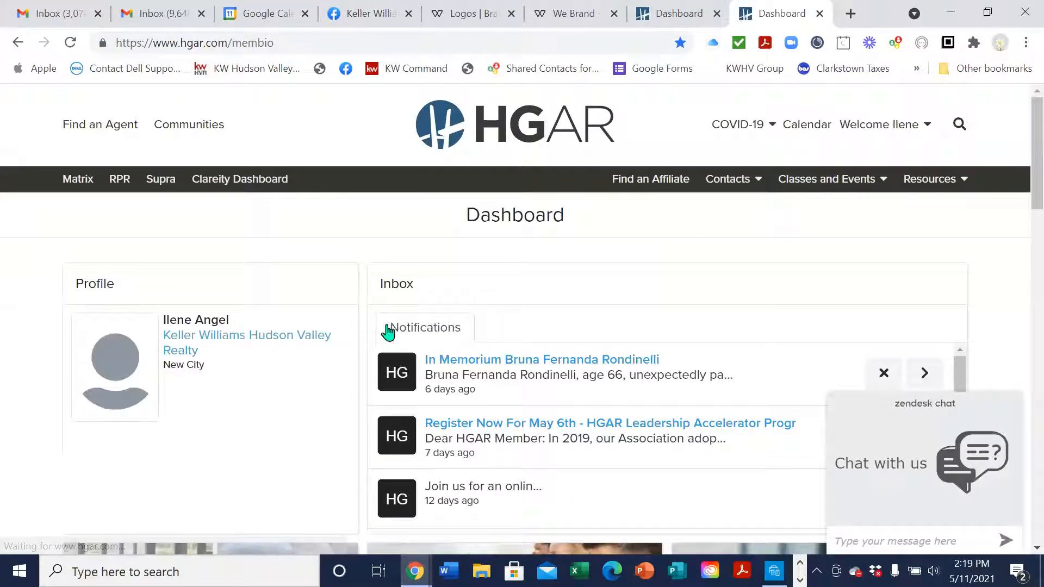
Open InfoSparks from Matrix's Market Reports menu
{"action": "left_click", "coordinate": [88, 183]}
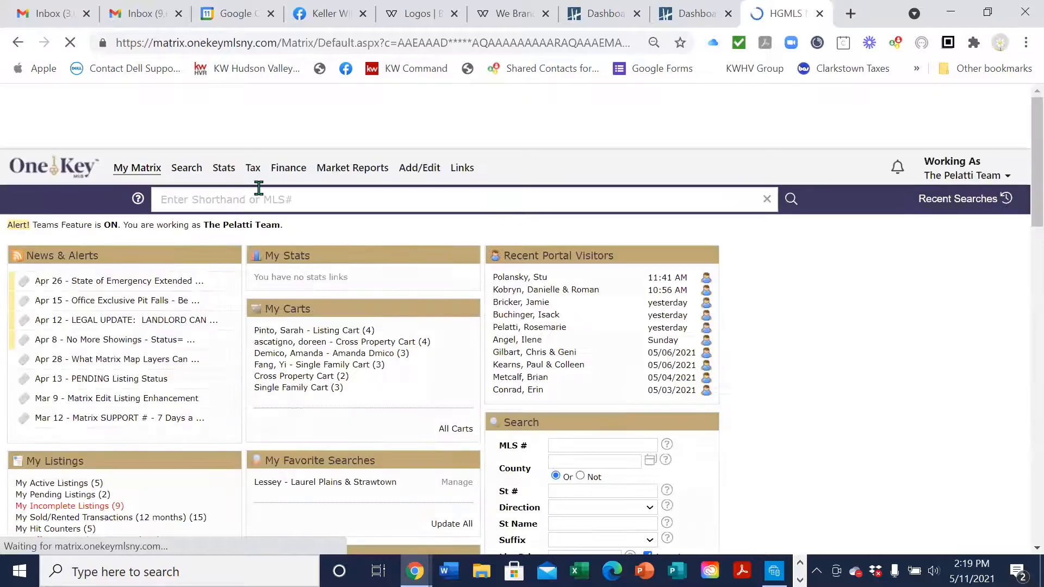
{"action": "mouse_move", "coordinate": [360, 173]}
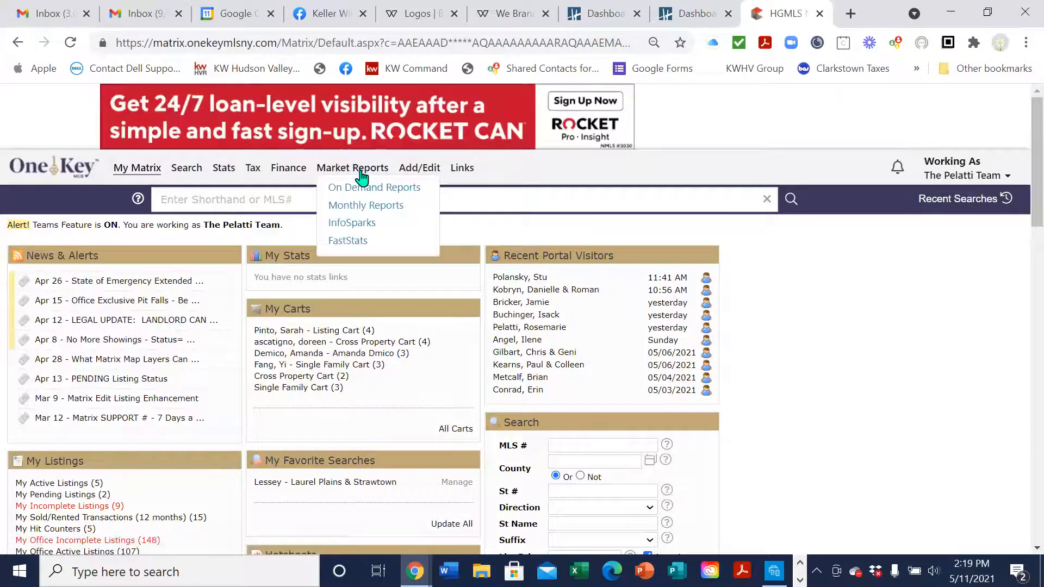
{"action": "left_click", "coordinate": [372, 227]}
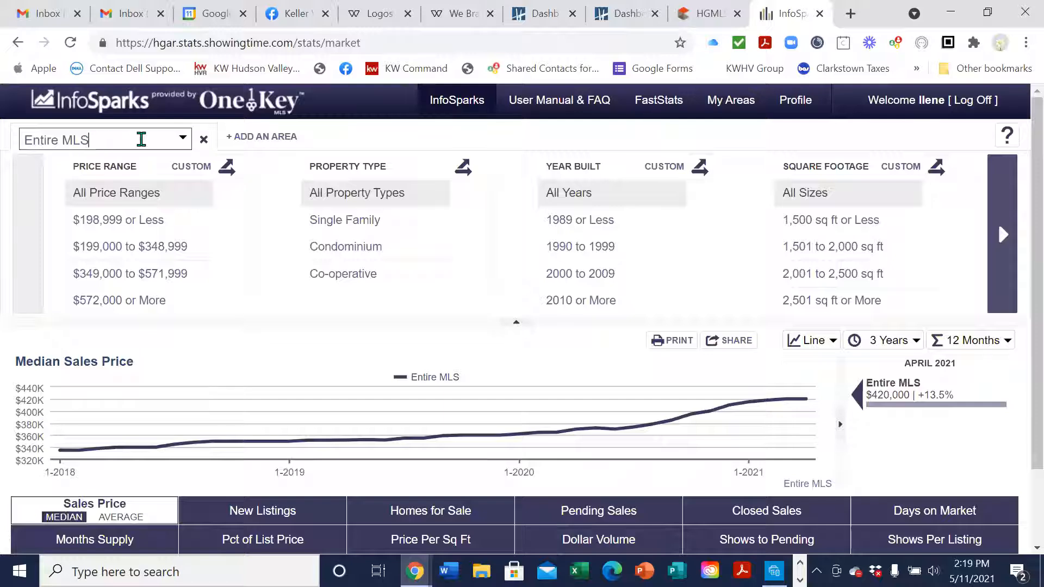
Set the area to Rockland County, show the New Listings chart, and return to the editor
{"action": "left_click", "coordinate": [141, 139]}
{"action": "type", "text": "Rock"}
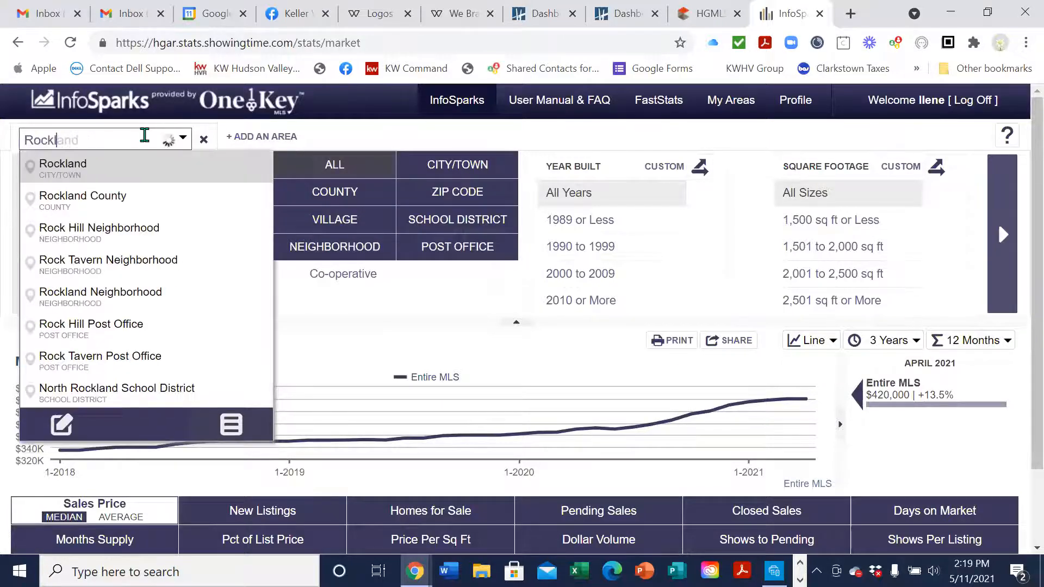
{"action": "type", "text": "land"}
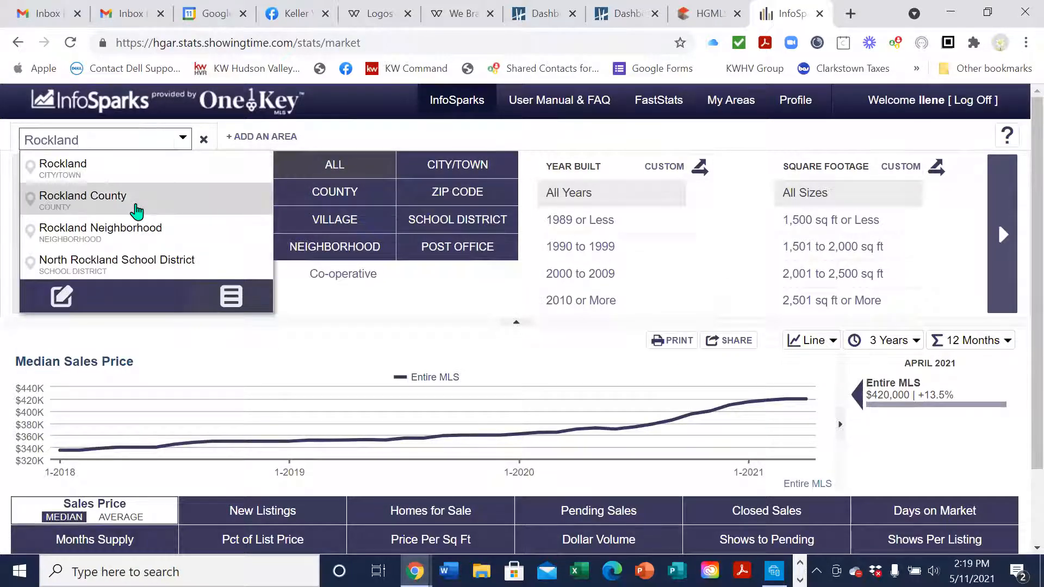
{"action": "left_click", "coordinate": [136, 211]}
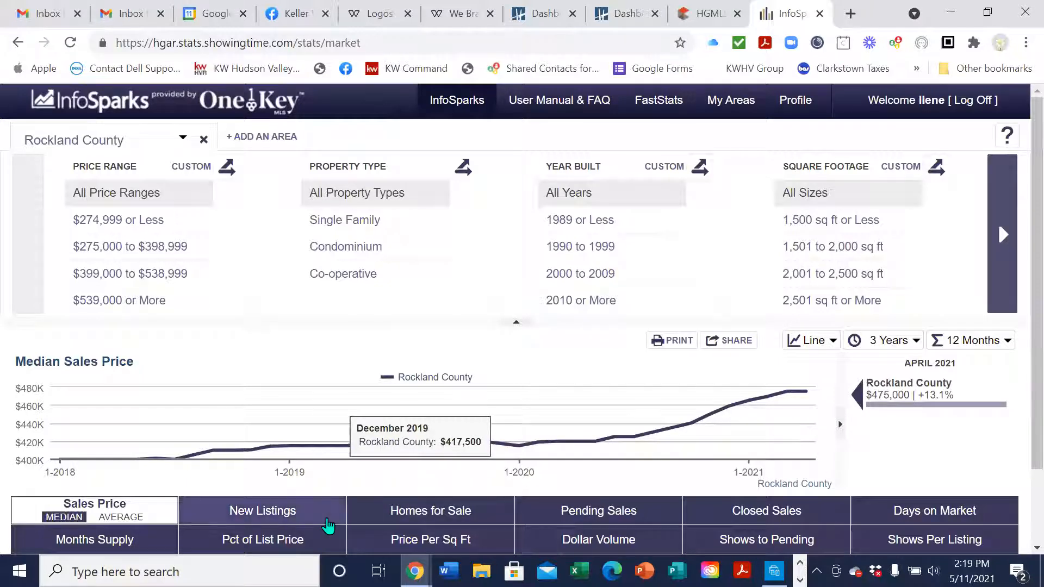
{"action": "left_click", "coordinate": [280, 515]}
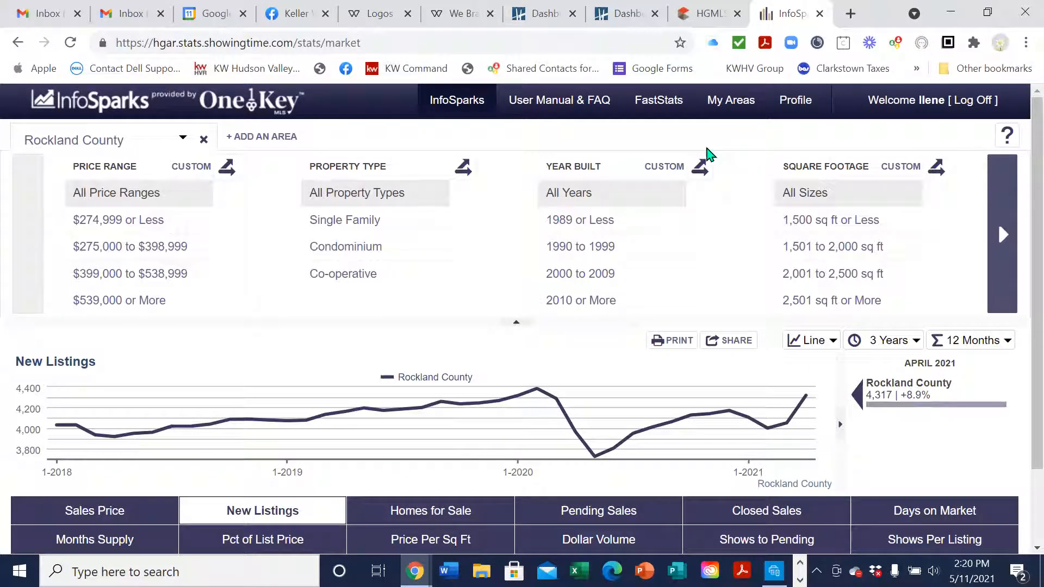
{"action": "left_click", "coordinate": [455, 18]}
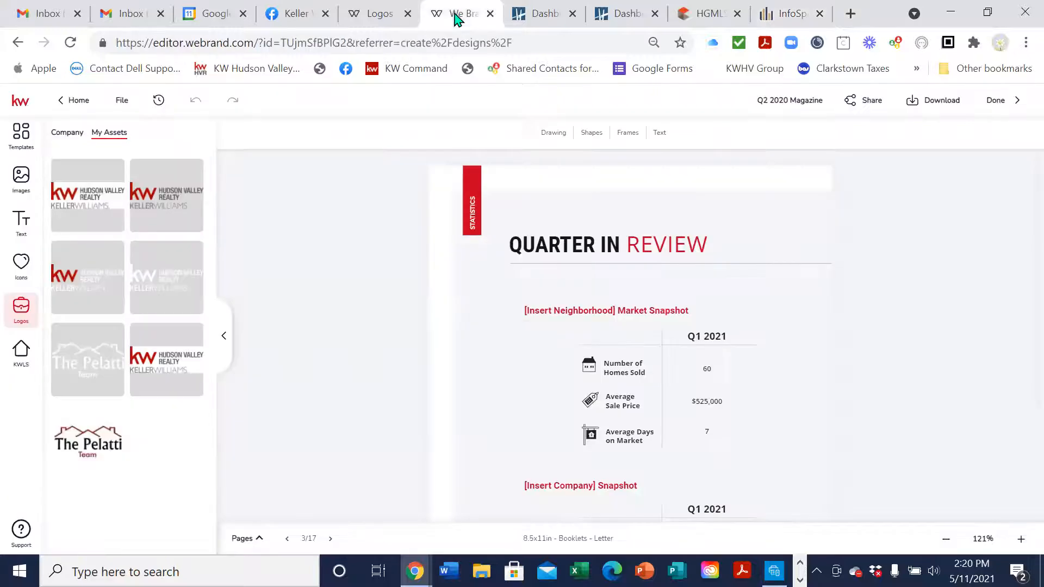
Retitle the neighborhood snapshot heading to 'Rockland County' and save
{"action": "left_click", "coordinate": [594, 311]}
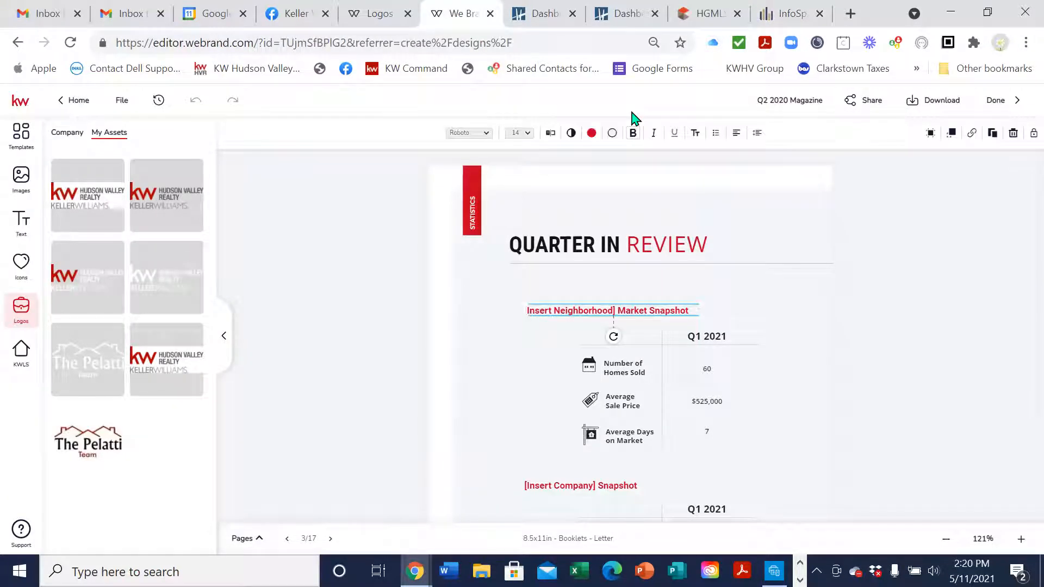
{"action": "left_click", "coordinate": [551, 134]}
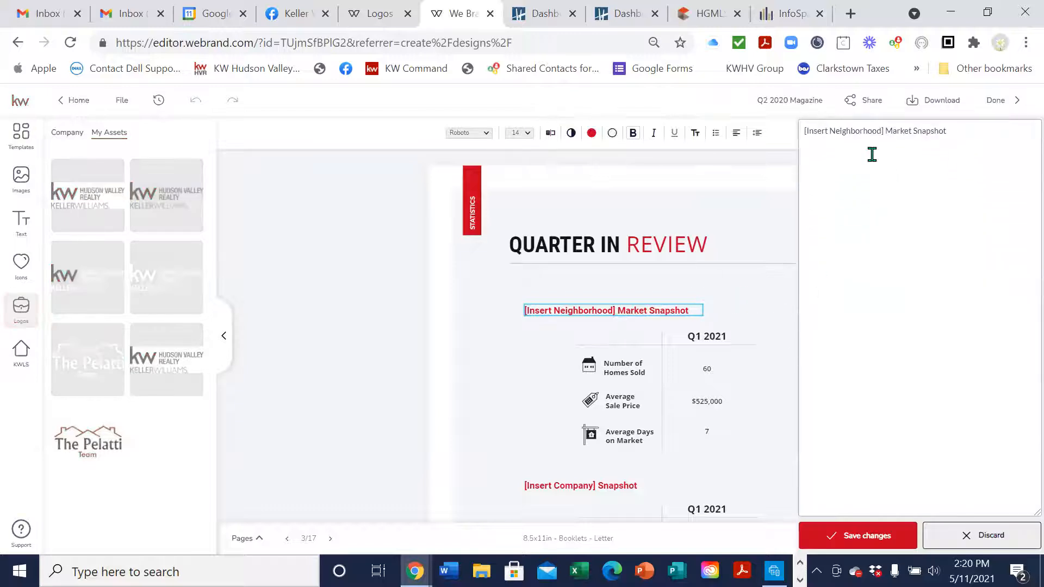
{"action": "key", "text": "BackSpace"}
{"action": "key", "text": "BackSpace"}
{"action": "key", "text": "BackSpace"}
{"action": "key", "text": "BackSpace"}
{"action": "key", "text": "BackSpace"}
{"action": "key", "text": "BackSpace"}
{"action": "key", "text": "BackSpace"}
{"action": "key", "text": "BackSpace"}
{"action": "key", "text": "BackSpace"}
{"action": "key", "text": "BackSpace"}
{"action": "key", "text": "BackSpace"}
{"action": "key", "text": "BackSpace"}
{"action": "key", "text": "BackSpace"}
{"action": "key", "text": "BackSpace"}
{"action": "key", "text": "BackSpace"}
{"action": "key", "text": "BackSpace"}
{"action": "key", "text": "BackSpace"}
{"action": "key", "text": "BackSpace"}
{"action": "type", "text": "Rockland County"}
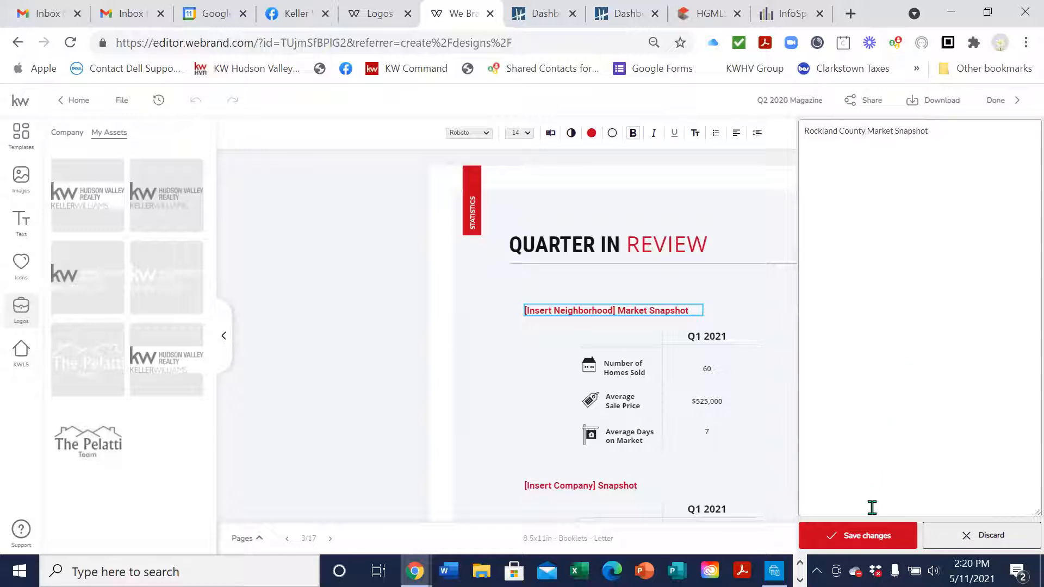
{"action": "left_click", "coordinate": [850, 533]}
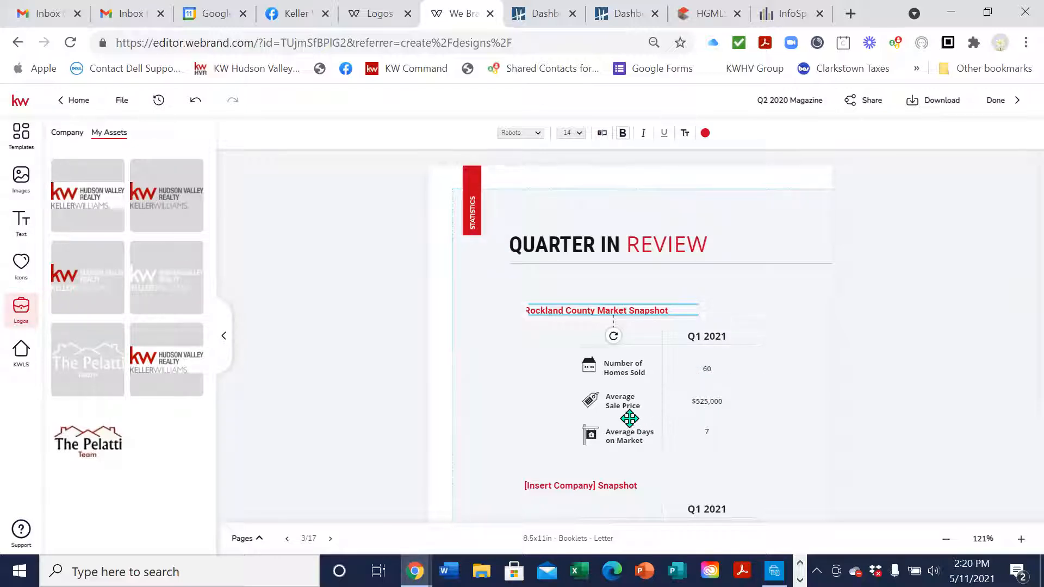
Replace the company heading's [Insert Company] placeholder with Keller Williams Hudson Valley Realty and save
{"action": "scroll", "coordinate": [702, 388], "scroll_direction": "down", "scroll_amount": 1}
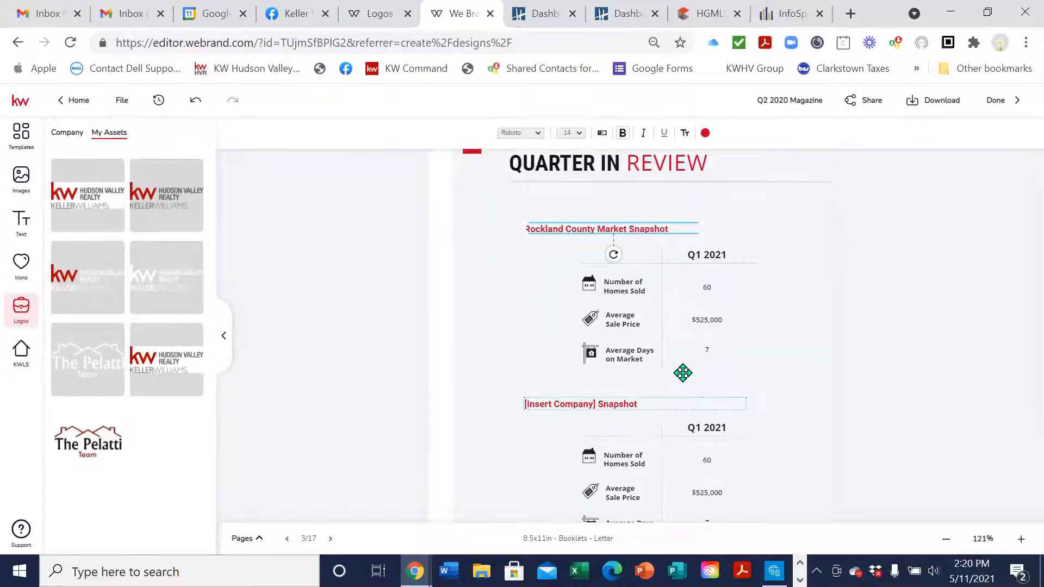
{"action": "scroll", "coordinate": [742, 357], "scroll_direction": "down", "scroll_amount": 1}
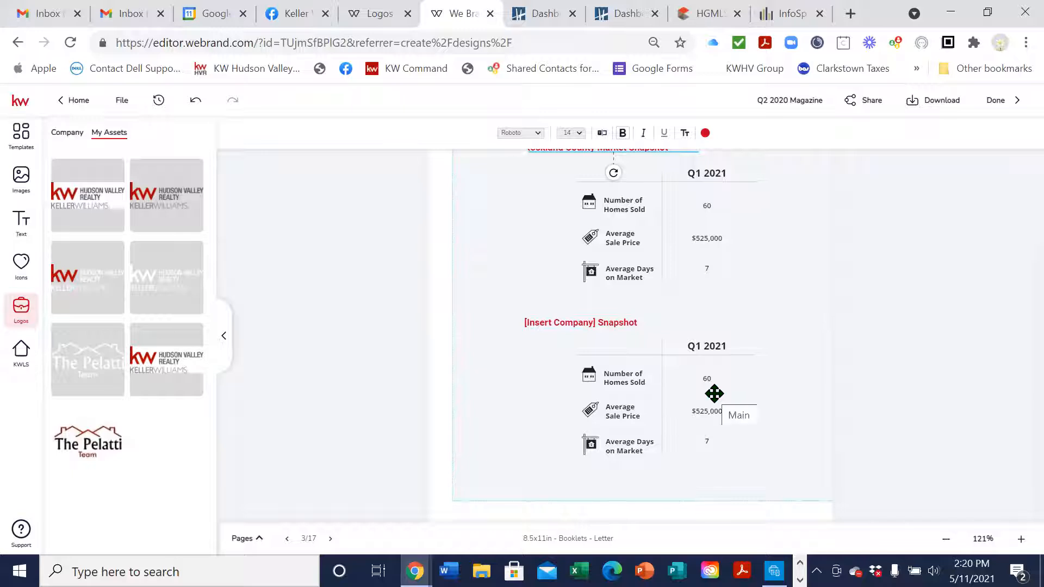
{"action": "scroll", "coordinate": [714, 393], "scroll_direction": "down", "scroll_amount": 1}
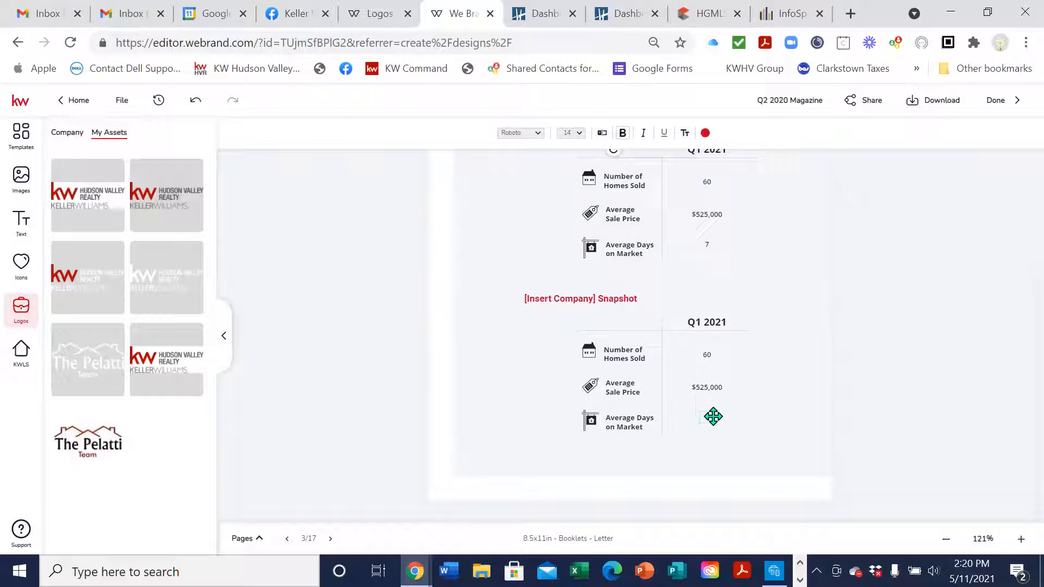
{"action": "left_click", "coordinate": [575, 302]}
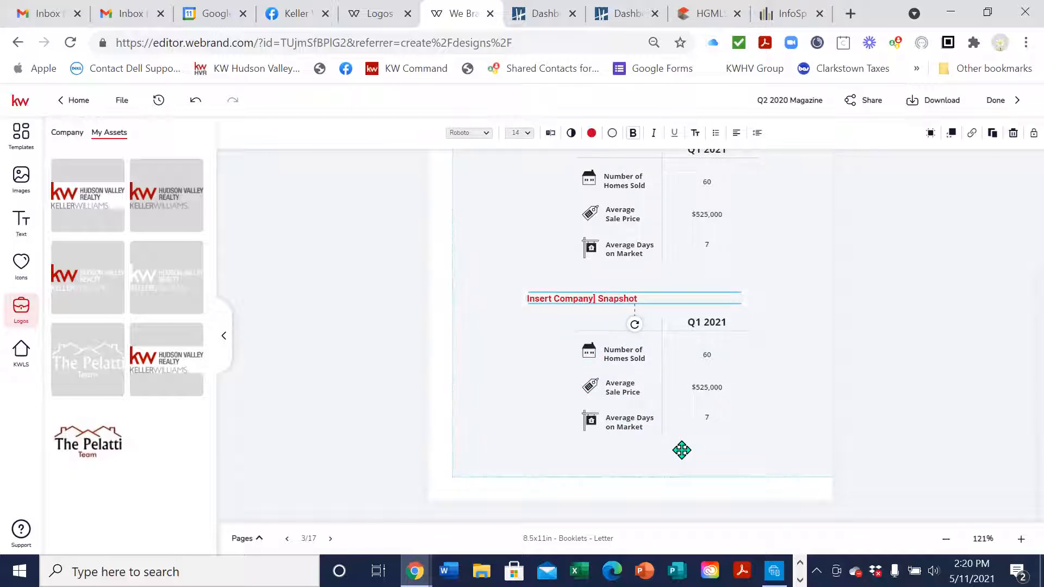
{"action": "scroll", "coordinate": [870, 326], "scroll_direction": "up", "scroll_amount": 3}
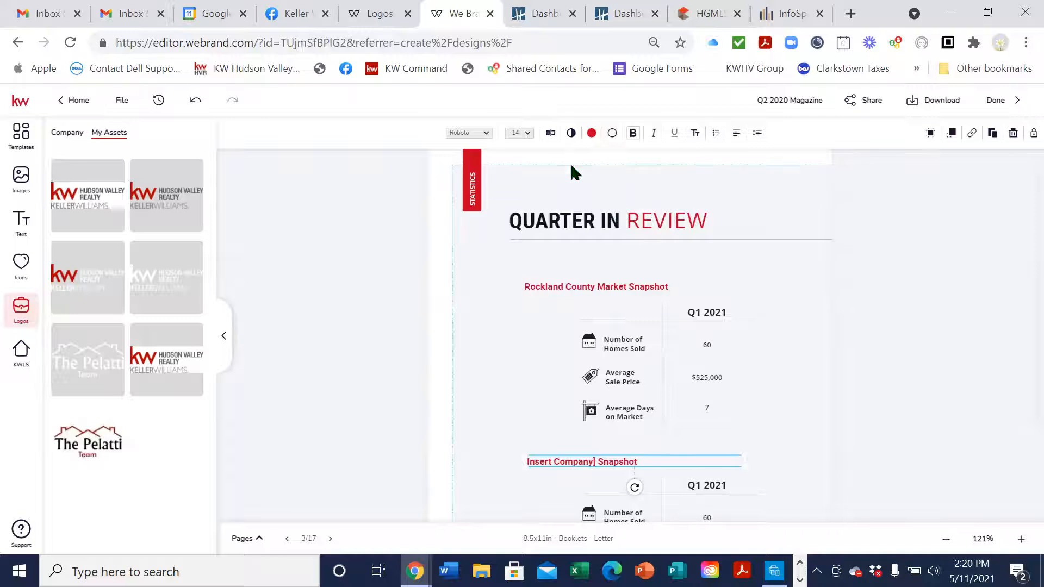
{"action": "left_click", "coordinate": [549, 136]}
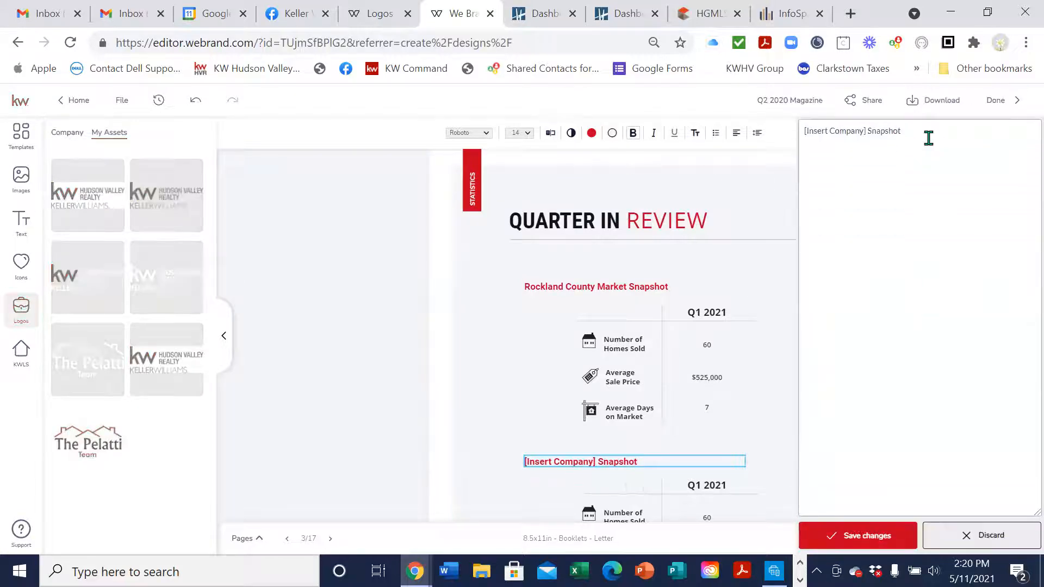
{"action": "left_click_drag", "start_coordinate": [868, 131], "coordinate": [804, 124]}
{"action": "type", "text": "Keller Williams Hudson Valley Real"}
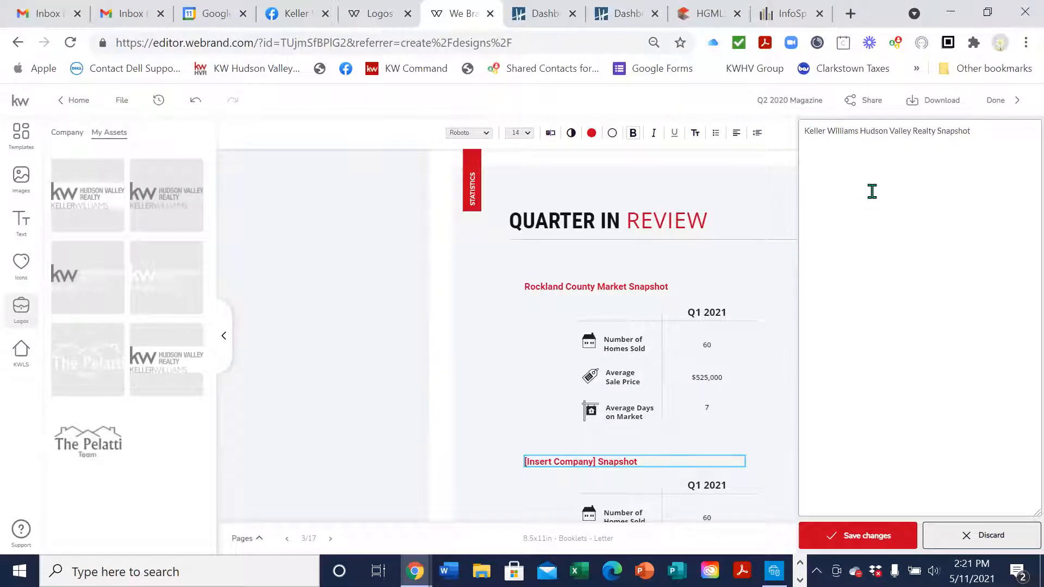
{"action": "left_click", "coordinate": [895, 537]}
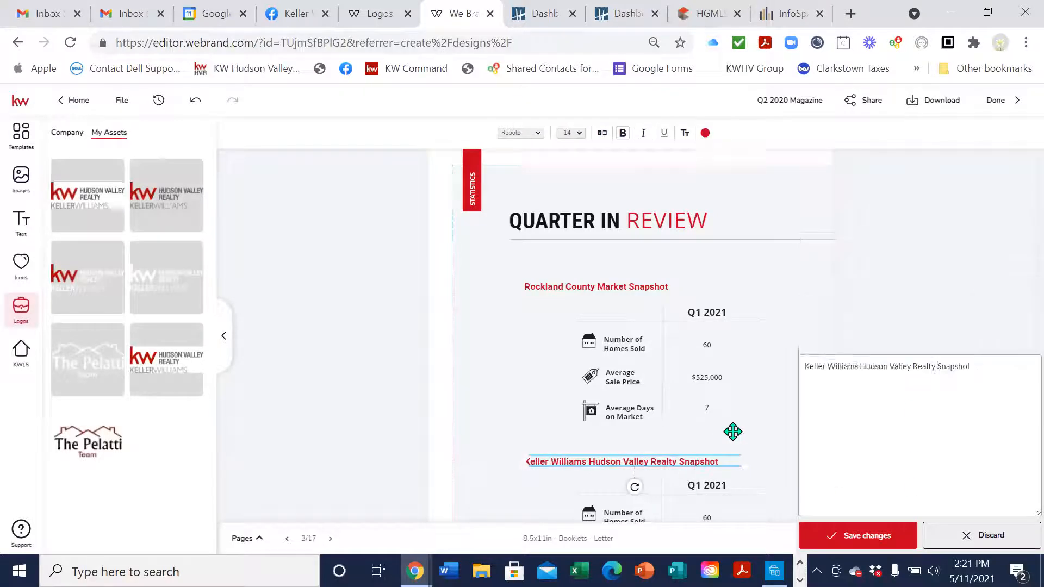
Scroll through the Quarter in Review page to check both retitled snapshots
{"action": "scroll", "coordinate": [728, 283], "scroll_direction": "down", "scroll_amount": 2}
{"action": "scroll", "coordinate": [696, 238], "scroll_direction": "up", "scroll_amount": 1}
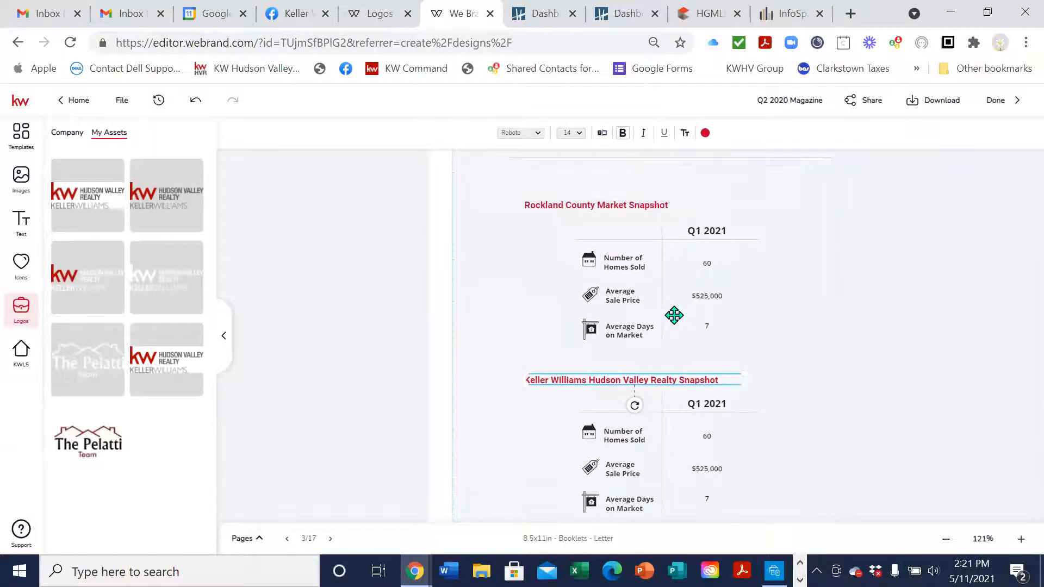
{"action": "scroll", "coordinate": [731, 333], "scroll_direction": "down", "scroll_amount": 2}
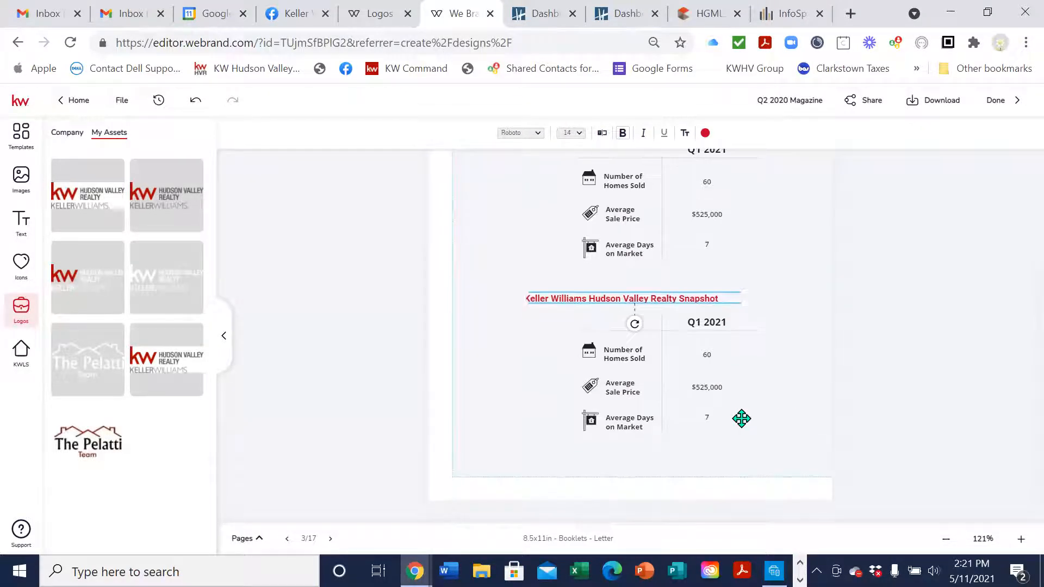
{"action": "scroll", "coordinate": [742, 418], "scroll_direction": "up", "scroll_amount": 4}
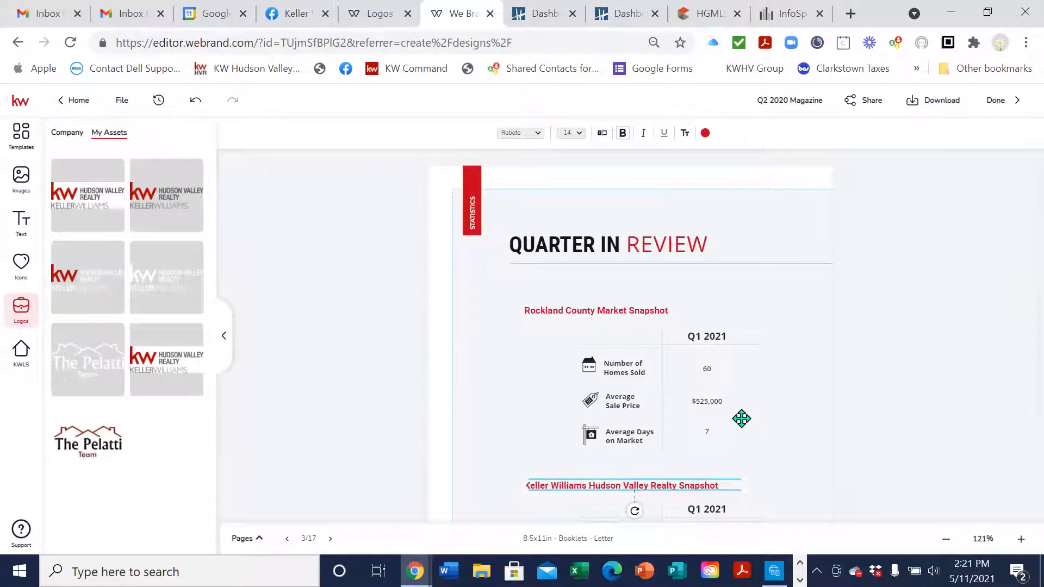
{"action": "scroll", "coordinate": [741, 419], "scroll_direction": "down", "scroll_amount": 2}
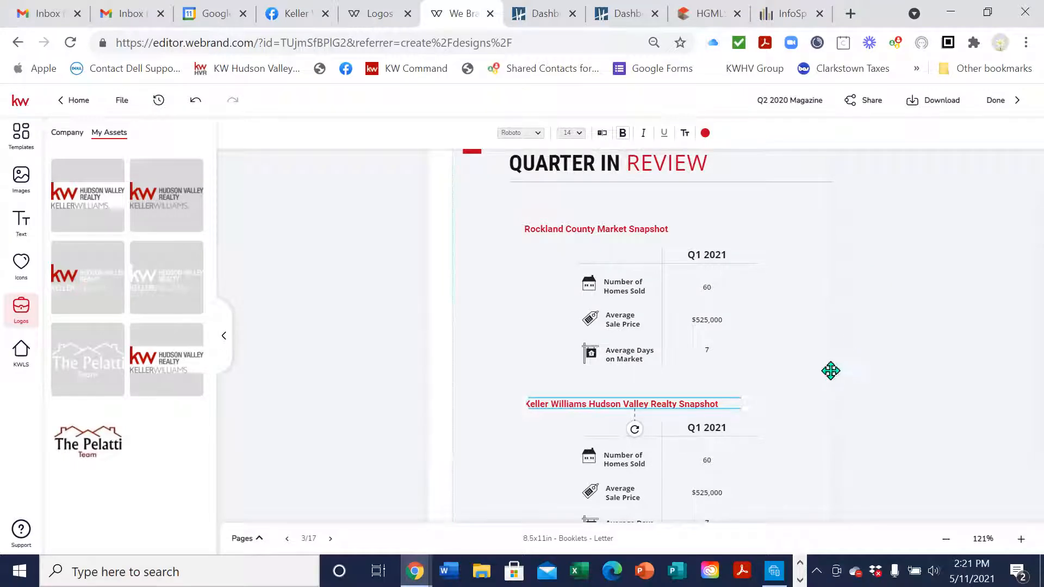
{"action": "scroll", "coordinate": [805, 398], "scroll_direction": "down", "scroll_amount": 3}
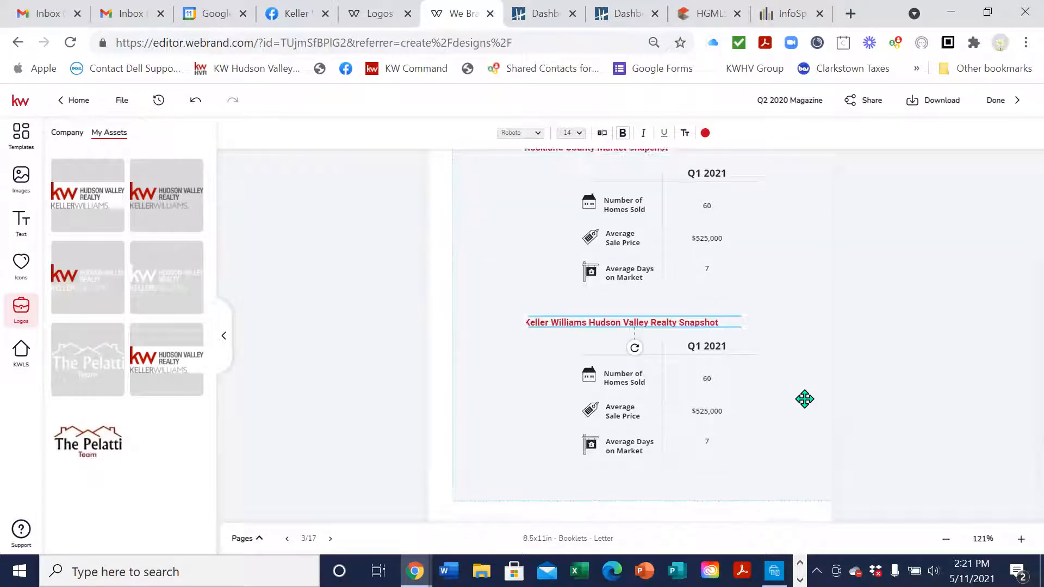
{"action": "scroll", "coordinate": [805, 399], "scroll_direction": "up", "scroll_amount": 4}
{"action": "scroll", "coordinate": [805, 399], "scroll_direction": "up", "scroll_amount": 1}
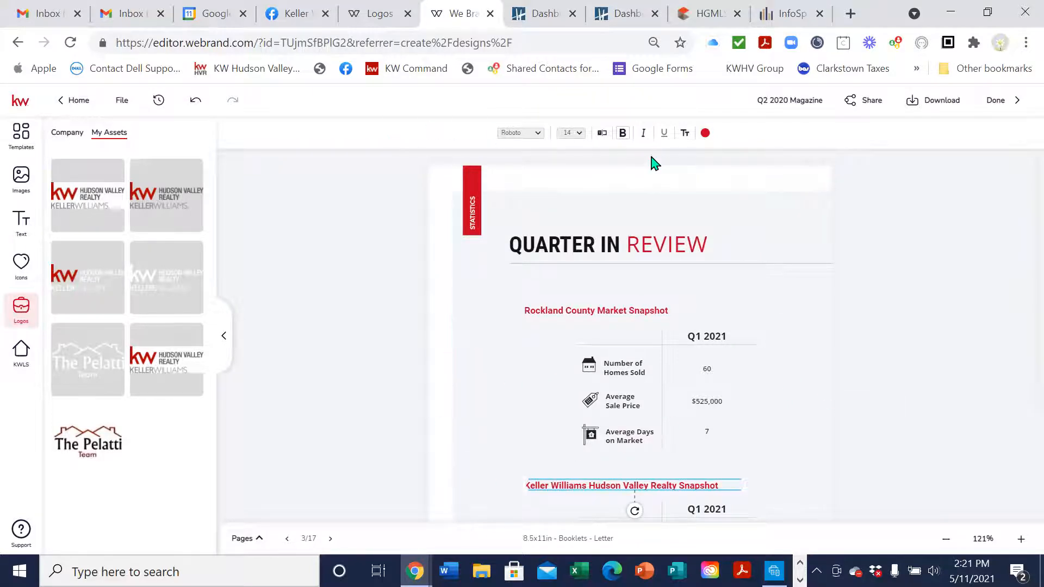
{"action": "scroll", "coordinate": [387, 456], "scroll_direction": "down", "scroll_amount": 3}
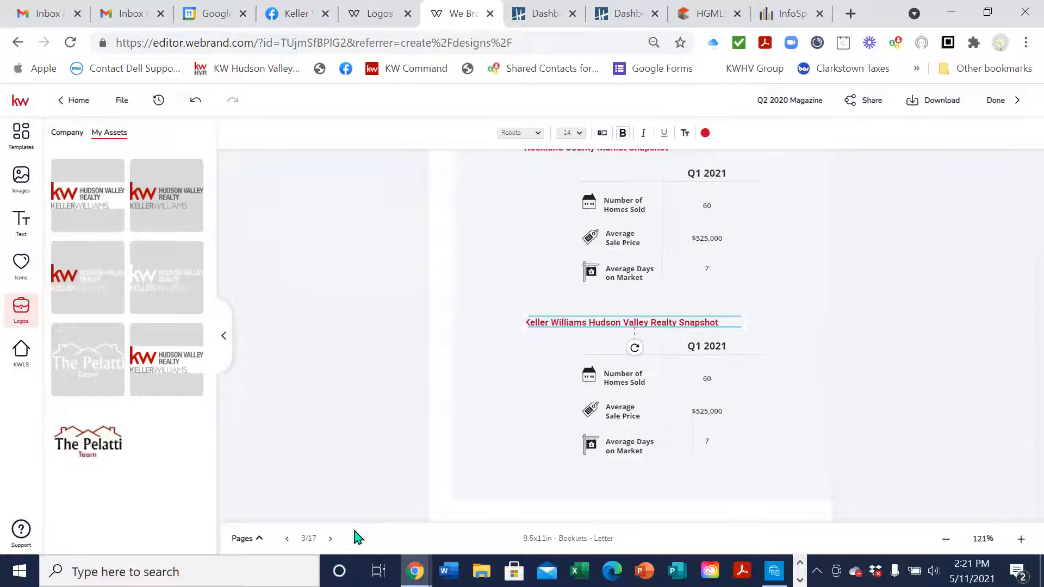
{"action": "scroll", "coordinate": [743, 389], "scroll_direction": "up", "scroll_amount": 3}
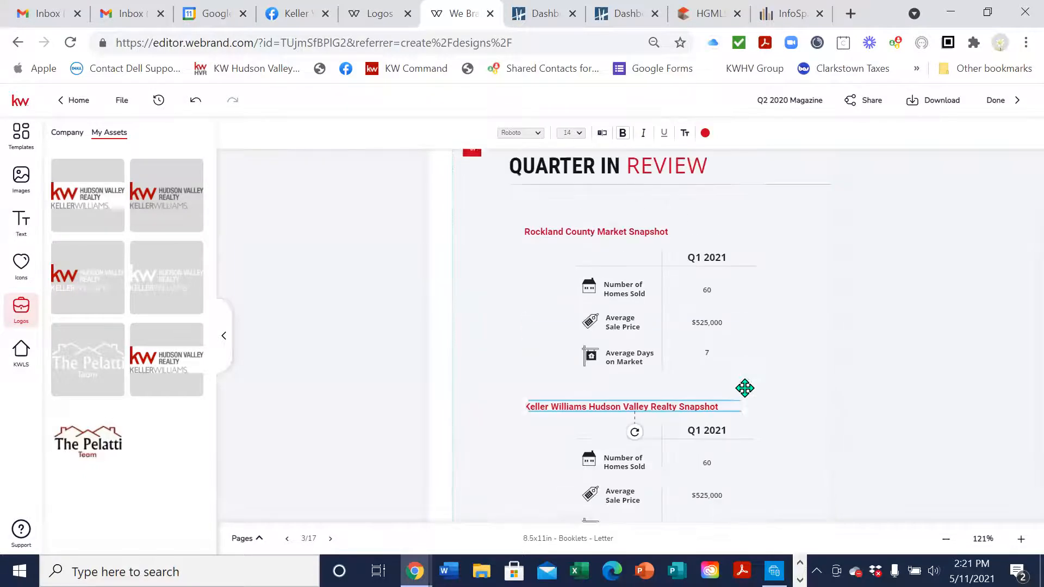
{"action": "scroll", "coordinate": [634, 289], "scroll_direction": "down", "scroll_amount": 3}
{"action": "scroll", "coordinate": [637, 291], "scroll_direction": "down", "scroll_amount": 1}
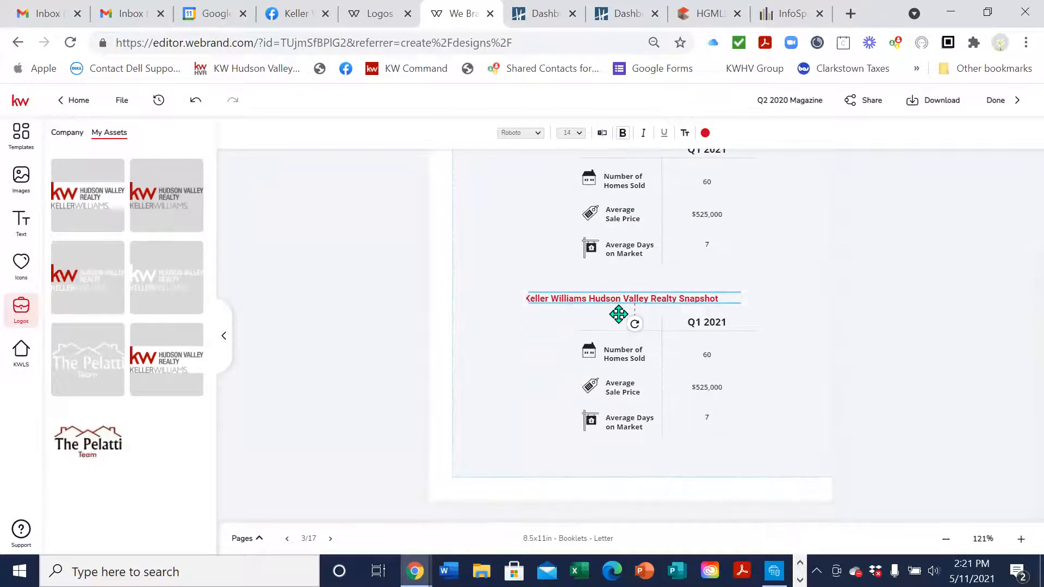
{"action": "scroll", "coordinate": [604, 340], "scroll_direction": "up", "scroll_amount": 3}
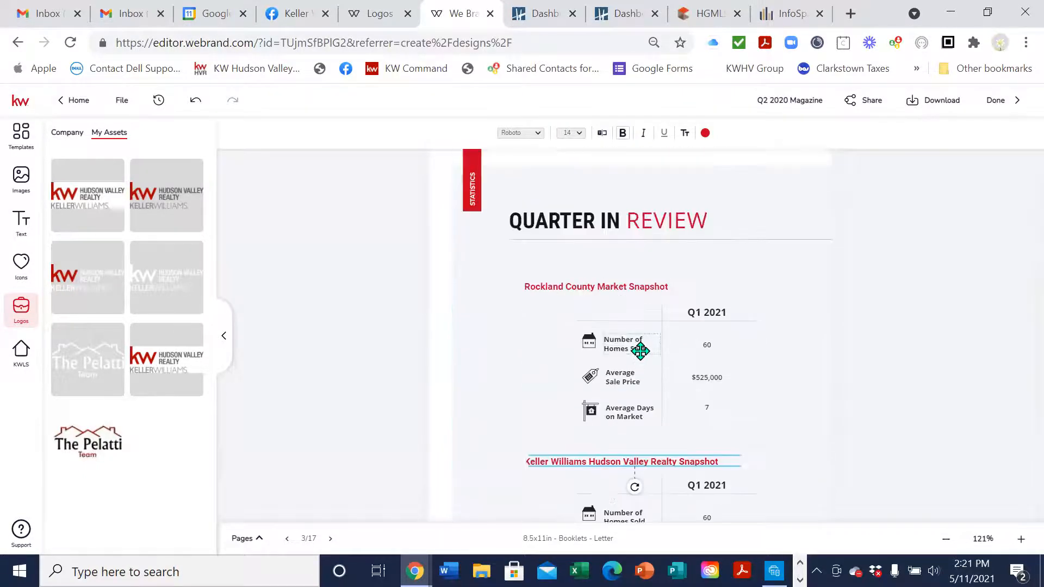
{"action": "scroll", "coordinate": [647, 349], "scroll_direction": "down", "scroll_amount": 2}
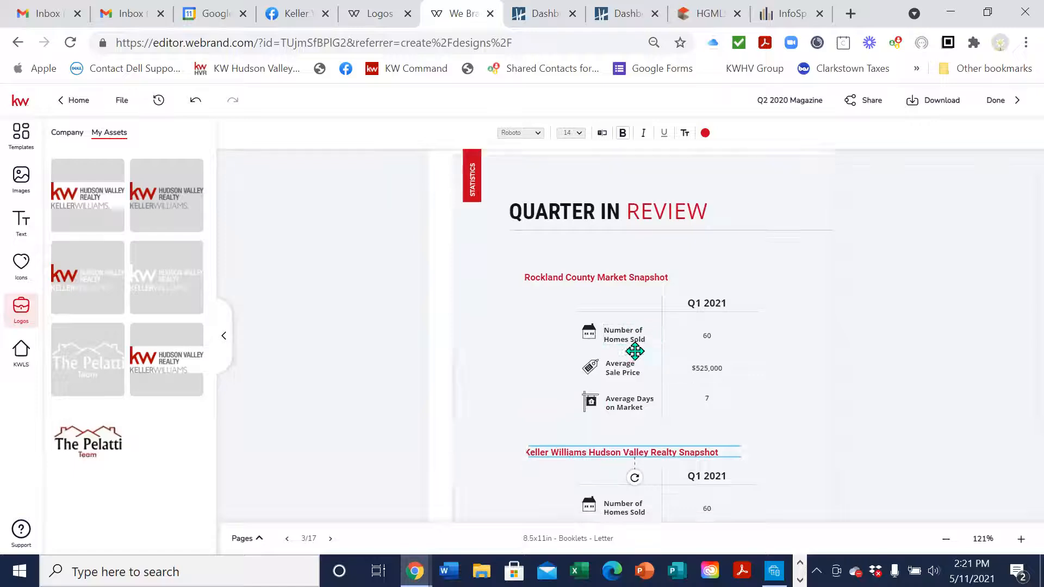
Browse the booklet page thumbnails and page 3's options, then hide the thumbnails
{"action": "left_click", "coordinate": [262, 539]}
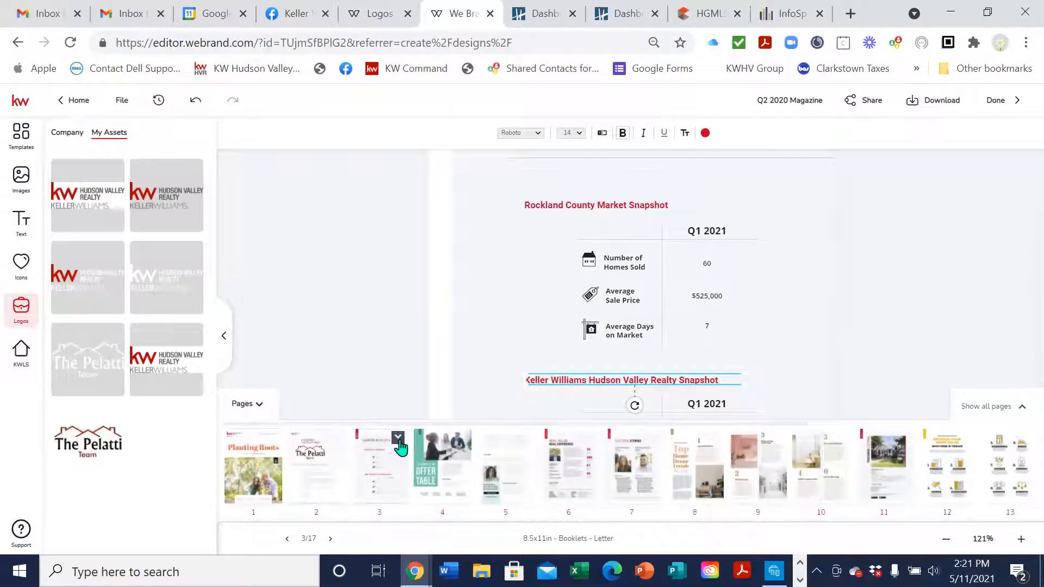
{"action": "left_click", "coordinate": [398, 439]}
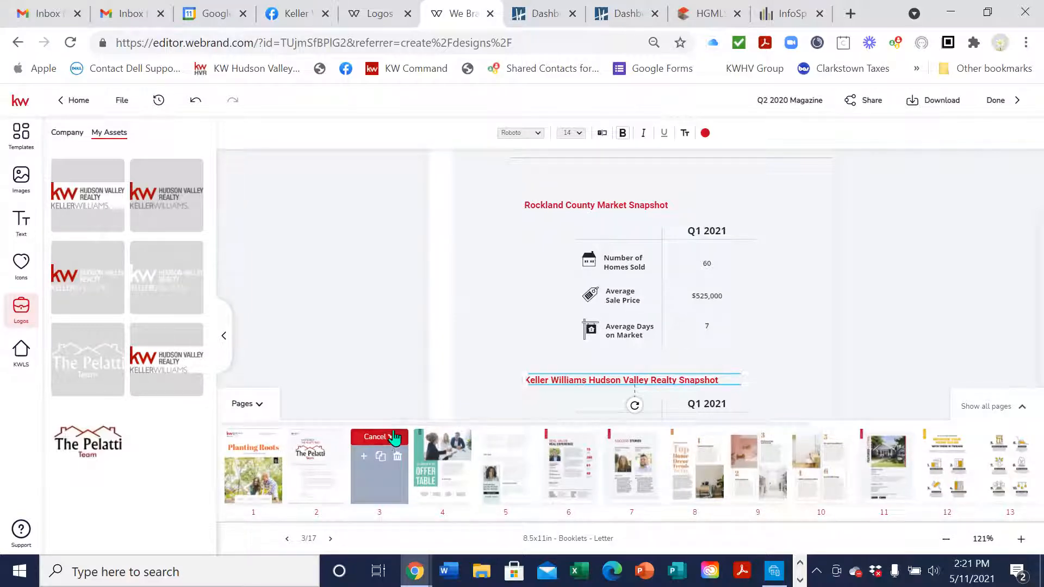
{"action": "scroll", "coordinate": [426, 325], "scroll_direction": "up", "scroll_amount": 2}
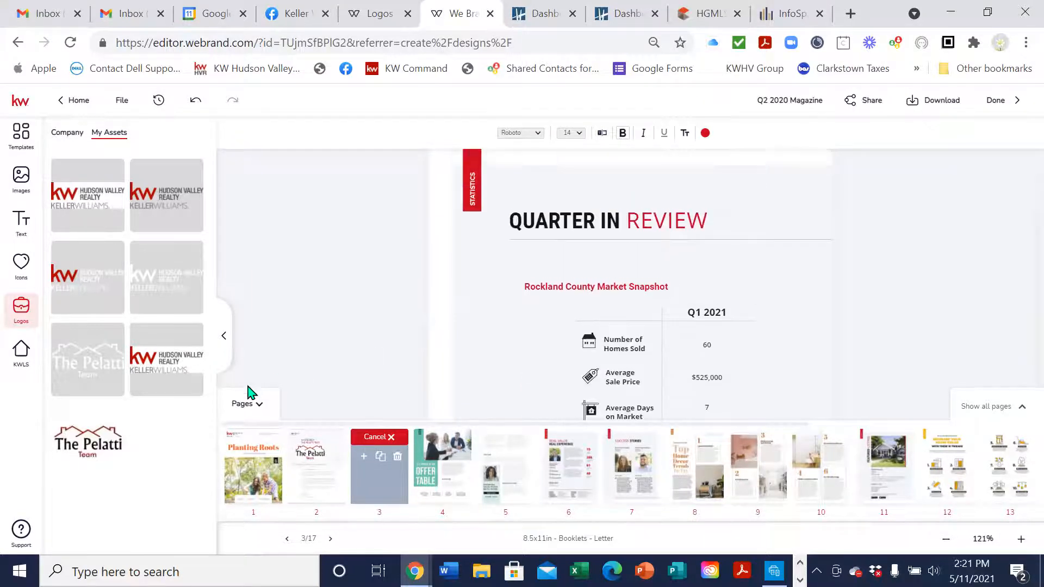
{"action": "left_click", "coordinate": [243, 403]}
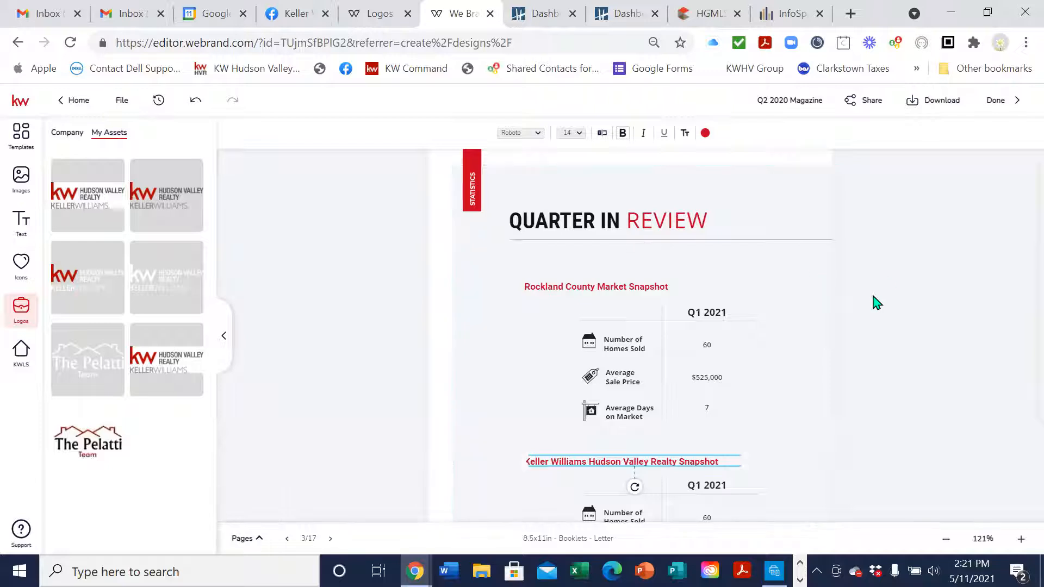
Scroll through the Quarter in Review page and advance to the Offer Table page
{"action": "scroll", "coordinate": [877, 303], "scroll_direction": "down", "scroll_amount": 3}
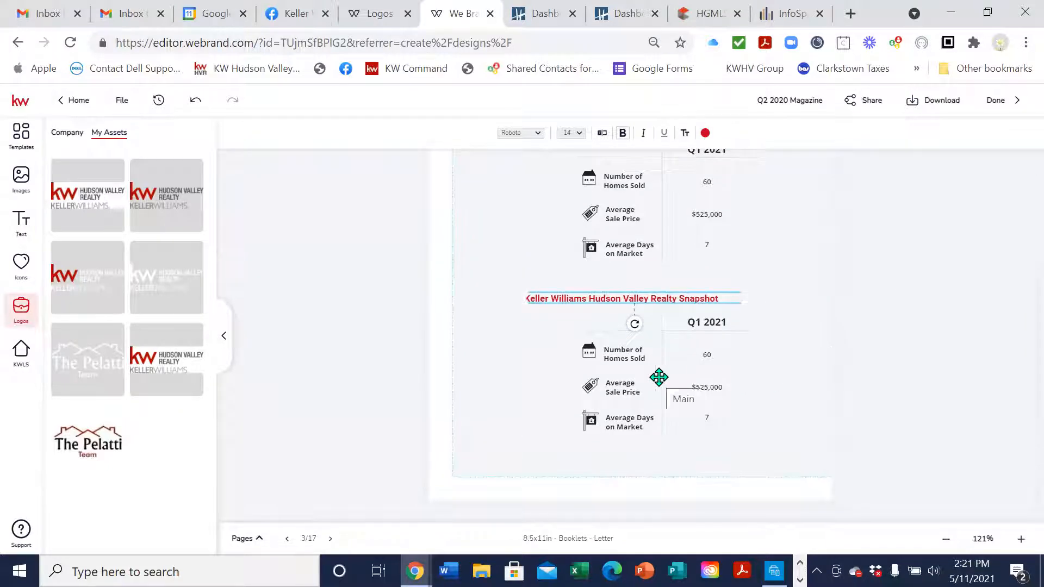
{"action": "scroll", "coordinate": [658, 377], "scroll_direction": "up", "scroll_amount": 3}
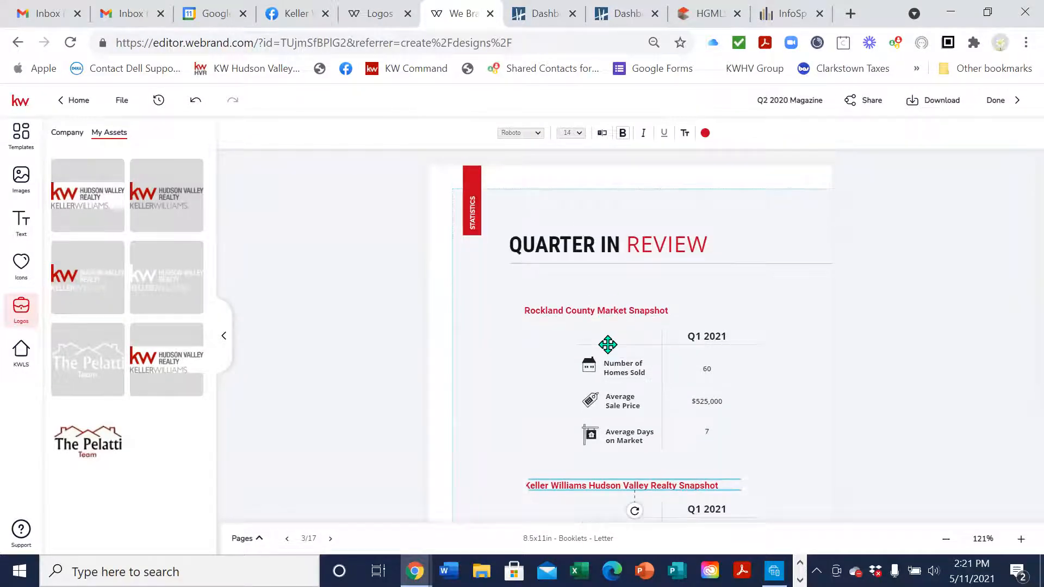
{"action": "scroll", "coordinate": [606, 348], "scroll_direction": "down", "scroll_amount": 2}
{"action": "scroll", "coordinate": [762, 413], "scroll_direction": "down", "scroll_amount": 2}
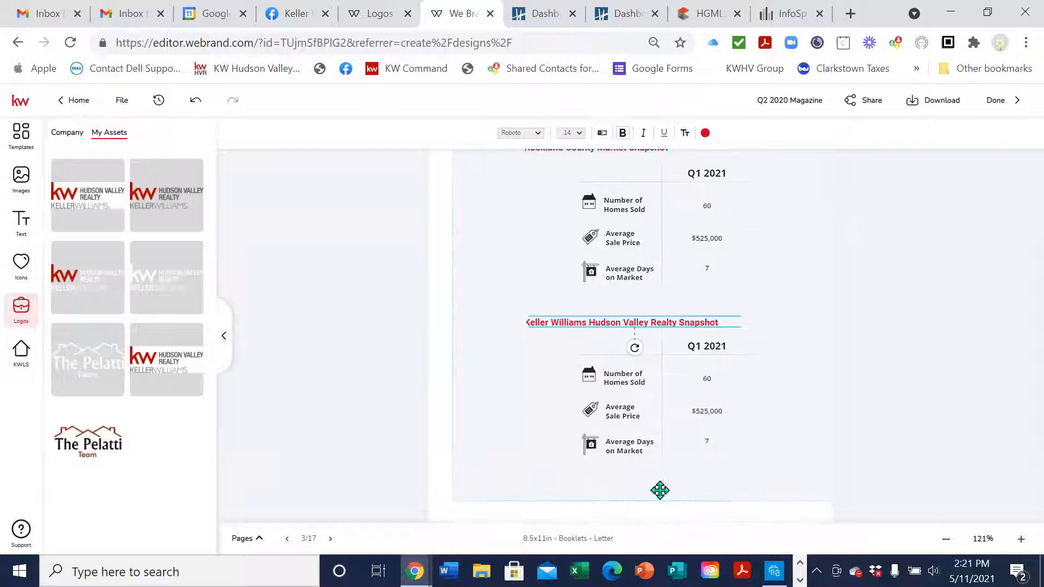
{"action": "left_click", "coordinate": [330, 539]}
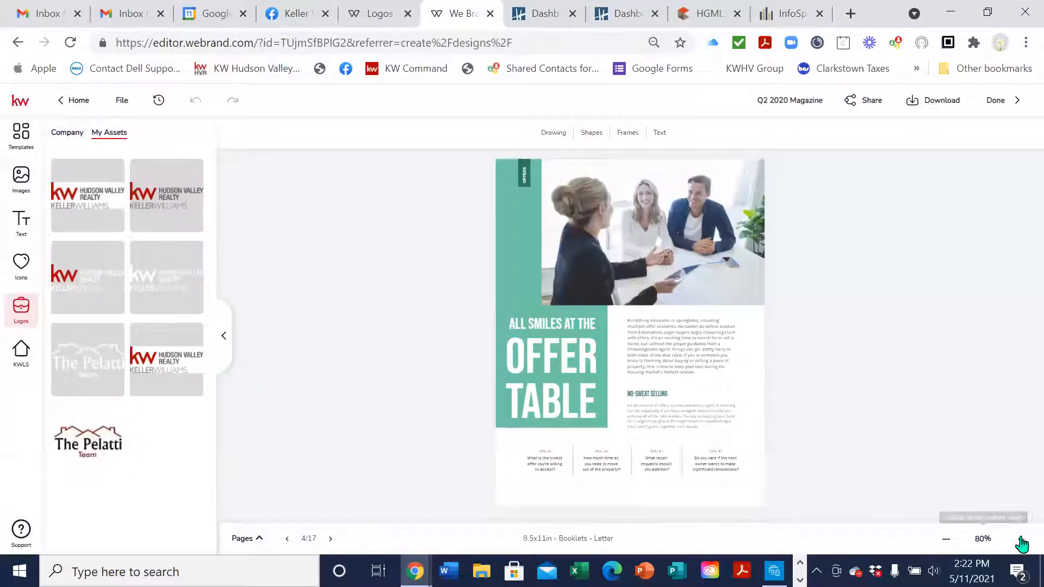
Zoom in on the Offer Table page and select the photo above its heading
{"action": "left_click", "coordinate": [1021, 539]}
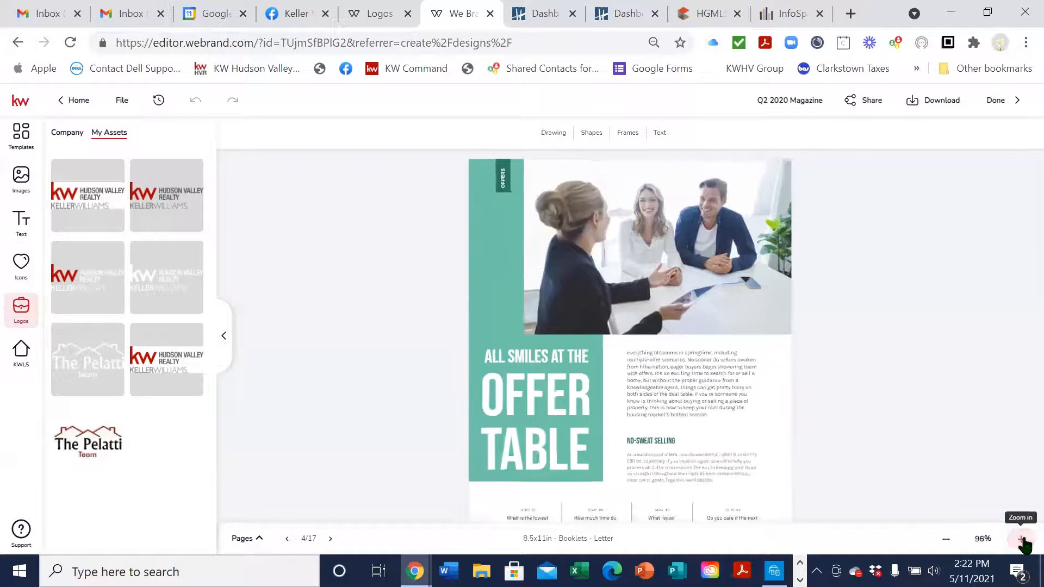
{"action": "left_click", "coordinate": [1021, 540]}
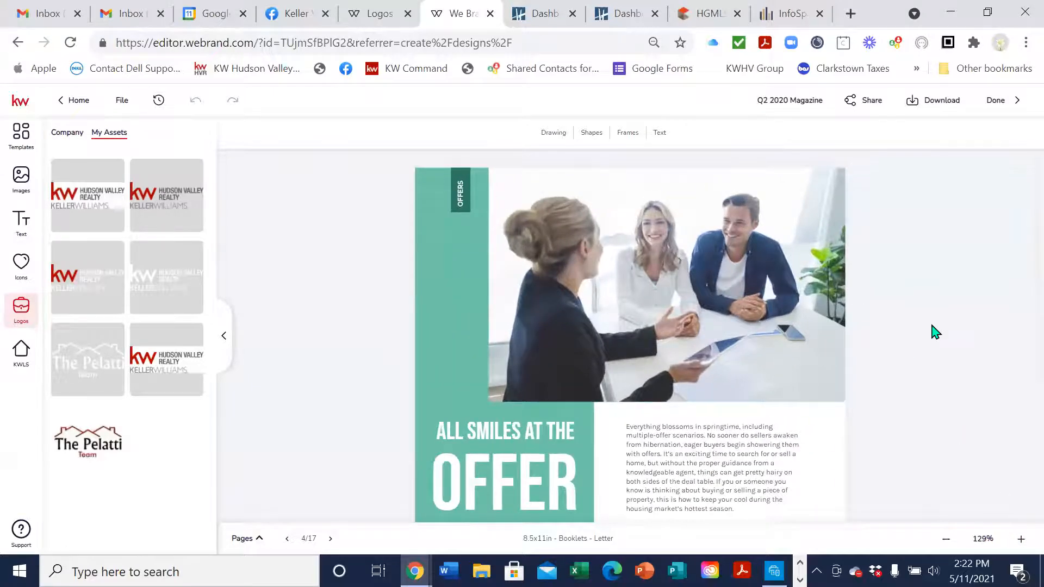
{"action": "scroll", "coordinate": [932, 334], "scroll_direction": "down", "scroll_amount": 4}
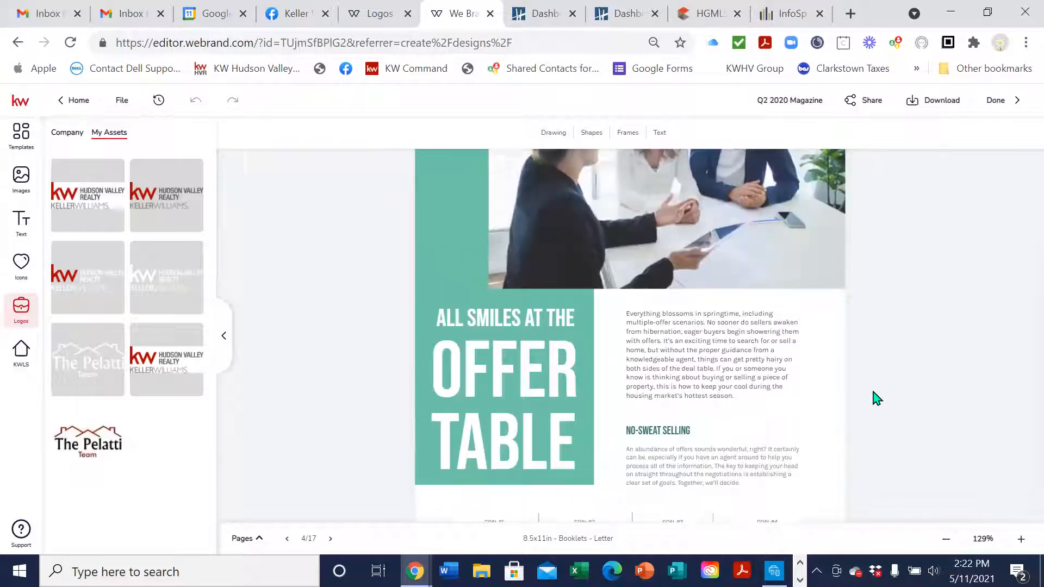
{"action": "scroll", "coordinate": [870, 399], "scroll_direction": "up", "scroll_amount": 4}
{"action": "left_click", "coordinate": [675, 284]}
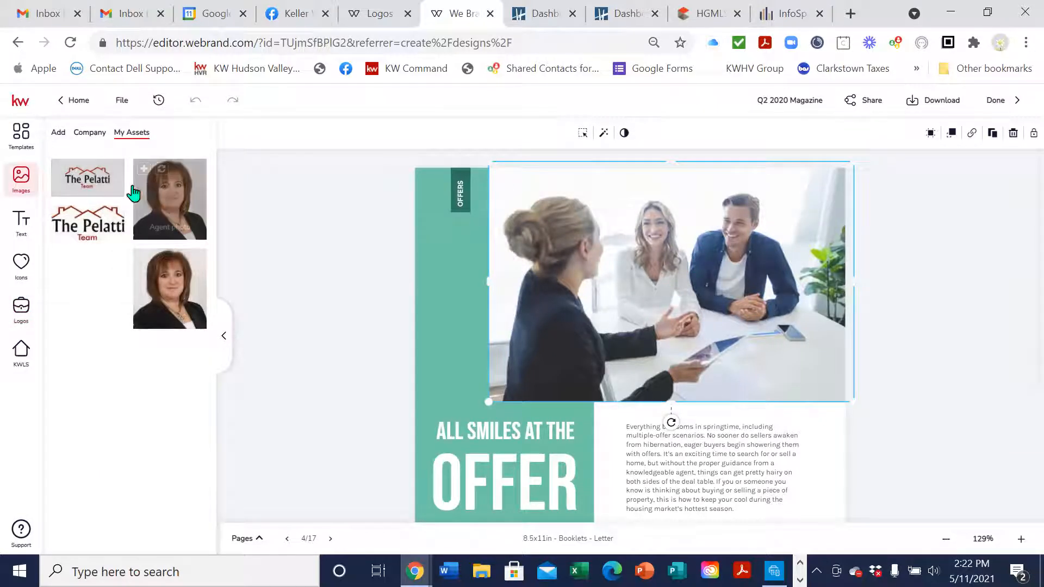
Replace the photo with an image from Company > Lifestyle - At Home
{"action": "left_click", "coordinate": [90, 133]}
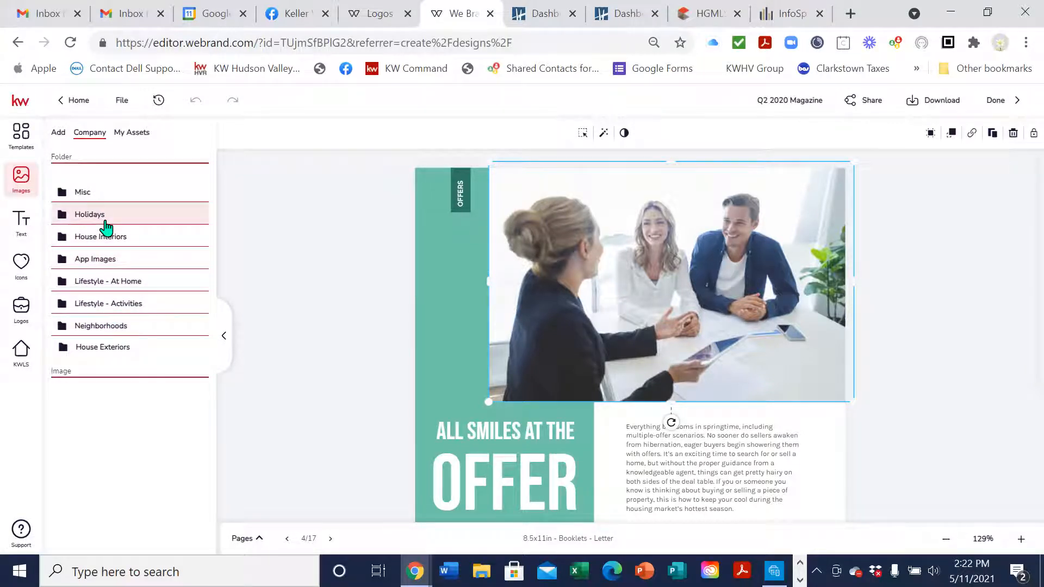
{"action": "left_click", "coordinate": [116, 283]}
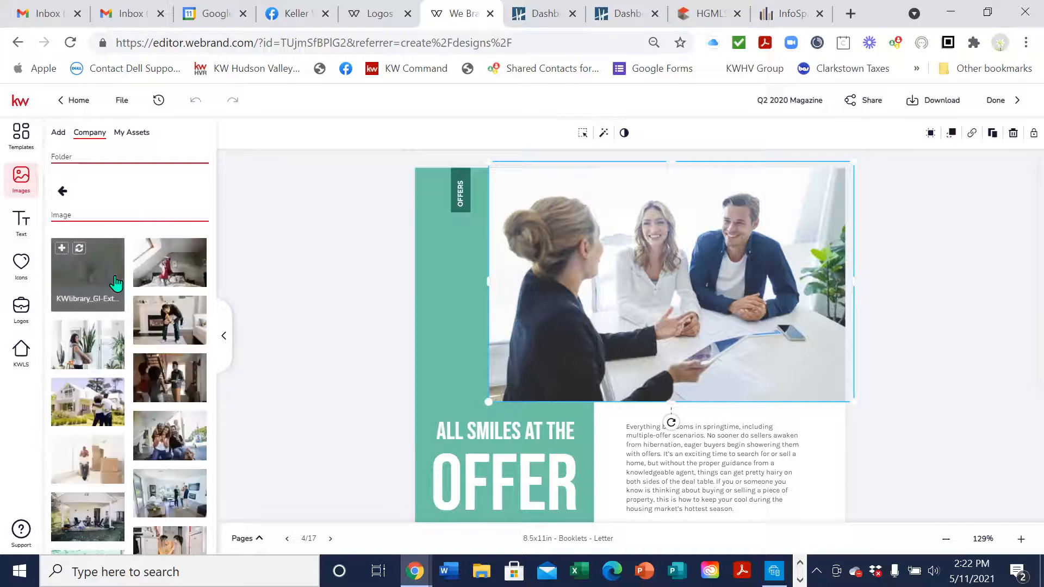
{"action": "scroll", "coordinate": [174, 392], "scroll_direction": "down", "scroll_amount": 3}
{"action": "scroll", "coordinate": [191, 498], "scroll_direction": "down", "scroll_amount": 2}
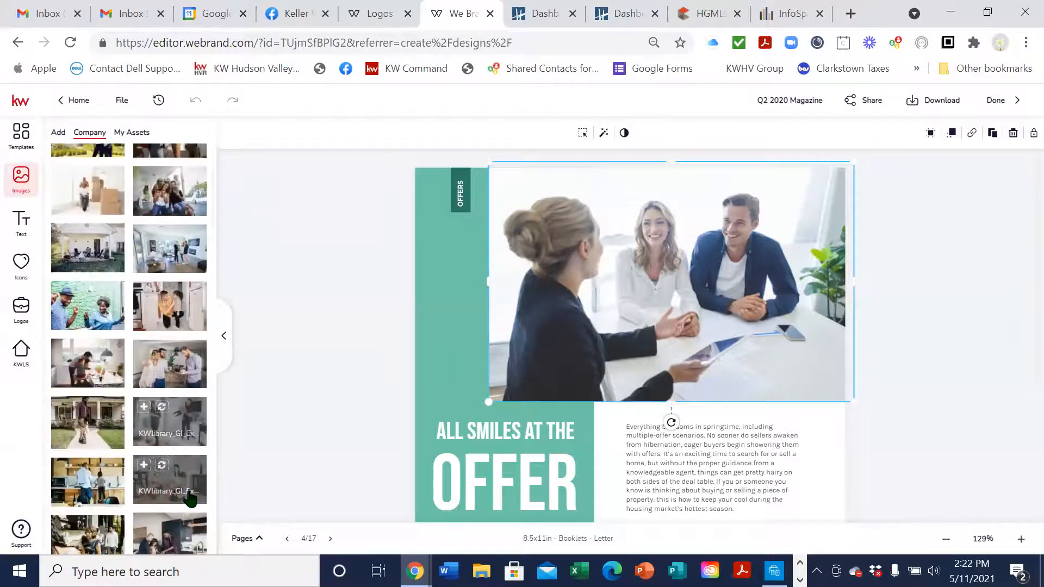
{"action": "left_click", "coordinate": [161, 356]}
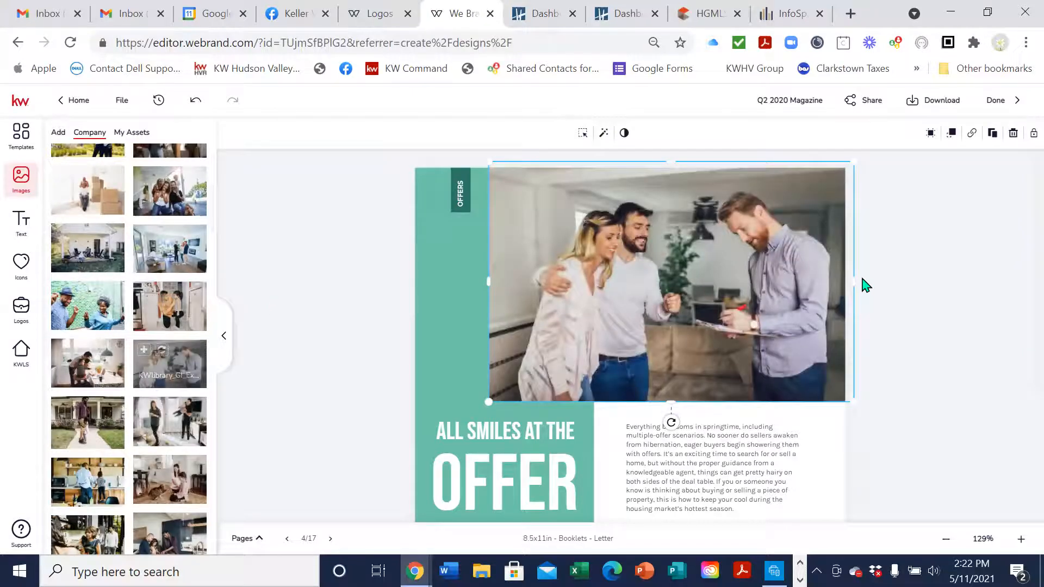
{"action": "scroll", "coordinate": [945, 307], "scroll_direction": "down", "scroll_amount": 1}
{"action": "scroll", "coordinate": [945, 307], "scroll_direction": "down", "scroll_amount": 3}
{"action": "scroll", "coordinate": [945, 307], "scroll_direction": "up", "scroll_amount": 4}
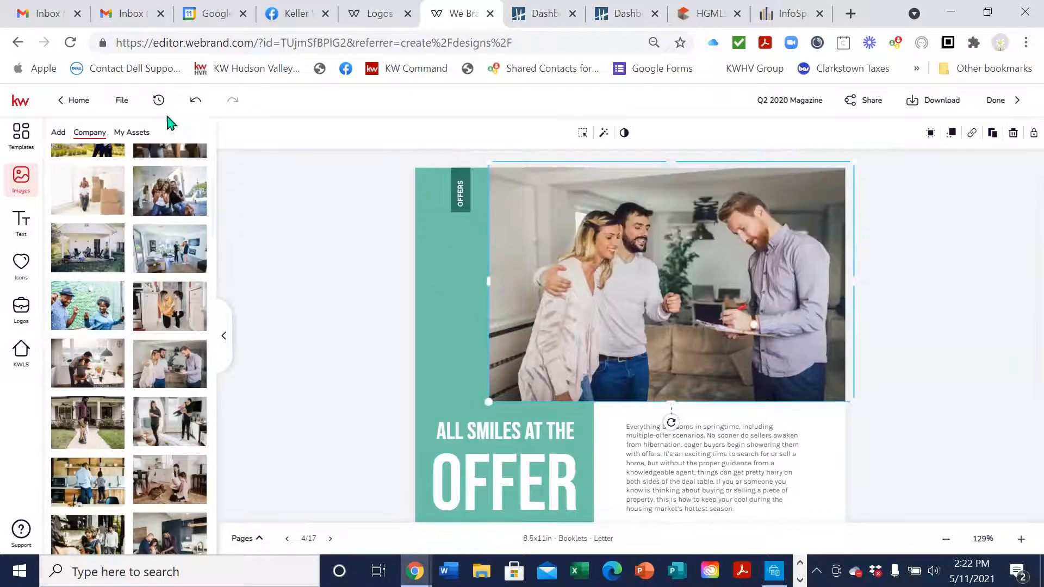
Undo the swap to restore the original agent-and-couple photo
{"action": "left_click", "coordinate": [195, 100]}
{"action": "scroll", "coordinate": [912, 272], "scroll_direction": "down", "scroll_amount": 4}
{"action": "scroll", "coordinate": [930, 302], "scroll_direction": "up", "scroll_amount": 4}
{"action": "scroll", "coordinate": [931, 302], "scroll_direction": "down", "scroll_amount": 4}
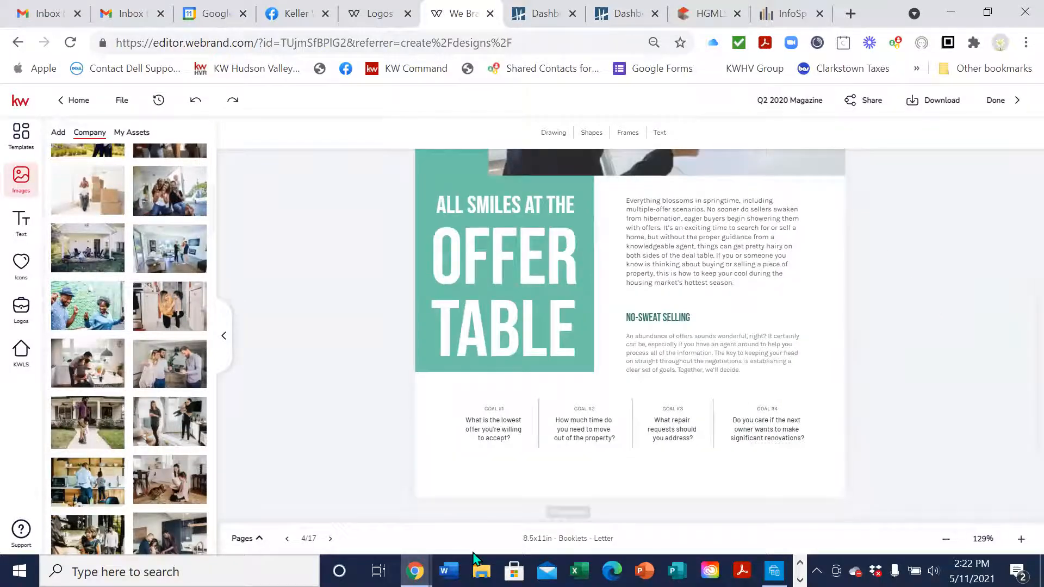
Go to booklet page 5 and zoom in to 129%
{"action": "left_click", "coordinate": [329, 539]}
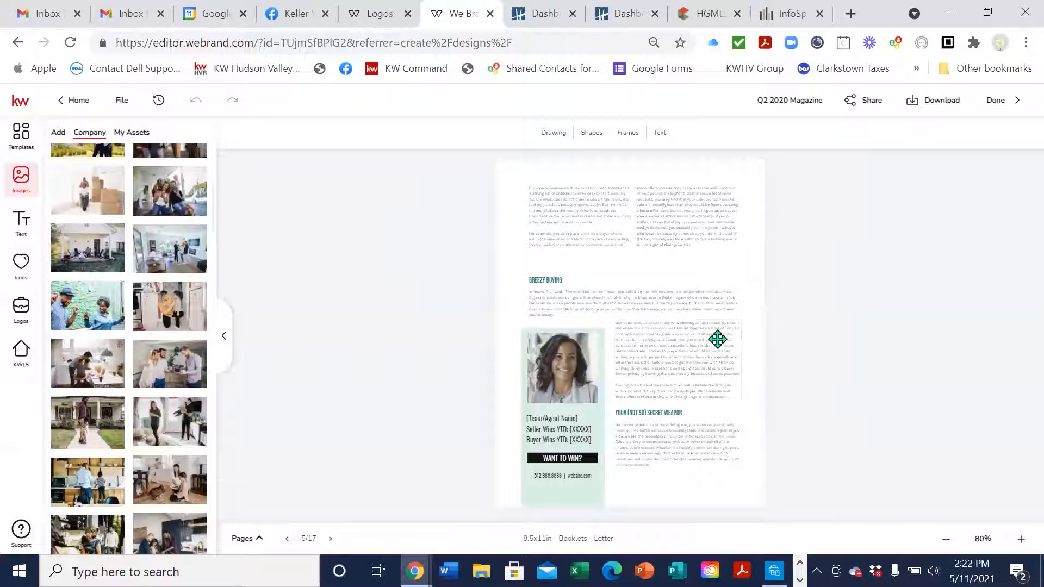
{"action": "left_click", "coordinate": [1021, 539]}
{"action": "left_click", "coordinate": [1021, 539]}
{"action": "left_click", "coordinate": [1021, 539]}
{"action": "left_click", "coordinate": [1021, 539]}
{"action": "left_click", "coordinate": [1021, 539]}
Edit the paragraph text in the block beside the agent card
{"action": "double_click", "coordinate": [779, 293]}
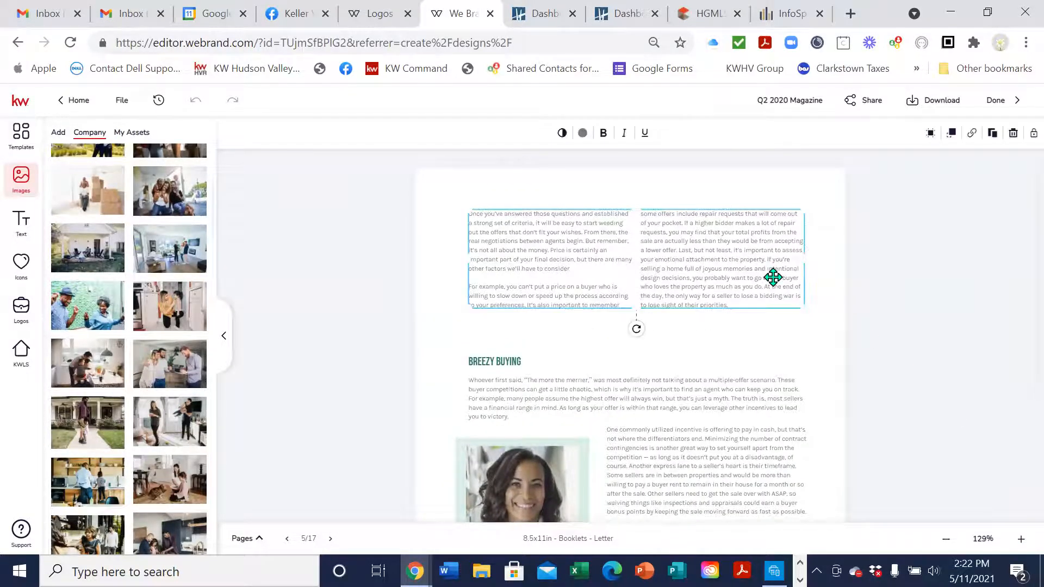
{"action": "left_click", "coordinate": [749, 259]}
{"action": "scroll", "coordinate": [983, 292], "scroll_direction": "down", "scroll_amount": 4}
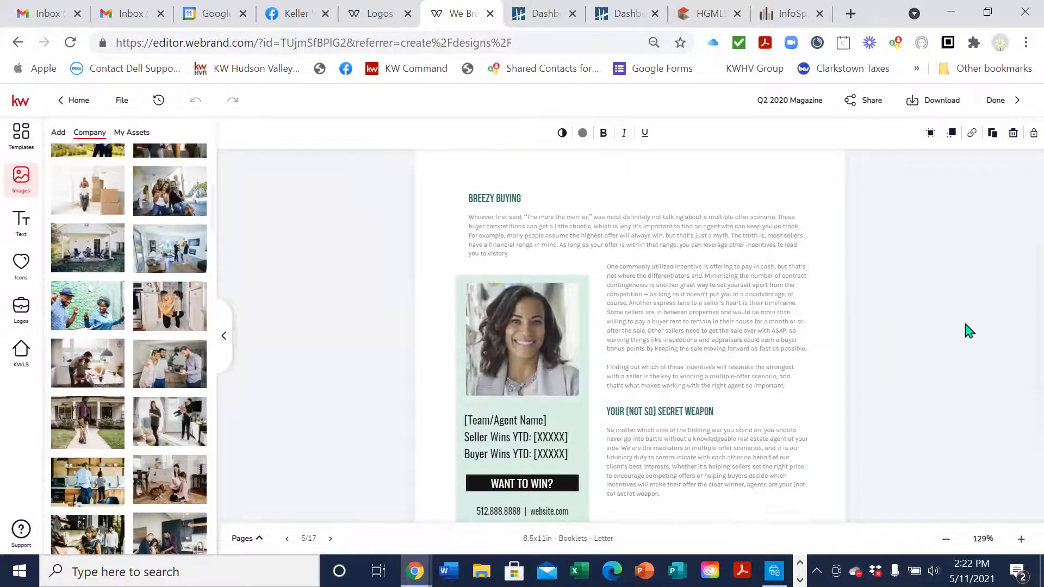
{"action": "left_click", "coordinate": [516, 289]}
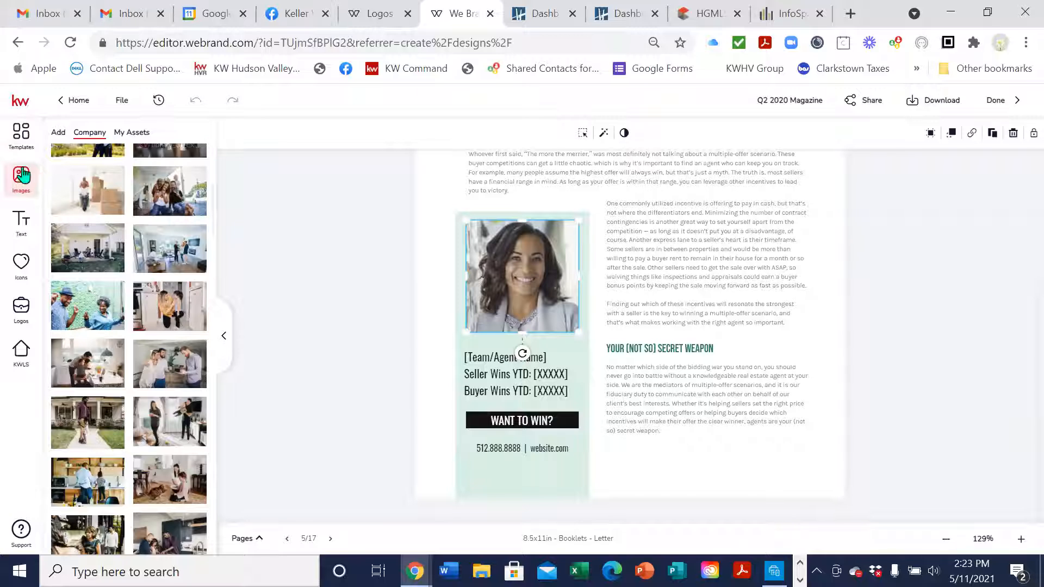
{"action": "left_click", "coordinate": [699, 244]}
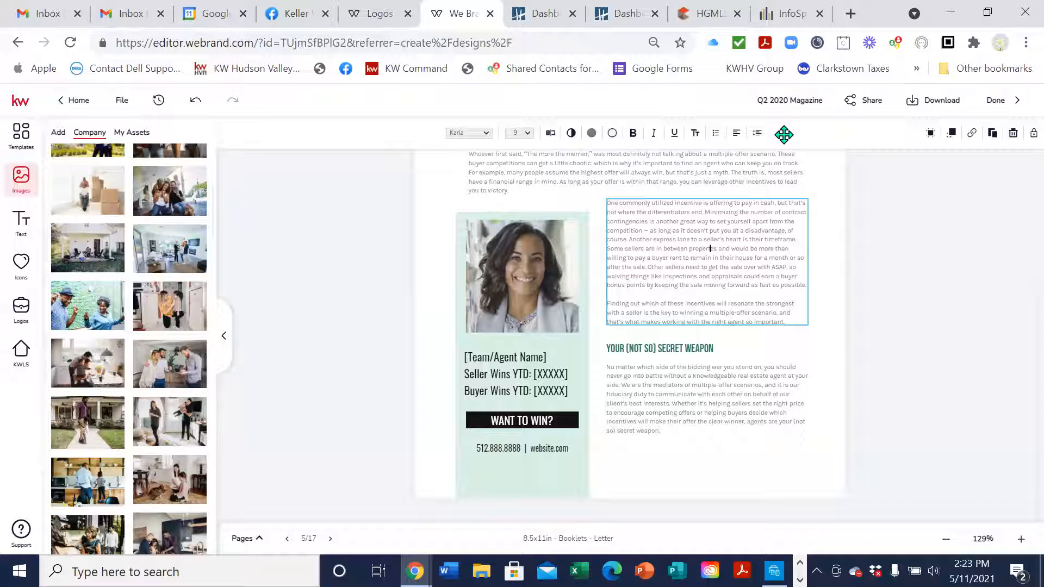
{"action": "type", "text": "r"}
{"action": "left_click", "coordinate": [841, 297]}
Correct 'propertes' to 'properties' in the paragraph and save the change
{"action": "double_click", "coordinate": [712, 249]}
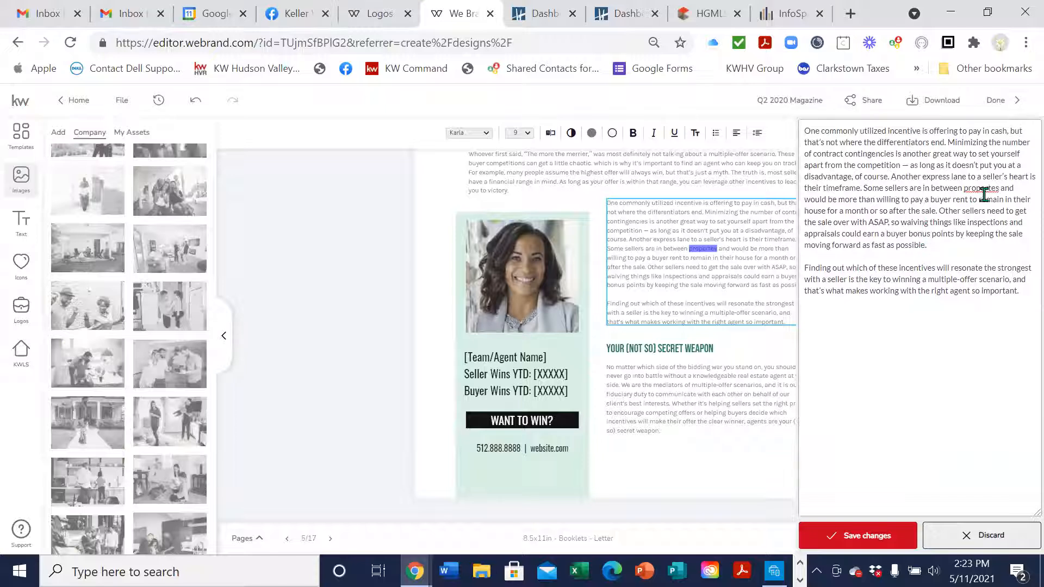
{"action": "left_click", "coordinate": [990, 188]}
{"action": "type", "text": "i"}
{"action": "left_click", "coordinate": [868, 536]}
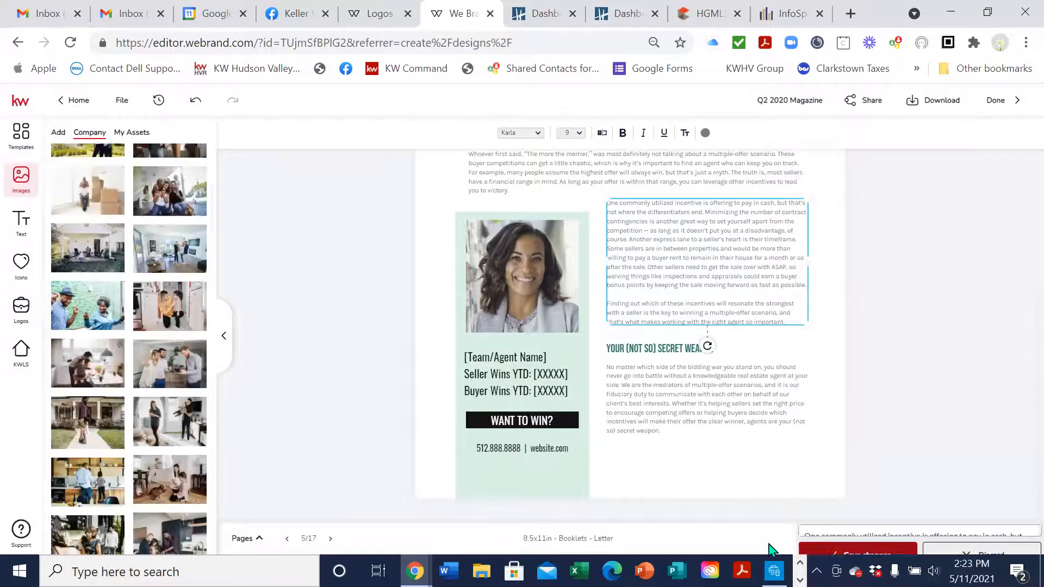
{"action": "left_click", "coordinate": [928, 334]}
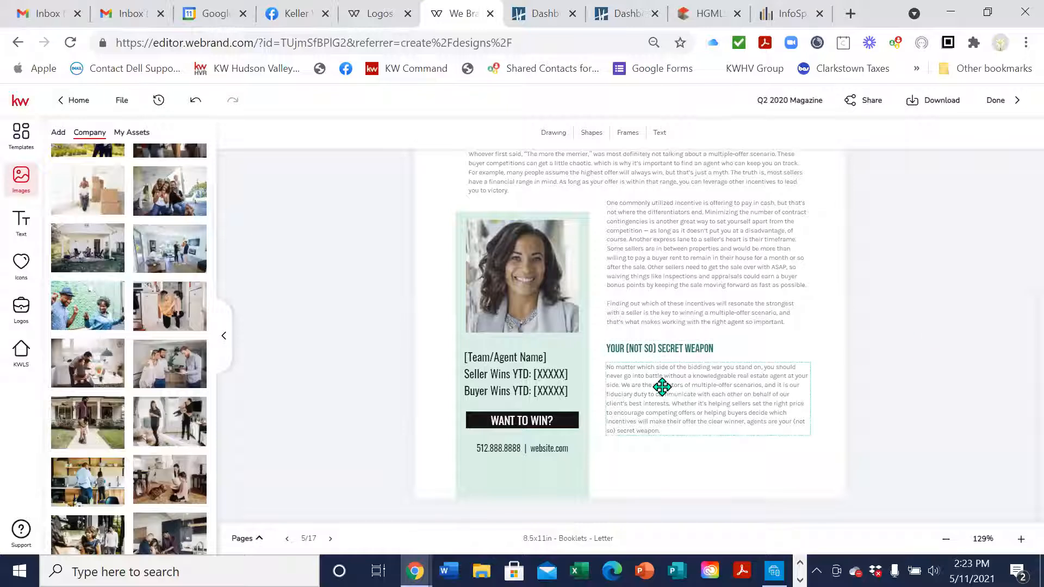
{"action": "left_click", "coordinate": [526, 304]}
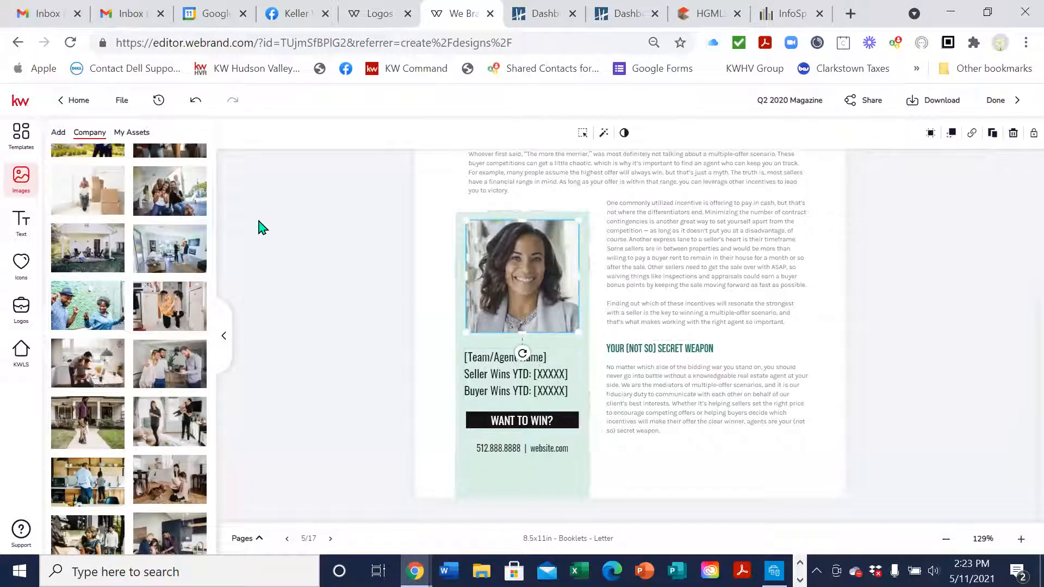
Replace the sample headshot with the agent's photo from My Assets, then edit the name text
{"action": "left_click", "coordinate": [131, 134]}
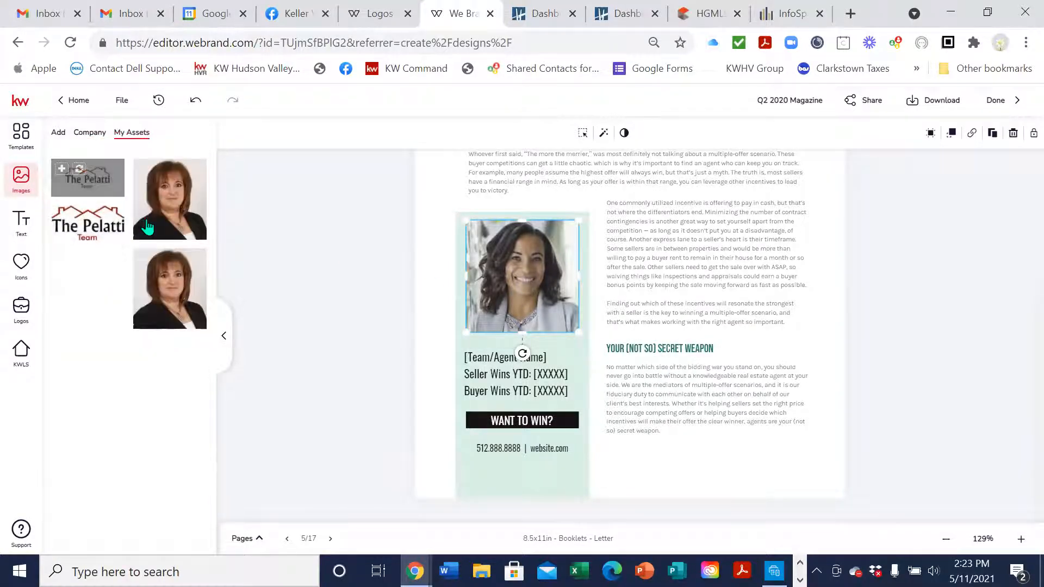
{"action": "left_click", "coordinate": [162, 170]}
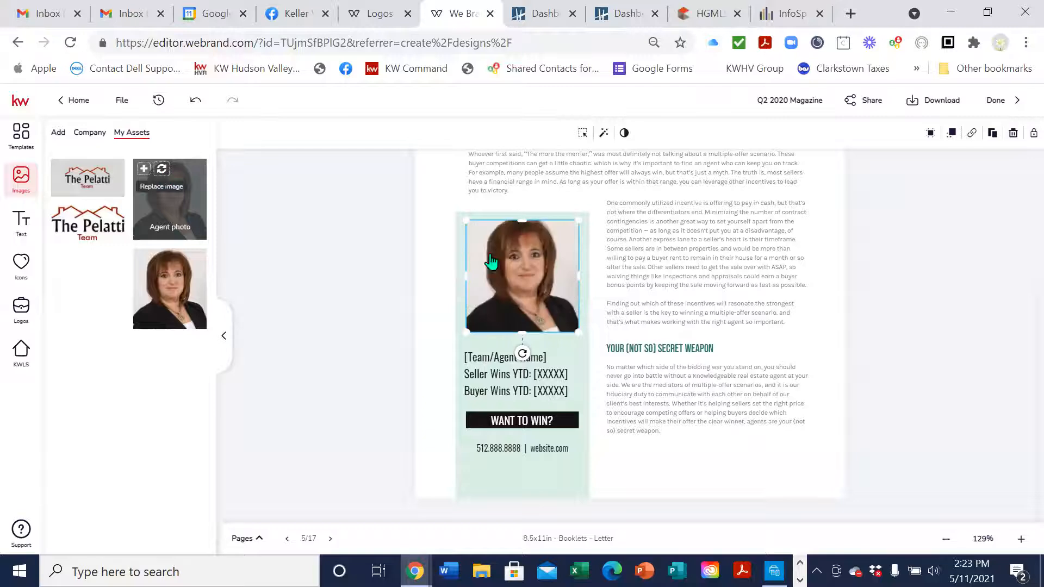
{"action": "left_click", "coordinate": [497, 358]}
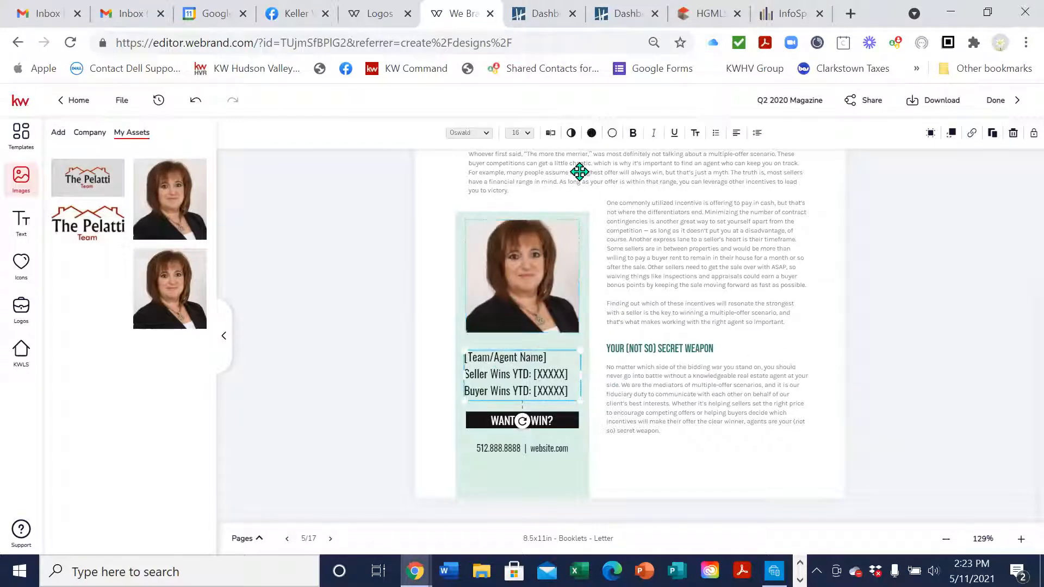
{"action": "left_click", "coordinate": [551, 135]}
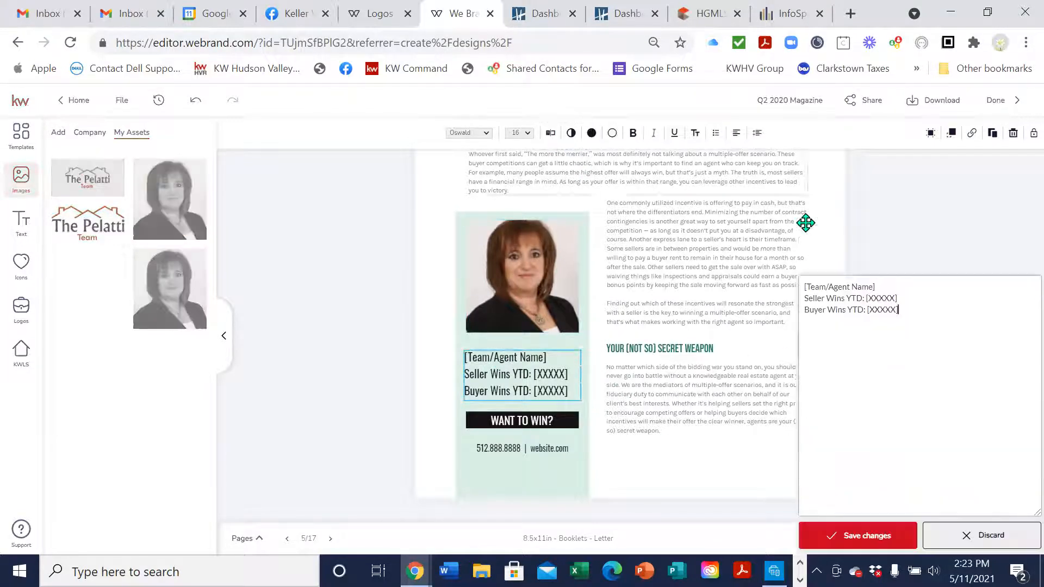
{"action": "left_click", "coordinate": [927, 127]}
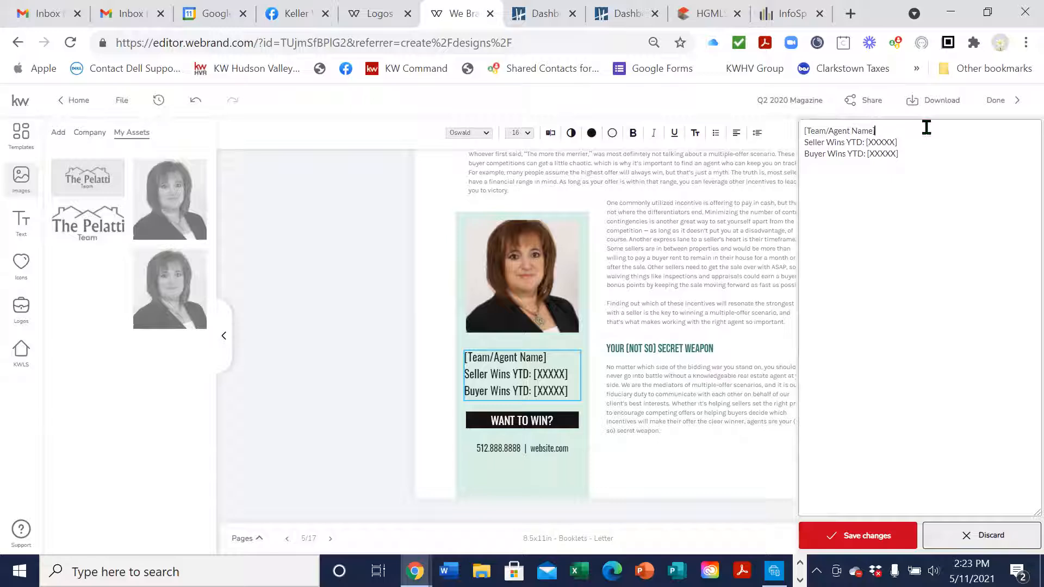
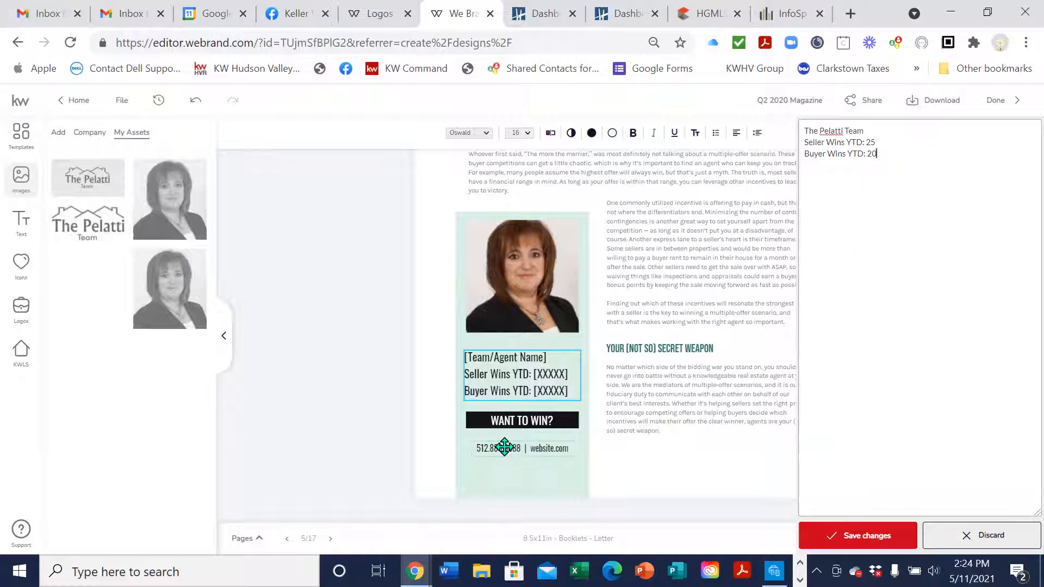
Save the agent box as The Pelatti Team, Seller Wins YTD: 25, Buyer Wins YTD: 20
{"action": "left_click", "coordinate": [551, 132]}
{"action": "left_click", "coordinate": [900, 536]}
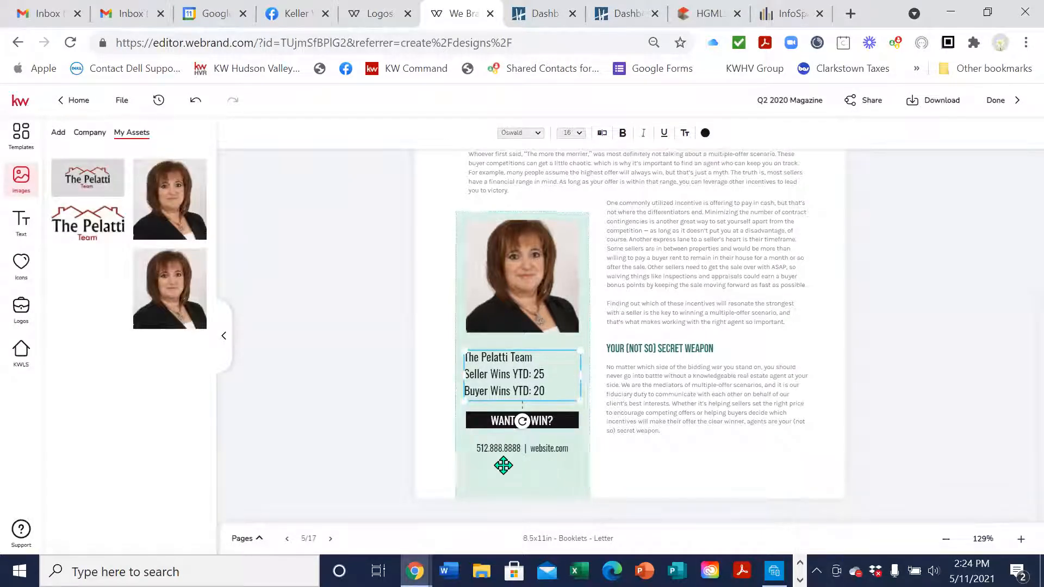
{"action": "left_click", "coordinate": [499, 452]}
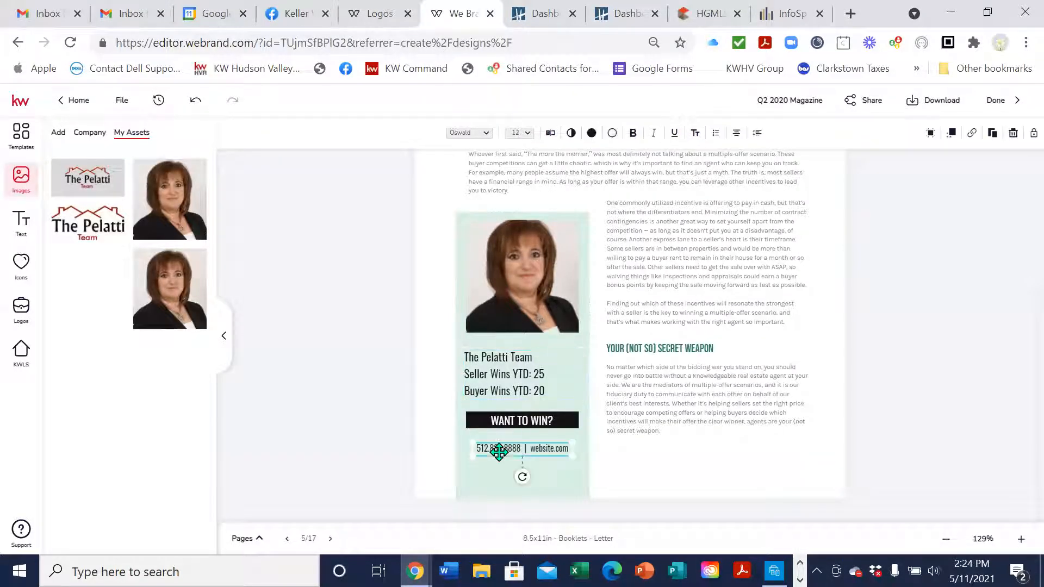
{"action": "left_click", "coordinate": [549, 134]}
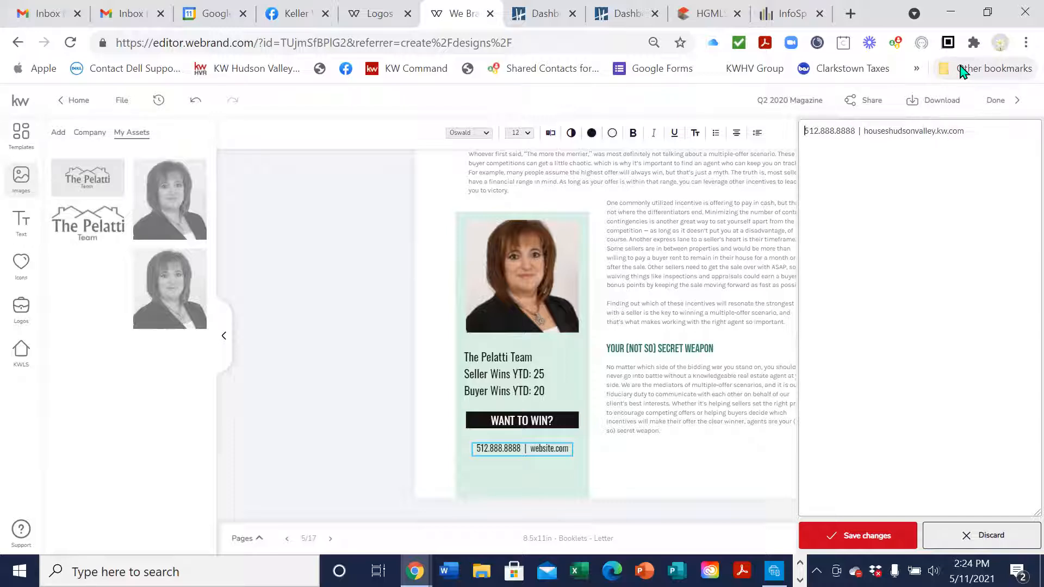
Replace the contact line's phone number with the team's office number and save it
{"action": "key", "text": "BackSpace"}
{"action": "key", "text": "BackSpace"}
{"action": "key", "text": "BackSpace"}
{"action": "key", "text": "BackSpace"}
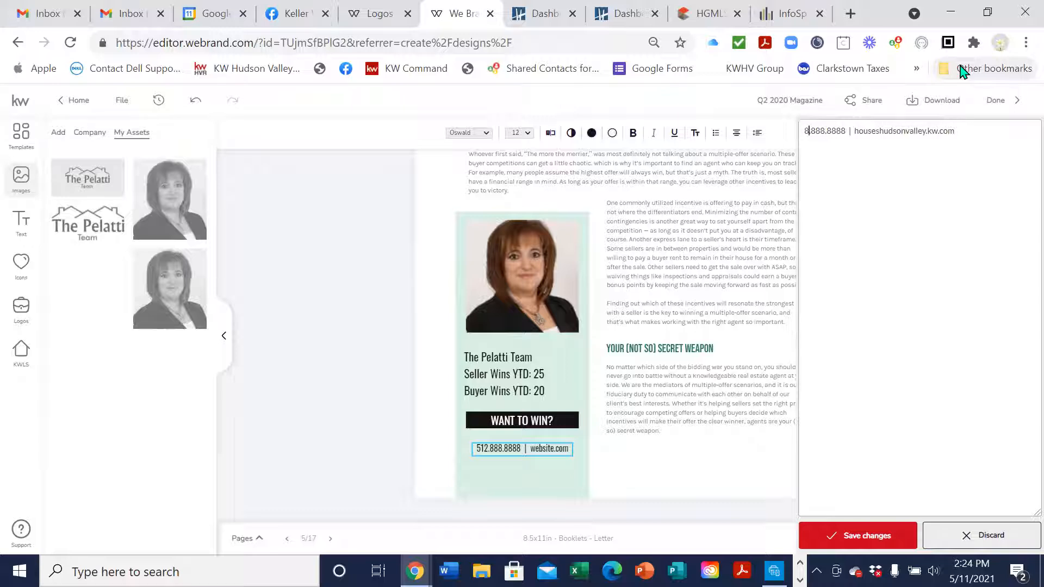
{"action": "key", "text": "Right"}
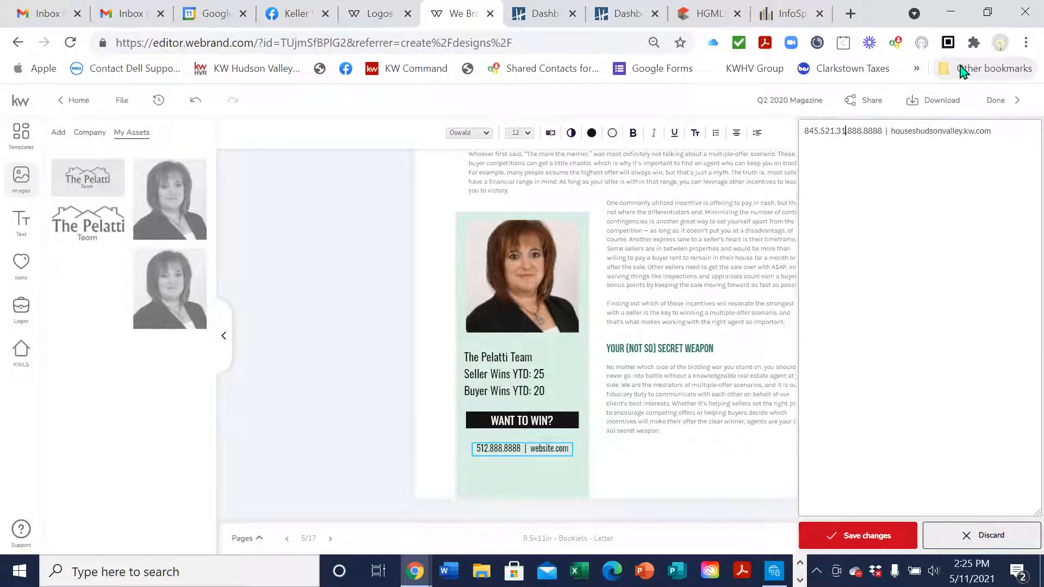
{"action": "key", "text": "Delete"}
{"action": "key", "text": "Delete"}
{"action": "key", "text": "Delete"}
{"action": "key", "text": "Delete"}
{"action": "key", "text": "Delete"}
{"action": "key", "text": "Delete"}
{"action": "key", "text": "Delete"}
{"action": "key", "text": "Delete"}
{"action": "key", "text": "Delete"}
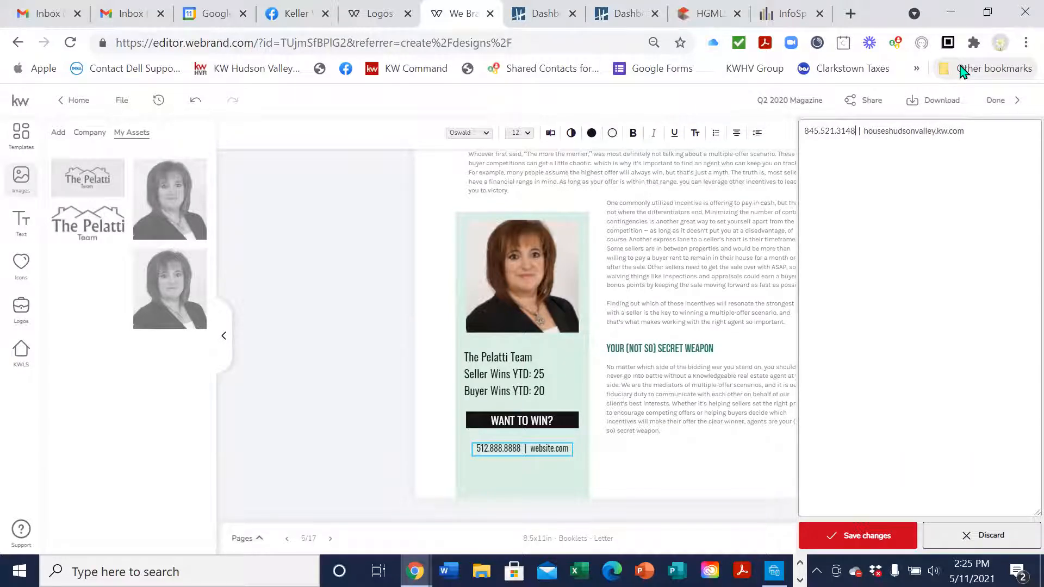
{"action": "left_click", "coordinate": [904, 536]}
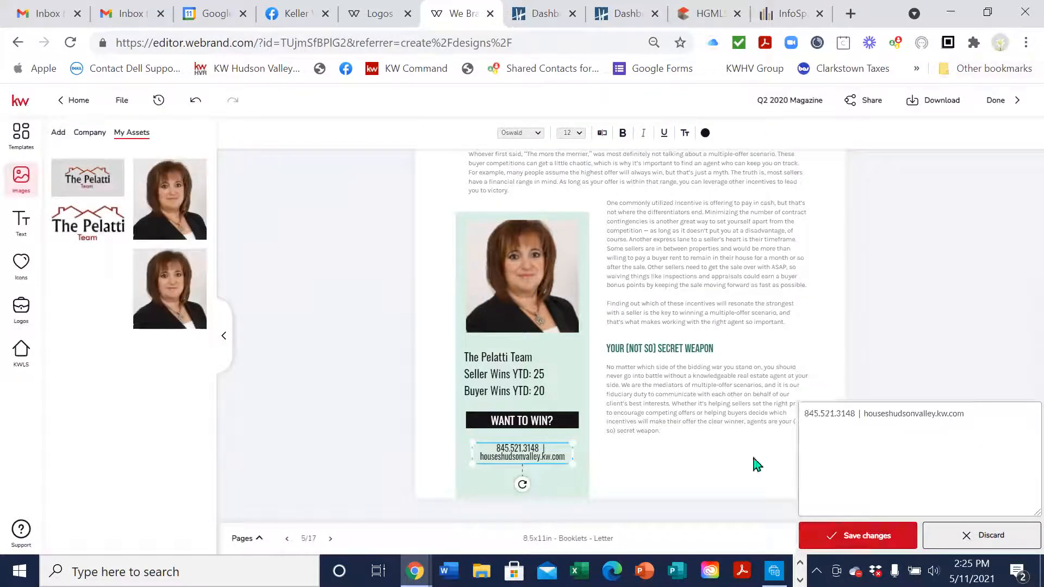
{"action": "left_click", "coordinate": [942, 346]}
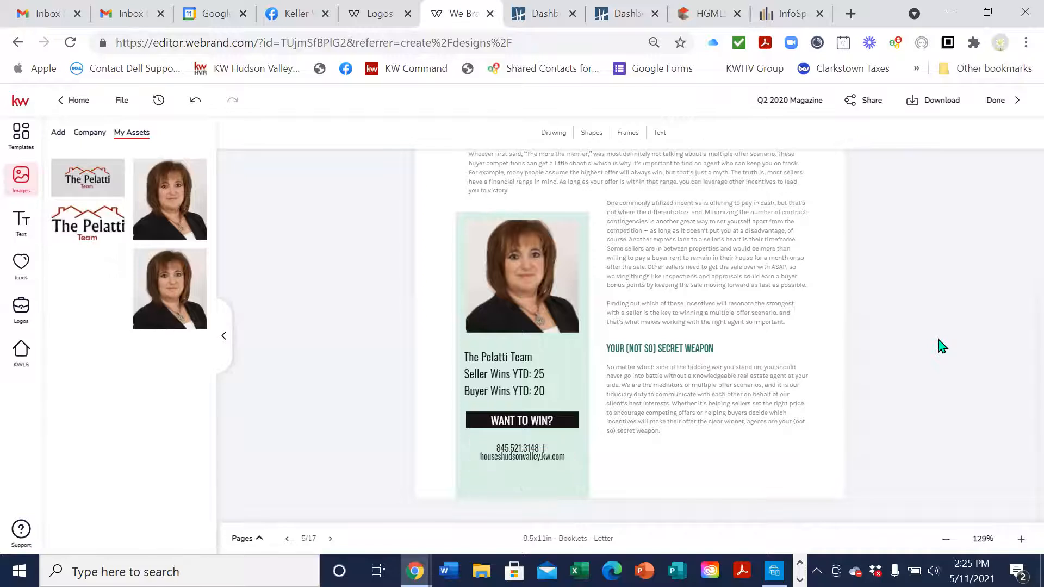
Move on to page 6 of the booklet
{"action": "scroll", "coordinate": [949, 365], "scroll_direction": "up", "scroll_amount": 4}
{"action": "scroll", "coordinate": [944, 385], "scroll_direction": "down", "scroll_amount": 3}
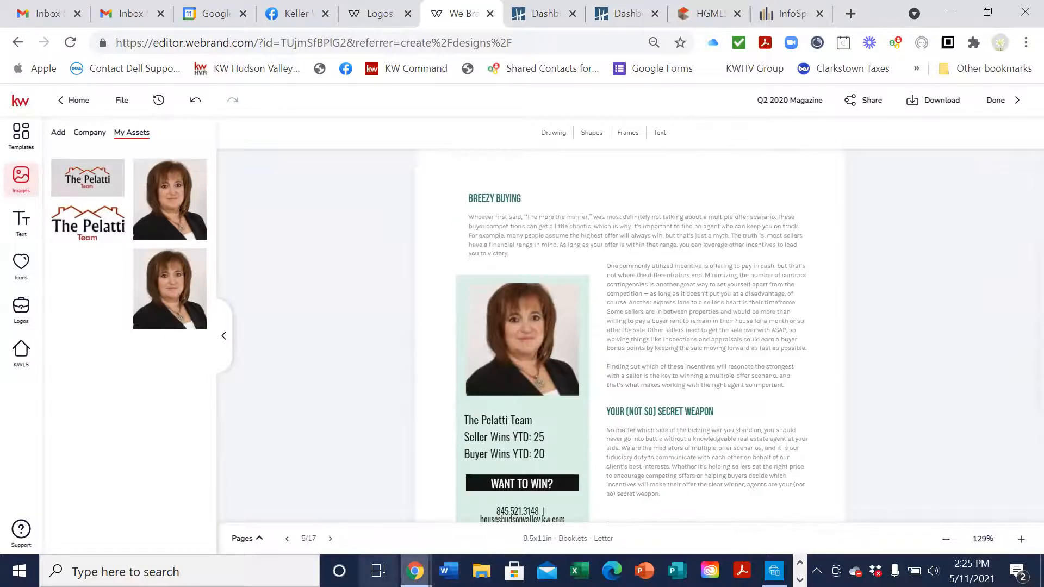
{"action": "left_click", "coordinate": [330, 539]}
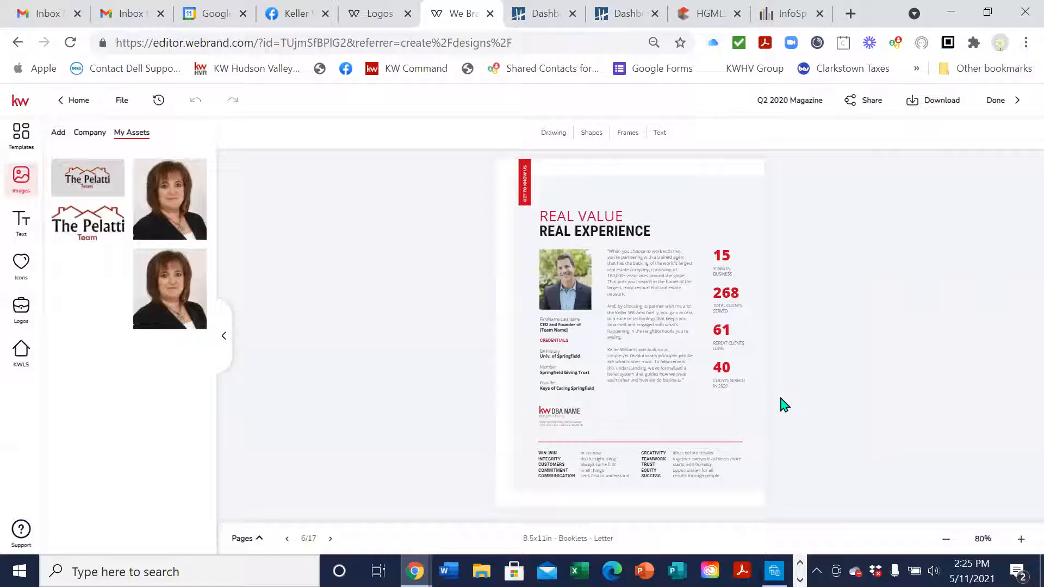
Zoom in and look over the REAL VALUE REAL EXPERIENCE profile page
{"action": "left_click", "coordinate": [1021, 539]}
{"action": "left_click", "coordinate": [1022, 539]}
{"action": "left_click", "coordinate": [1021, 539]}
{"action": "left_click", "coordinate": [1021, 539]}
{"action": "left_click", "coordinate": [1021, 538]}
{"action": "scroll", "coordinate": [940, 425], "scroll_direction": "down", "scroll_amount": 3}
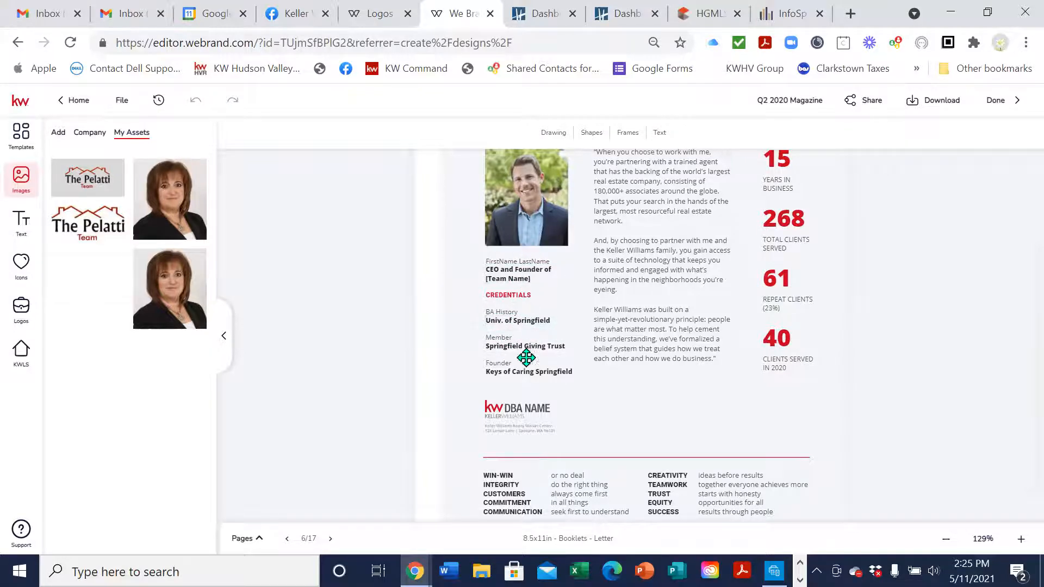
{"action": "scroll", "coordinate": [549, 391], "scroll_direction": "up", "scroll_amount": 3}
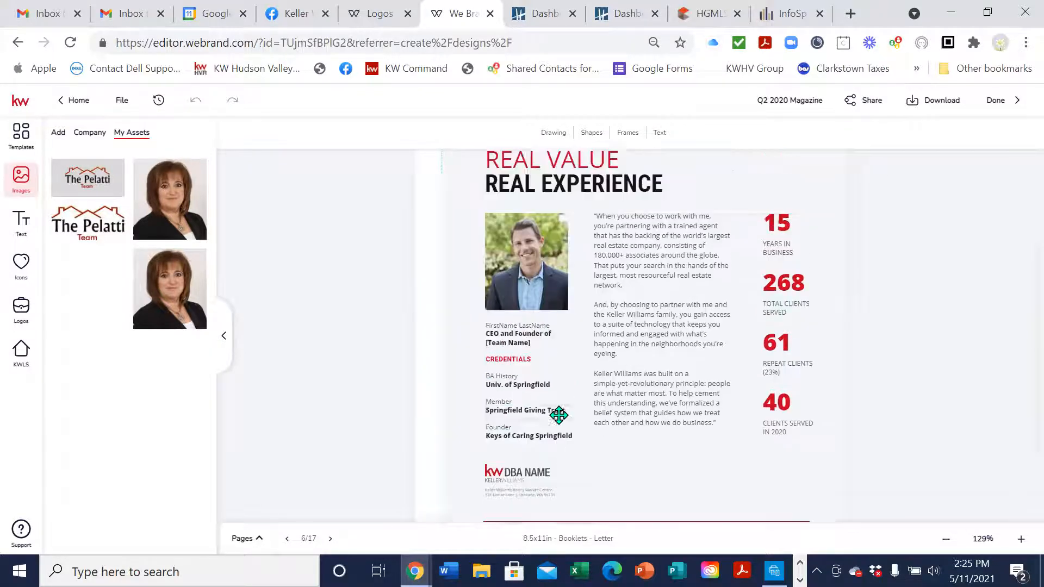
{"action": "left_click", "coordinate": [629, 363]}
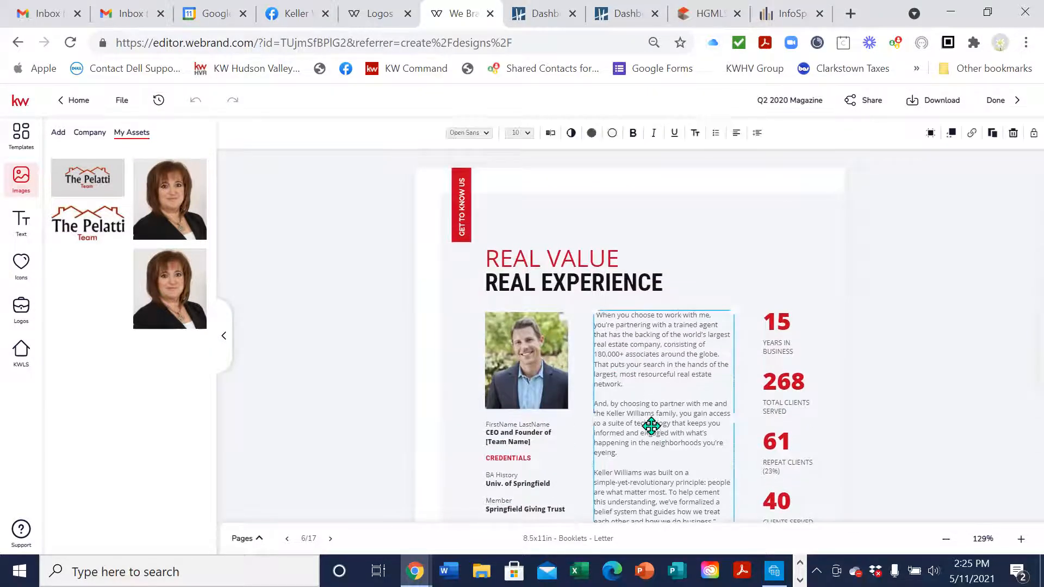
{"action": "left_click", "coordinate": [862, 274]}
{"action": "scroll", "coordinate": [686, 451], "scroll_direction": "down", "scroll_amount": 3}
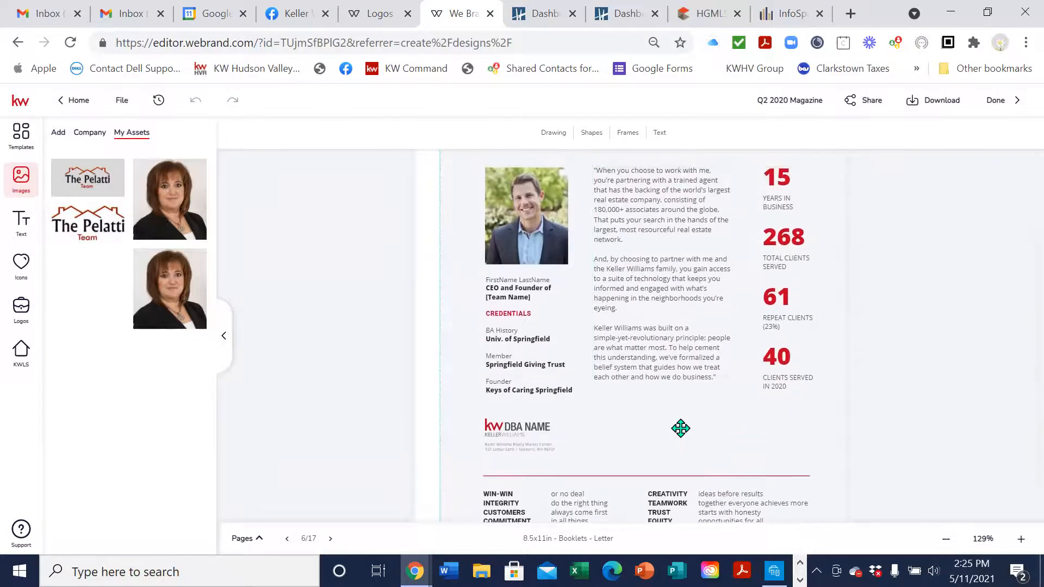
{"action": "scroll", "coordinate": [680, 428], "scroll_direction": "up", "scroll_amount": 1}
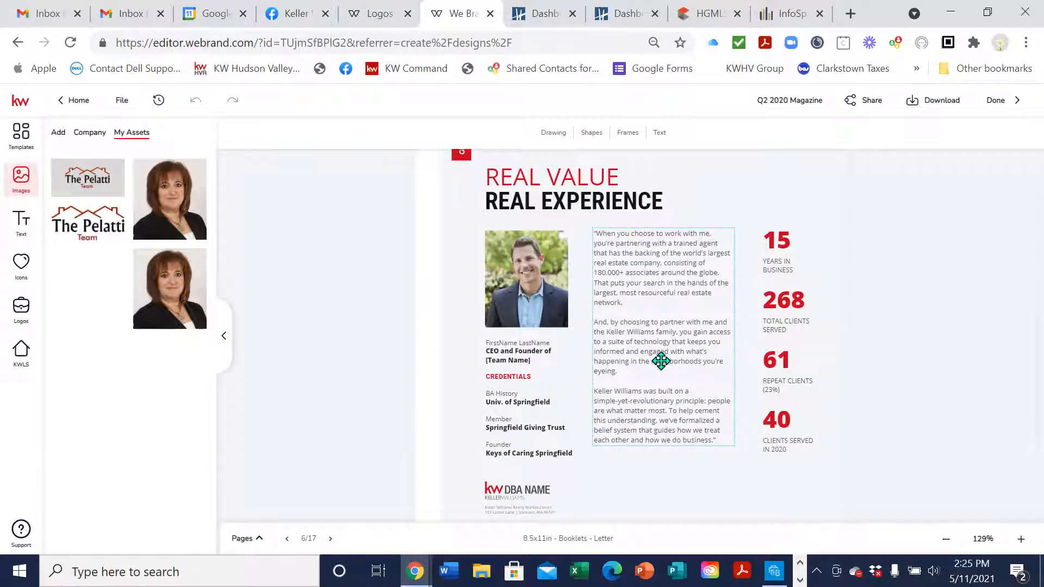
Delete the 15 YEARS IN BUSINESS stat, then undo twice to restore it
{"action": "left_click", "coordinate": [781, 255]}
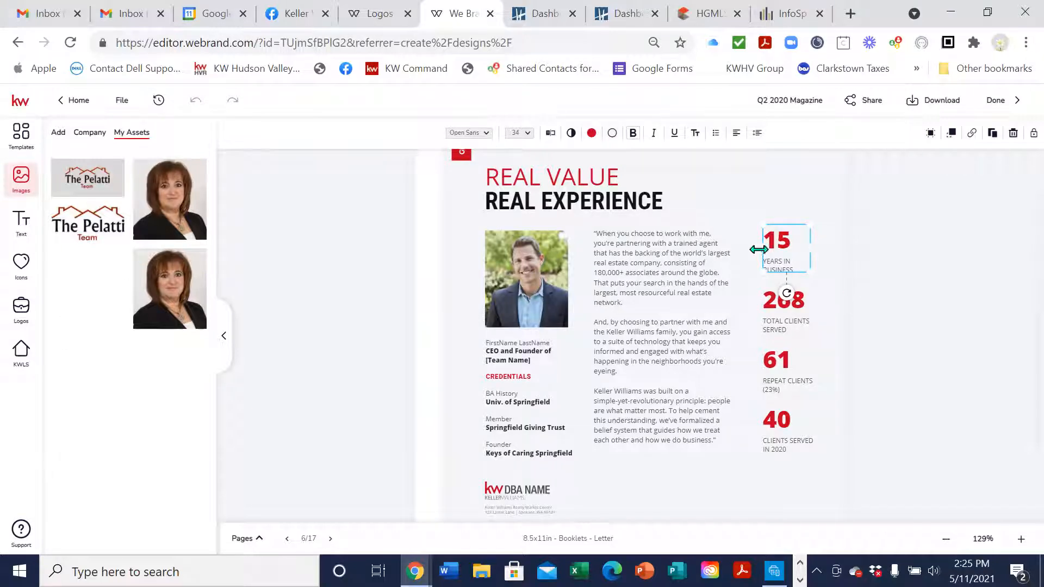
{"action": "left_click", "coordinate": [791, 240]}
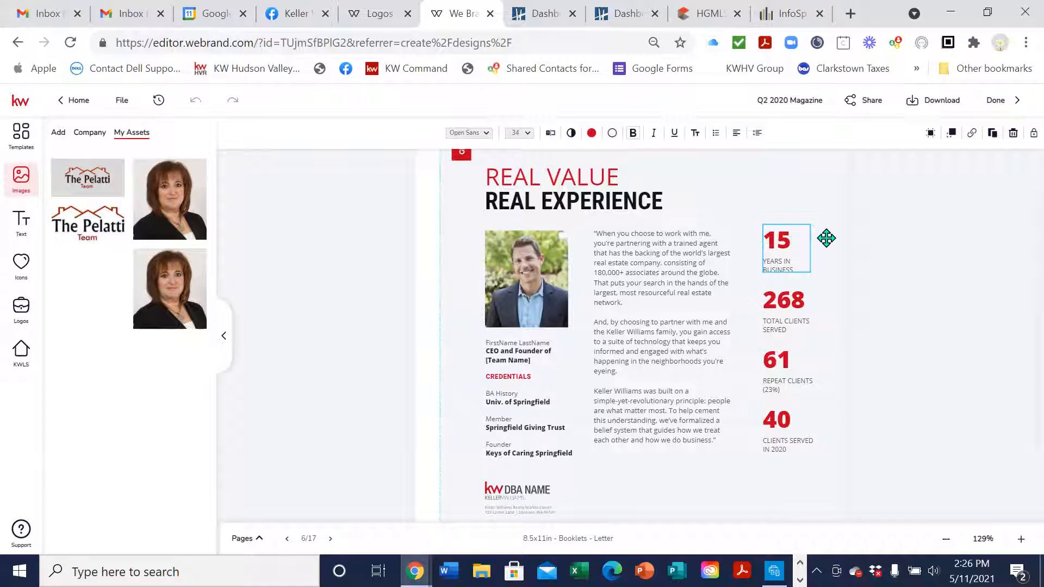
{"action": "left_click", "coordinate": [801, 265]}
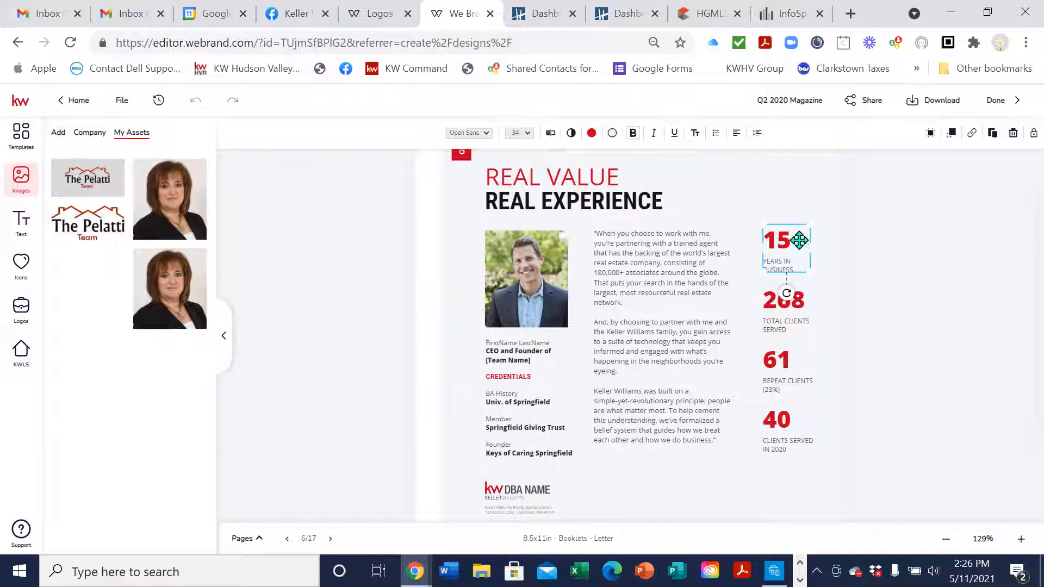
{"action": "left_click", "coordinate": [1013, 139]}
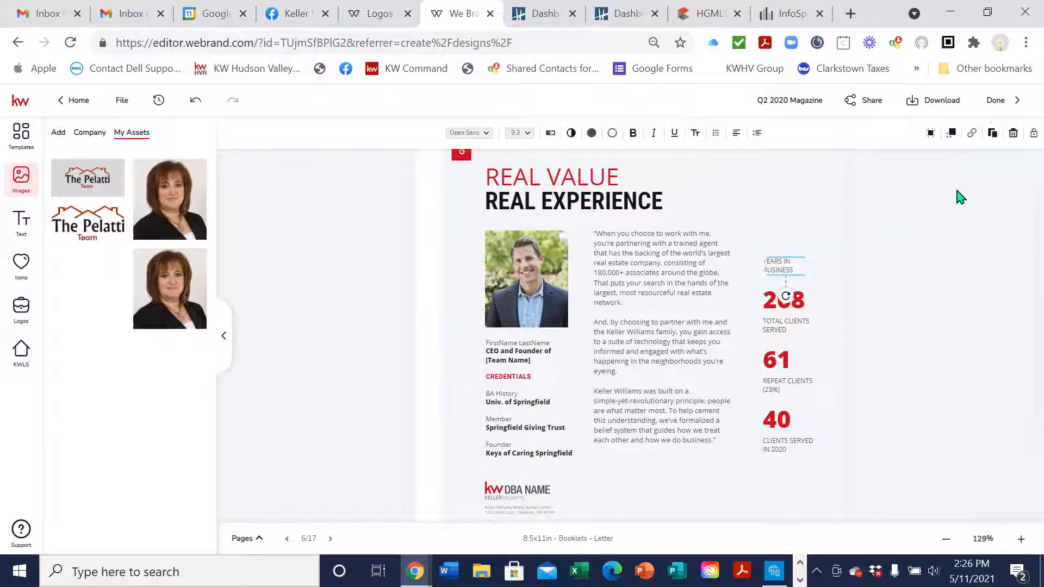
{"action": "left_click", "coordinate": [1013, 133]}
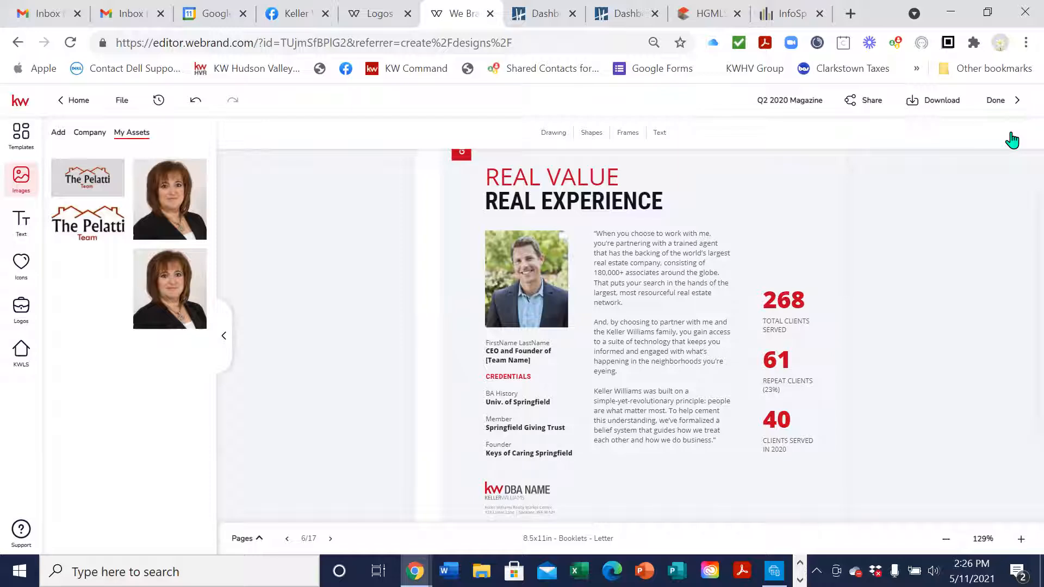
{"action": "scroll", "coordinate": [598, 215], "scroll_direction": "up", "scroll_amount": 2}
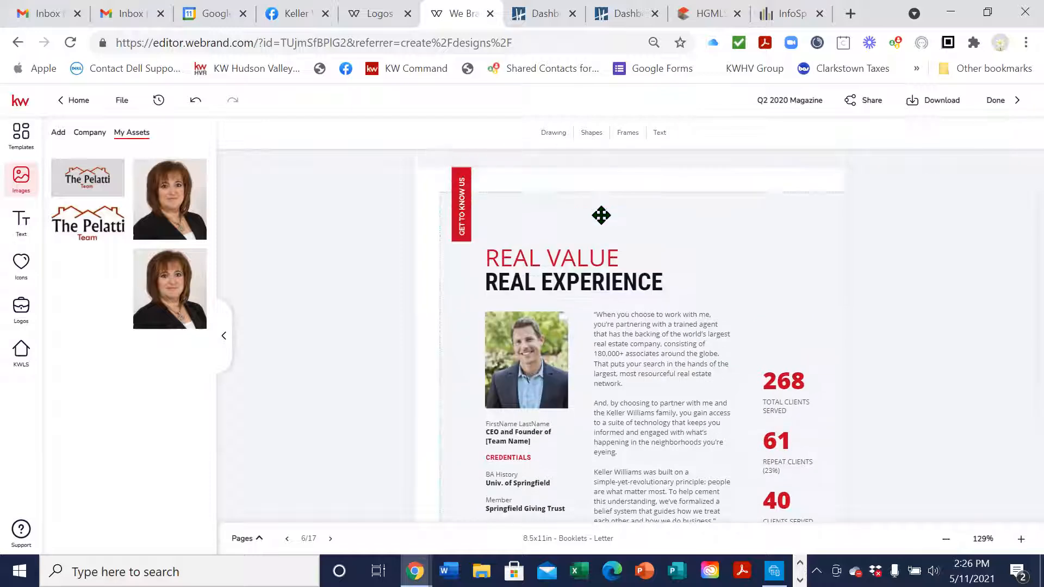
{"action": "left_click", "coordinate": [195, 101]}
{"action": "left_click", "coordinate": [195, 101]}
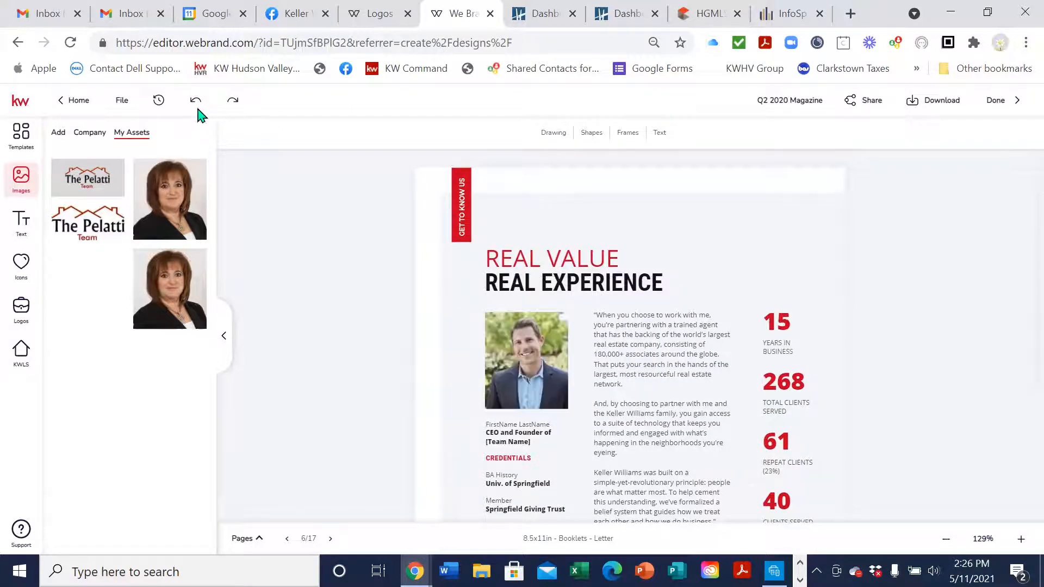
{"action": "scroll", "coordinate": [707, 321], "scroll_direction": "down", "scroll_amount": 3}
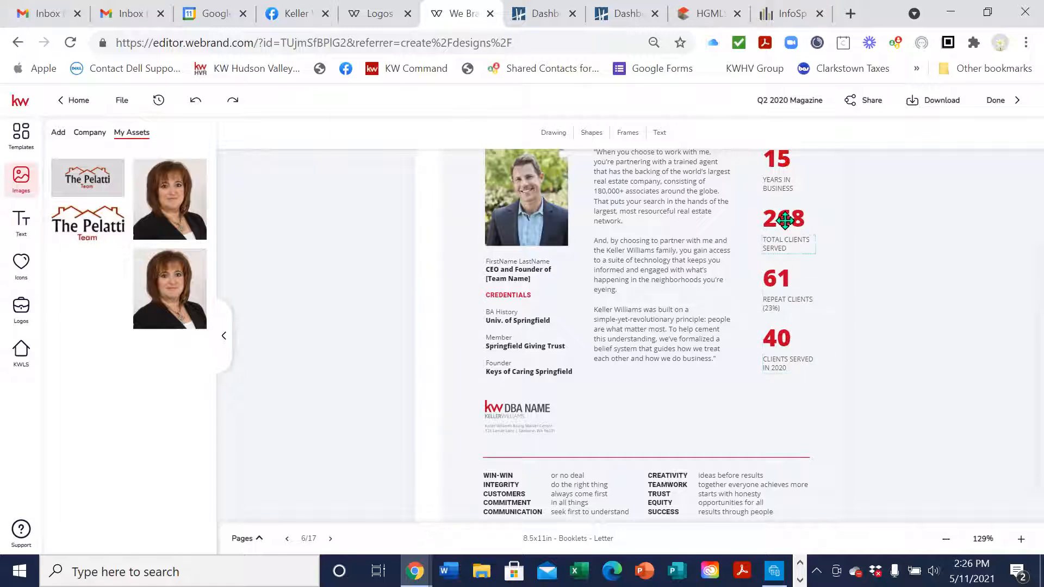
Replace the DBA NAME logo with the Hudson Valley Realty logo and enlarge it
{"action": "left_click", "coordinate": [525, 405]}
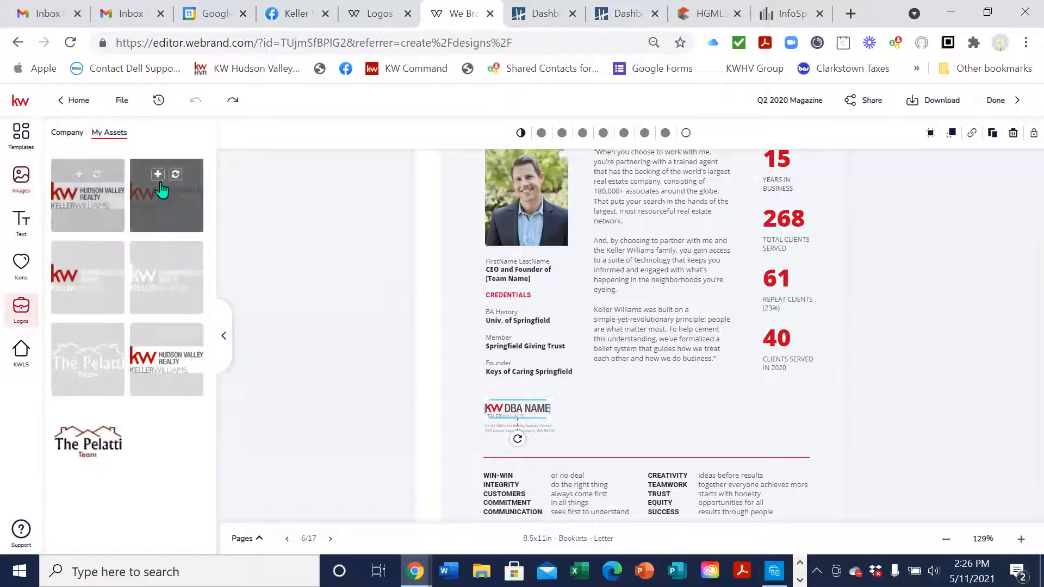
{"action": "left_click", "coordinate": [175, 174]}
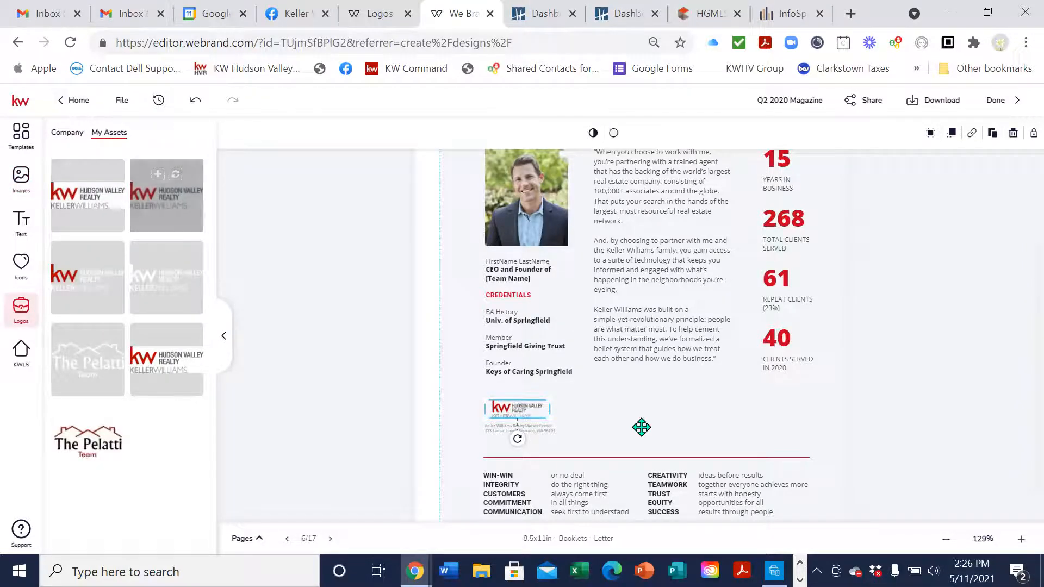
{"action": "mouse_move", "coordinate": [550, 399]}
{"action": "left_mouse_down"}
{"action": "mouse_move", "coordinate": [565, 388]}
{"action": "mouse_move", "coordinate": [539, 408]}
{"action": "left_mouse_up"}
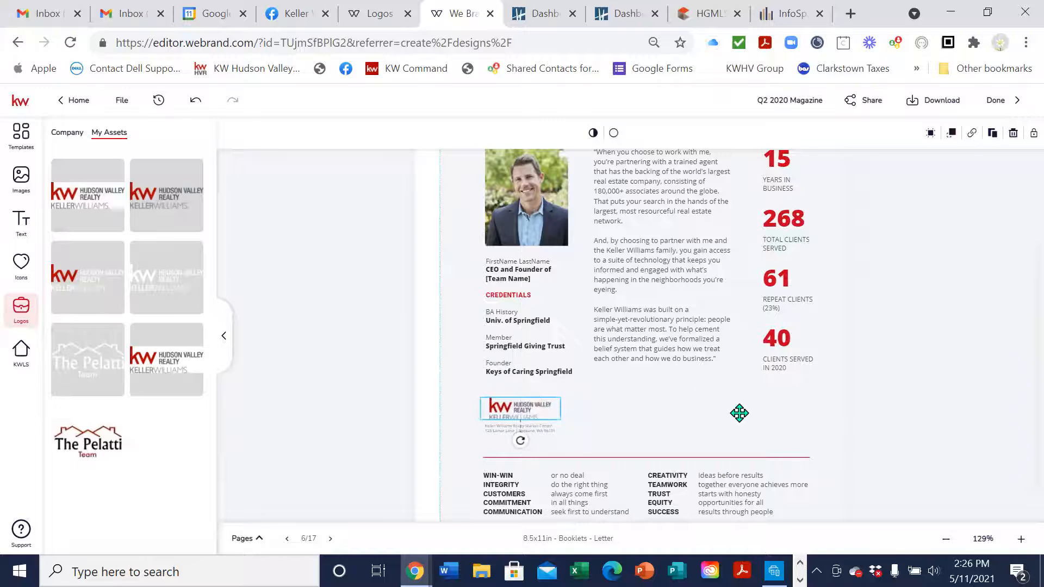
{"action": "scroll", "coordinate": [738, 419], "scroll_direction": "down", "scroll_amount": 1}
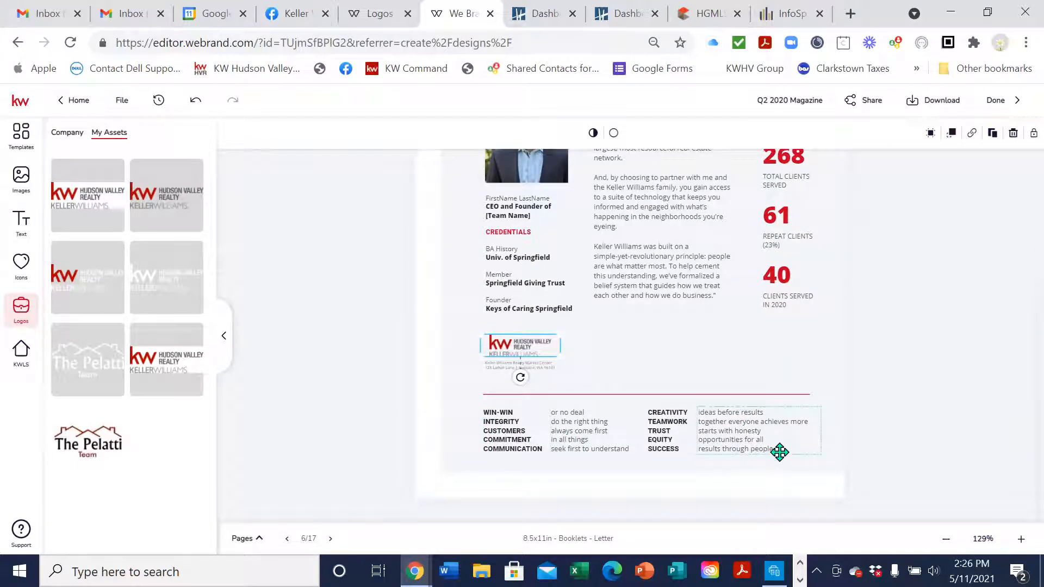
{"action": "scroll", "coordinate": [762, 419], "scroll_direction": "up", "scroll_amount": 3}
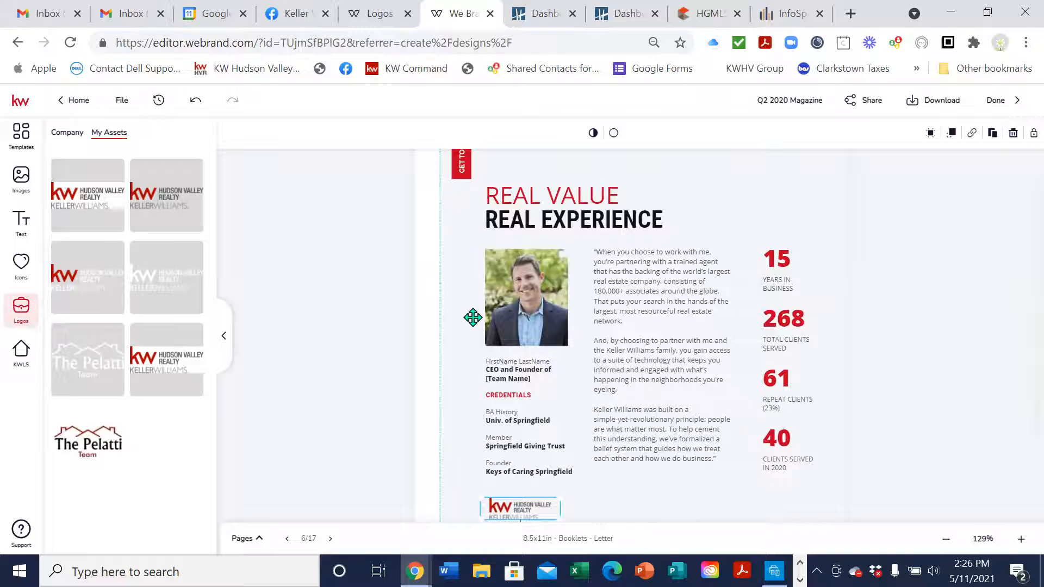
Replace the man's stock headshot with the agent's photo from My Assets
{"action": "left_click", "coordinate": [506, 314]}
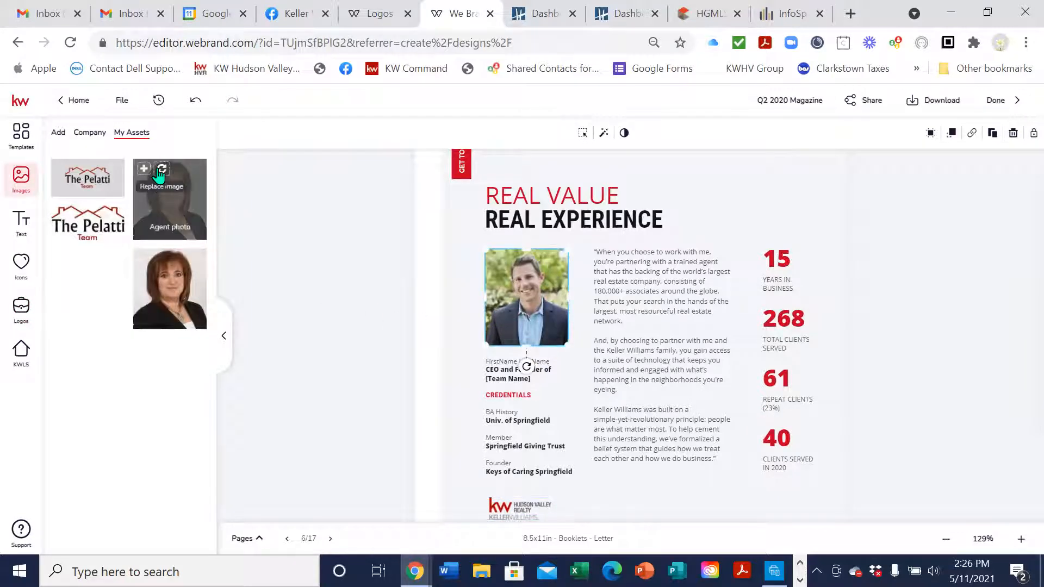
{"action": "left_click", "coordinate": [160, 172]}
{"action": "left_click", "coordinate": [899, 269]}
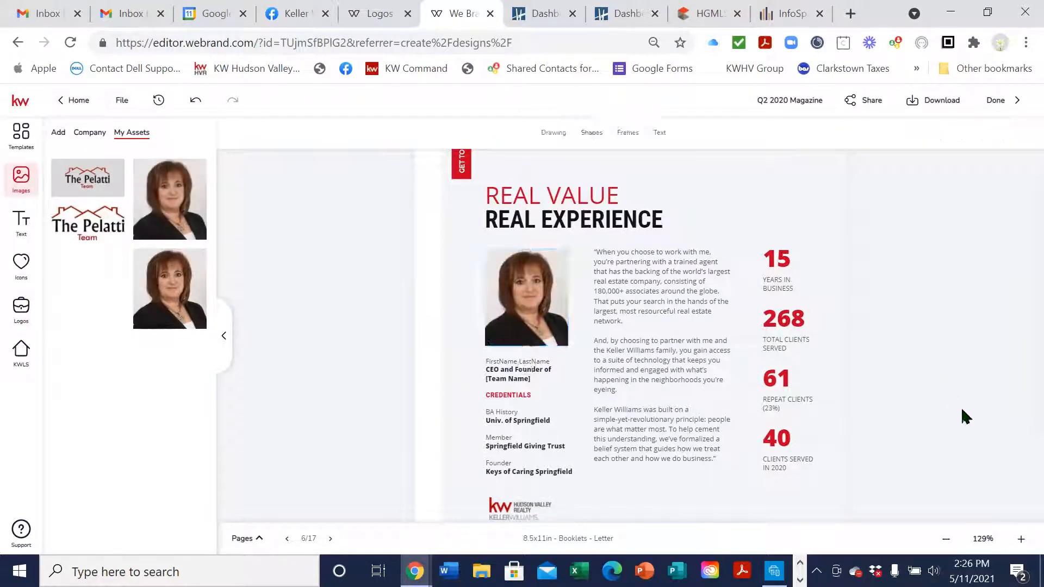
{"action": "scroll", "coordinate": [963, 416], "scroll_direction": "down", "scroll_amount": 1}
{"action": "scroll", "coordinate": [961, 422], "scroll_direction": "down", "scroll_amount": 2}
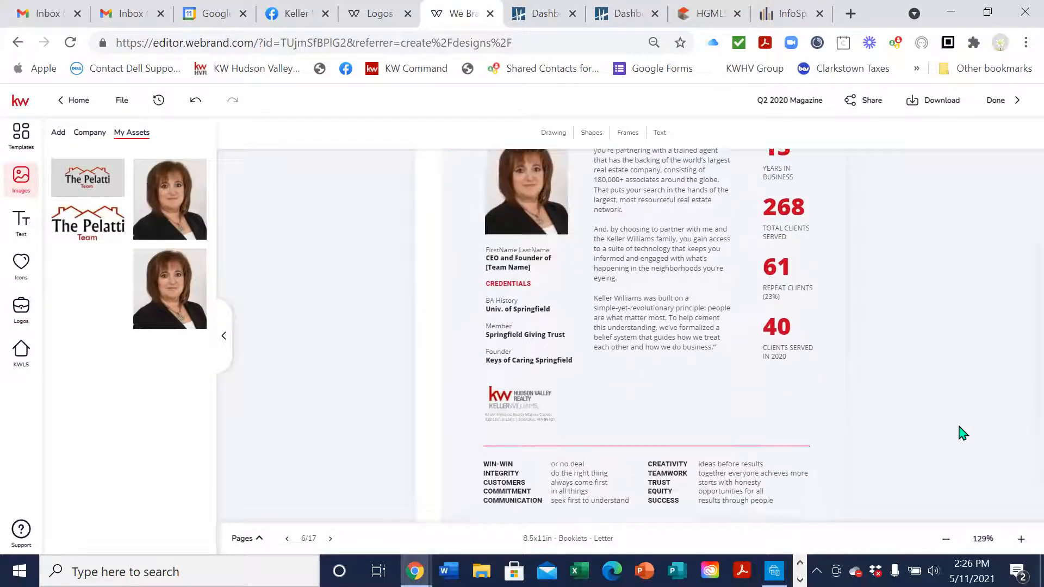
Go to page 7, the Success Stories page, and zoom in
{"action": "left_click", "coordinate": [331, 539]}
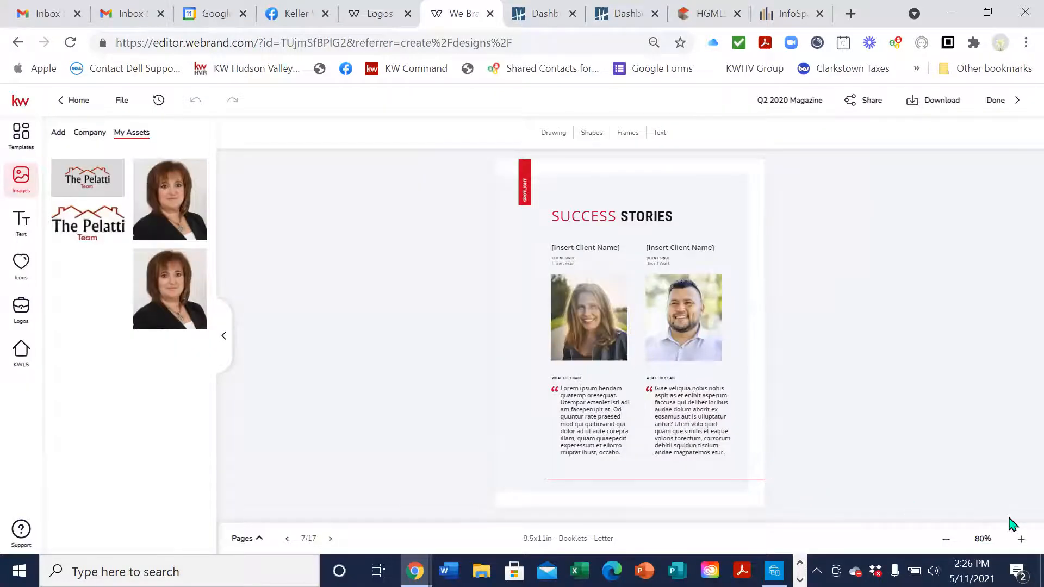
{"action": "left_click", "coordinate": [1021, 539]}
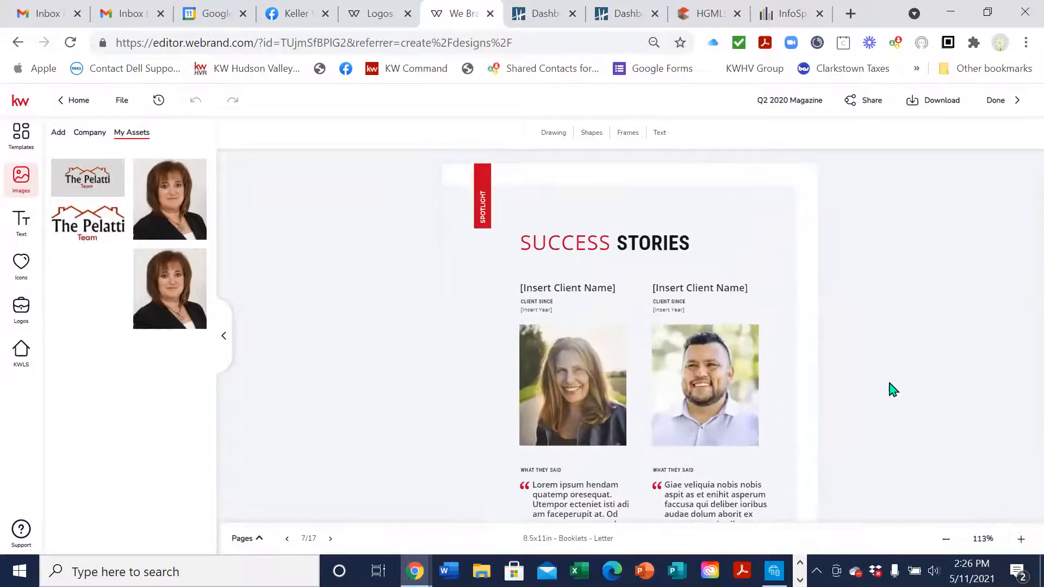
{"action": "scroll", "coordinate": [893, 390], "scroll_direction": "down", "scroll_amount": 2}
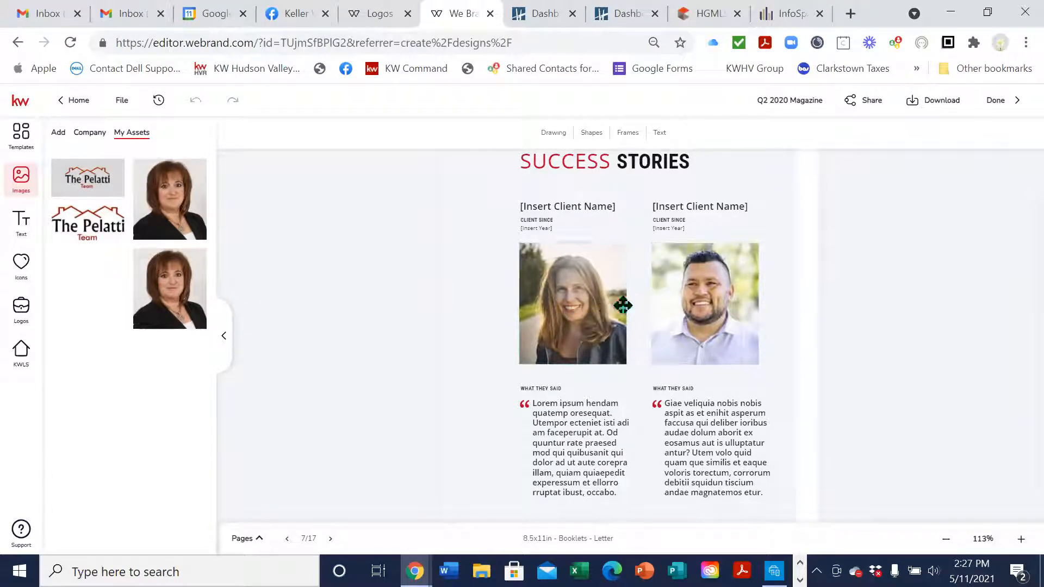
Delete both client photos and their two leftover image placeholders
{"action": "left_click", "coordinate": [602, 312]}
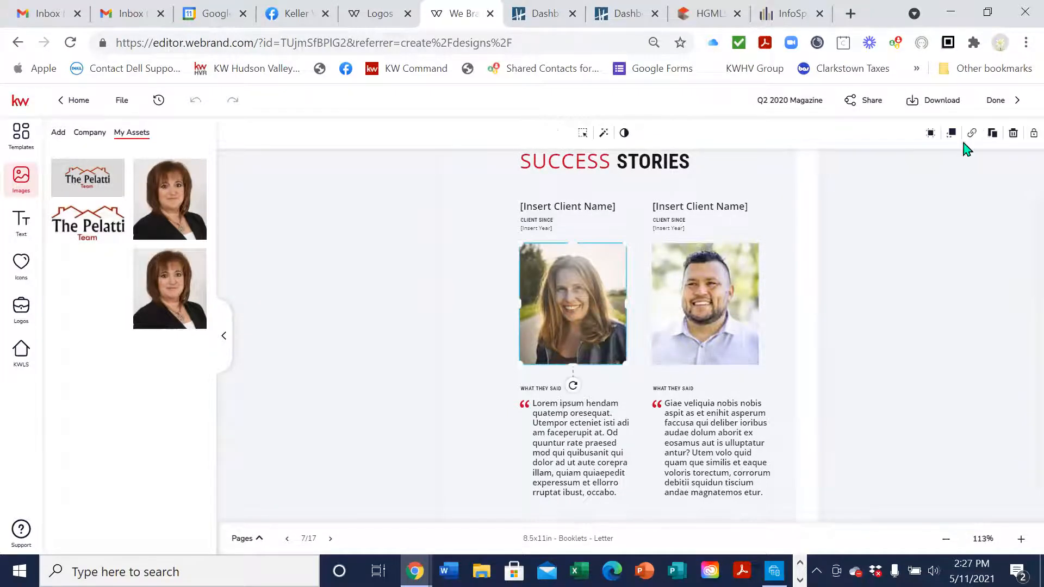
{"action": "left_click", "coordinate": [1013, 136]}
{"action": "left_click", "coordinate": [720, 293]}
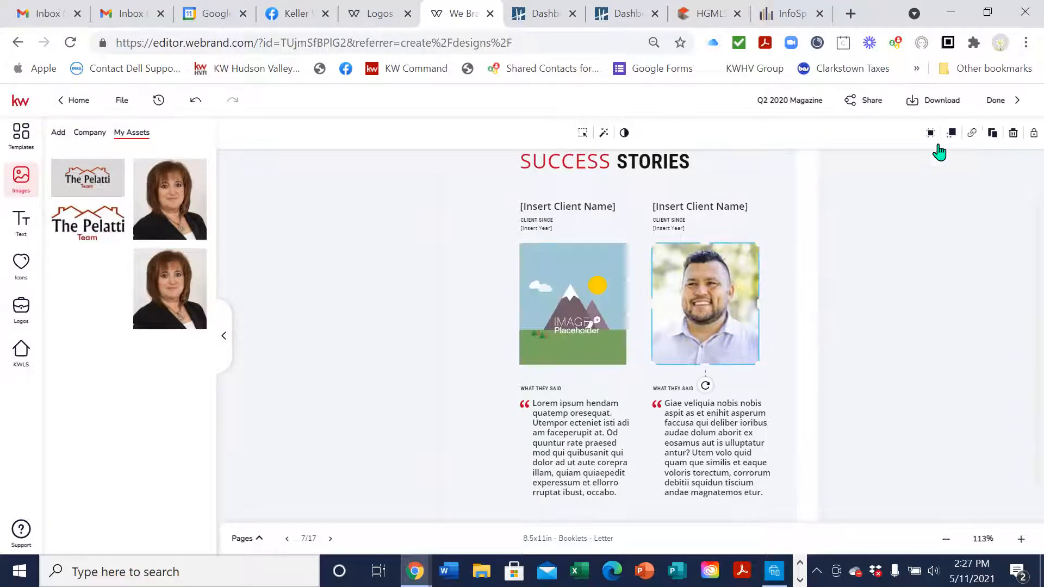
{"action": "left_click", "coordinate": [1013, 133]}
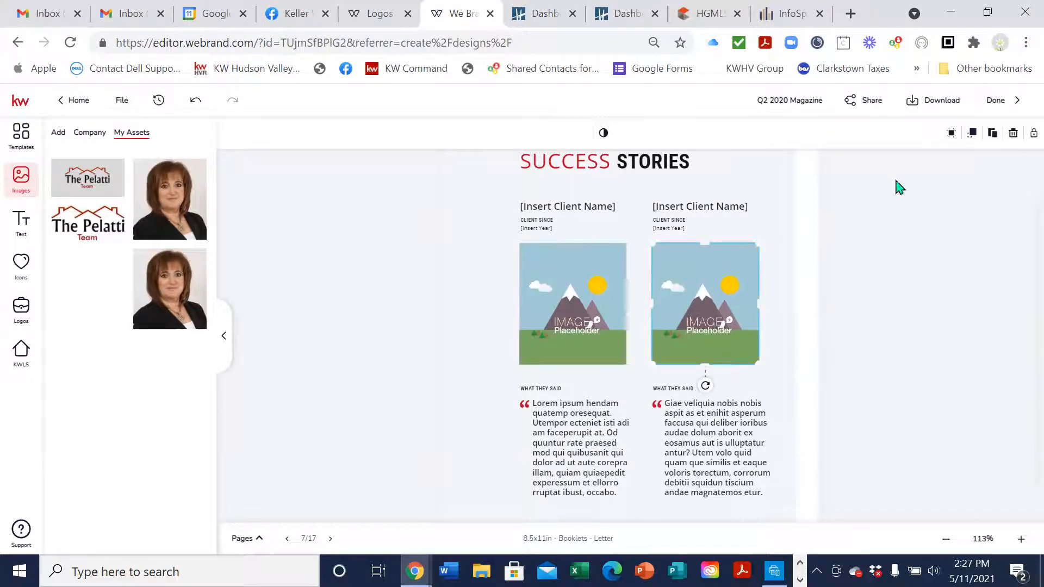
{"action": "left_click", "coordinate": [1013, 134]}
{"action": "left_click", "coordinate": [535, 304]}
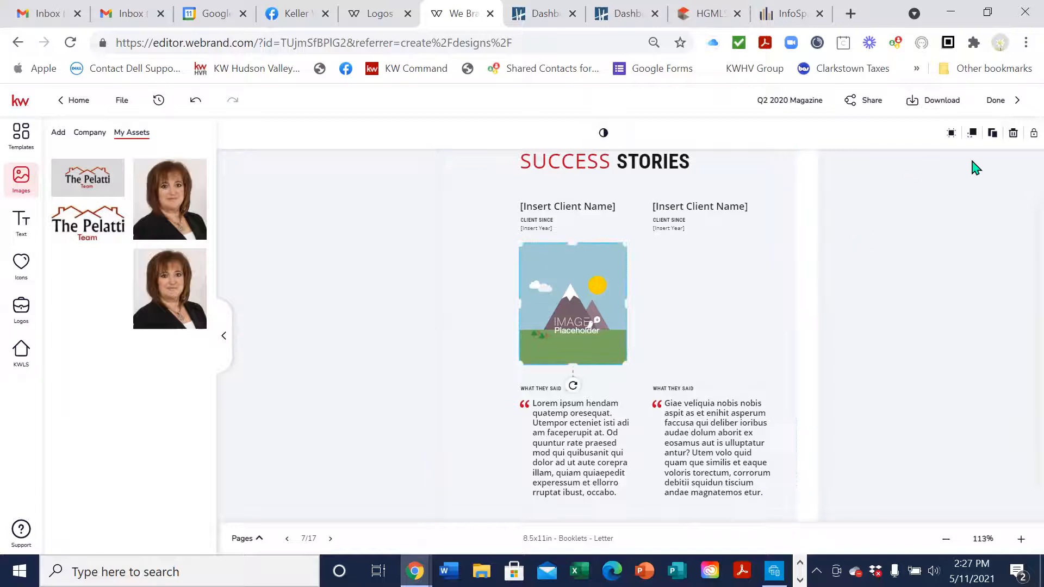
{"action": "left_click", "coordinate": [1012, 134]}
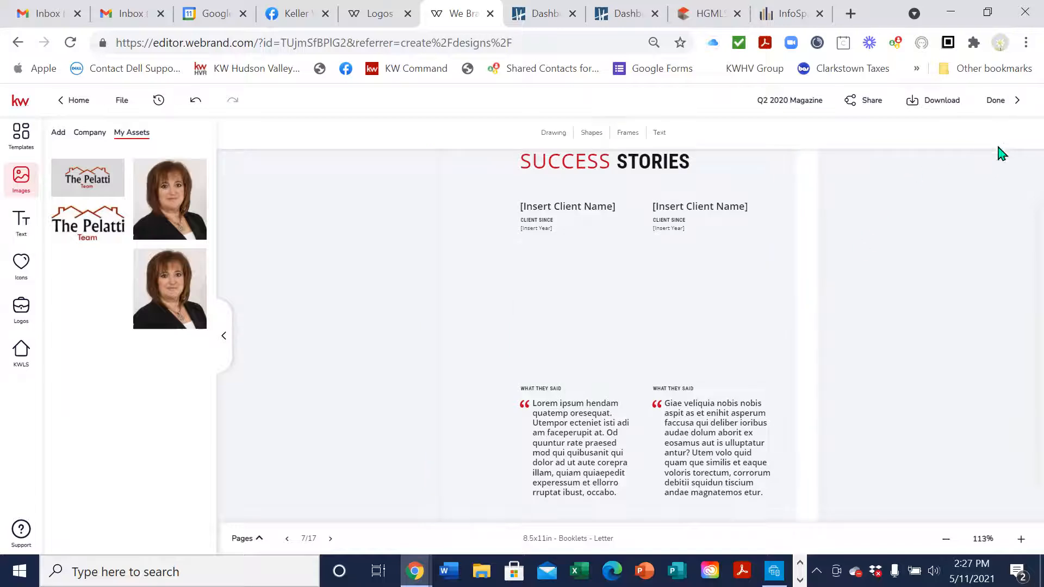
Duplicate the testimonial body text into the empty space of both columns
{"action": "left_click", "coordinate": [589, 422]}
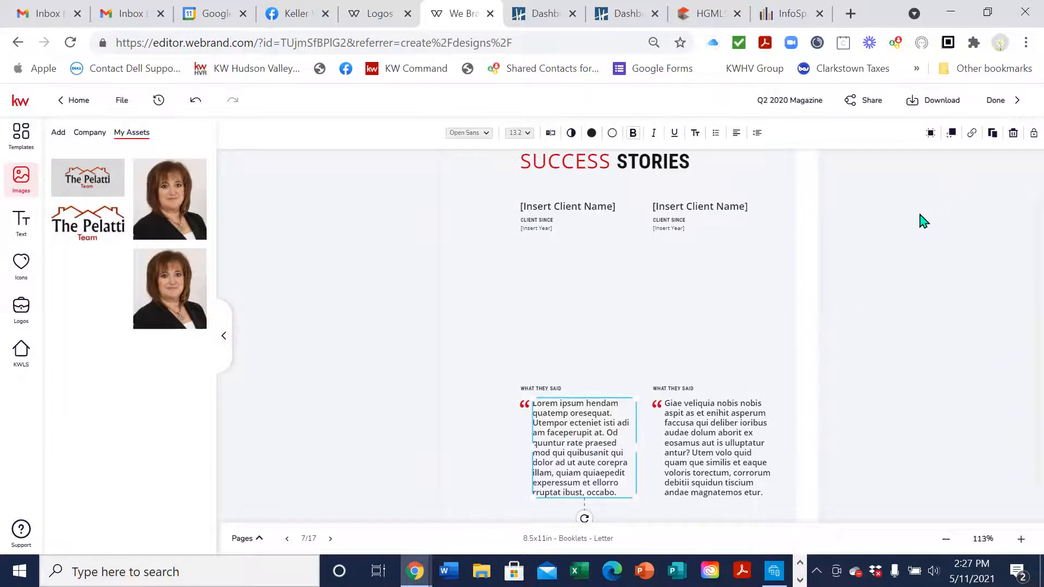
{"action": "left_click", "coordinate": [993, 143]}
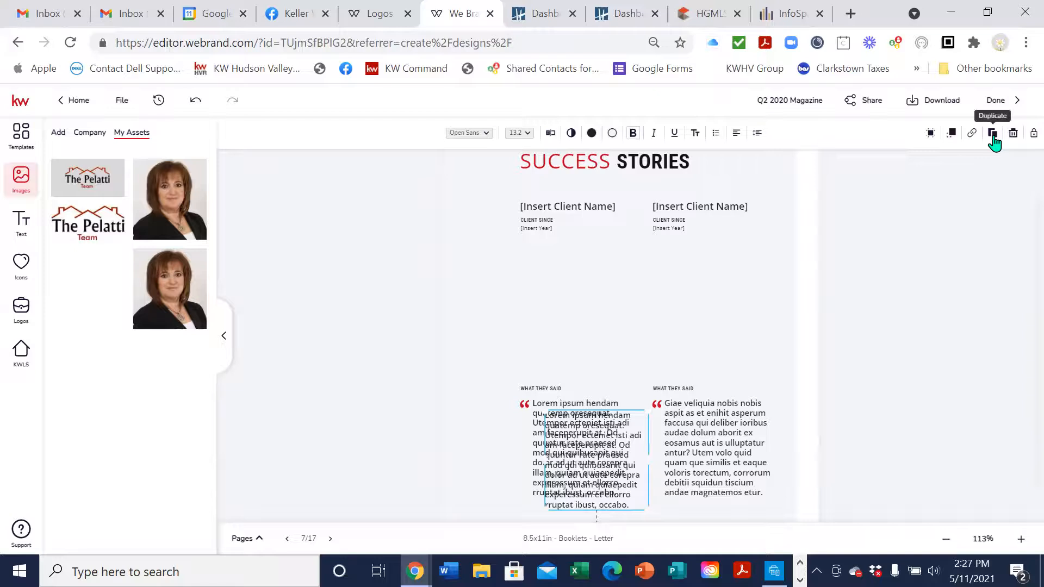
{"action": "left_click_drag", "start_coordinate": [611, 485], "coordinate": [581, 321]}
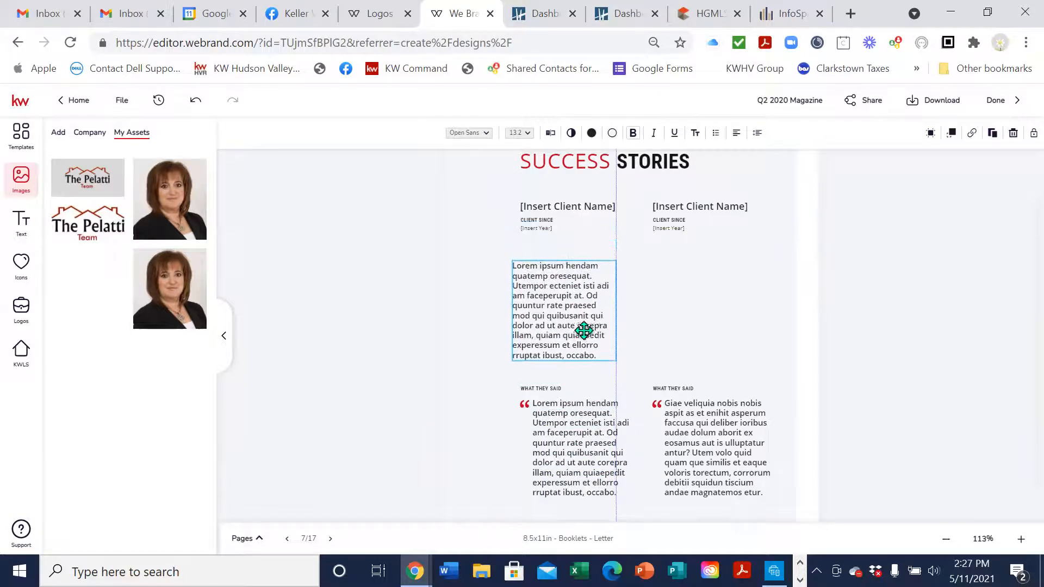
{"action": "left_click", "coordinate": [993, 141]}
{"action": "left_click_drag", "start_coordinate": [680, 321], "coordinate": [743, 319]}
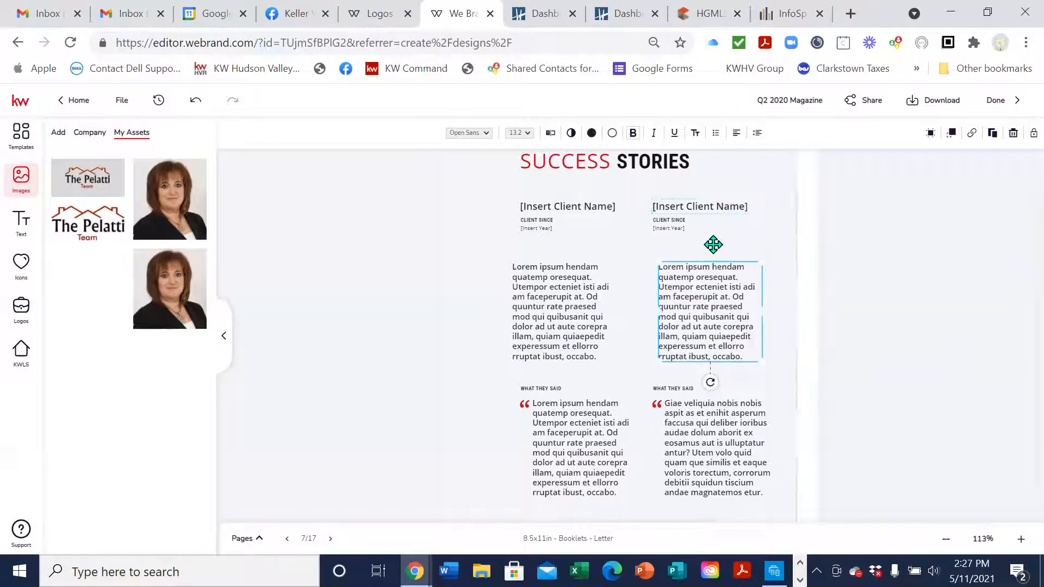
{"action": "left_click_drag", "start_coordinate": [704, 289], "coordinate": [700, 267]}
{"action": "left_click_drag", "start_coordinate": [595, 298], "coordinate": [594, 288]}
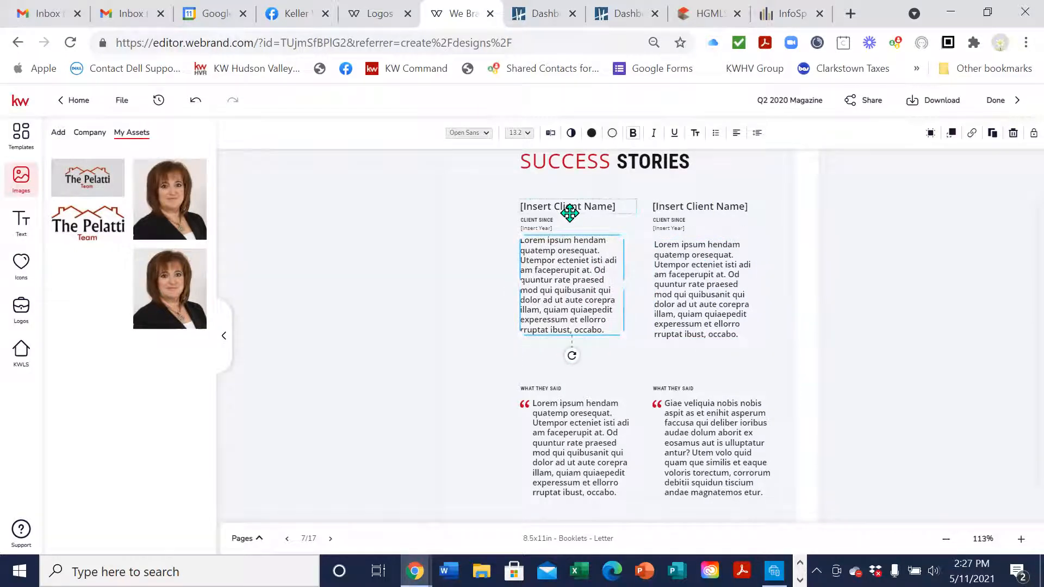
Duplicate the client name placeholder above each lower testimonial in both columns
{"action": "left_click", "coordinate": [549, 206]}
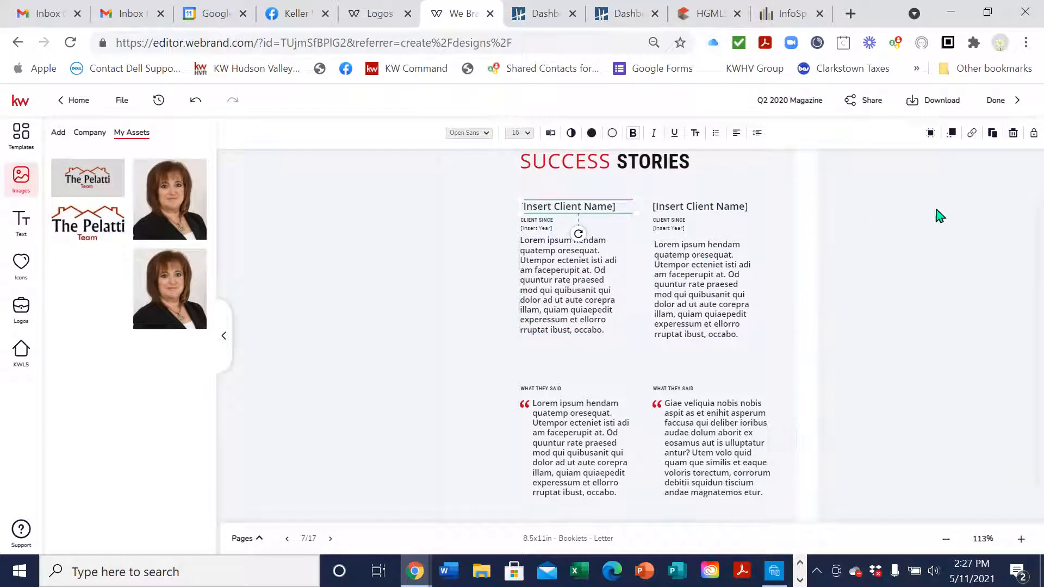
{"action": "left_click", "coordinate": [992, 138]}
{"action": "left_click_drag", "start_coordinate": [601, 218], "coordinate": [591, 366]}
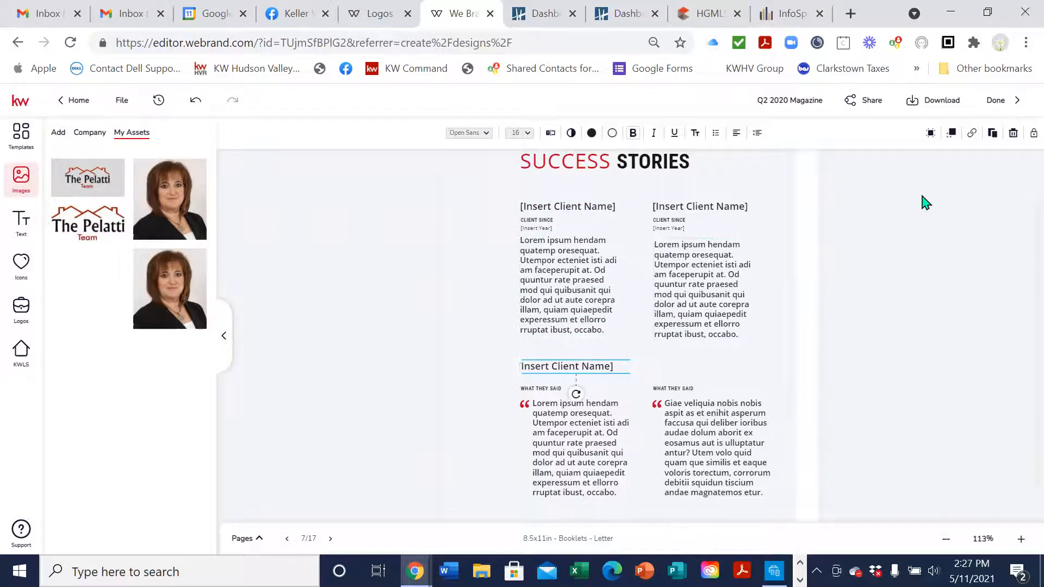
{"action": "double_click", "coordinate": [569, 365]}
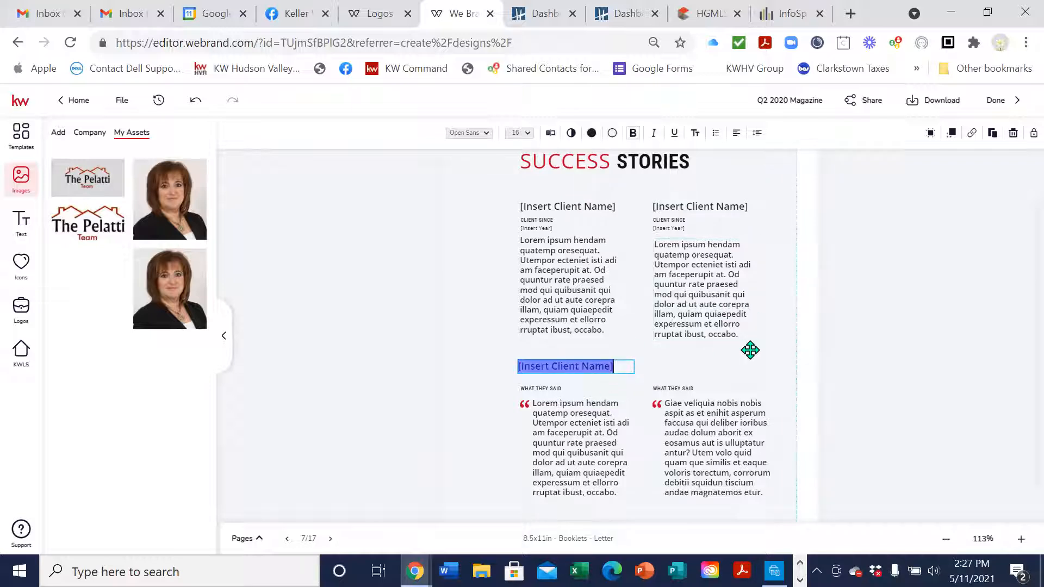
{"action": "left_click", "coordinate": [635, 365]}
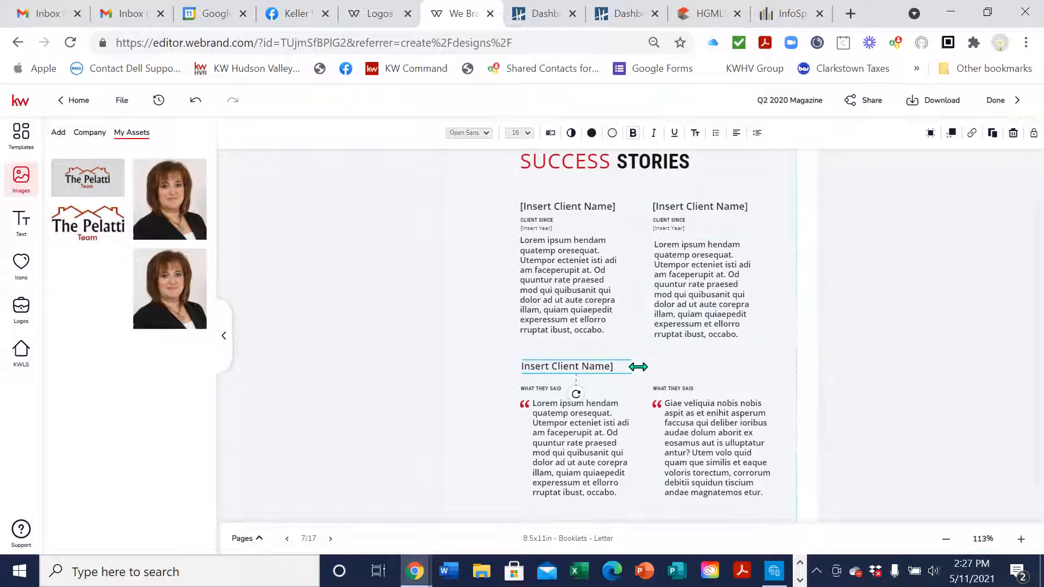
{"action": "left_click", "coordinate": [994, 133]}
{"action": "left_click_drag", "start_coordinate": [702, 361], "coordinate": [740, 361]}
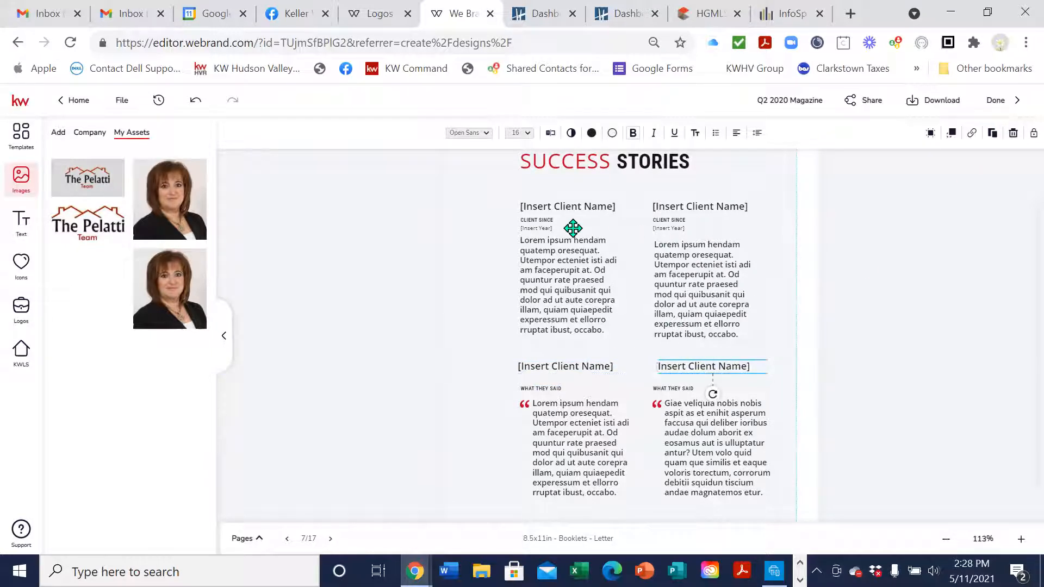
Add a copied CLIENT SINCE label under each lower client name
{"action": "left_click", "coordinate": [541, 218]}
{"action": "left_click", "coordinate": [991, 135]}
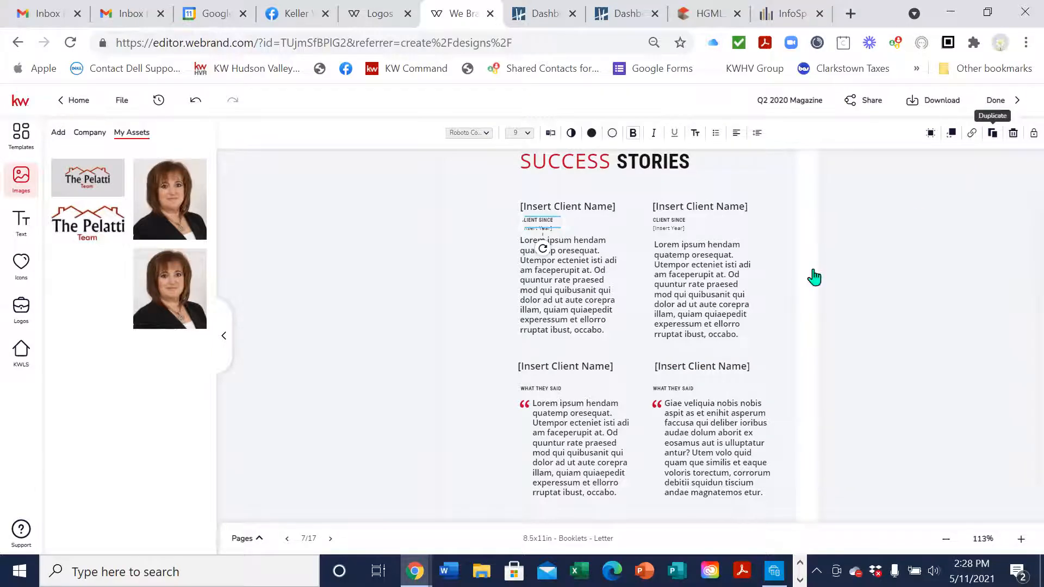
{"action": "left_click_drag", "start_coordinate": [558, 240], "coordinate": [547, 378]}
{"action": "left_click", "coordinate": [684, 218]}
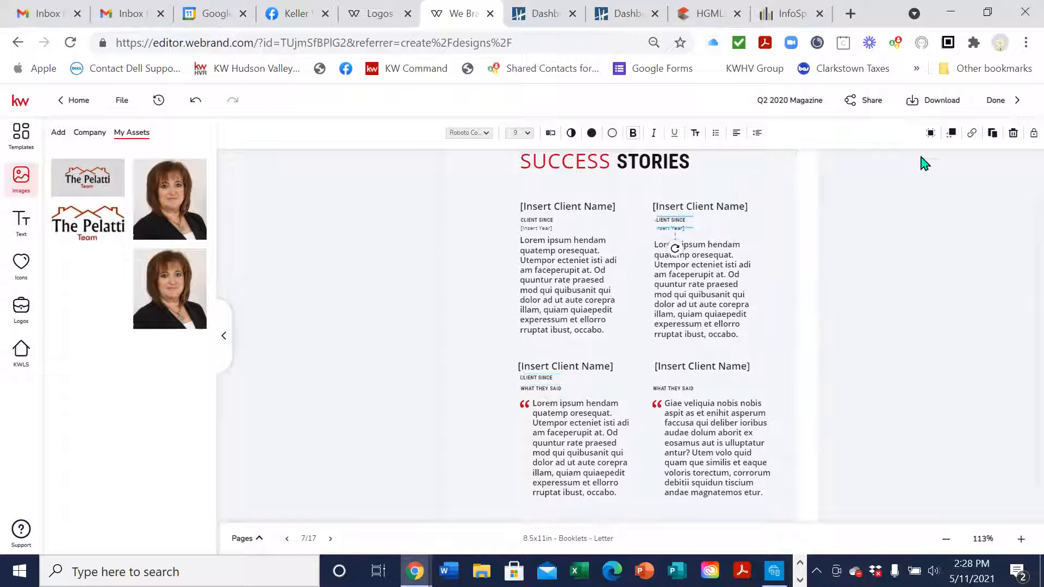
{"action": "mouse_move", "coordinate": [693, 240]}
{"action": "left_mouse_down"}
{"action": "mouse_move", "coordinate": [690, 391]}
{"action": "mouse_move", "coordinate": [687, 377]}
{"action": "left_mouse_up"}
{"action": "left_click", "coordinate": [874, 349]}
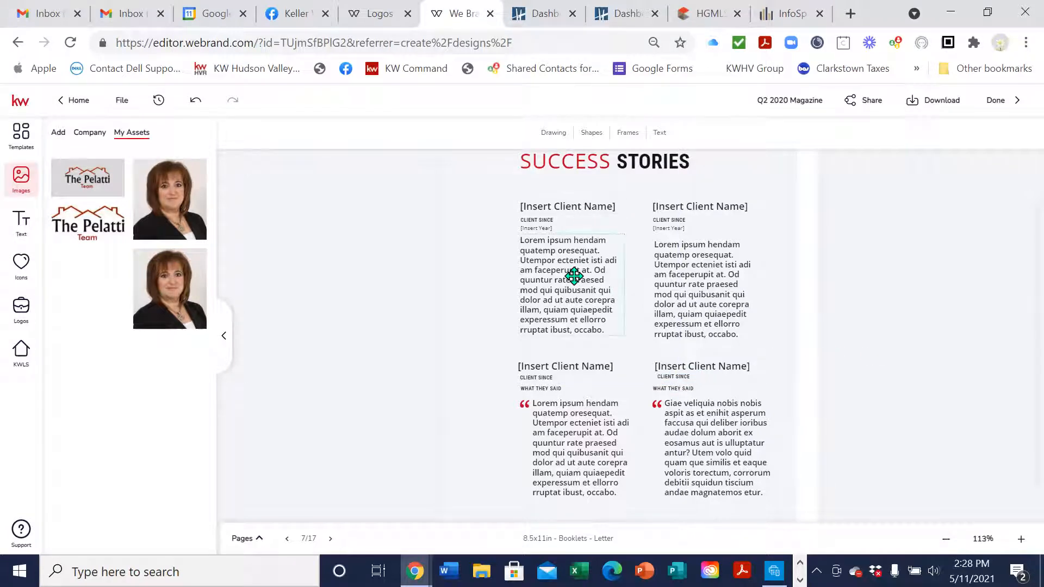
Move the extra red quote mark beside the upper-left testimonial, undoing one misplaced move
{"action": "left_click", "coordinate": [528, 445]}
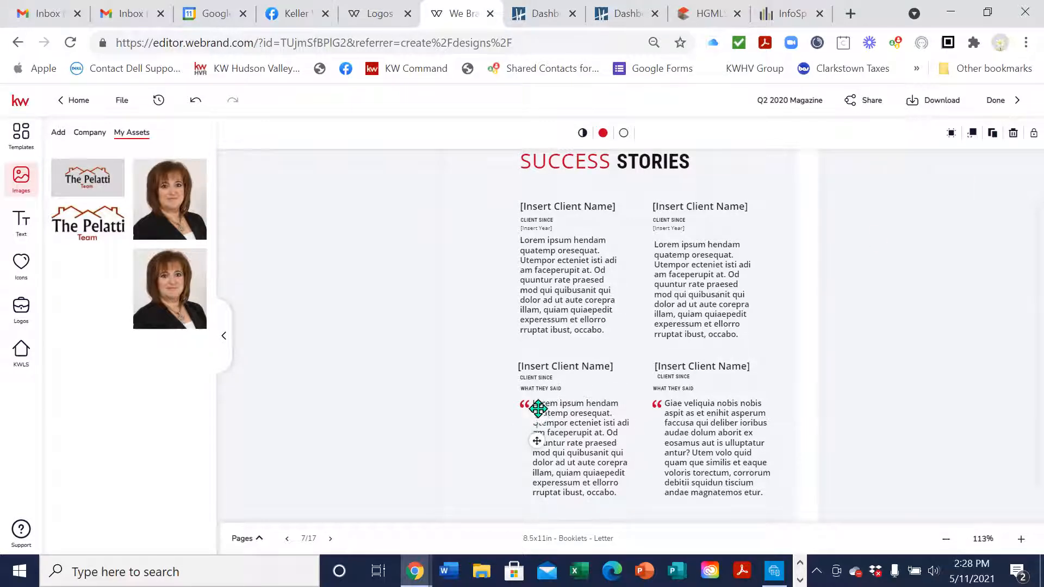
{"action": "left_click_drag", "start_coordinate": [534, 360], "coordinate": [525, 463]}
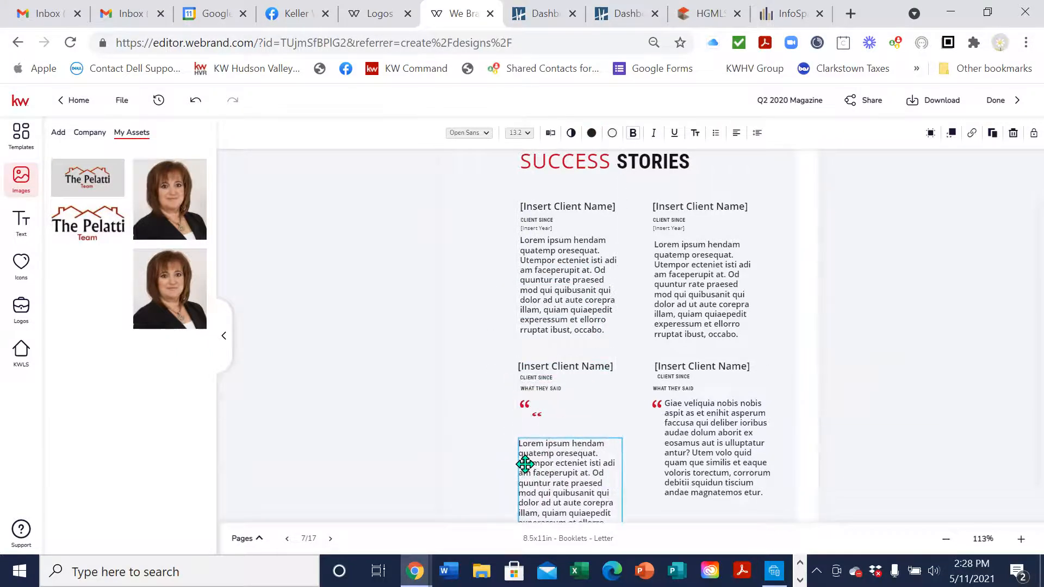
{"action": "left_click_drag", "start_coordinate": [529, 413], "coordinate": [551, 438]}
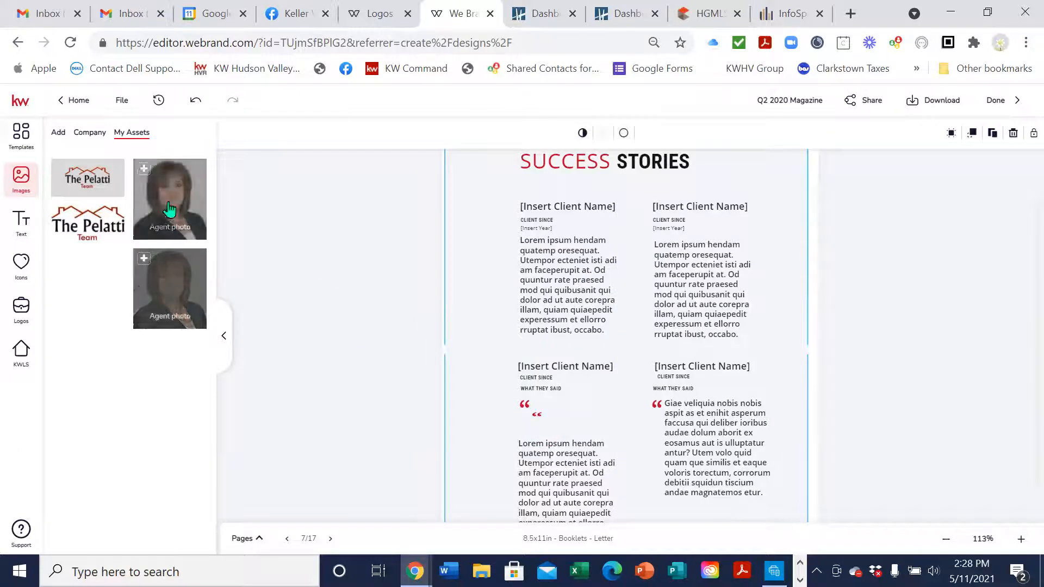
{"action": "left_click", "coordinate": [197, 102]}
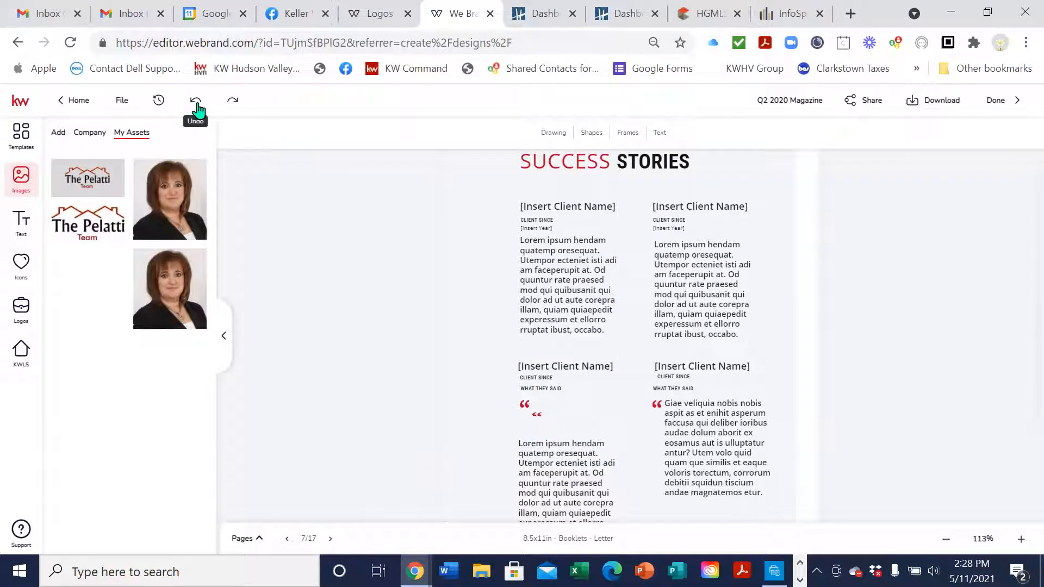
{"action": "left_click", "coordinate": [539, 415]}
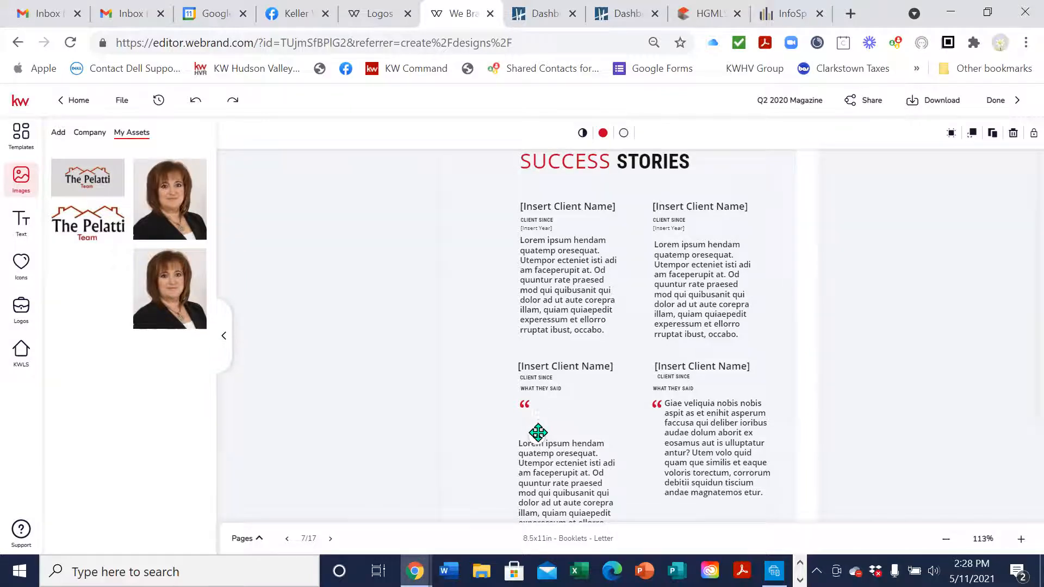
{"action": "left_click_drag", "start_coordinate": [533, 430], "coordinate": [507, 263]}
{"action": "left_click", "coordinate": [759, 265]}
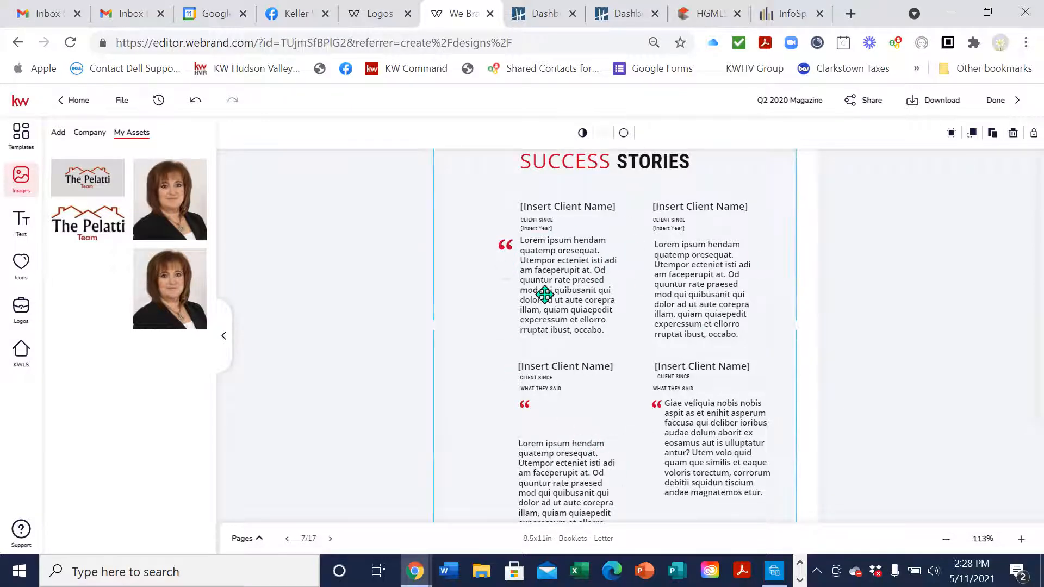
Align both left testimonials with their quote marks and move on to page 8
{"action": "left_click_drag", "start_coordinate": [578, 289], "coordinate": [576, 293]}
{"action": "scroll", "coordinate": [665, 334], "scroll_direction": "up", "scroll_amount": 2}
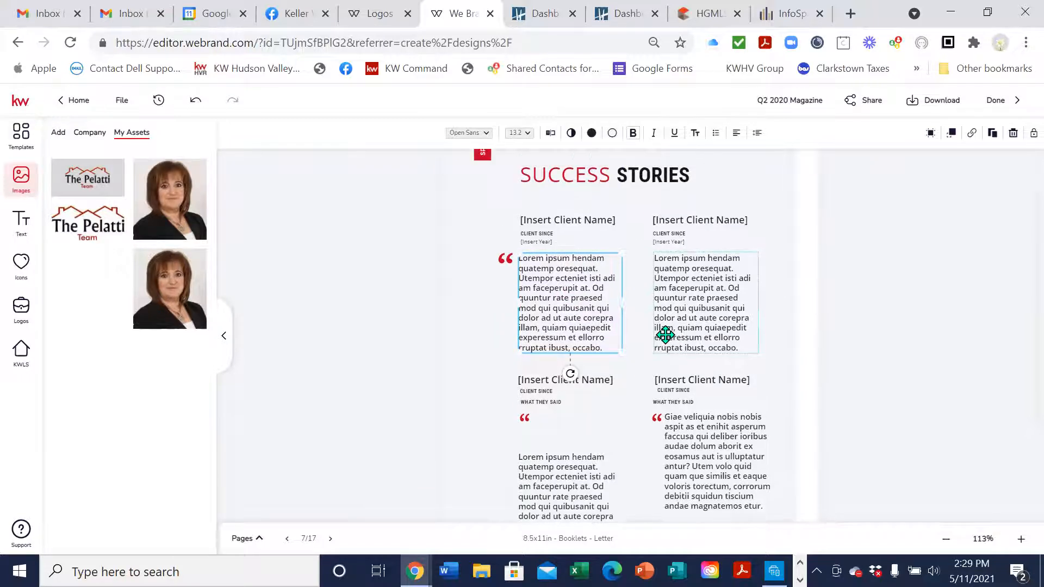
{"action": "scroll", "coordinate": [664, 333], "scroll_direction": "down", "scroll_amount": 3}
{"action": "left_click_drag", "start_coordinate": [591, 378], "coordinate": [599, 368]}
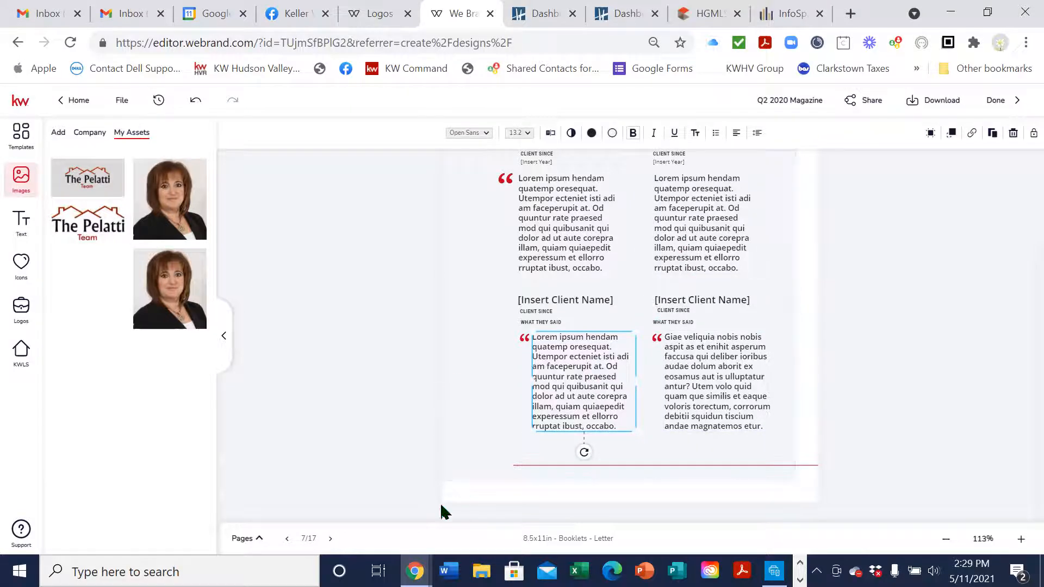
{"action": "left_click", "coordinate": [331, 539]}
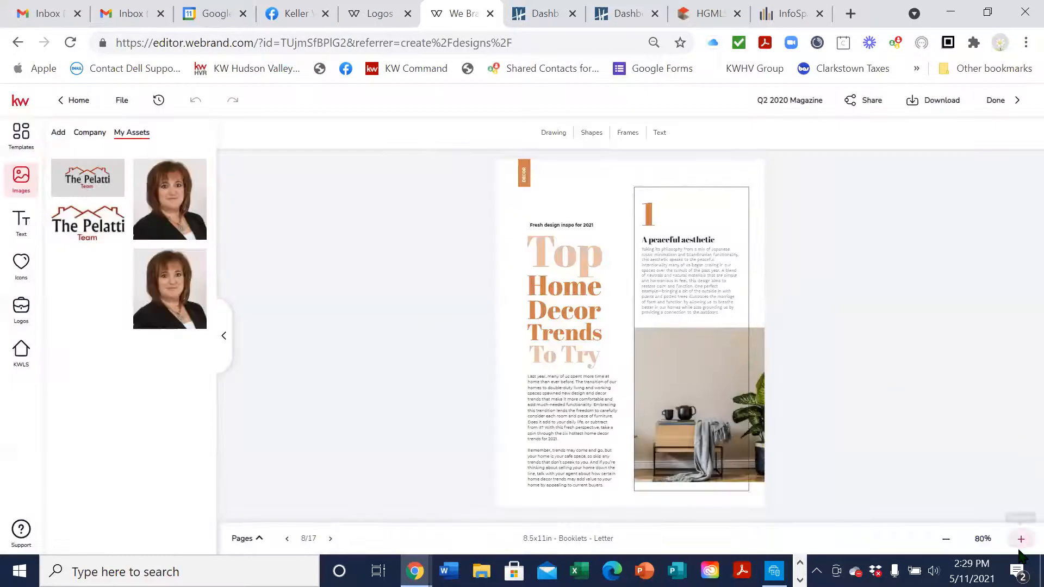
Page through the design-trend articles to the page 11 Featured Listing, zooming in on each
{"action": "left_click", "coordinate": [1021, 538]}
{"action": "scroll", "coordinate": [905, 323], "scroll_direction": "down", "scroll_amount": 3}
{"action": "scroll", "coordinate": [905, 321], "scroll_direction": "down", "scroll_amount": 1}
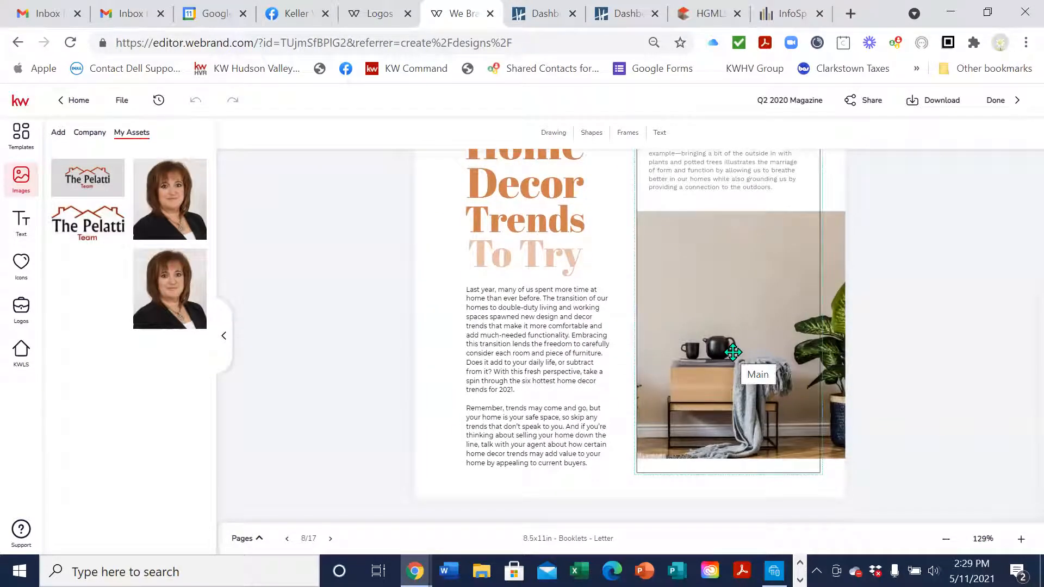
{"action": "left_click", "coordinate": [331, 540]}
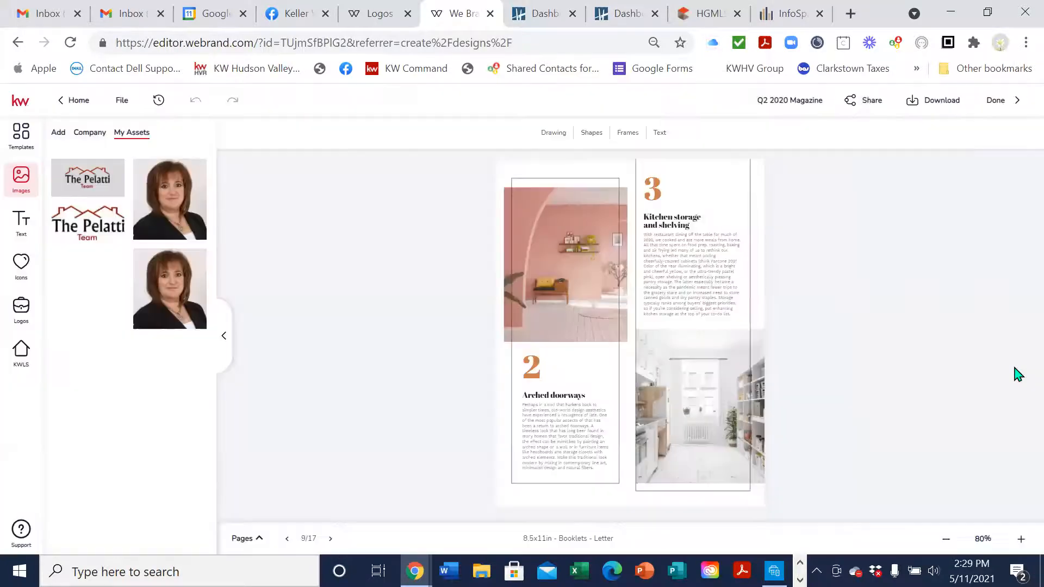
{"action": "left_click", "coordinate": [1021, 538]}
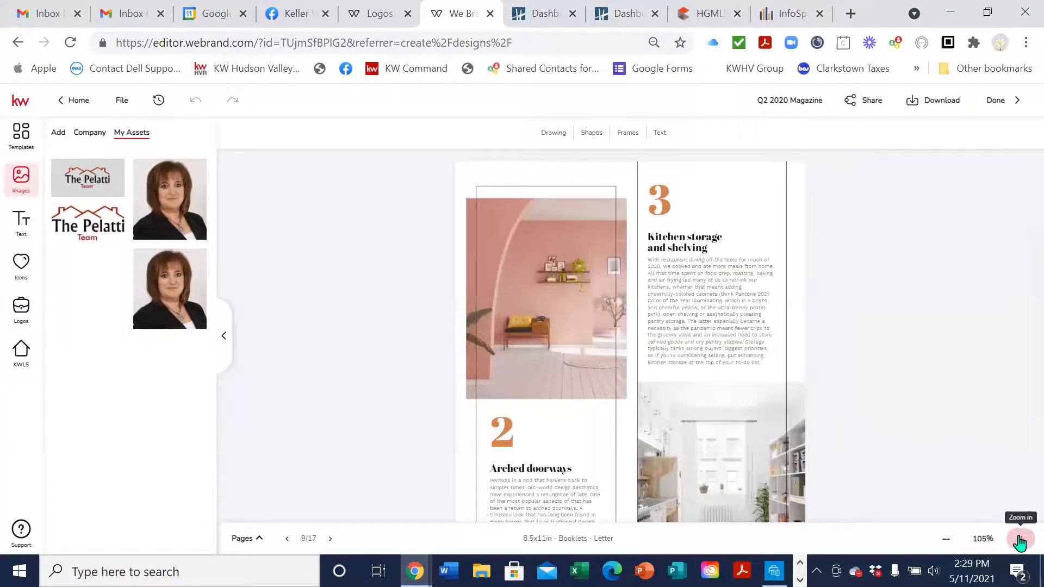
{"action": "scroll", "coordinate": [955, 347], "scroll_direction": "down", "scroll_amount": 4}
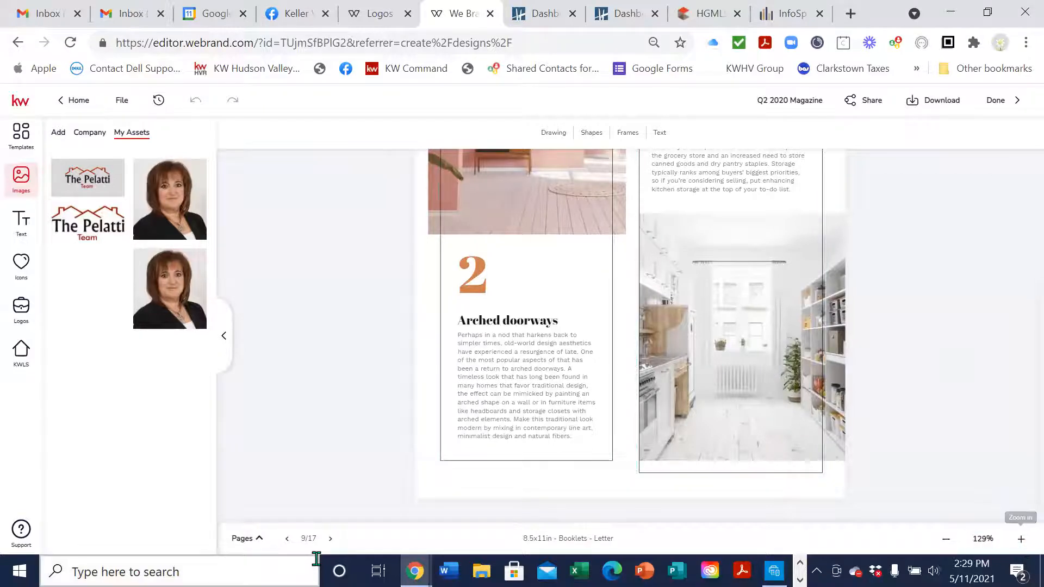
{"action": "left_click", "coordinate": [330, 539]}
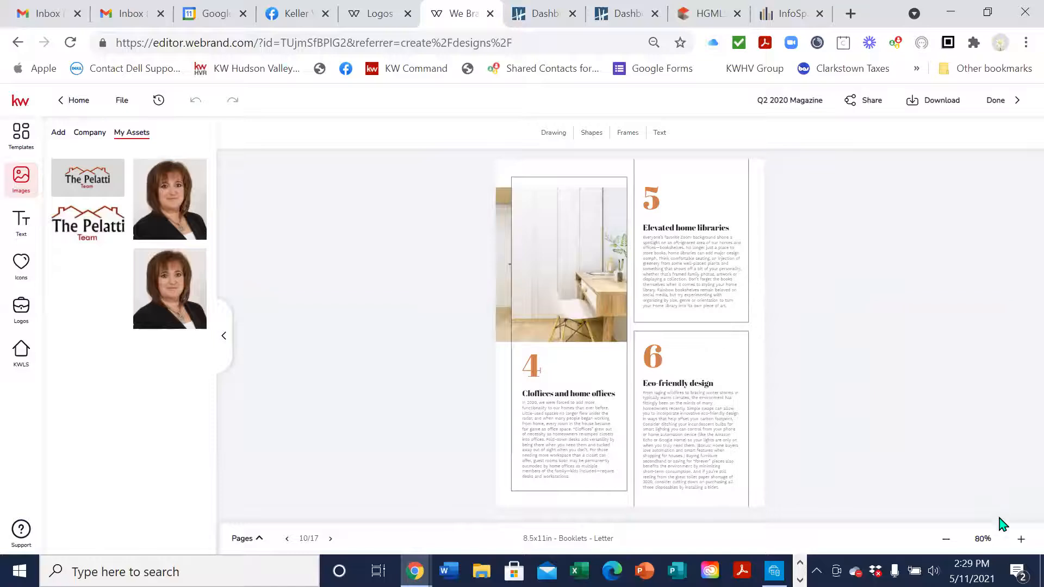
{"action": "left_click", "coordinate": [1020, 538]}
{"action": "scroll", "coordinate": [860, 294], "scroll_direction": "down", "scroll_amount": 2}
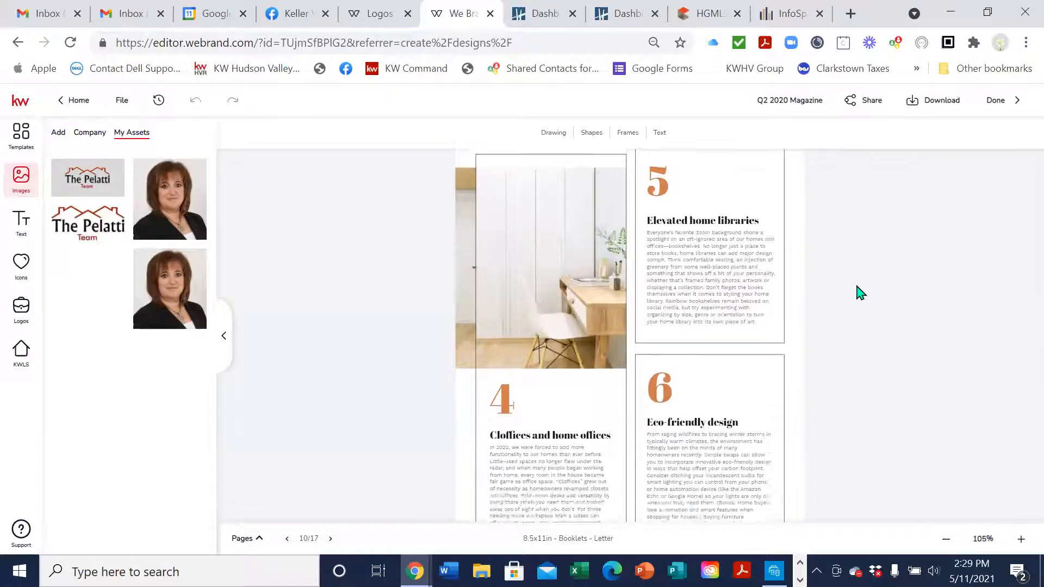
{"action": "scroll", "coordinate": [524, 296], "scroll_direction": "down", "scroll_amount": 3}
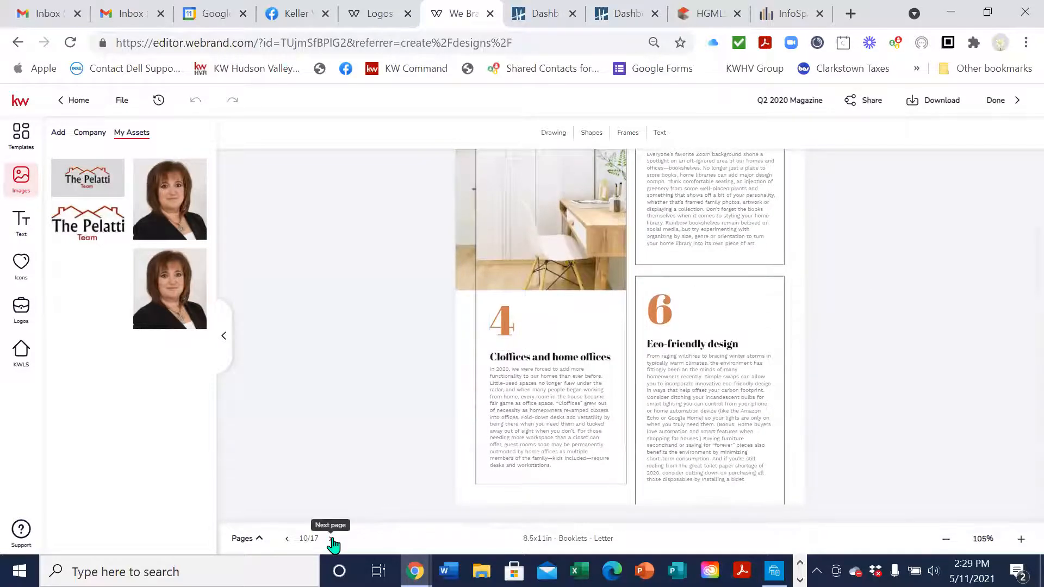
{"action": "left_click", "coordinate": [330, 538]}
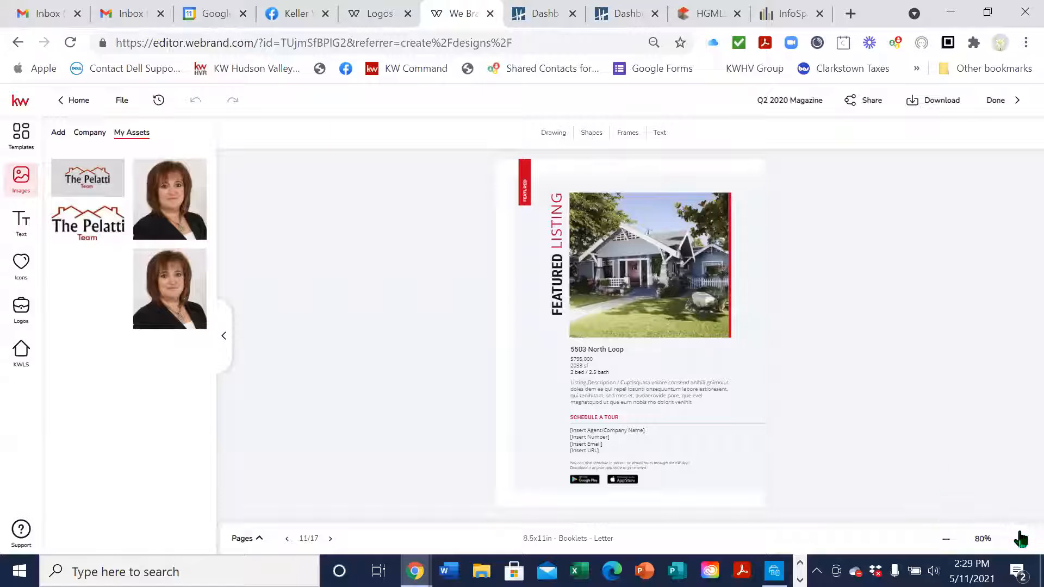
{"action": "left_click", "coordinate": [1020, 538]}
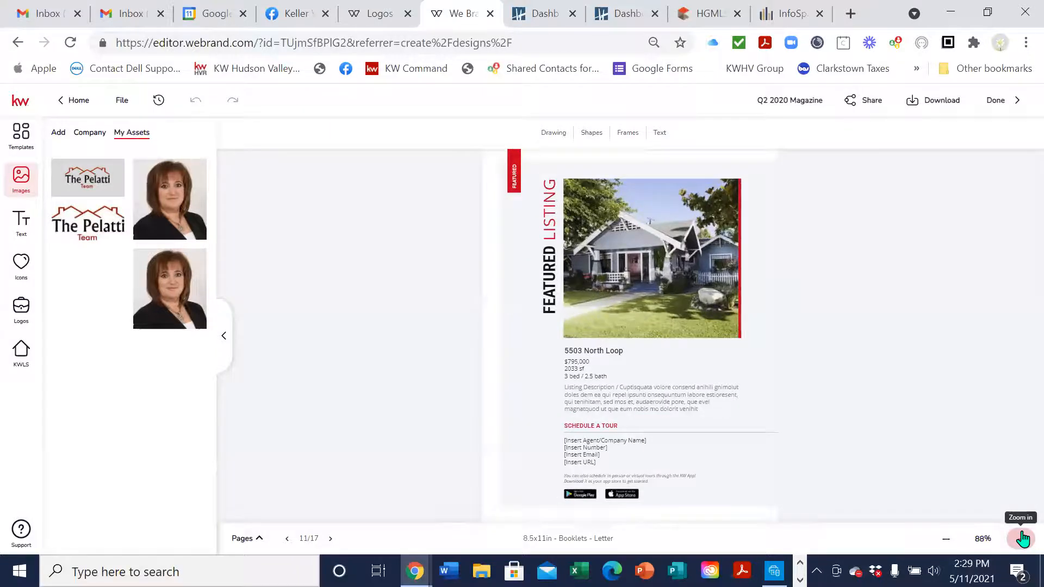
{"action": "scroll", "coordinate": [908, 363], "scroll_direction": "down", "scroll_amount": 3}
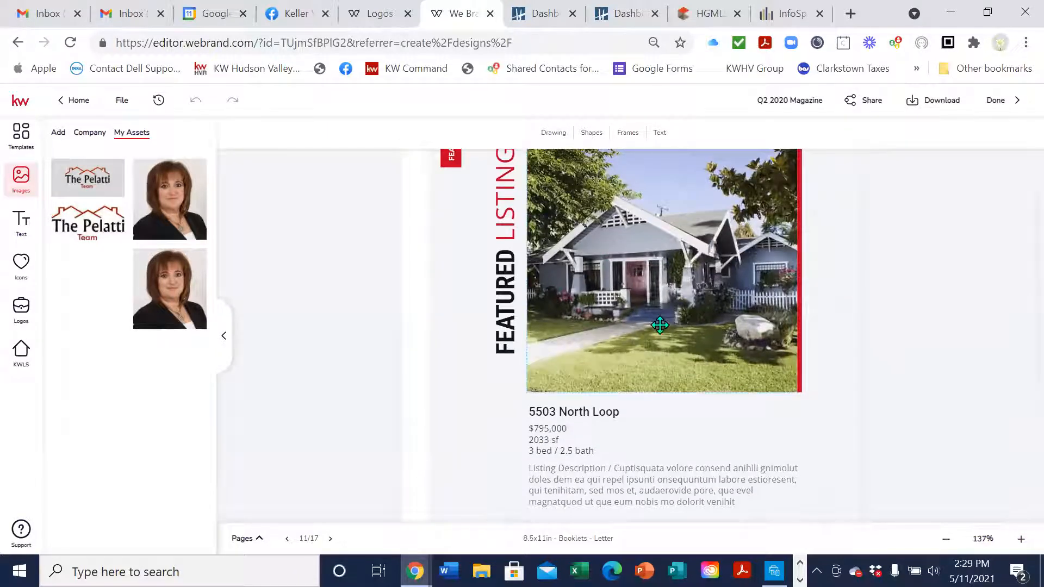
{"action": "scroll", "coordinate": [681, 352], "scroll_direction": "down", "scroll_amount": 3}
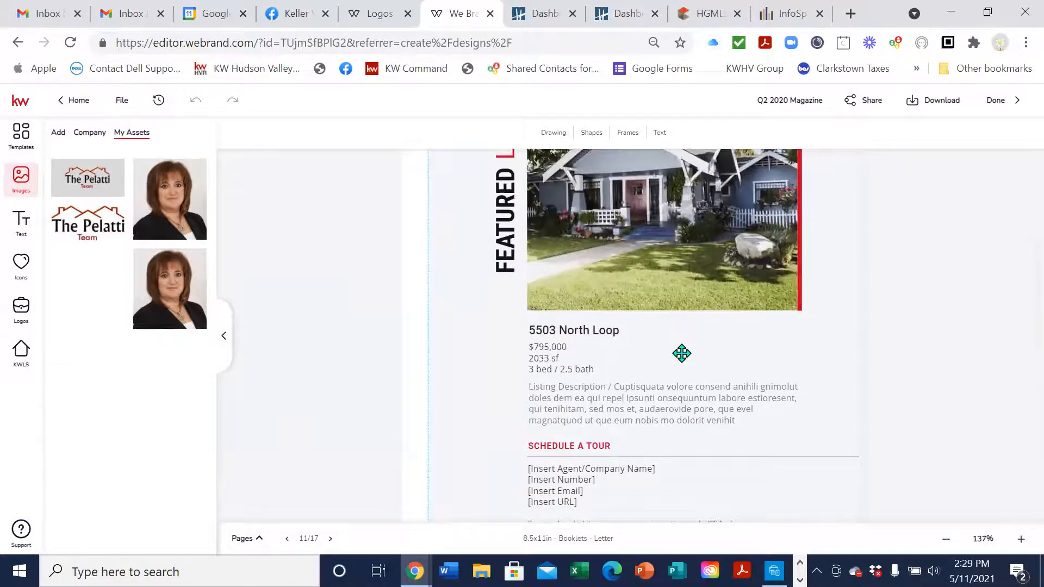
{"action": "scroll", "coordinate": [682, 356], "scroll_direction": "up", "scroll_amount": 6}
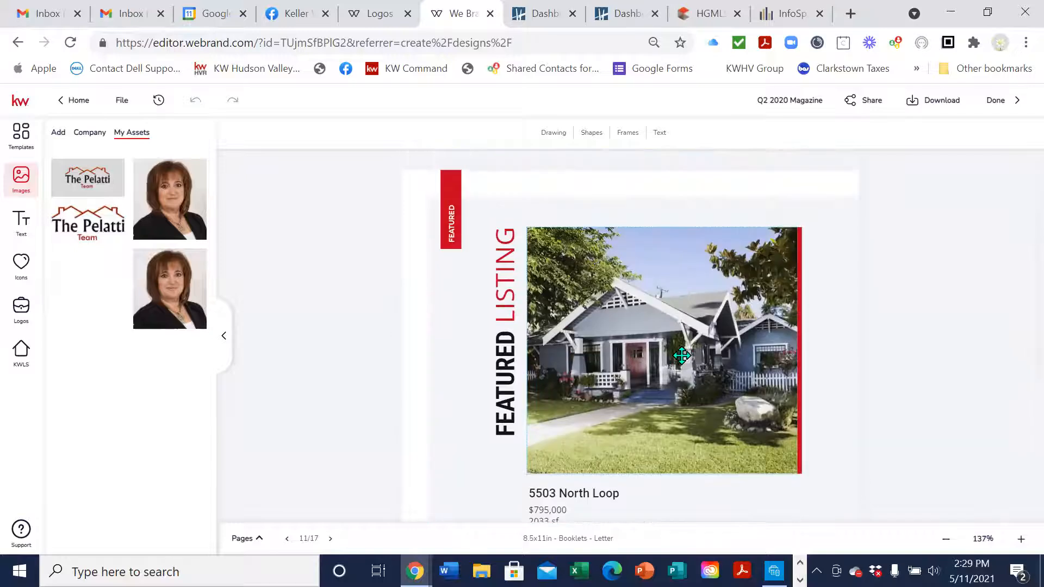
{"action": "scroll", "coordinate": [681, 354], "scroll_direction": "down", "scroll_amount": 3}
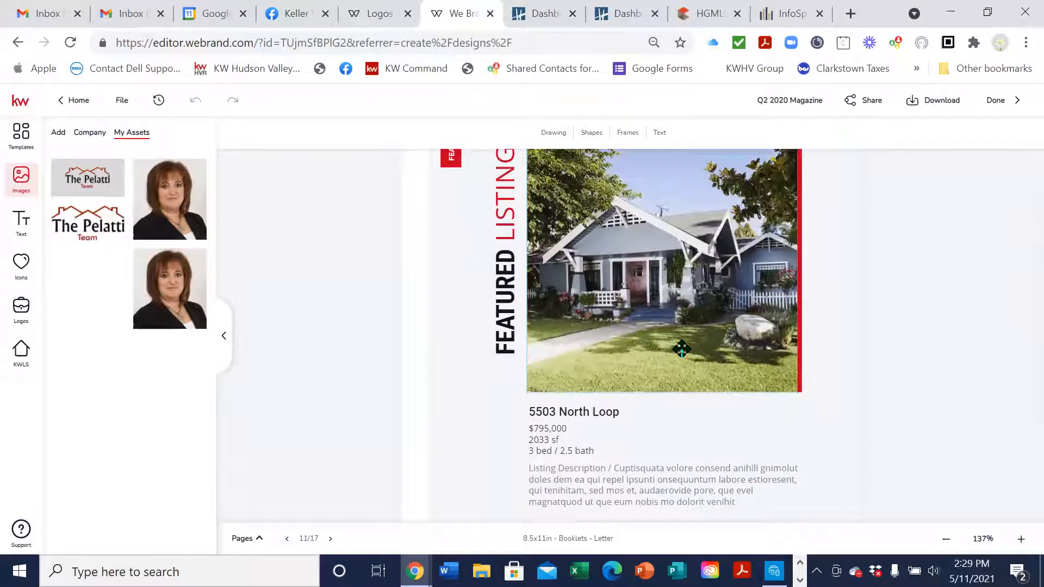
{"action": "scroll", "coordinate": [681, 349], "scroll_direction": "up", "scroll_amount": 2}
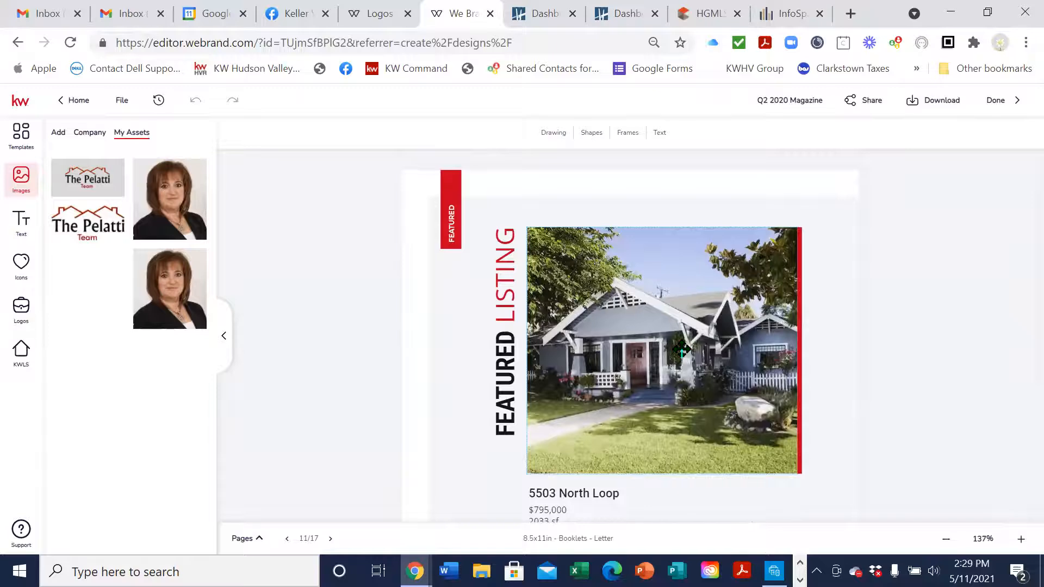
{"action": "scroll", "coordinate": [682, 349], "scroll_direction": "down", "scroll_amount": 2}
{"action": "scroll", "coordinate": [671, 308], "scroll_direction": "up", "scroll_amount": 2}
{"action": "scroll", "coordinate": [850, 324], "scroll_direction": "down", "scroll_amount": 2}
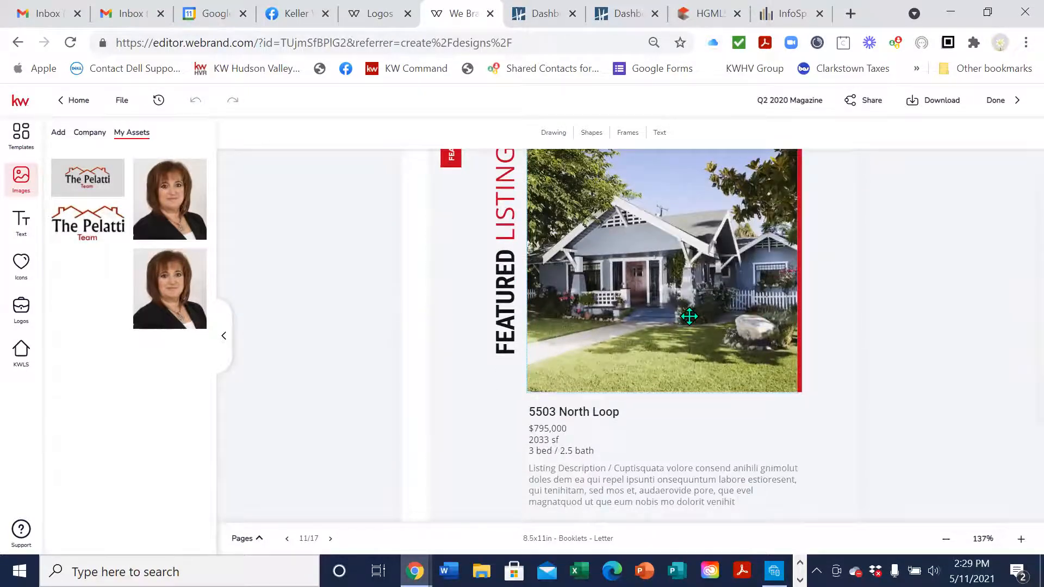
{"action": "scroll", "coordinate": [689, 317], "scroll_direction": "up", "scroll_amount": 2}
{"action": "left_click", "coordinate": [676, 298]}
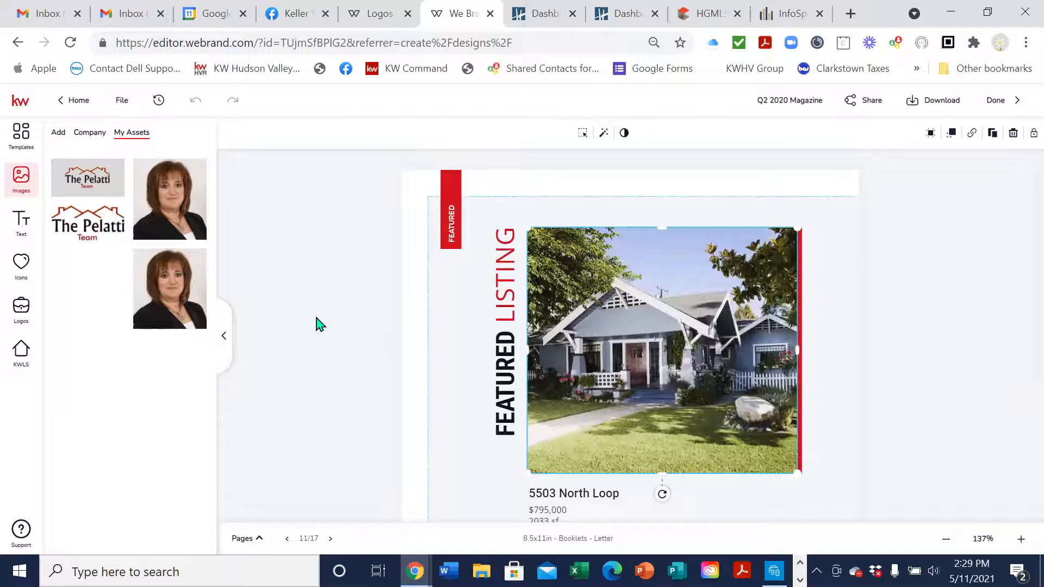
Search KW listings by the property's street and town, then check the top result's details and photos
{"action": "left_click", "coordinate": [22, 356]}
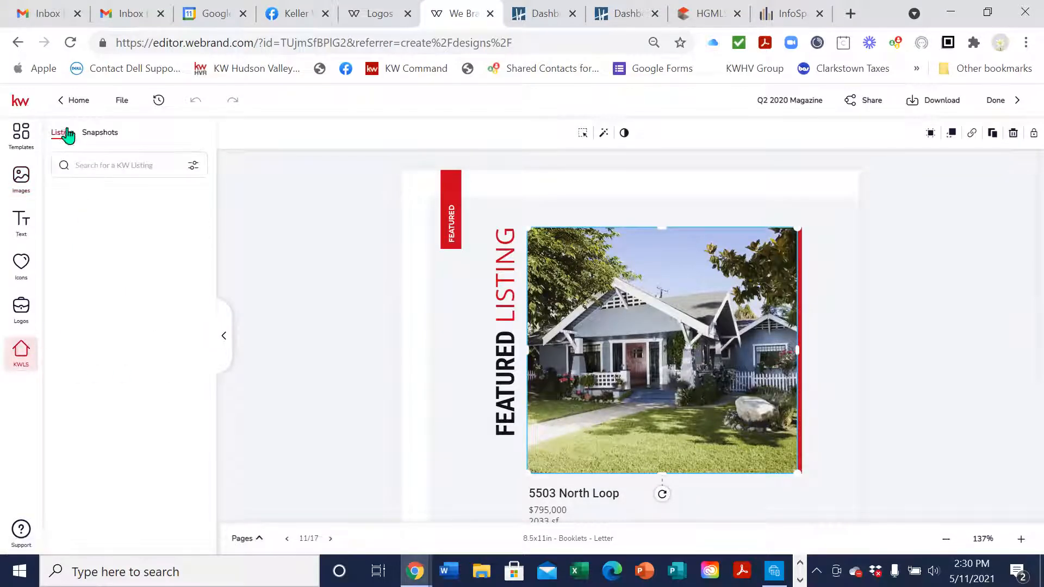
{"action": "left_click", "coordinate": [111, 161]}
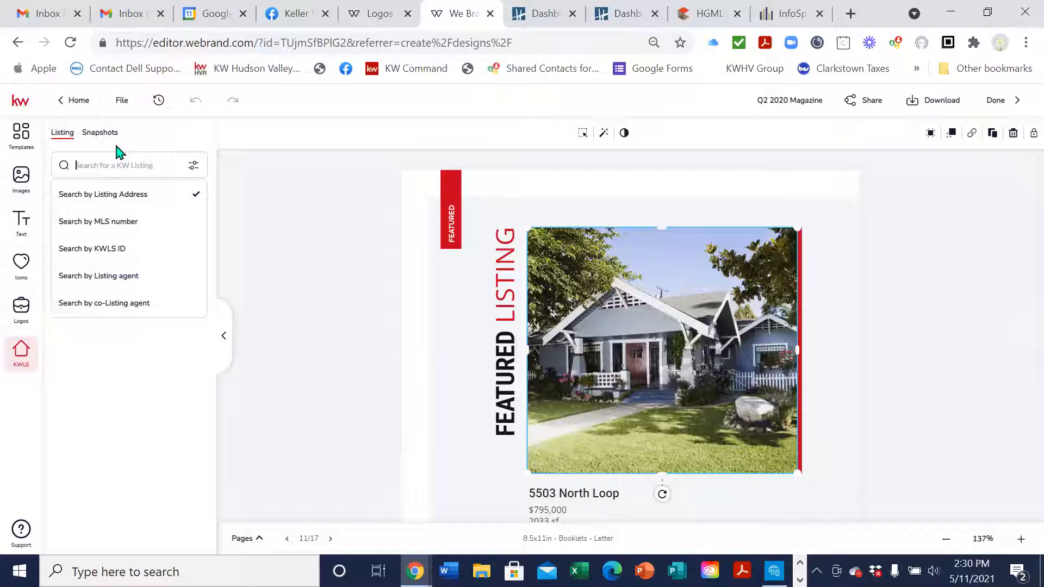
{"action": "key", "text": "Return"}
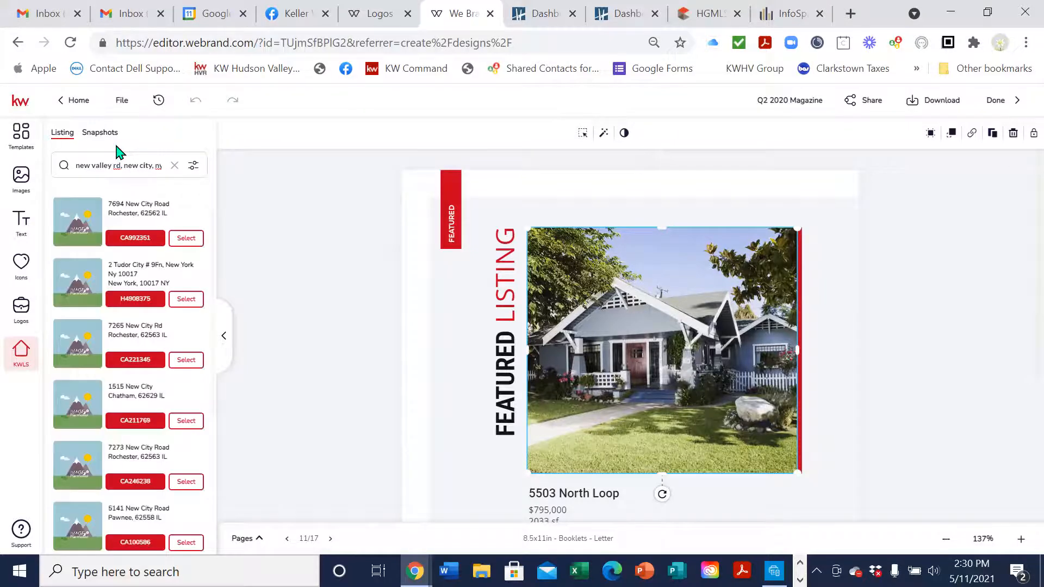
{"action": "left_click", "coordinate": [78, 164]}
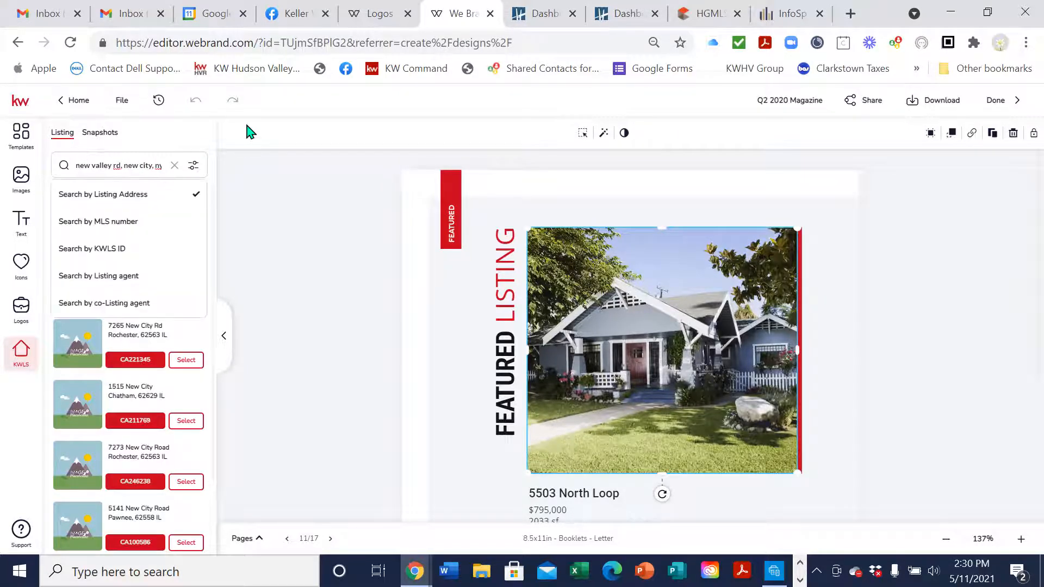
{"action": "left_click", "coordinate": [250, 132]}
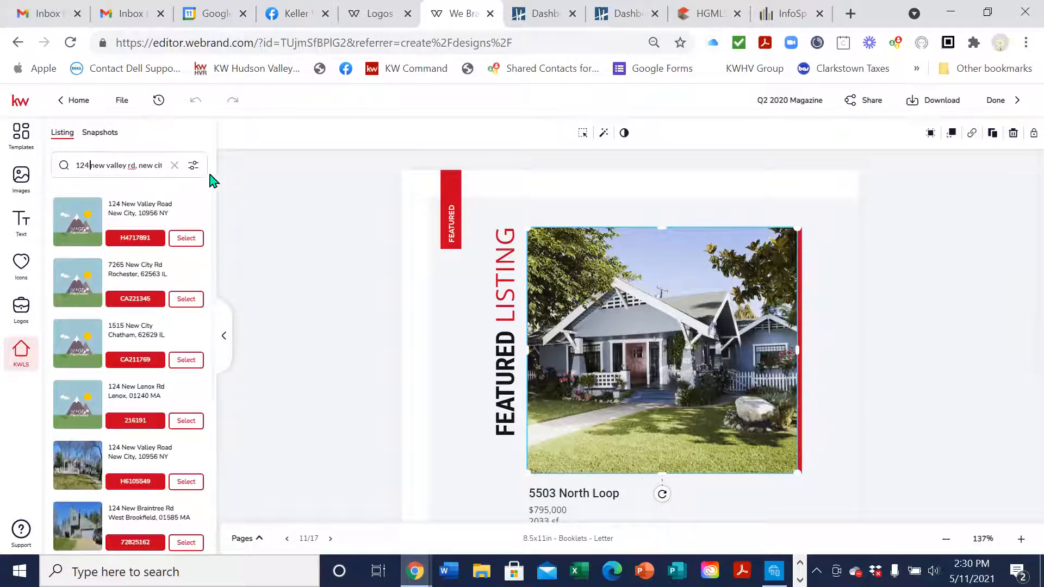
{"action": "left_click", "coordinate": [180, 240]}
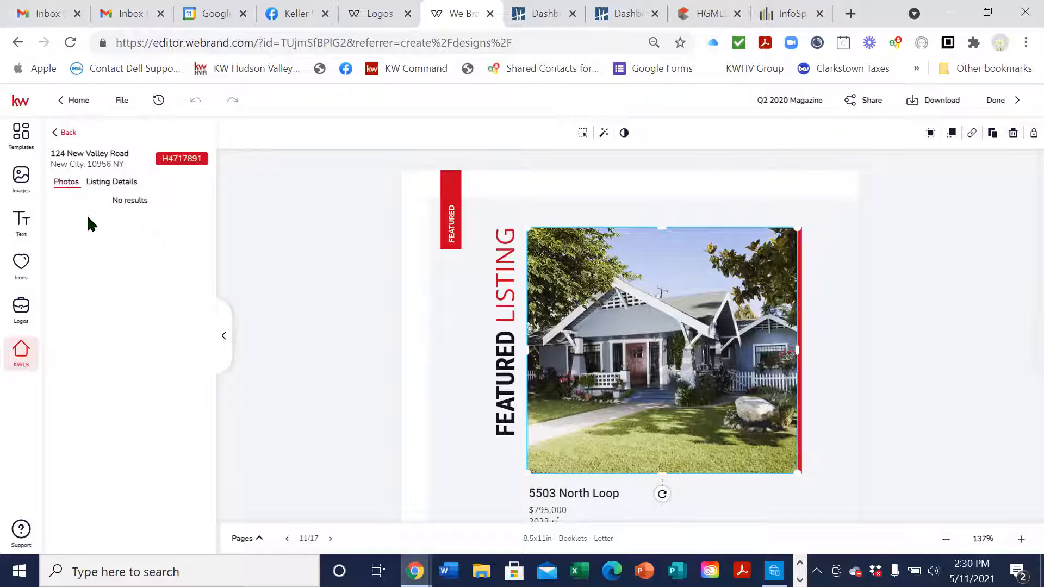
{"action": "left_click", "coordinate": [105, 181]}
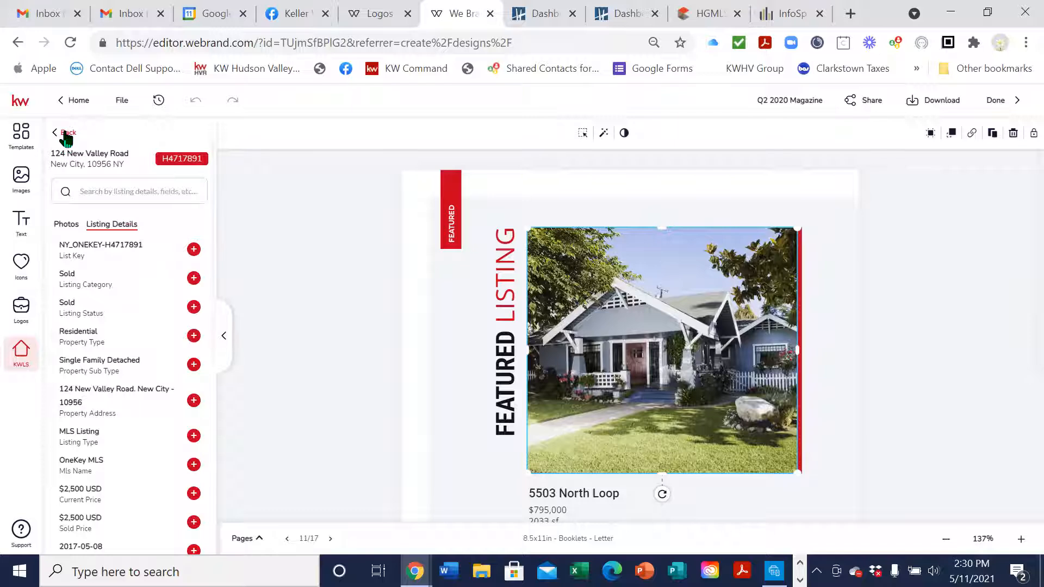
{"action": "left_click", "coordinate": [78, 224]}
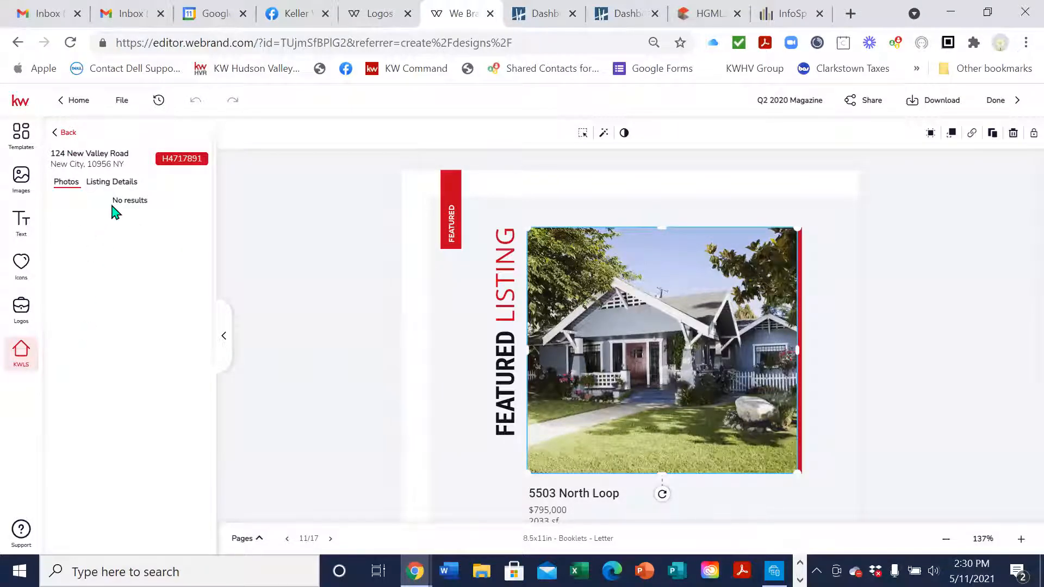
{"action": "left_click", "coordinate": [58, 136]}
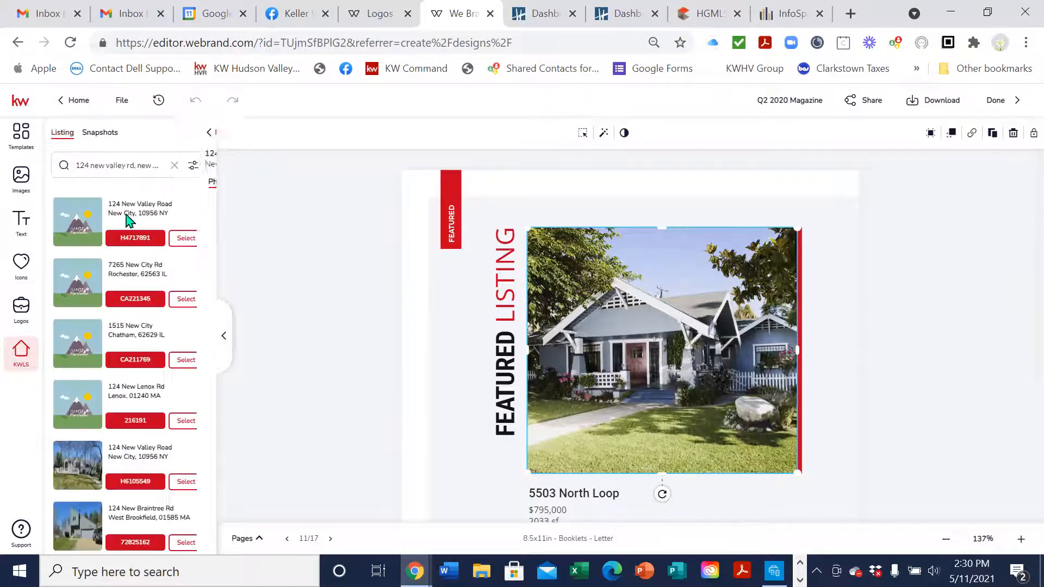
Correct the house number, shorten the search, and open the intended listing's photos
{"action": "left_click", "coordinate": [87, 167]}
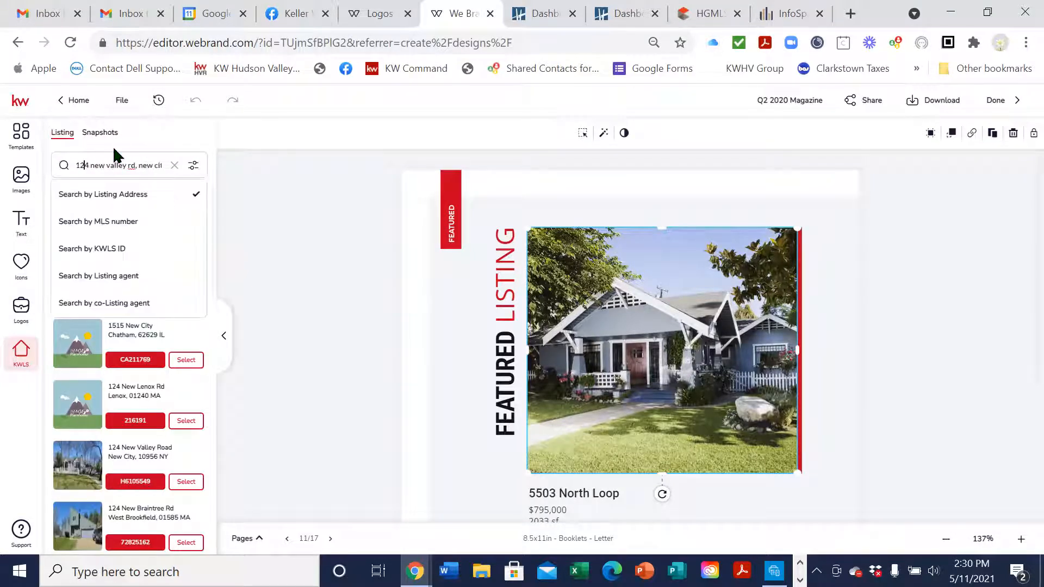
{"action": "key", "text": "BackSpace"}
{"action": "type", "text": "6"}
{"action": "key", "text": "Return"}
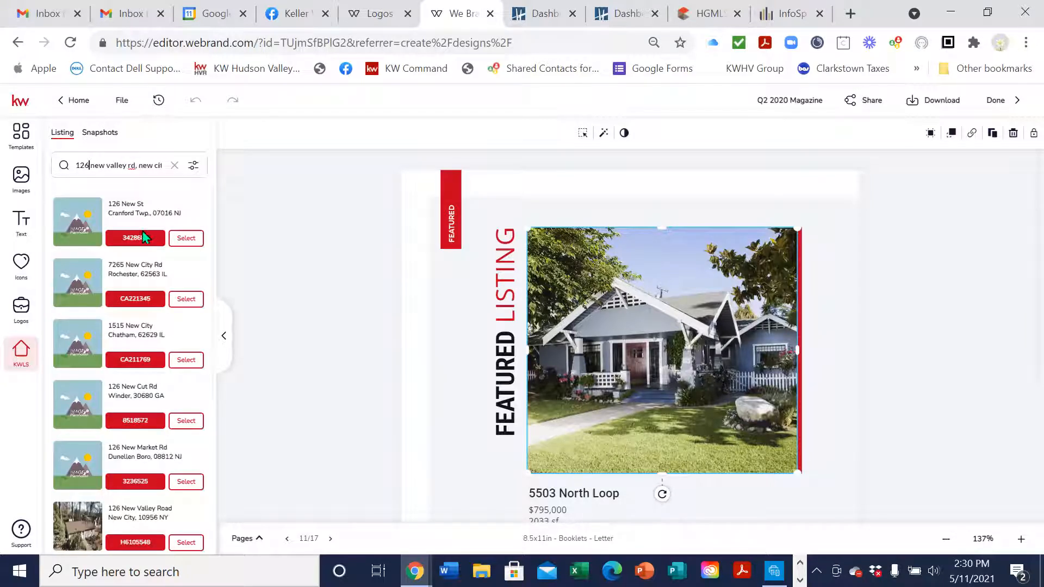
{"action": "left_click", "coordinate": [146, 163]}
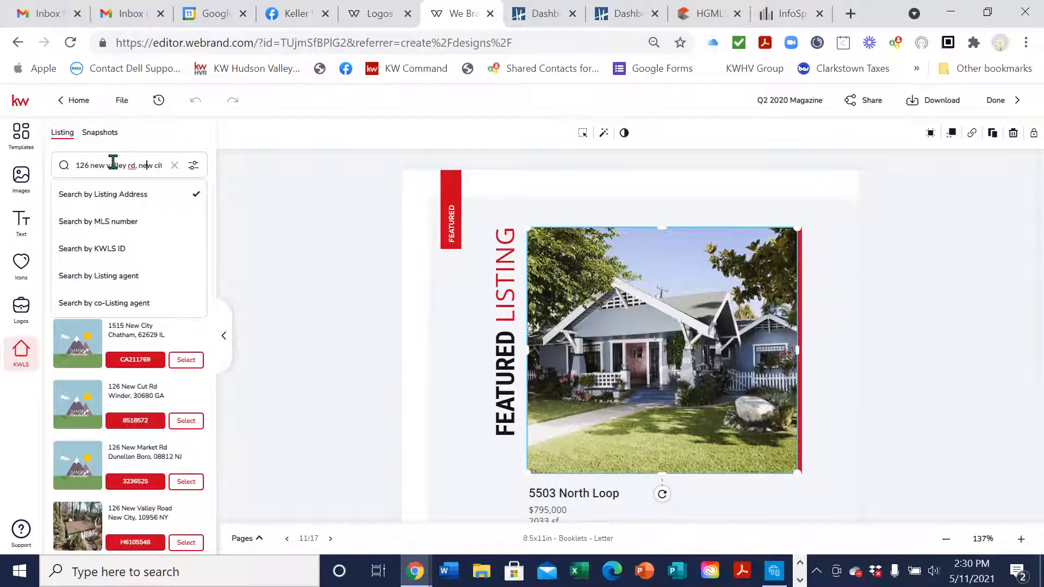
{"action": "left_click_drag", "start_coordinate": [141, 167], "coordinate": [246, 176]}
{"action": "key", "text": "BackSpace"}
{"action": "left_click", "coordinate": [144, 195]}
{"action": "left_click", "coordinate": [141, 165]}
{"action": "left_click", "coordinate": [92, 201]}
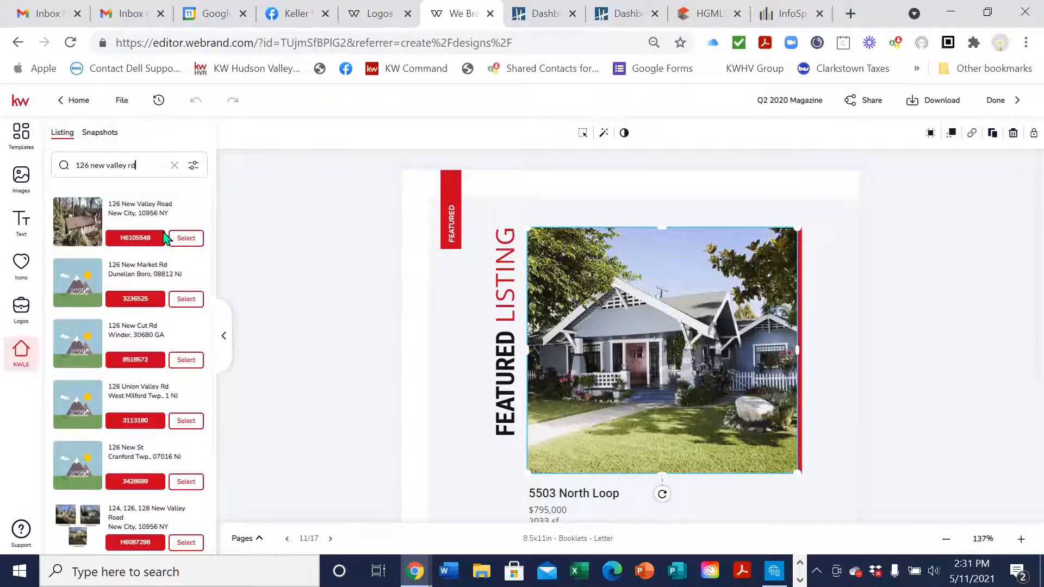
{"action": "left_click", "coordinate": [176, 245]}
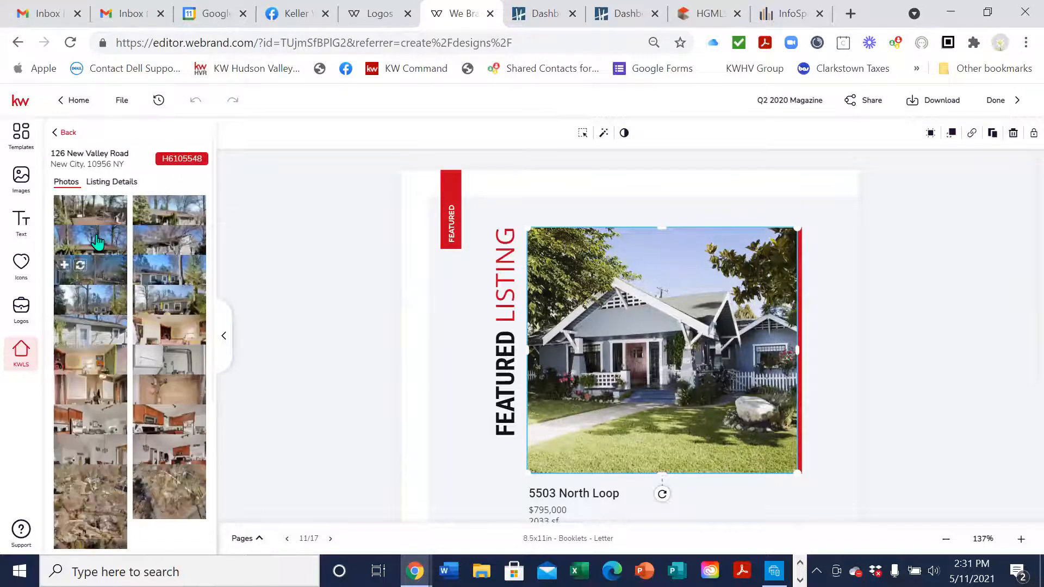
Replace the Featured Listing house photo with the fenced-house picture
{"action": "left_click", "coordinate": [607, 299]}
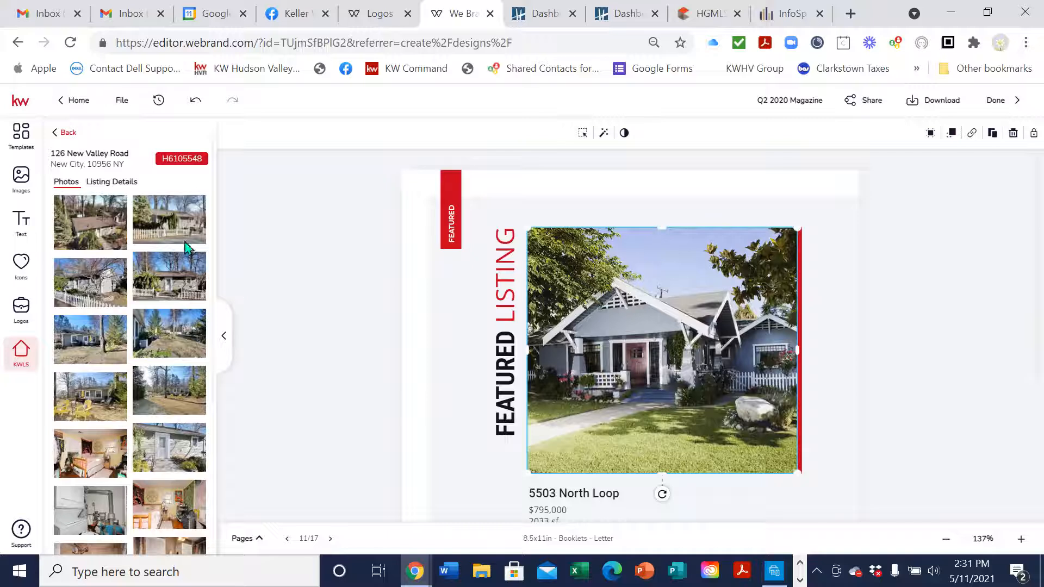
{"action": "mouse_move", "coordinate": [162, 218]}
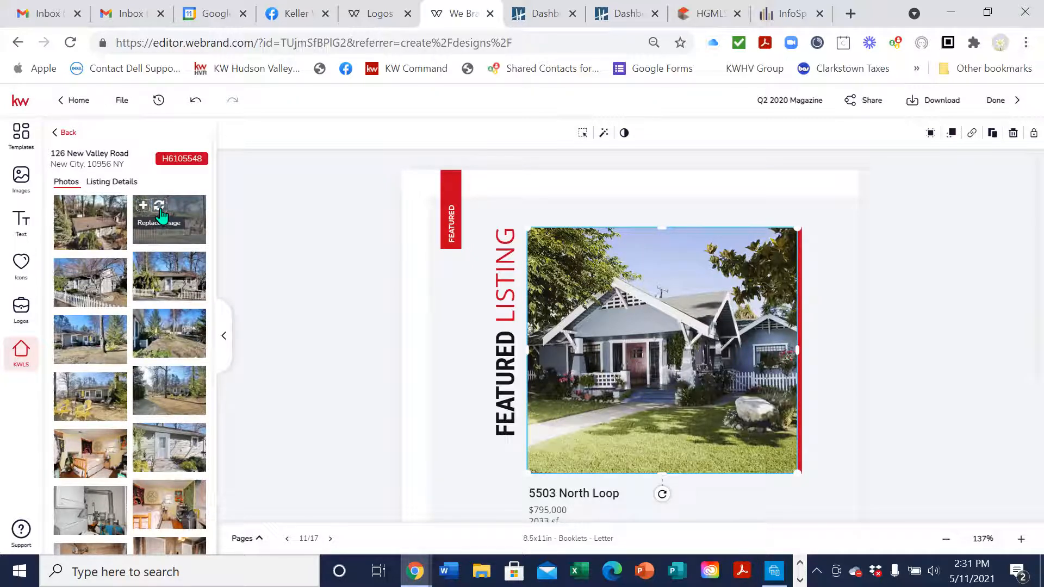
{"action": "left_click", "coordinate": [159, 208]}
{"action": "scroll", "coordinate": [930, 369], "scroll_direction": "down", "scroll_amount": 1}
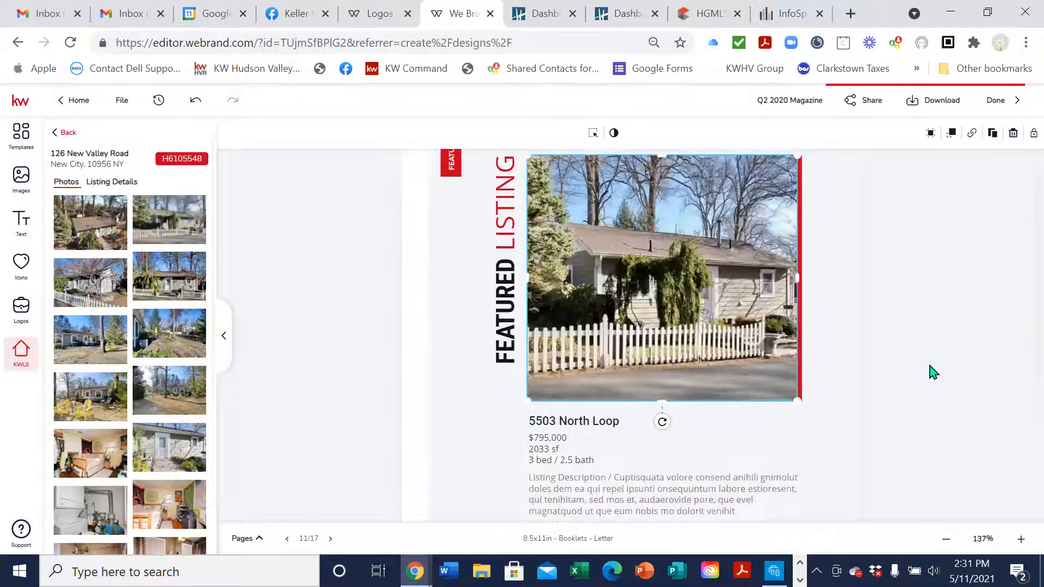
{"action": "left_click", "coordinate": [588, 411]}
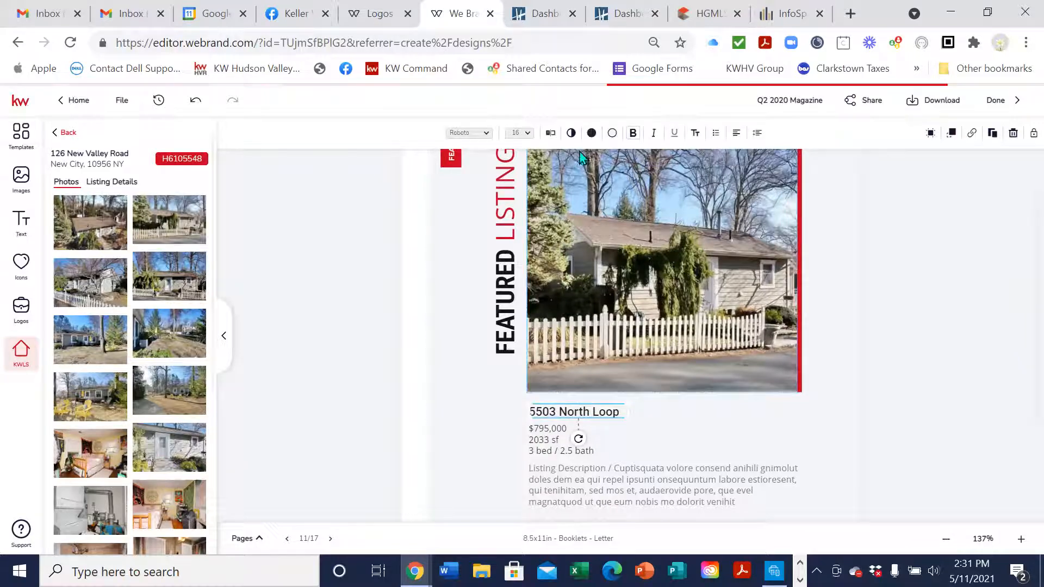
{"action": "left_click", "coordinate": [550, 133]}
{"action": "key", "text": "ctrl+a"}
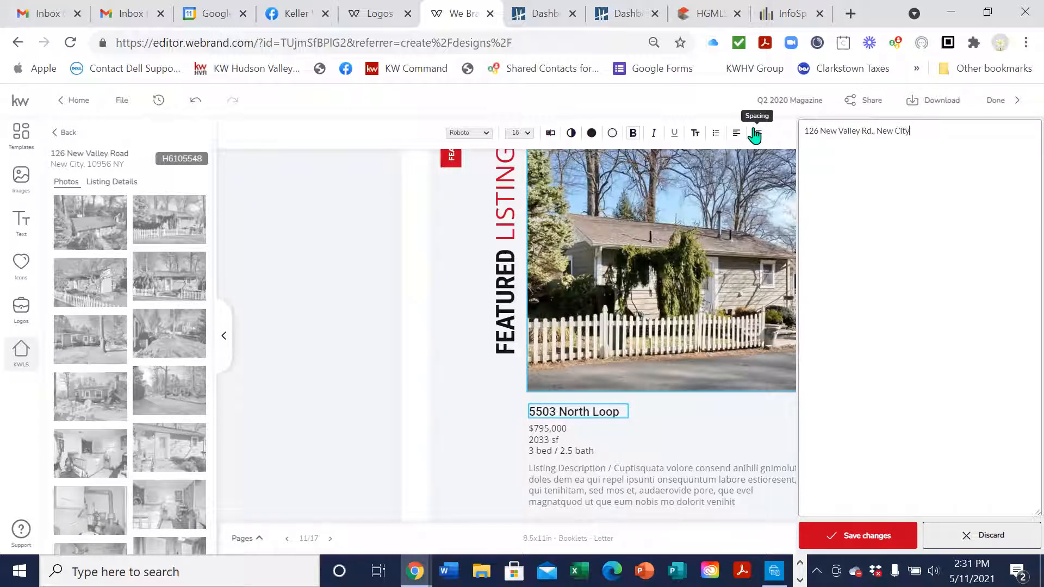
{"action": "left_click", "coordinate": [860, 537]}
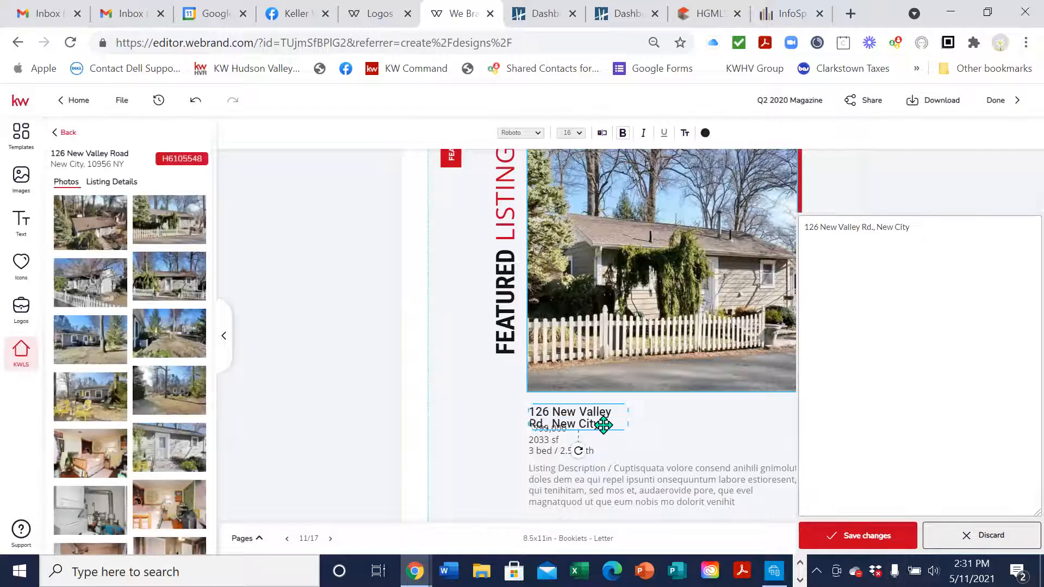
{"action": "left_click_drag", "start_coordinate": [629, 414], "coordinate": [701, 404]}
{"action": "left_click", "coordinate": [613, 443]}
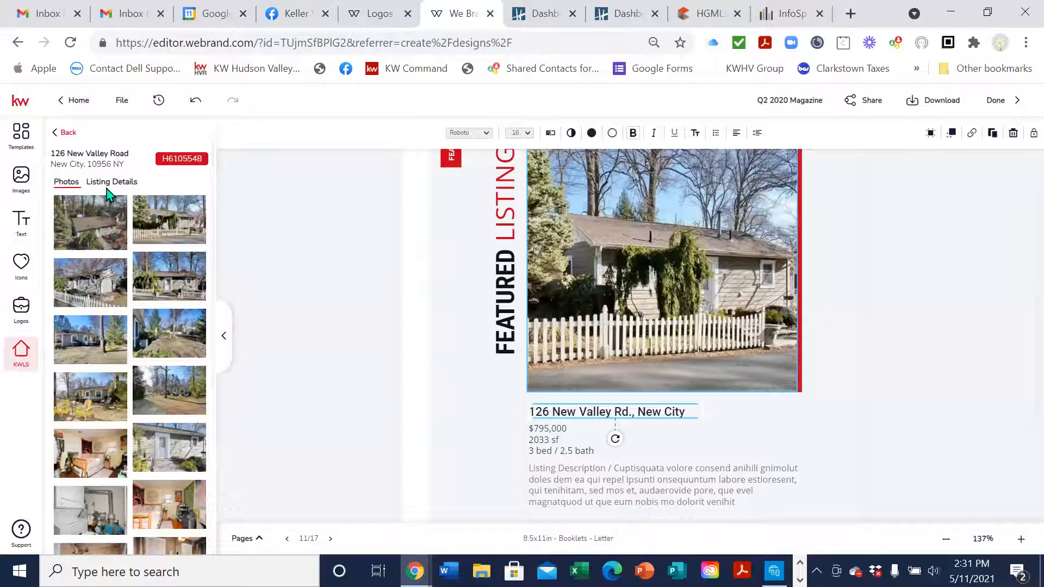
{"action": "left_click", "coordinate": [105, 182]}
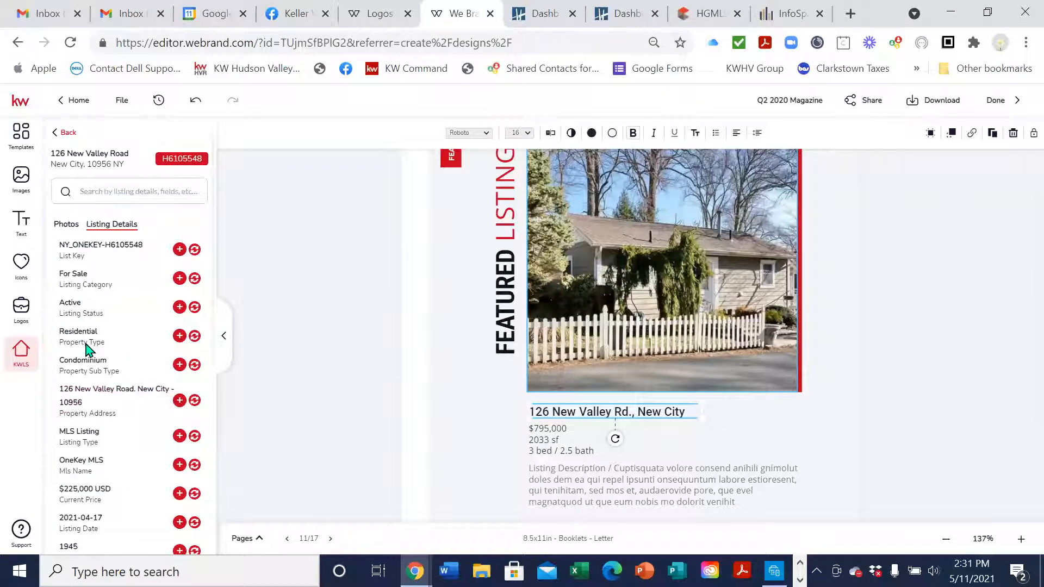
{"action": "scroll", "coordinate": [139, 302], "scroll_direction": "down", "scroll_amount": 2}
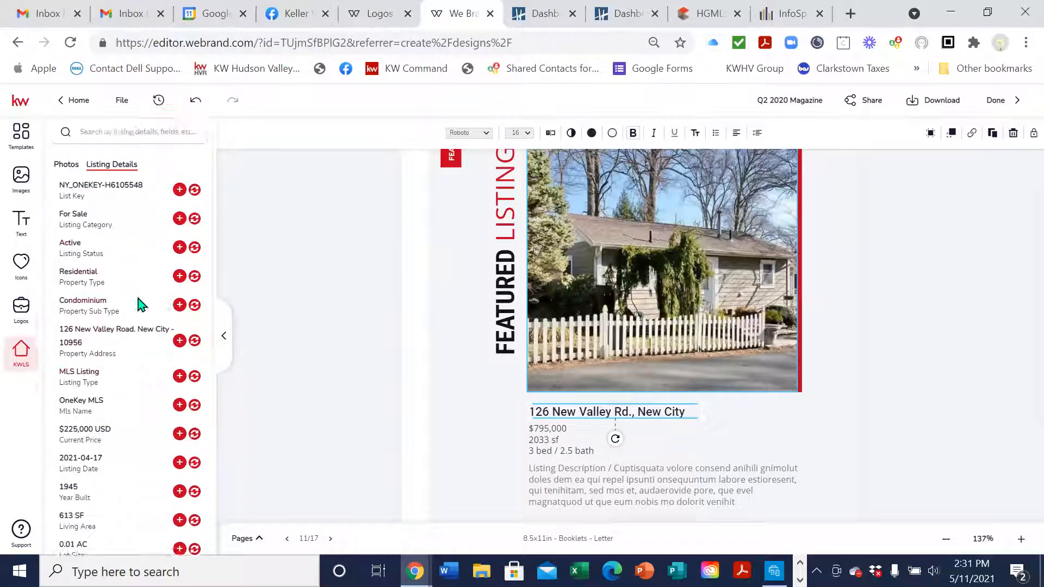
{"action": "scroll", "coordinate": [165, 369], "scroll_direction": "down", "scroll_amount": 2}
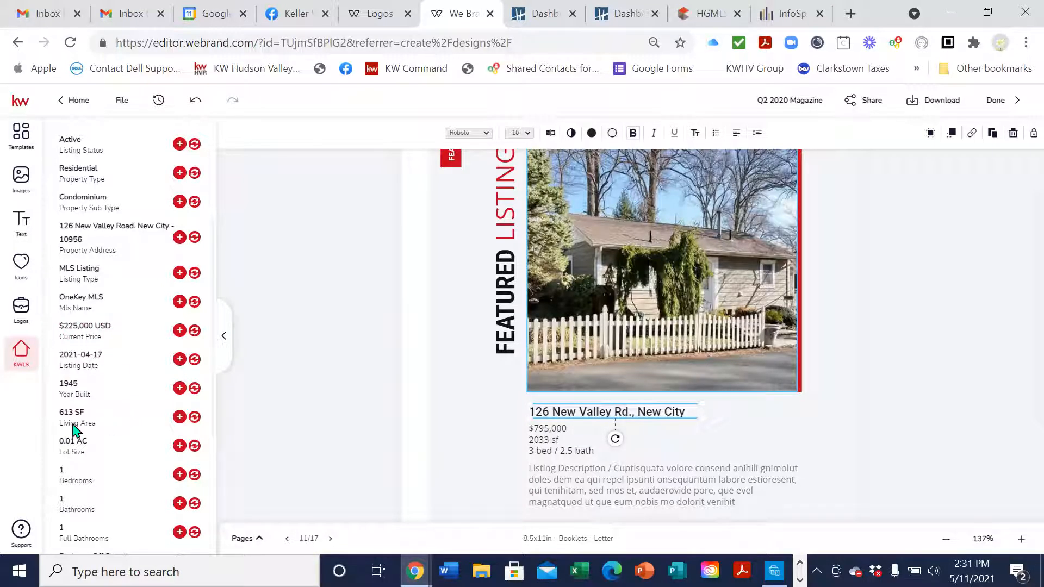
{"action": "scroll", "coordinate": [92, 456], "scroll_direction": "down", "scroll_amount": 2}
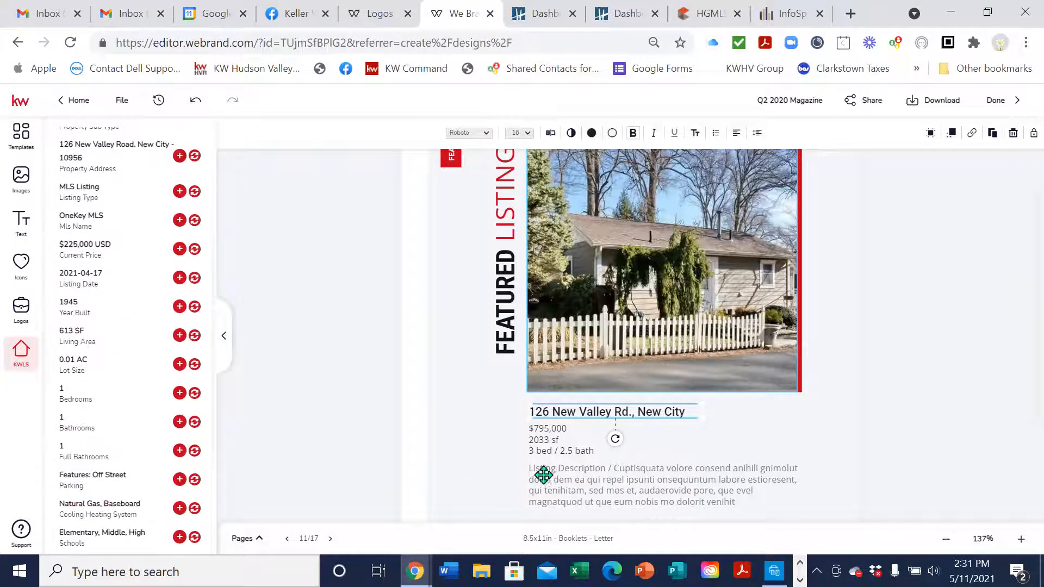
{"action": "scroll", "coordinate": [87, 441], "scroll_direction": "down", "scroll_amount": 4}
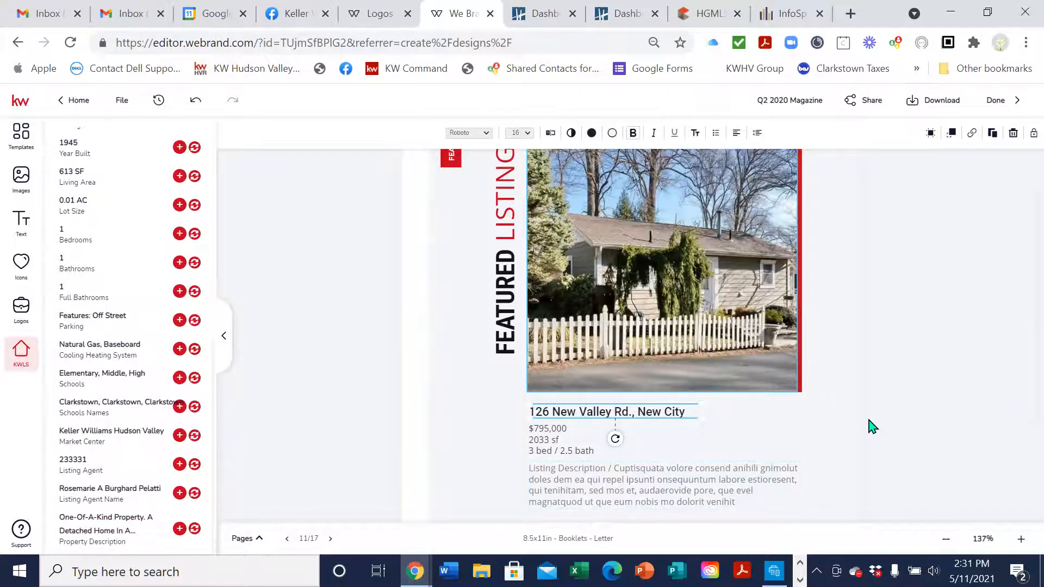
{"action": "scroll", "coordinate": [869, 426], "scroll_direction": "up", "scroll_amount": 2}
{"action": "scroll", "coordinate": [870, 425], "scroll_direction": "down", "scroll_amount": 2}
{"action": "scroll", "coordinate": [803, 363], "scroll_direction": "up", "scroll_amount": 1}
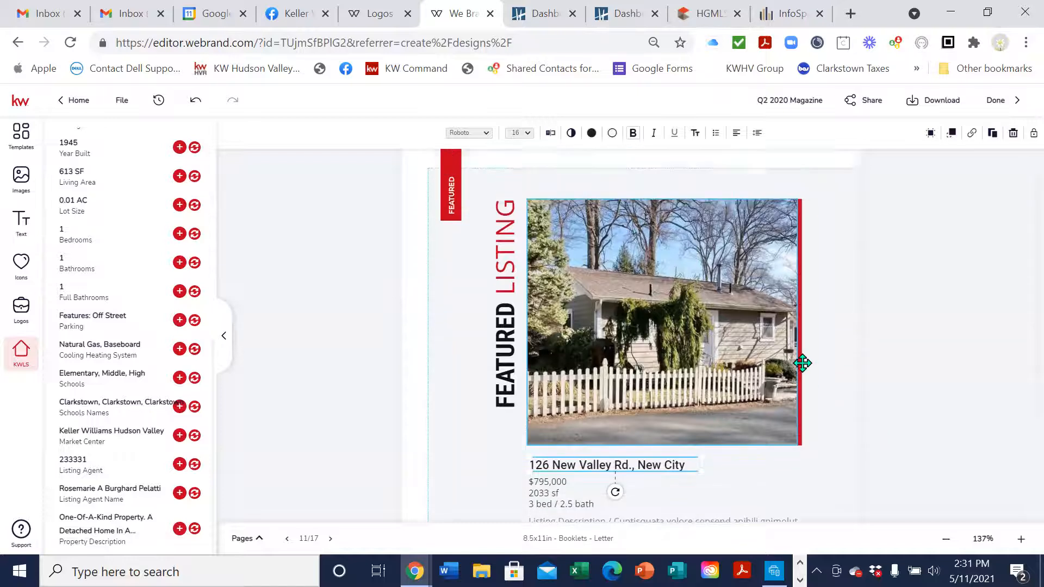
{"action": "scroll", "coordinate": [783, 388], "scroll_direction": "down", "scroll_amount": 2}
{"action": "scroll", "coordinate": [816, 405], "scroll_direction": "down", "scroll_amount": 2}
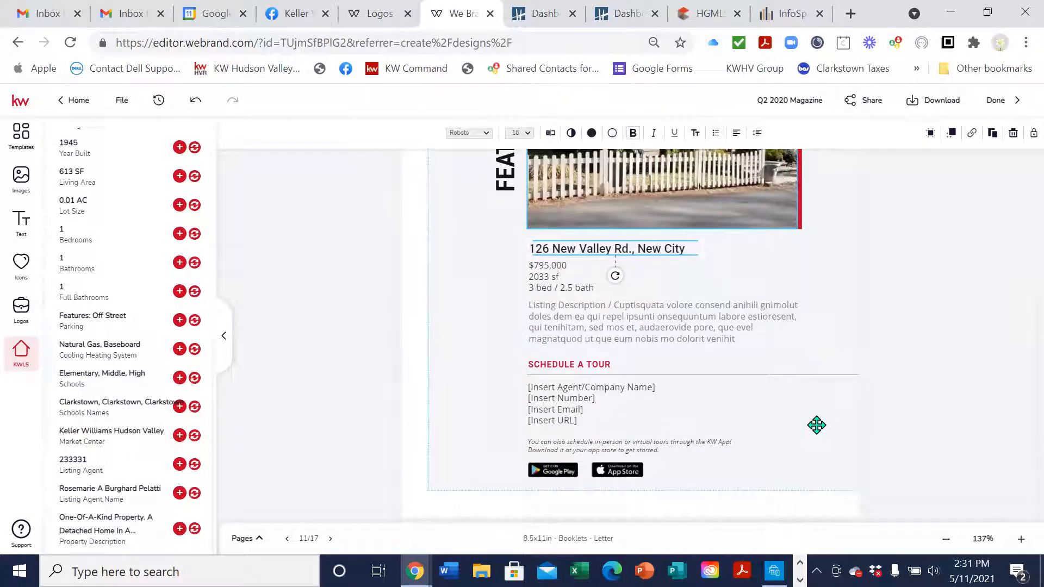
{"action": "left_click", "coordinate": [255, 539]}
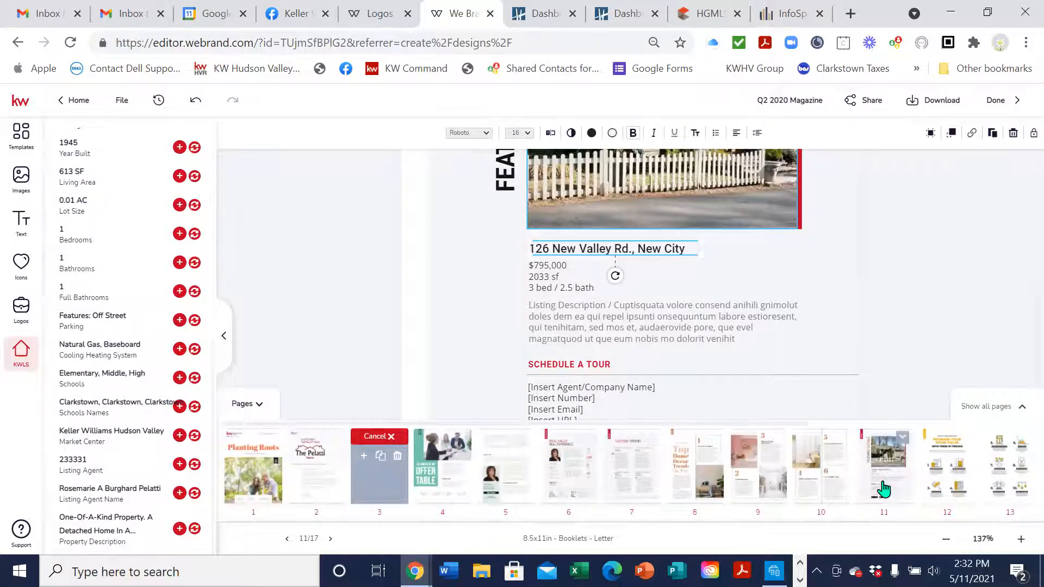
Duplicate page 11, the Featured Listing page, bringing the booklet to 18 pages
{"action": "left_click", "coordinate": [902, 438]}
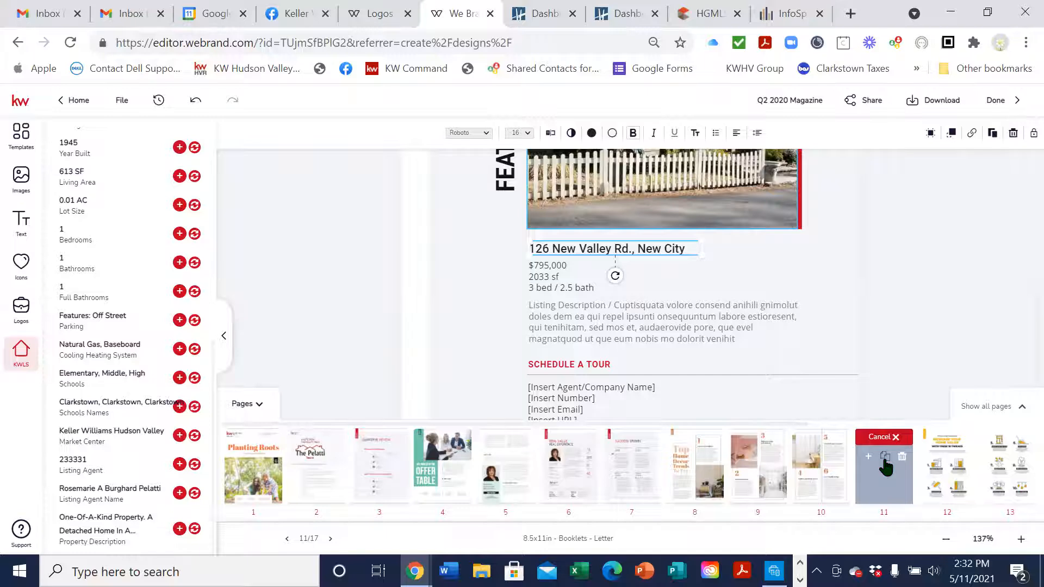
{"action": "left_click", "coordinate": [884, 460]}
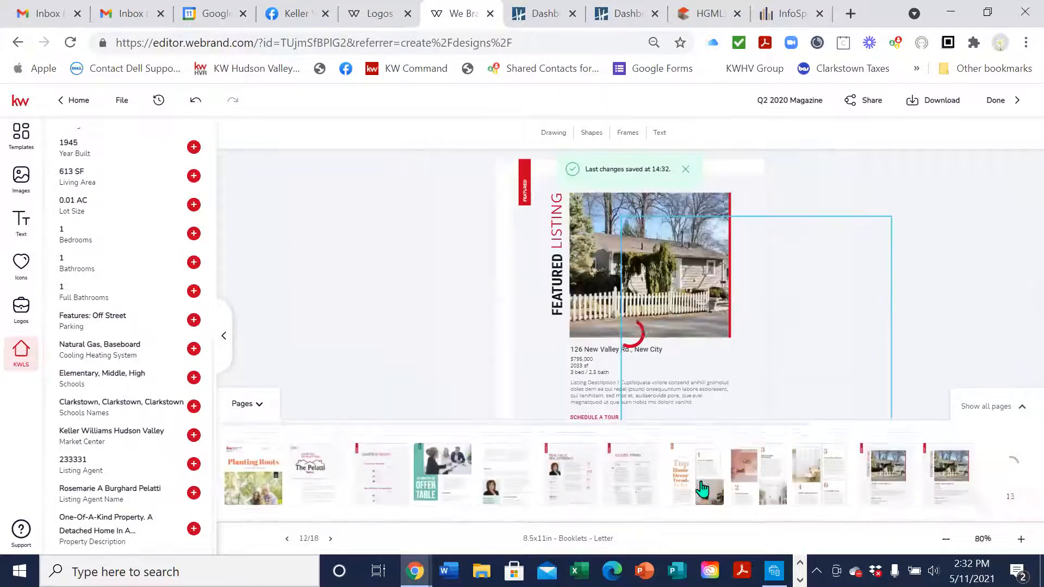
{"action": "left_click", "coordinate": [1020, 413]}
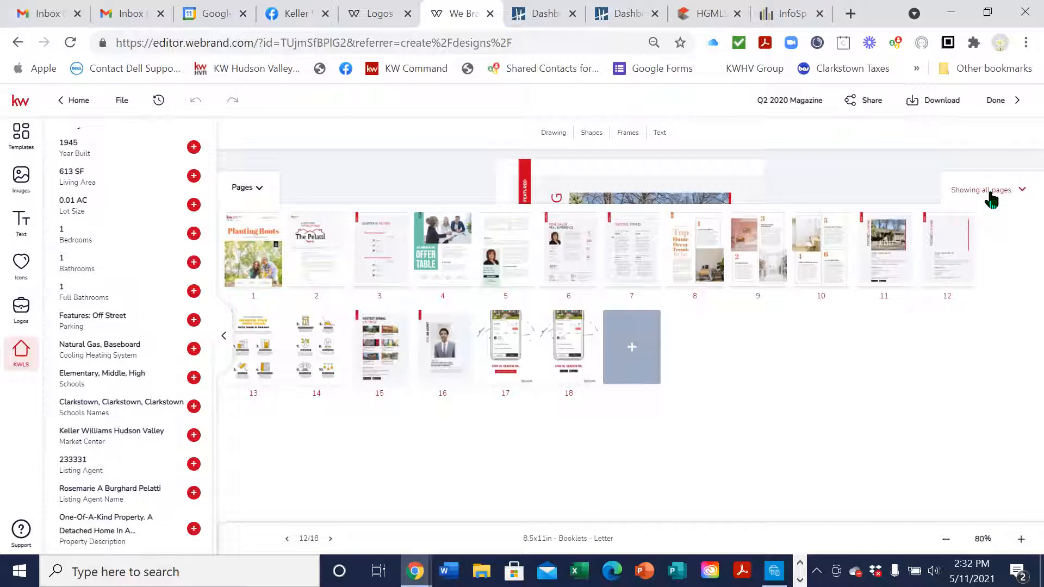
{"action": "left_click", "coordinate": [243, 187]}
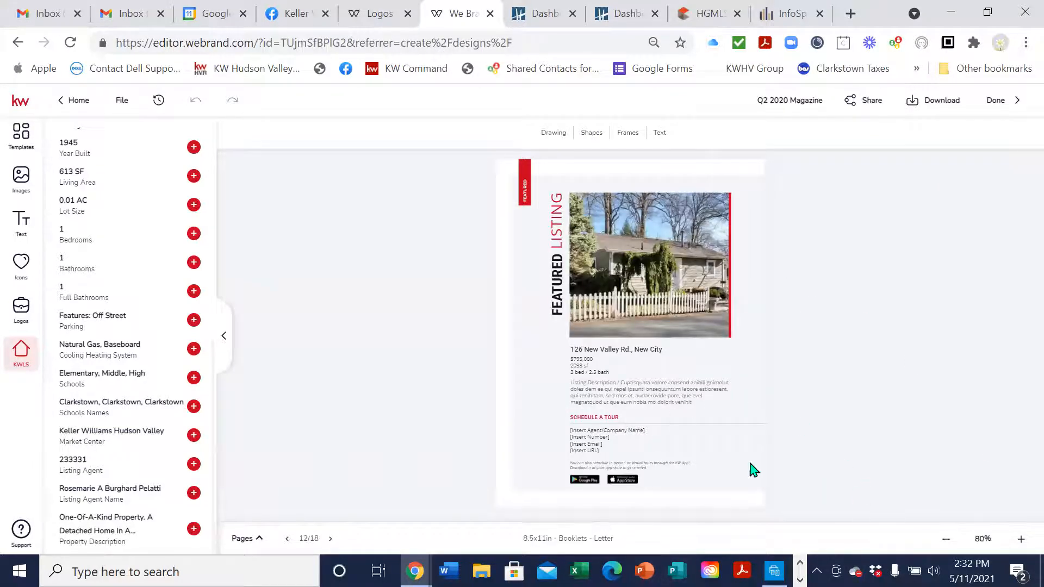
Zoom in to read the listing page, then advance to page 13 and inspect it
{"action": "left_click", "coordinate": [1022, 540]}
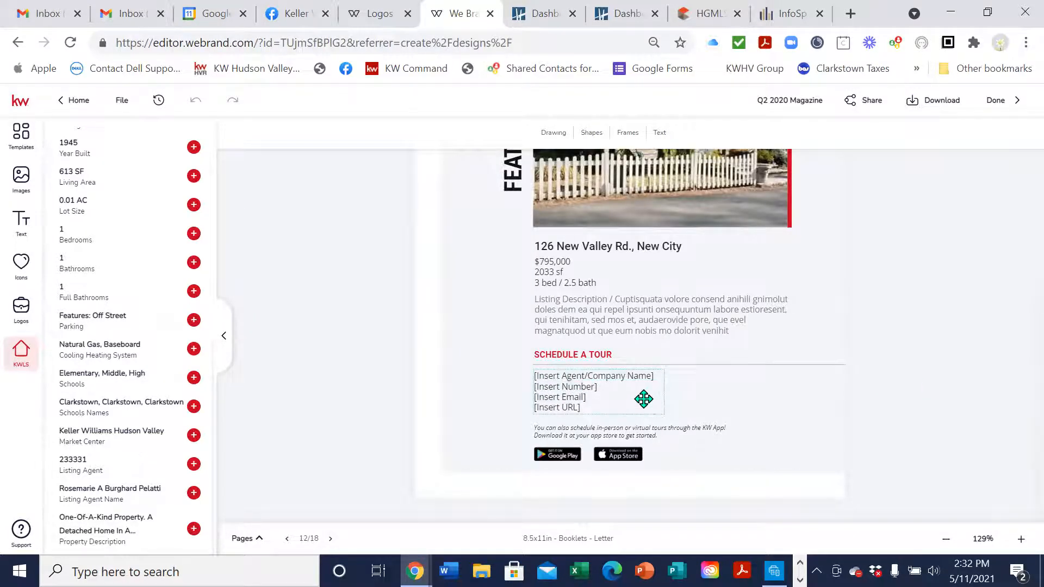
{"action": "left_click", "coordinate": [330, 538]}
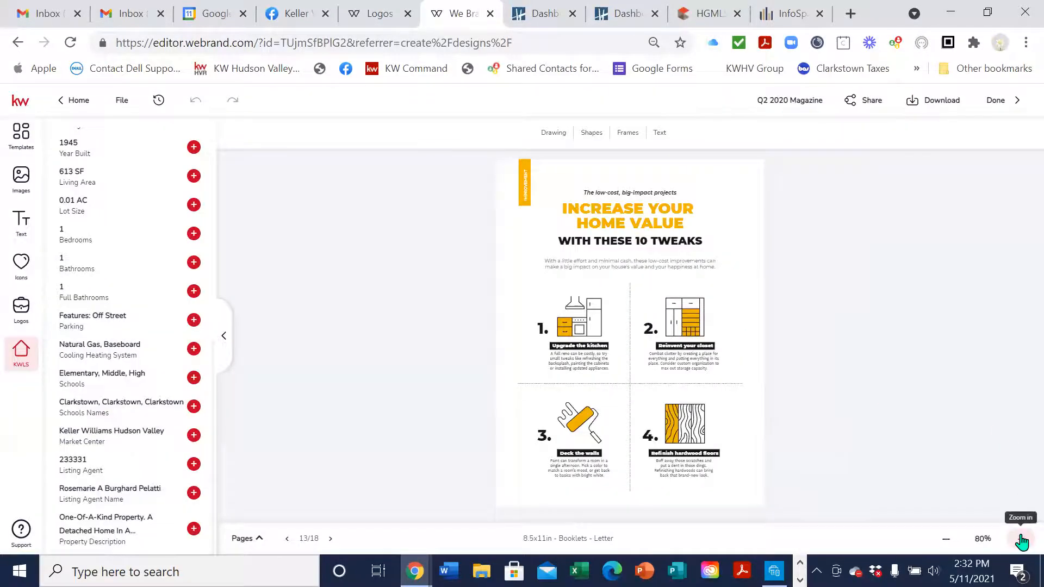
{"action": "left_click", "coordinate": [1020, 538]}
{"action": "scroll", "coordinate": [859, 419], "scroll_direction": "down", "scroll_amount": 4}
{"action": "scroll", "coordinate": [861, 419], "scroll_direction": "up", "scroll_amount": 4}
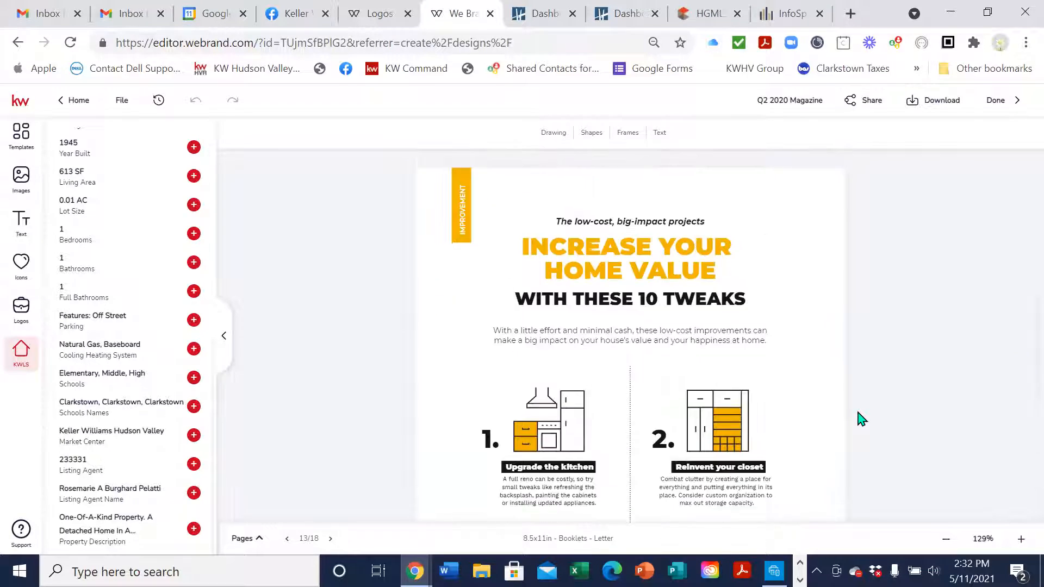
{"action": "scroll", "coordinate": [861, 420], "scroll_direction": "down", "scroll_amount": 4}
{"action": "scroll", "coordinate": [862, 419], "scroll_direction": "up", "scroll_amount": 4}
{"action": "scroll", "coordinate": [861, 419], "scroll_direction": "down", "scroll_amount": 4}
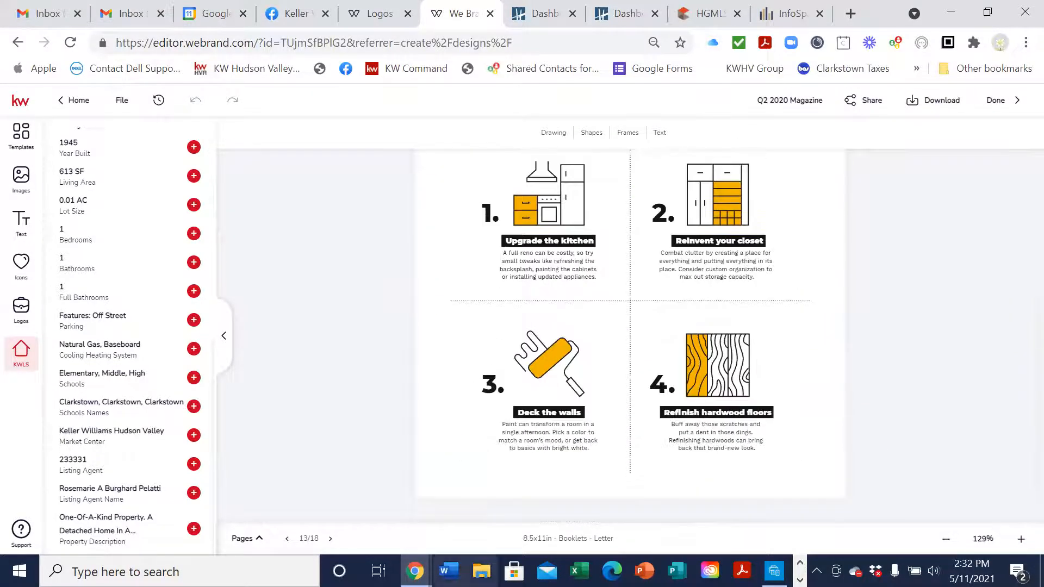
Advance to page 14 and zoom in to look it over
{"action": "left_click", "coordinate": [330, 538]}
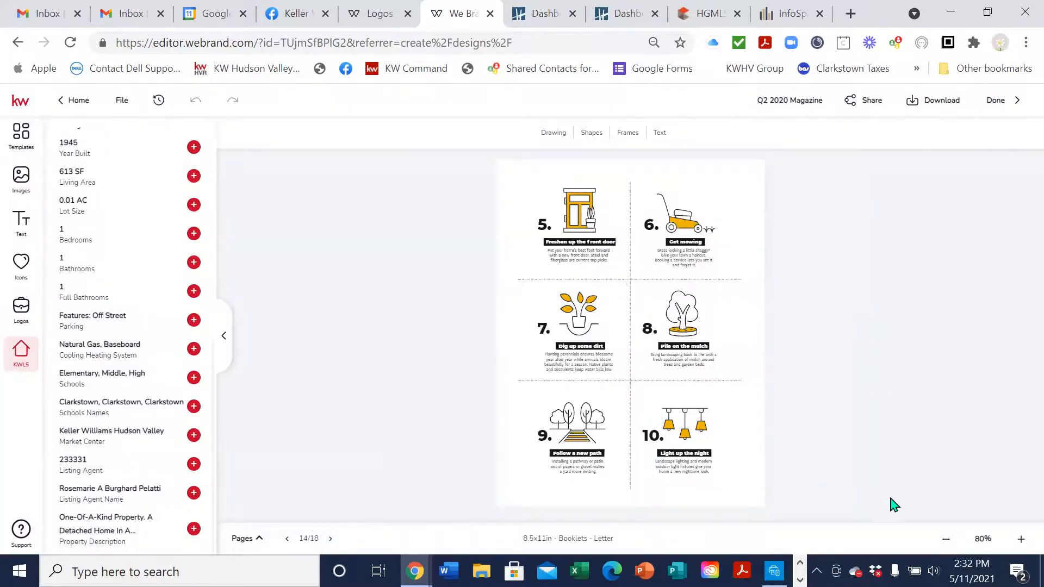
{"action": "left_click", "coordinate": [1013, 539]}
{"action": "left_click", "coordinate": [1013, 539]}
{"action": "left_click", "coordinate": [1012, 539]}
{"action": "left_click", "coordinate": [1012, 539]}
{"action": "left_click", "coordinate": [1013, 540]}
{"action": "scroll", "coordinate": [437, 472], "scroll_direction": "down", "scroll_amount": 1}
Review the Hottest Spring Listings page up close and scroll on to the Ask an Agent page
{"action": "left_click", "coordinate": [330, 540]}
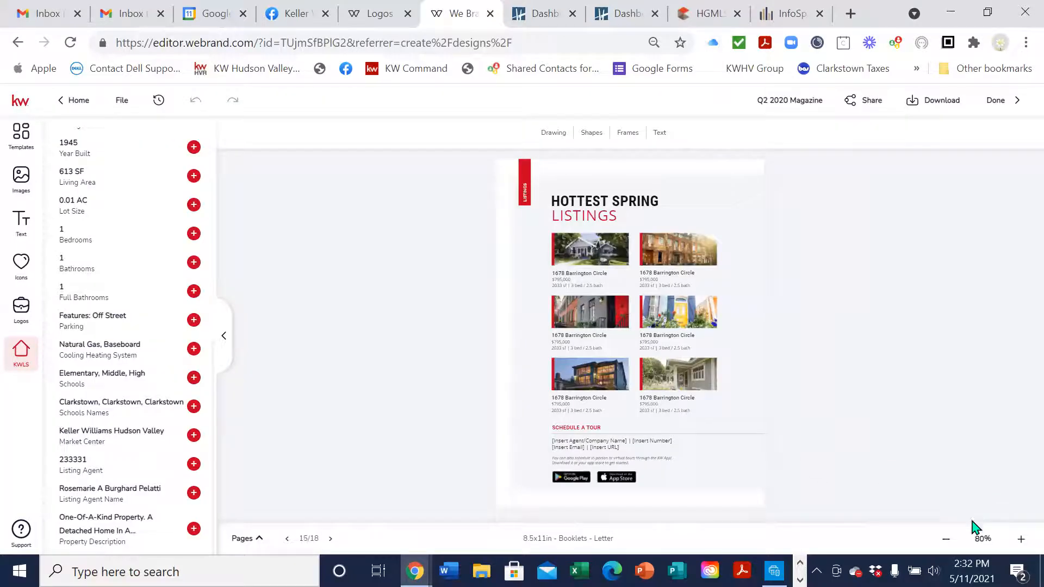
{"action": "left_click", "coordinate": [1021, 538]}
{"action": "left_click", "coordinate": [1022, 539]}
{"action": "left_click", "coordinate": [1021, 538]}
{"action": "left_click", "coordinate": [1021, 539]}
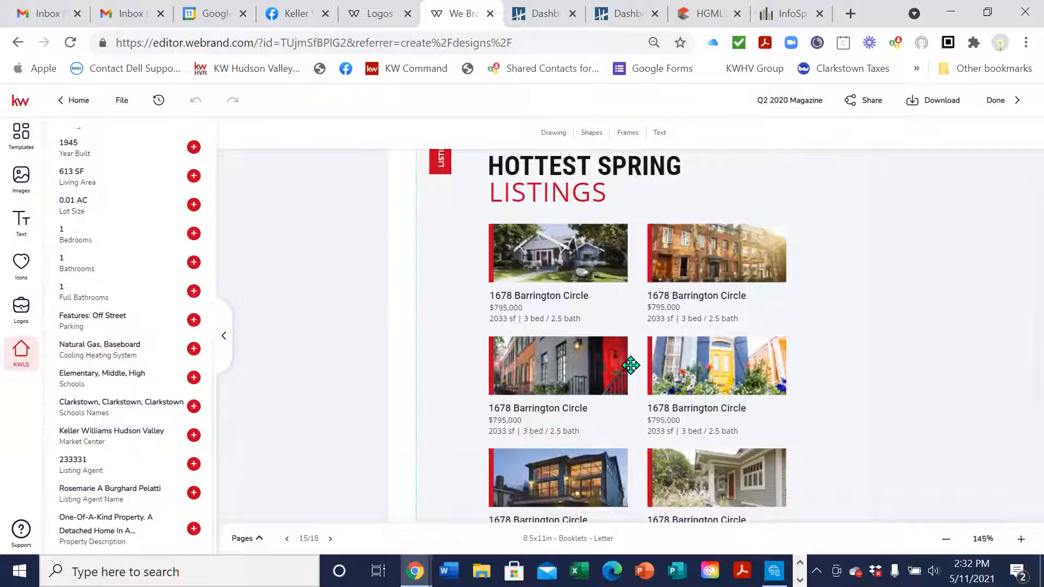
{"action": "scroll", "coordinate": [598, 426], "scroll_direction": "down", "scroll_amount": 2}
{"action": "scroll", "coordinate": [599, 426], "scroll_direction": "down", "scroll_amount": 2}
{"action": "scroll", "coordinate": [542, 375], "scroll_direction": "up", "scroll_amount": 4}
{"action": "scroll", "coordinate": [749, 459], "scroll_direction": "down", "scroll_amount": 3}
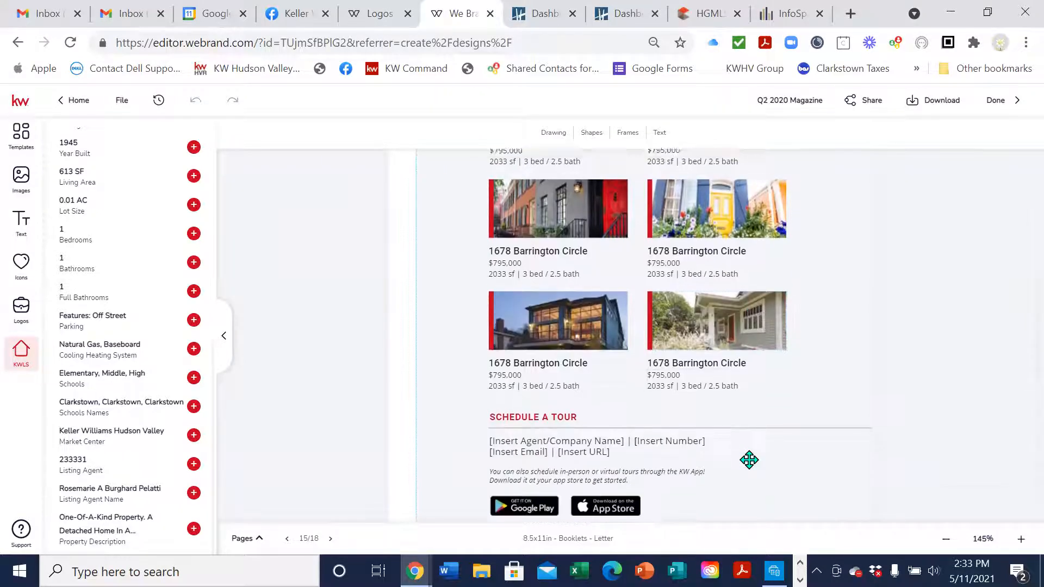
{"action": "scroll", "coordinate": [748, 460], "scroll_direction": "up", "scroll_amount": 5}
{"action": "scroll", "coordinate": [749, 460], "scroll_direction": "down", "scroll_amount": 6}
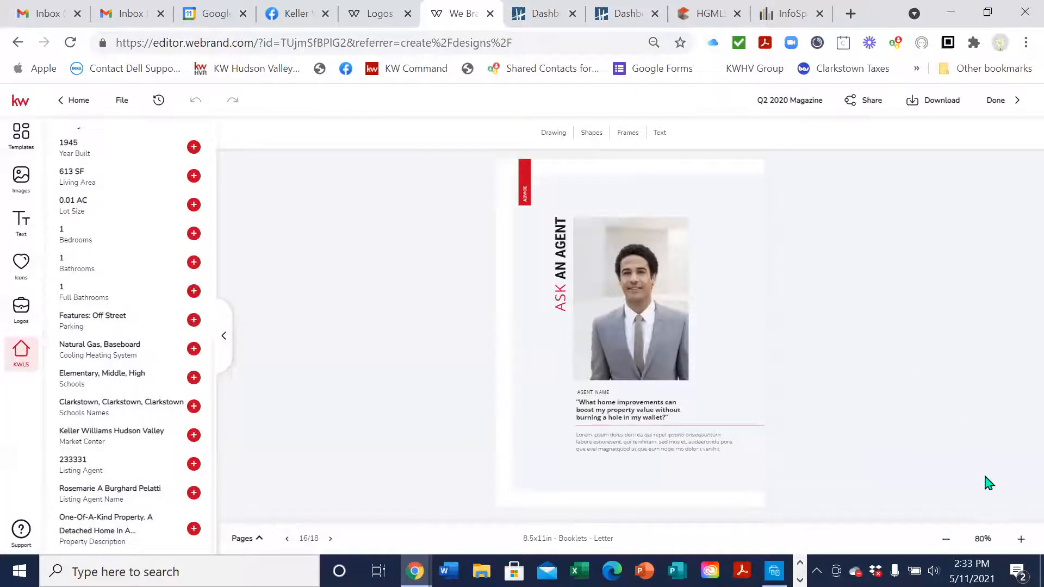
On the Ask an Agent page, replace the stock agent photo with the saved agent headshot
{"action": "left_click", "coordinate": [1021, 539]}
{"action": "left_click", "coordinate": [1021, 539]}
{"action": "left_click", "coordinate": [1021, 539]}
{"action": "scroll", "coordinate": [887, 358], "scroll_direction": "down", "scroll_amount": 3}
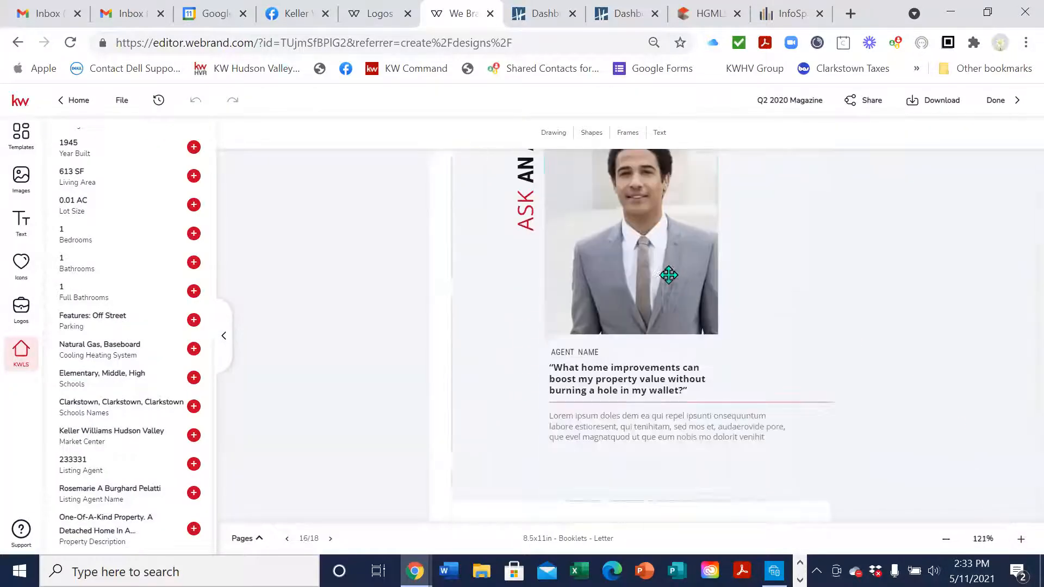
{"action": "left_click", "coordinate": [636, 272]}
{"action": "scroll", "coordinate": [82, 153], "scroll_direction": "up", "scroll_amount": 7}
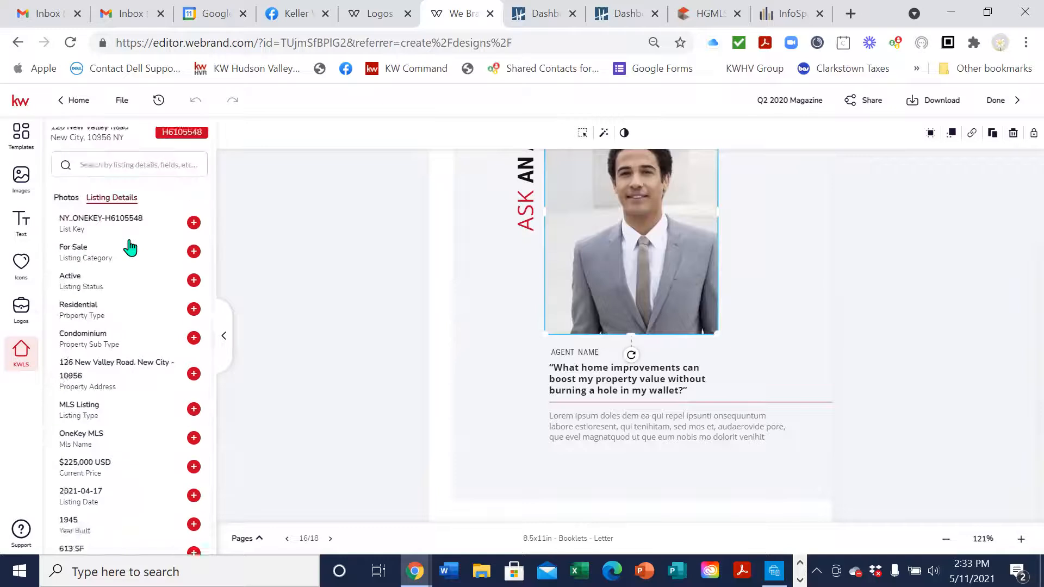
{"action": "left_click", "coordinate": [65, 135]}
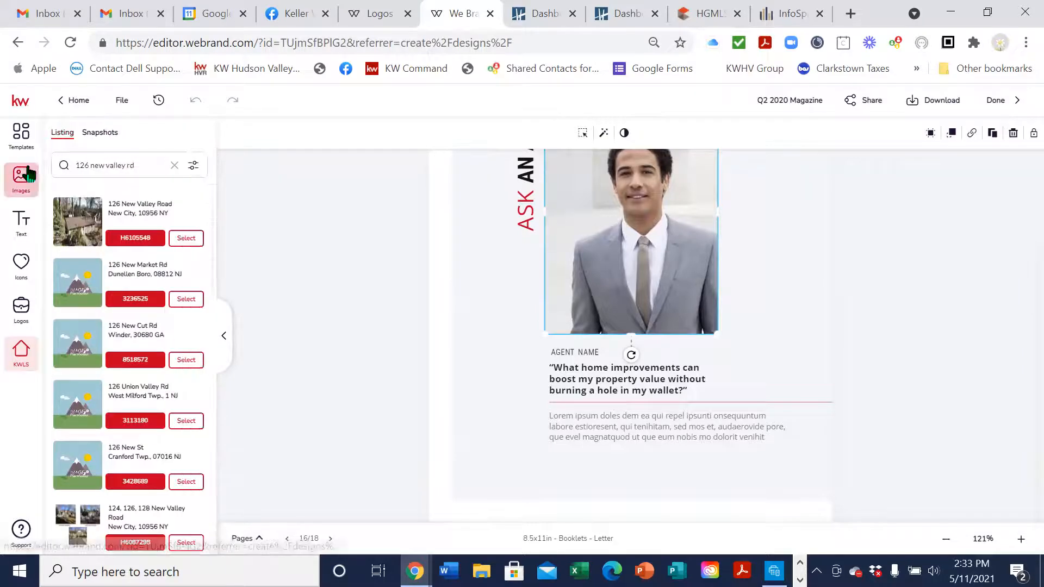
{"action": "left_click", "coordinate": [21, 178]}
{"action": "left_click", "coordinate": [162, 170]}
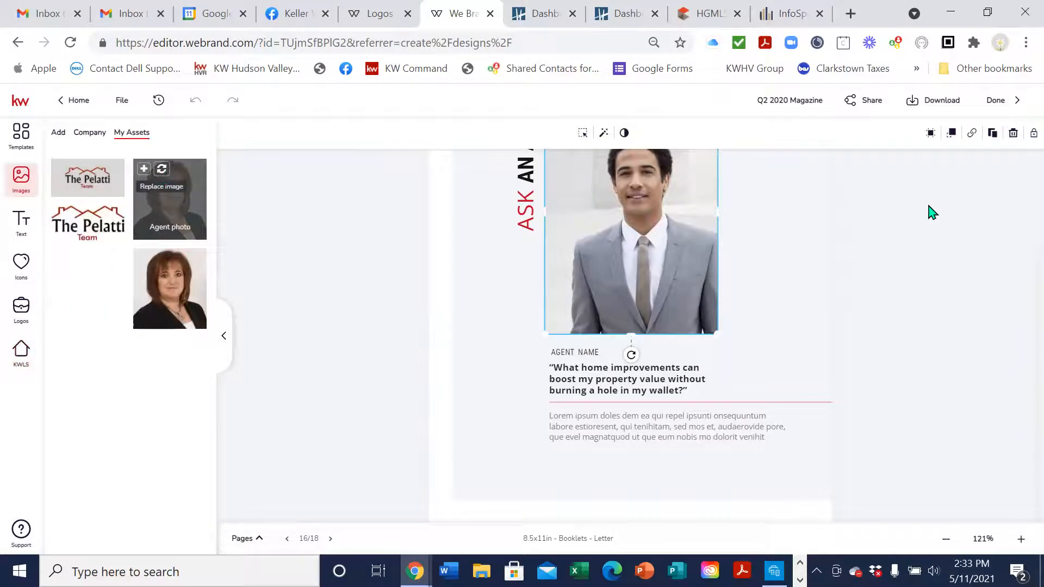
Replace the AGENT NAME placeholder under the photo with the agent's name
{"action": "scroll", "coordinate": [687, 340], "scroll_direction": "down", "scroll_amount": 1}
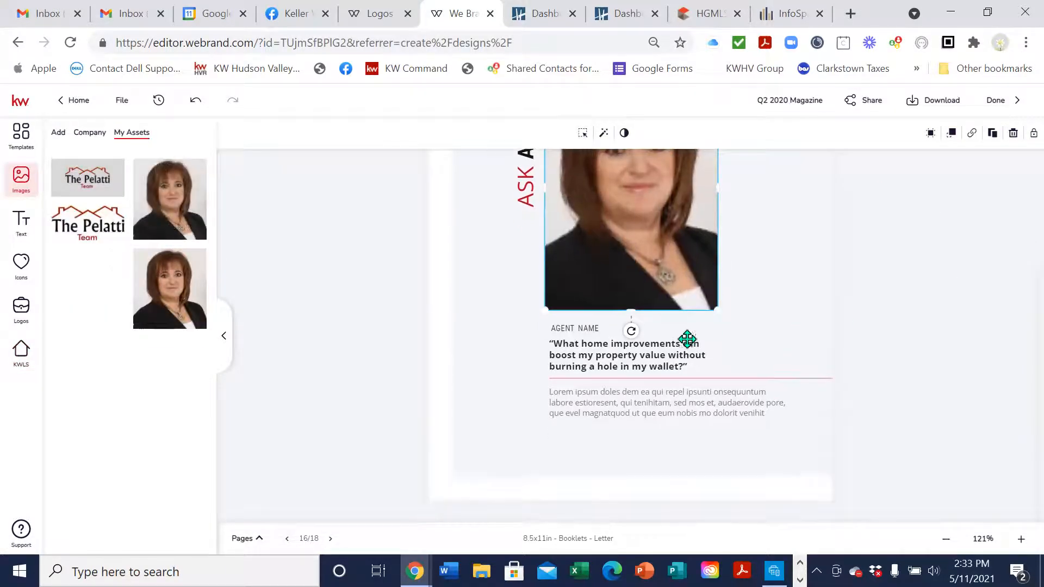
{"action": "left_click", "coordinate": [598, 328]}
{"action": "left_click", "coordinate": [552, 134]}
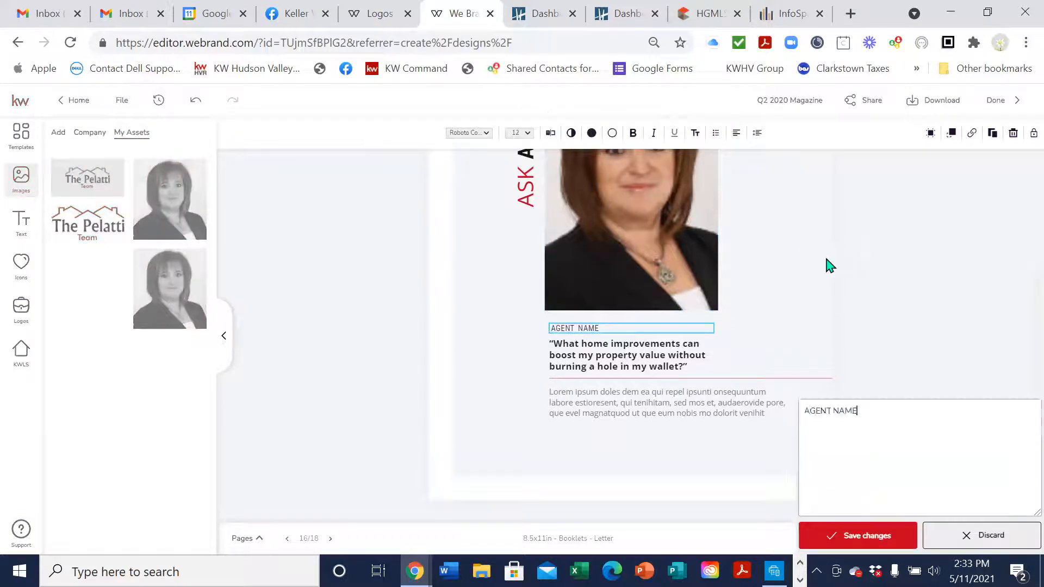
{"action": "left_click_drag", "start_coordinate": [876, 129], "coordinate": [778, 140]}
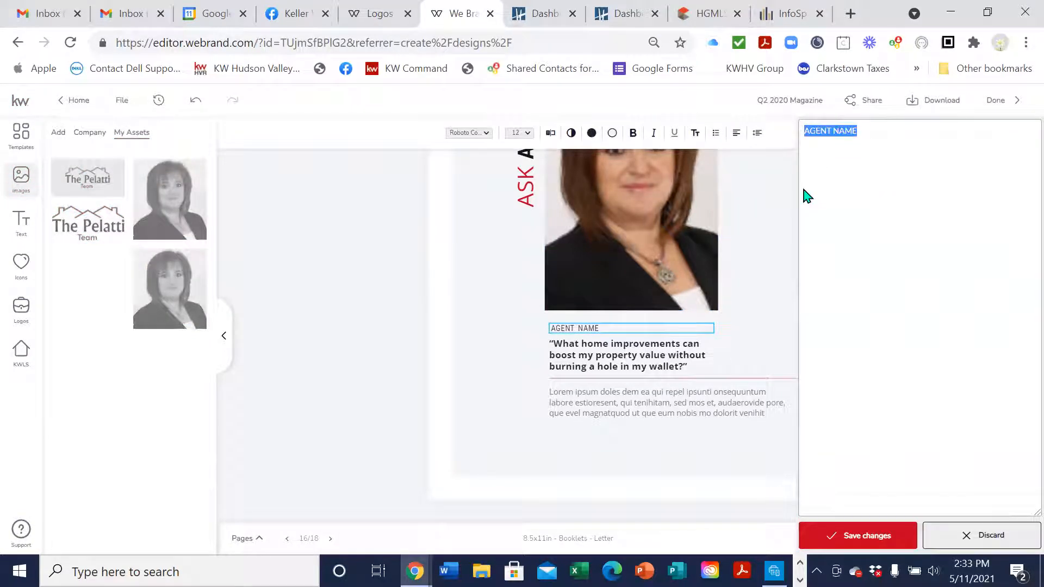
{"action": "type", "text": "Roe"}
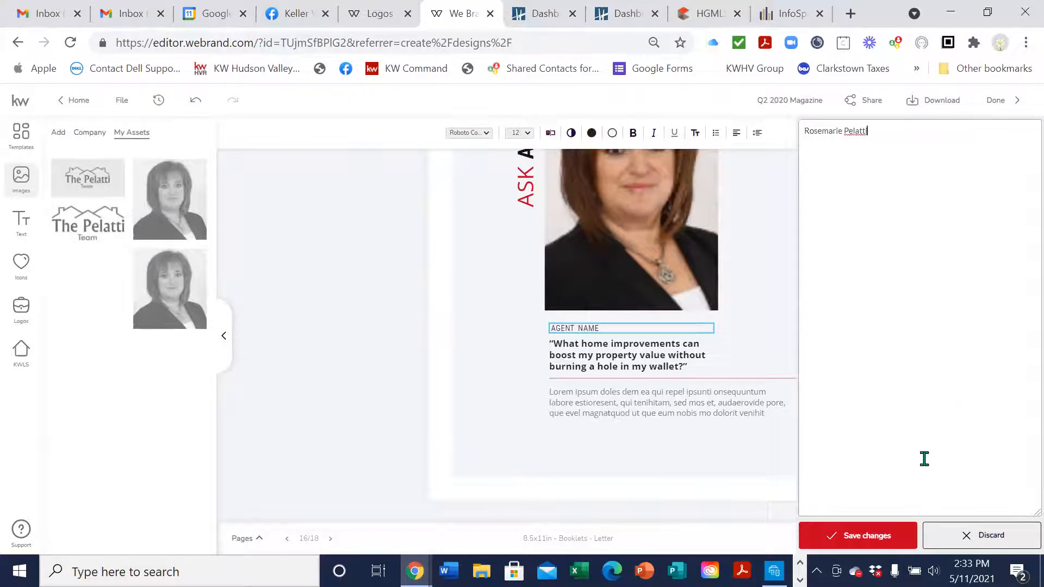
{"action": "left_click", "coordinate": [872, 535]}
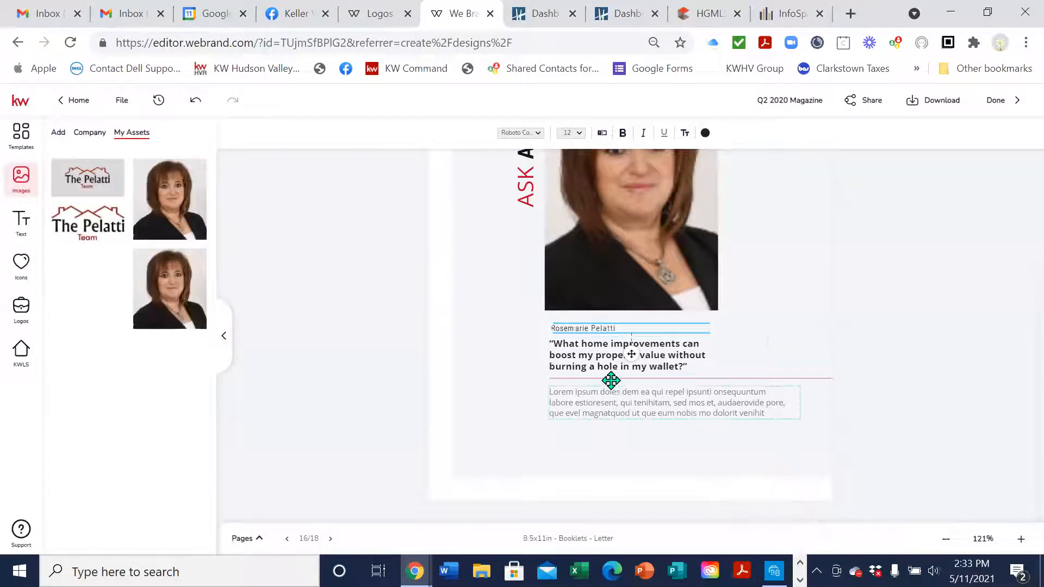
Save the Lorem ipsum paragraph unchanged and advance to page 17
{"action": "scroll", "coordinate": [596, 366], "scroll_direction": "up", "scroll_amount": 3}
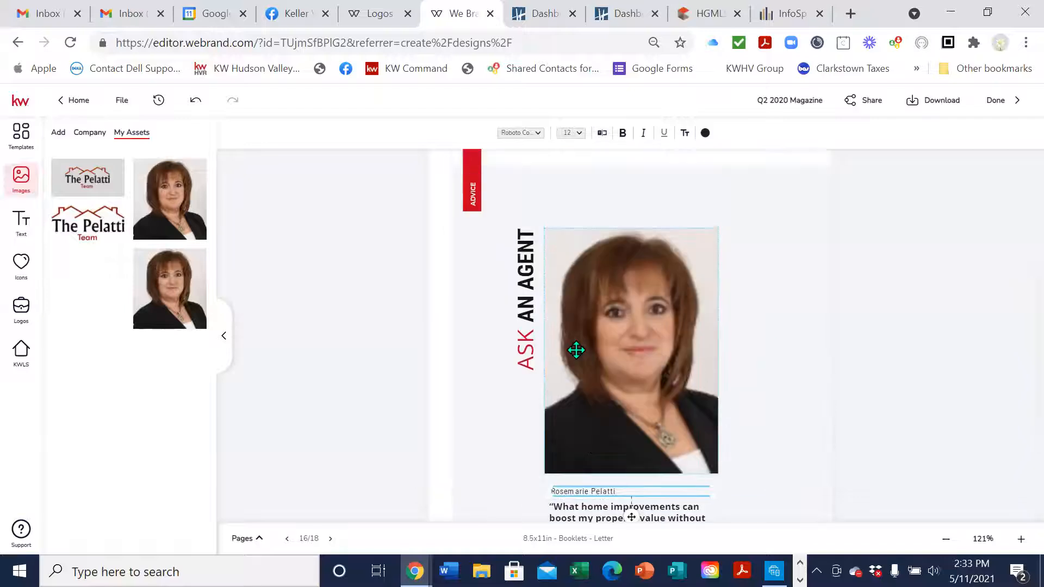
{"action": "scroll", "coordinate": [577, 350], "scroll_direction": "down", "scroll_amount": 3}
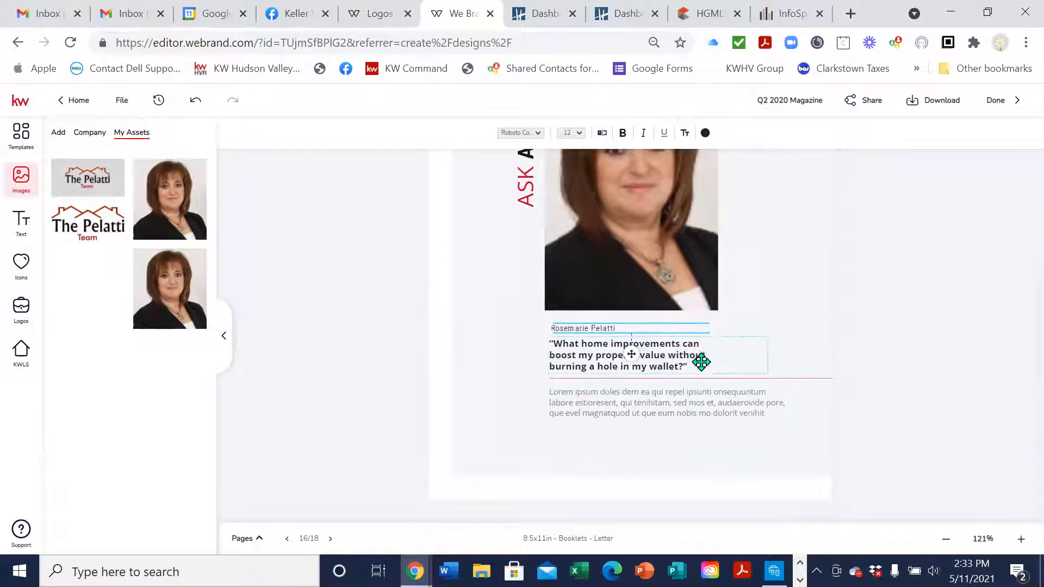
{"action": "left_click", "coordinate": [809, 329]}
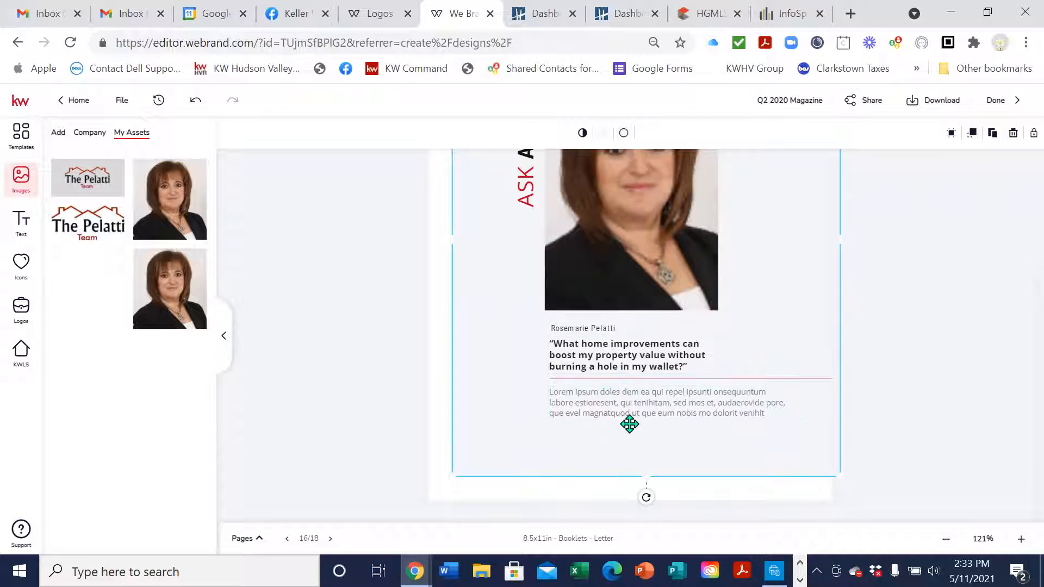
{"action": "left_click", "coordinate": [656, 410]}
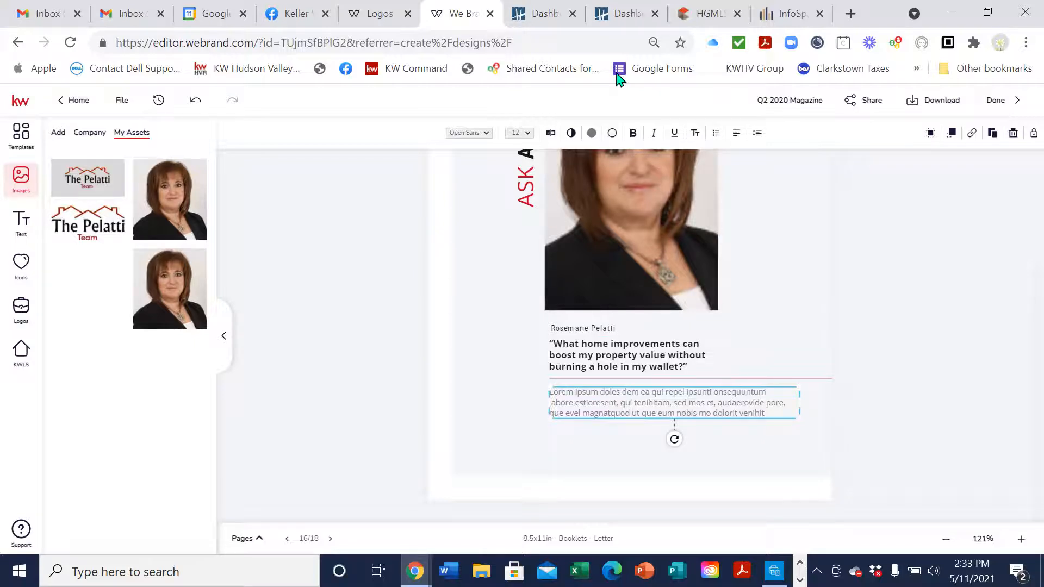
{"action": "left_click", "coordinate": [550, 133]}
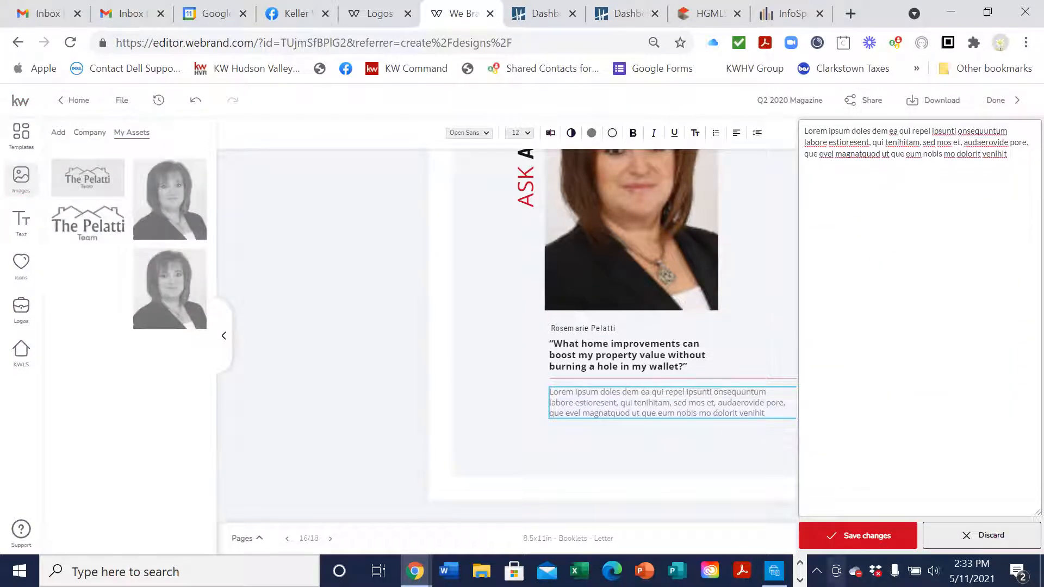
{"action": "left_click", "coordinate": [858, 535]}
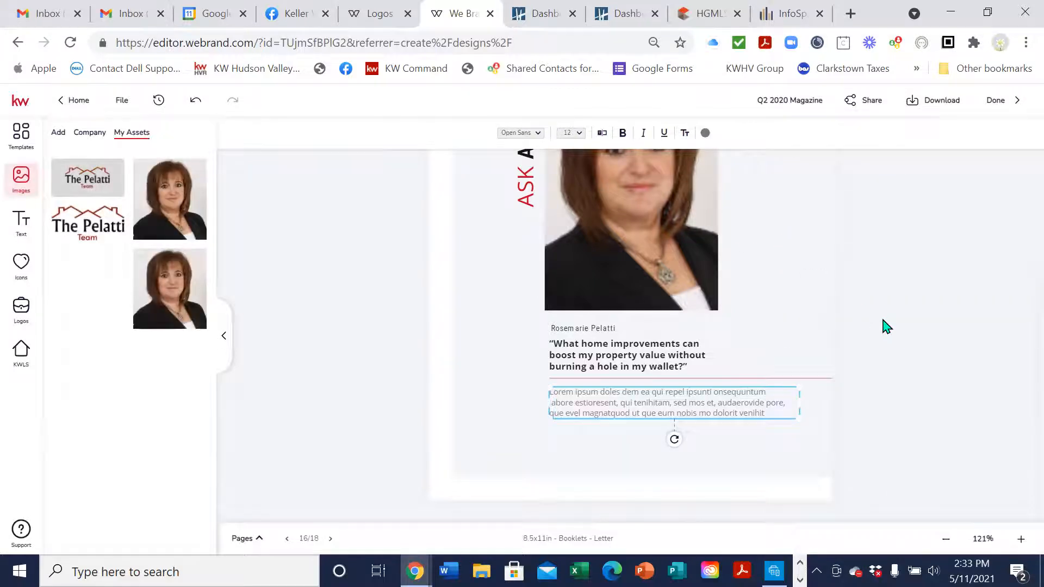
{"action": "scroll", "coordinate": [884, 326], "scroll_direction": "up", "scroll_amount": 3}
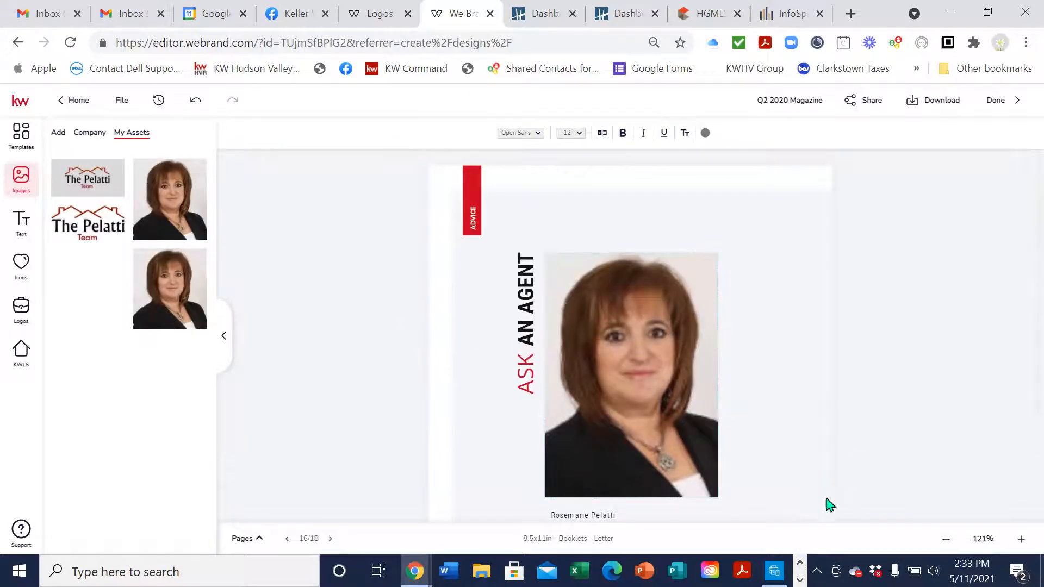
{"action": "left_click", "coordinate": [330, 538]}
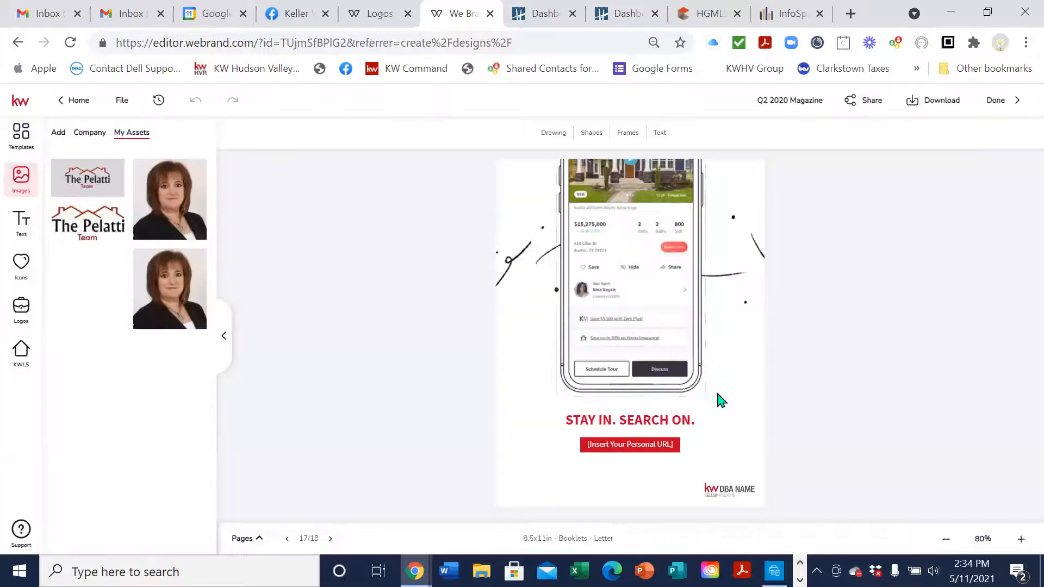
Zoom into page 17 and swap the KW DBA NAME logo for an enlarged Hudson Valley Realty logo
{"action": "left_click", "coordinate": [1020, 539]}
{"action": "left_click", "coordinate": [1020, 540]}
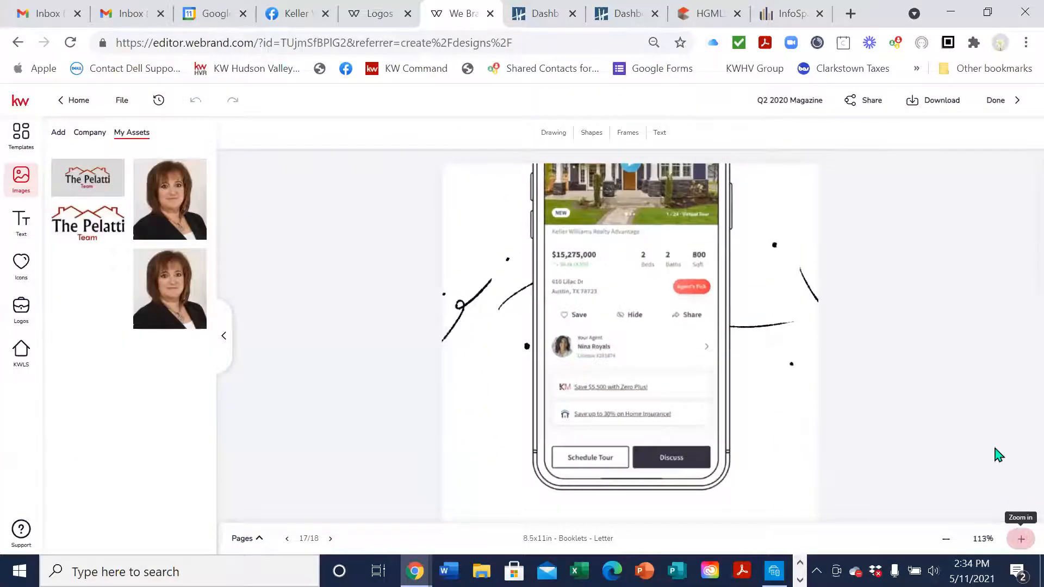
{"action": "scroll", "coordinate": [792, 319], "scroll_direction": "down", "scroll_amount": 3}
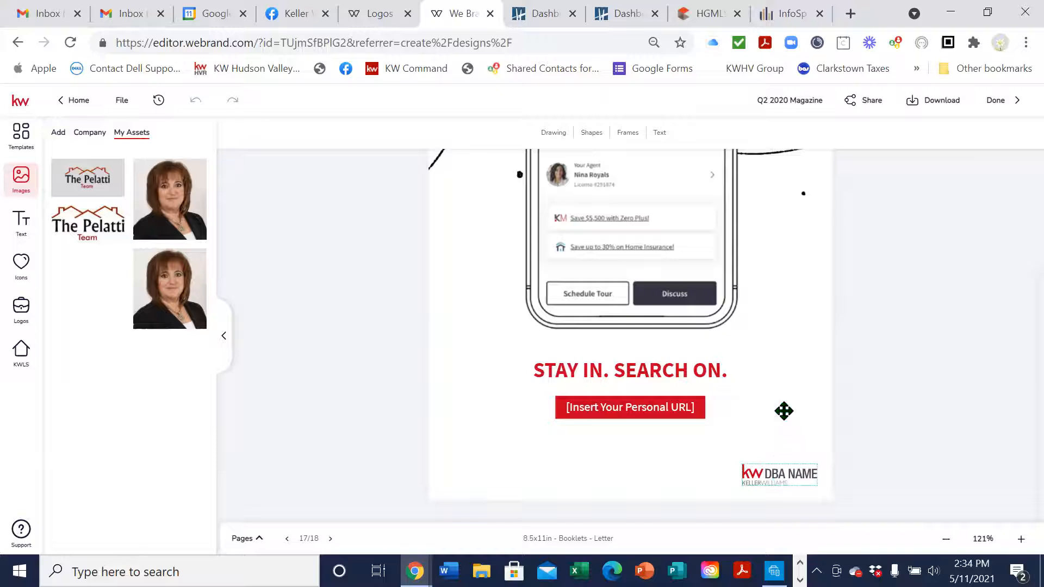
{"action": "left_click", "coordinate": [800, 474]}
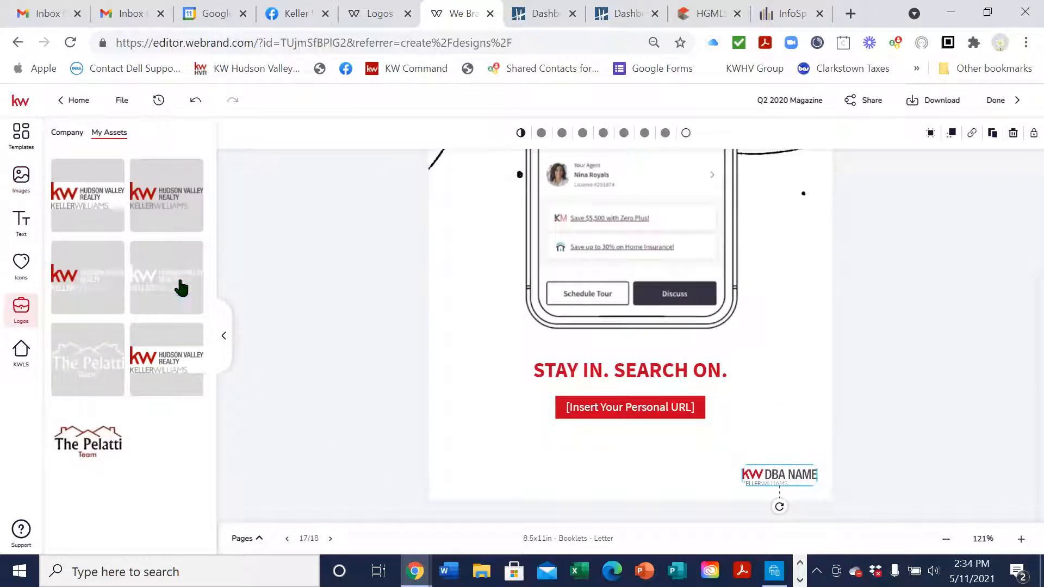
{"action": "left_click", "coordinate": [176, 175]}
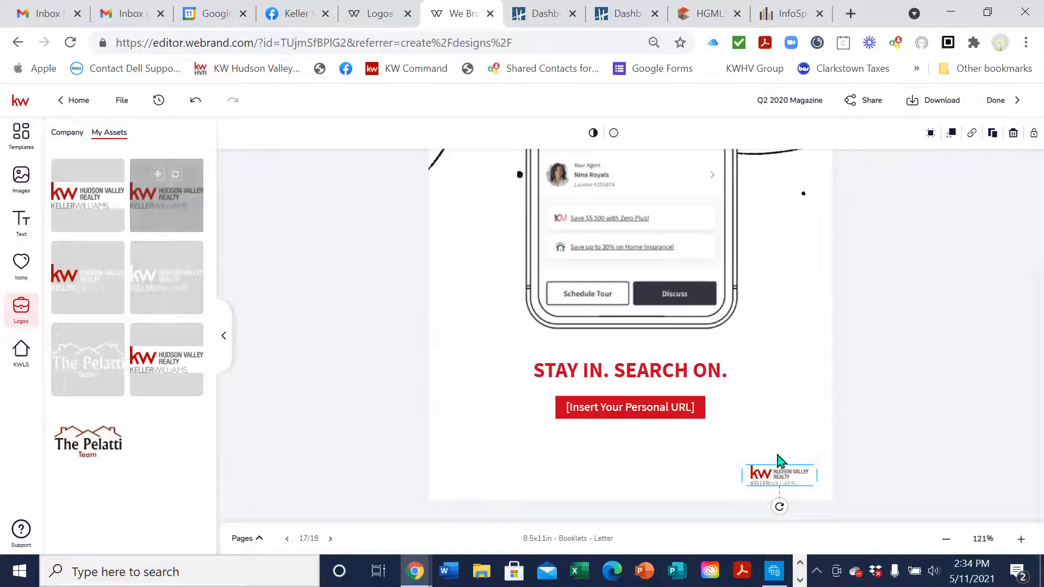
{"action": "left_click_drag", "start_coordinate": [742, 463], "coordinate": [727, 455]}
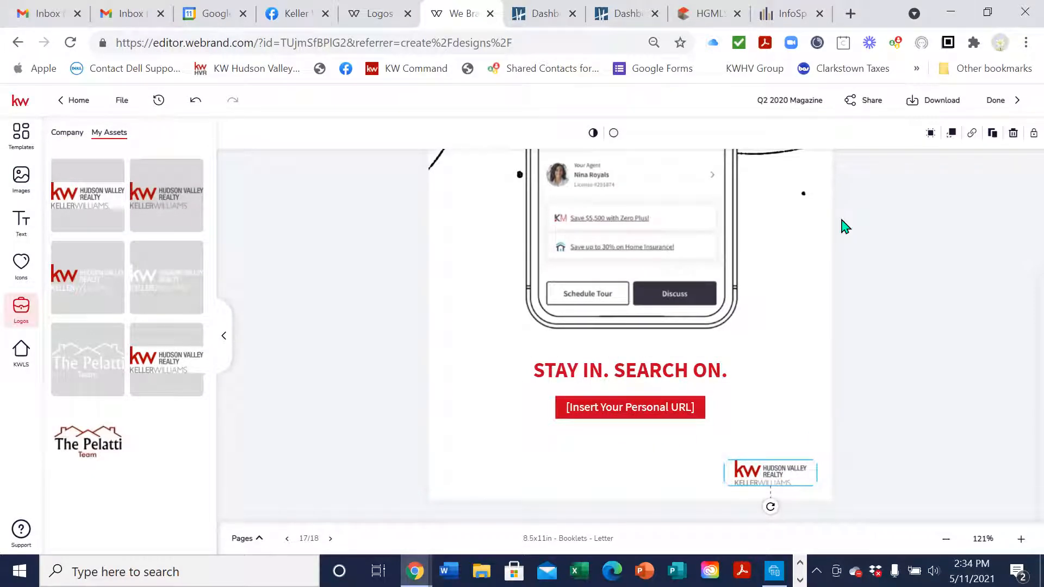
Open the KW Command site at agent.kw.com in a new browser tab
{"action": "left_click", "coordinate": [850, 13]}
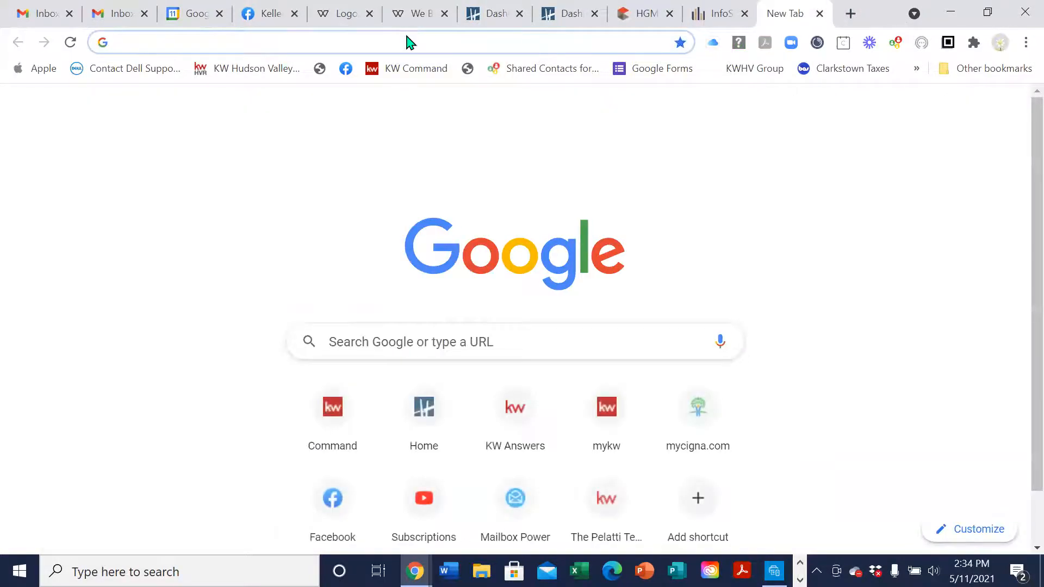
{"action": "left_click", "coordinate": [644, 36]}
{"action": "type", "text": "age"}
{"action": "key", "text": "Return"}
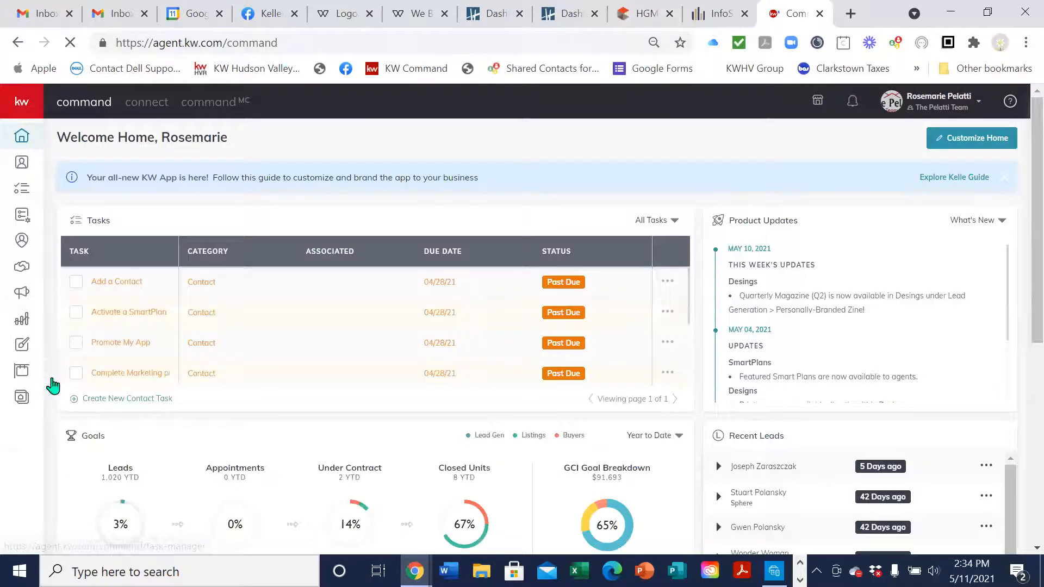
Copy the App URL from Consumer > Site & App Settings > URLs, then return to WeBrand
{"action": "mouse_move", "coordinate": [56, 408]}
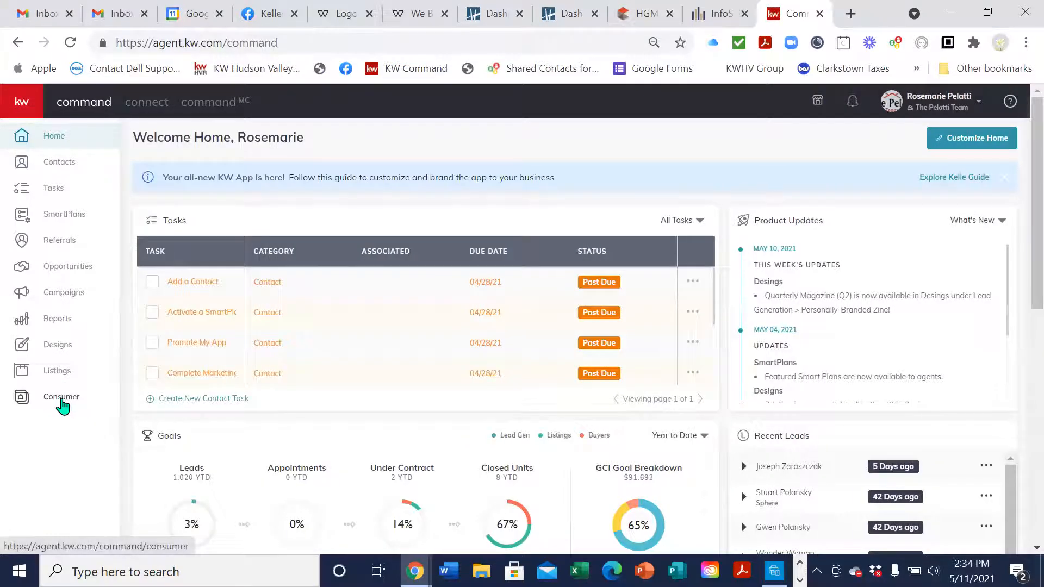
{"action": "left_click", "coordinate": [62, 401]}
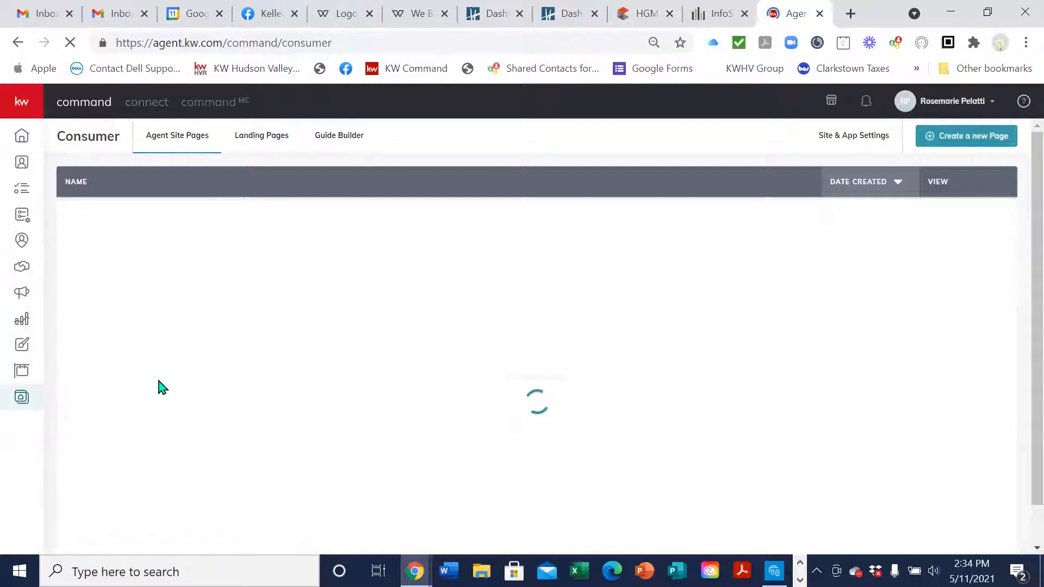
{"action": "left_click", "coordinate": [849, 142]}
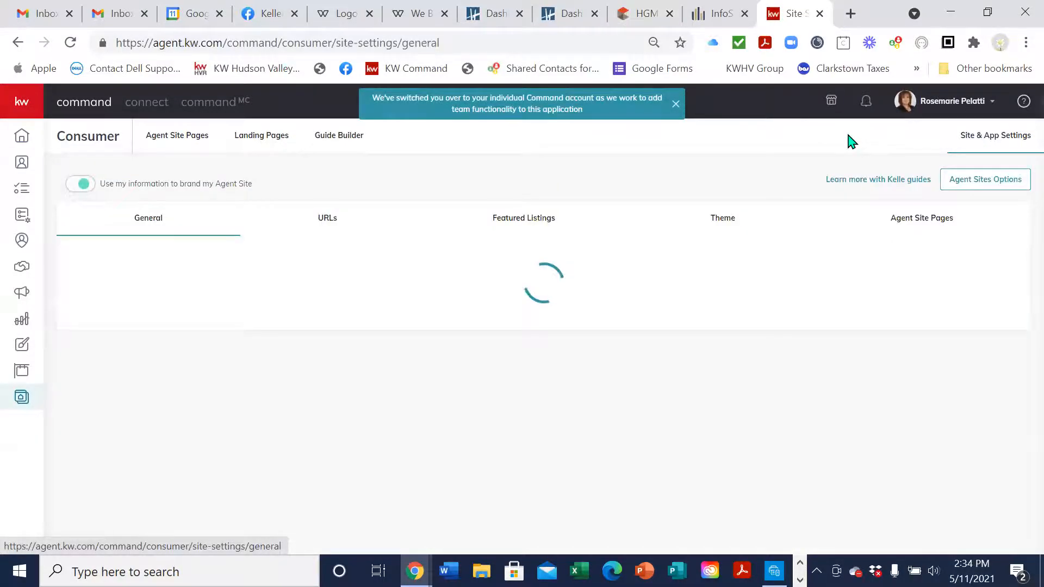
{"action": "left_click", "coordinate": [326, 224]}
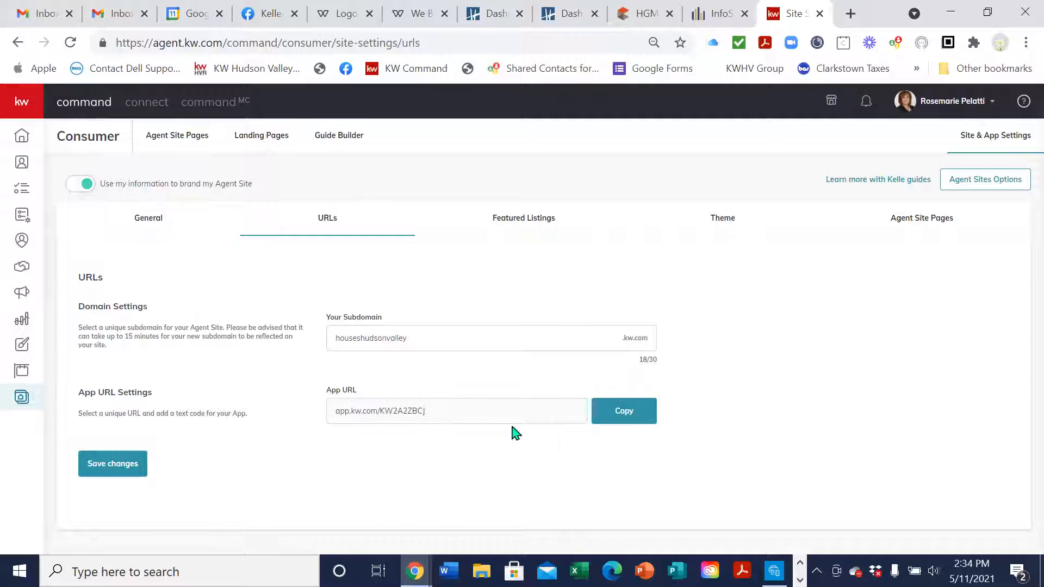
{"action": "left_click", "coordinate": [642, 423]}
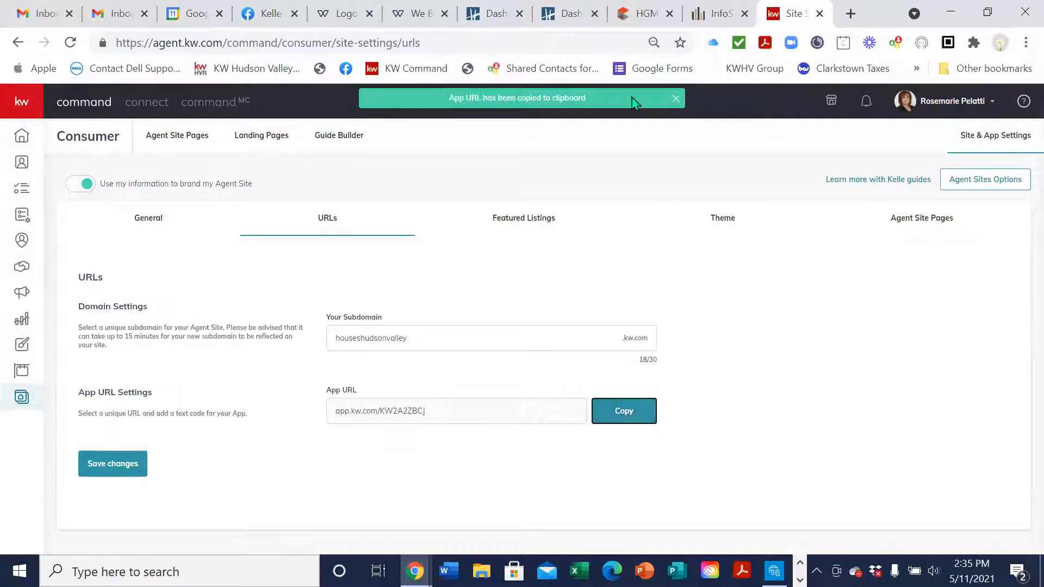
{"action": "left_click", "coordinate": [422, 13]}
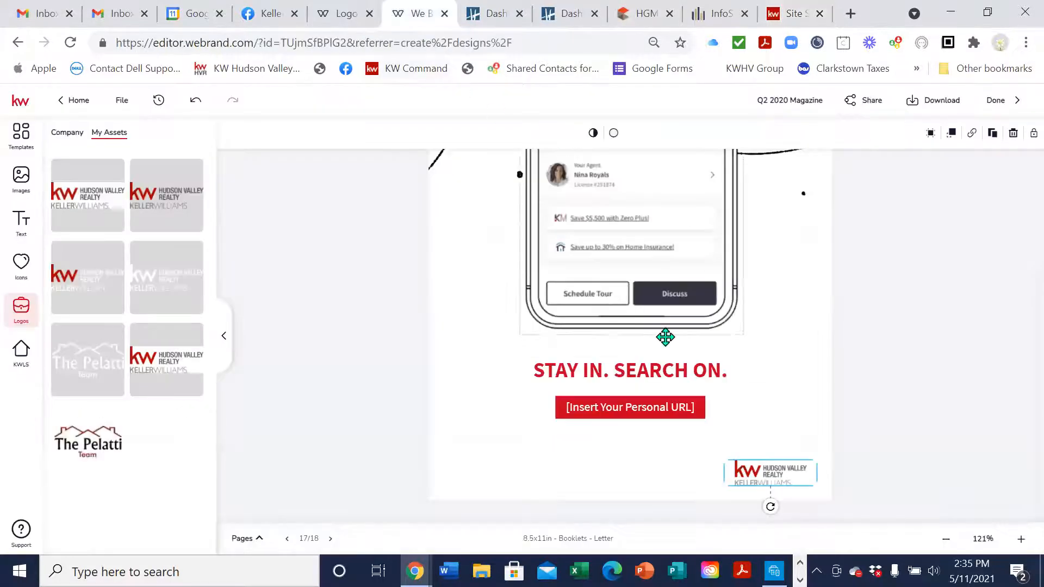
{"action": "left_click", "coordinate": [642, 416]}
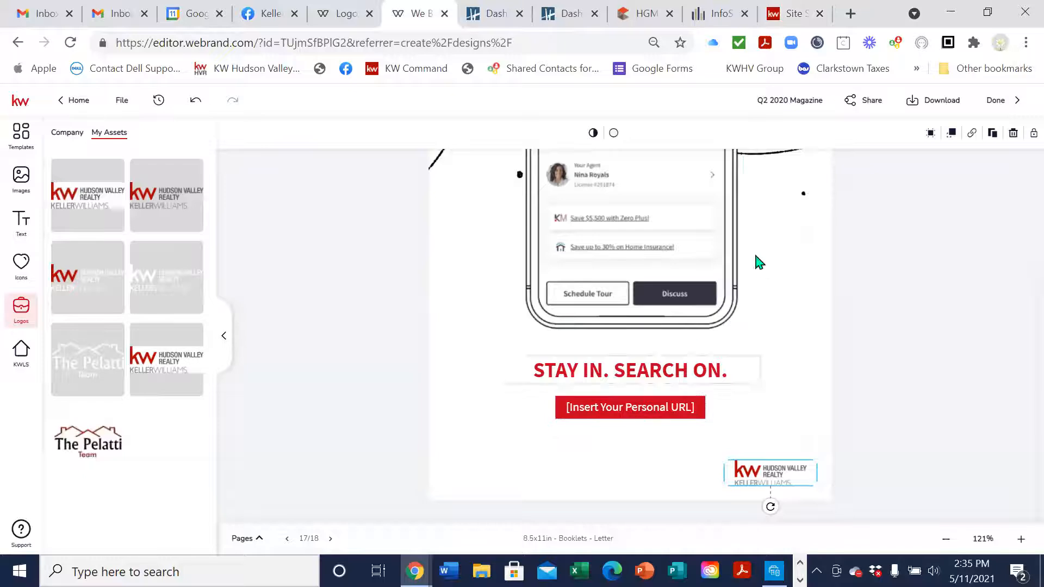
{"action": "left_click", "coordinate": [661, 405]}
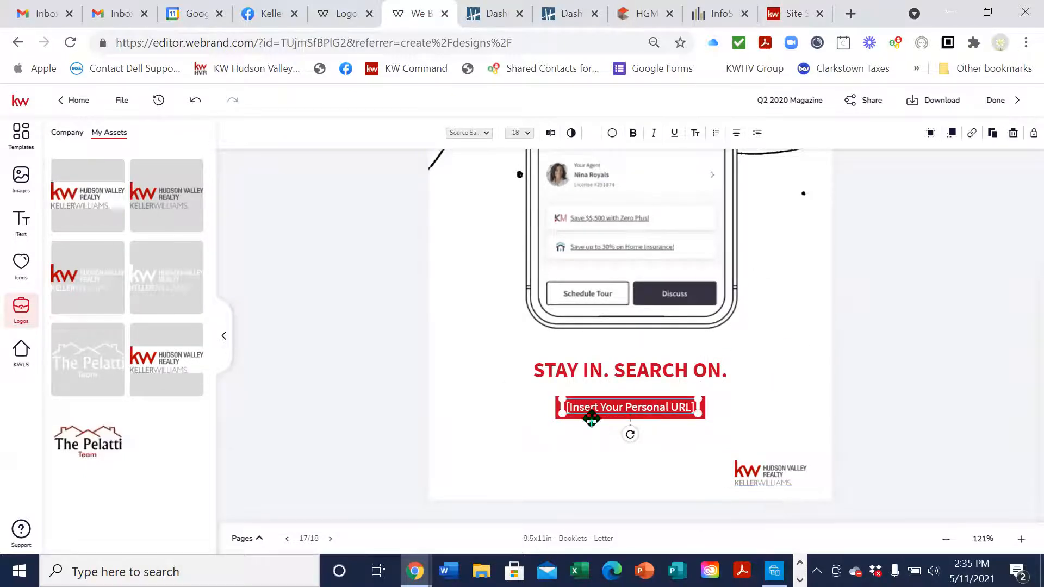
{"action": "scroll", "coordinate": [808, 420], "scroll_direction": "up", "scroll_amount": 3}
{"action": "left_click", "coordinate": [551, 135]}
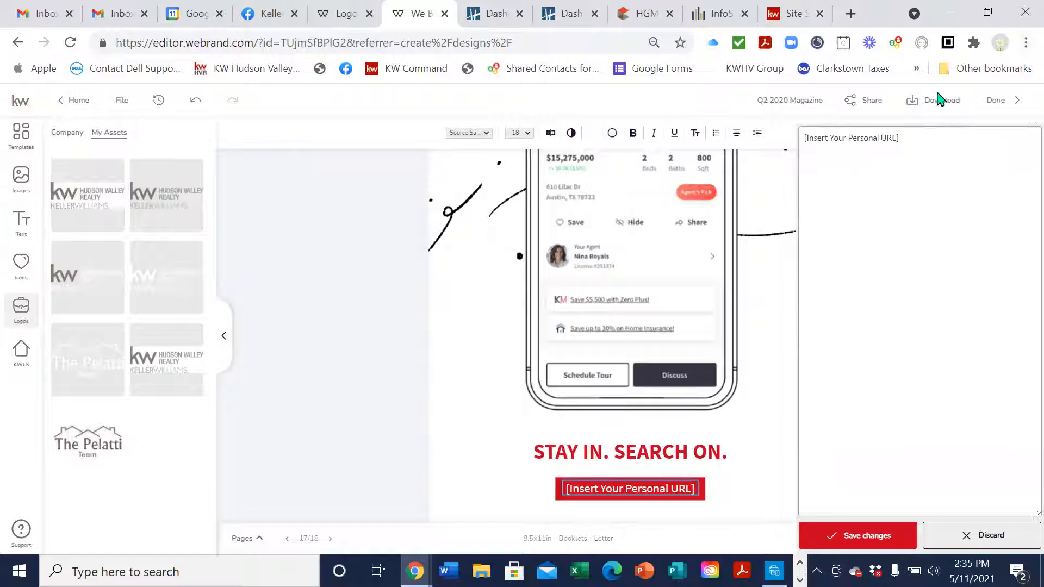
{"action": "left_click_drag", "start_coordinate": [917, 122], "coordinate": [815, 121]}
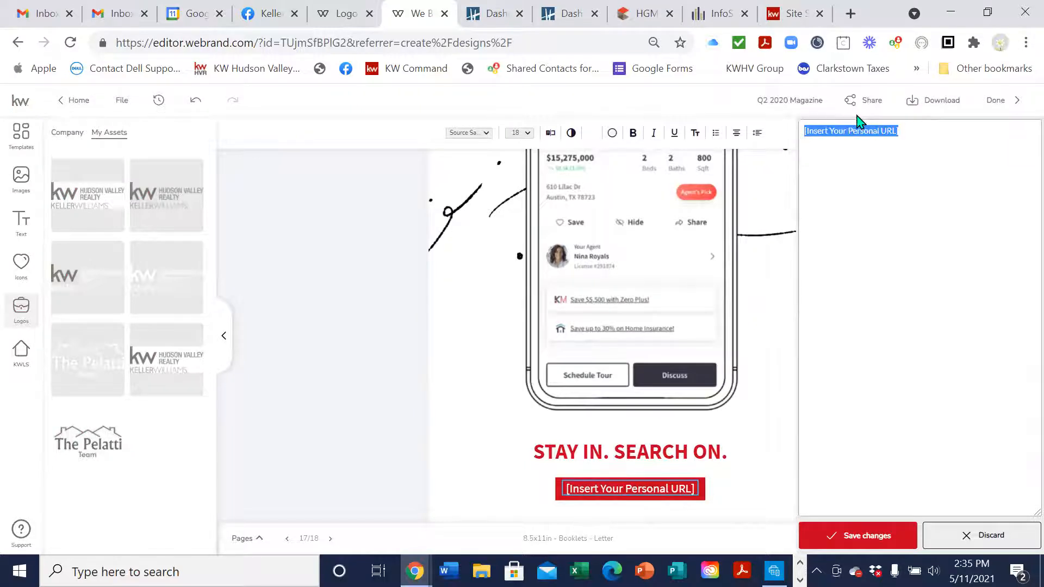
{"action": "key", "text": "ctrl+v"}
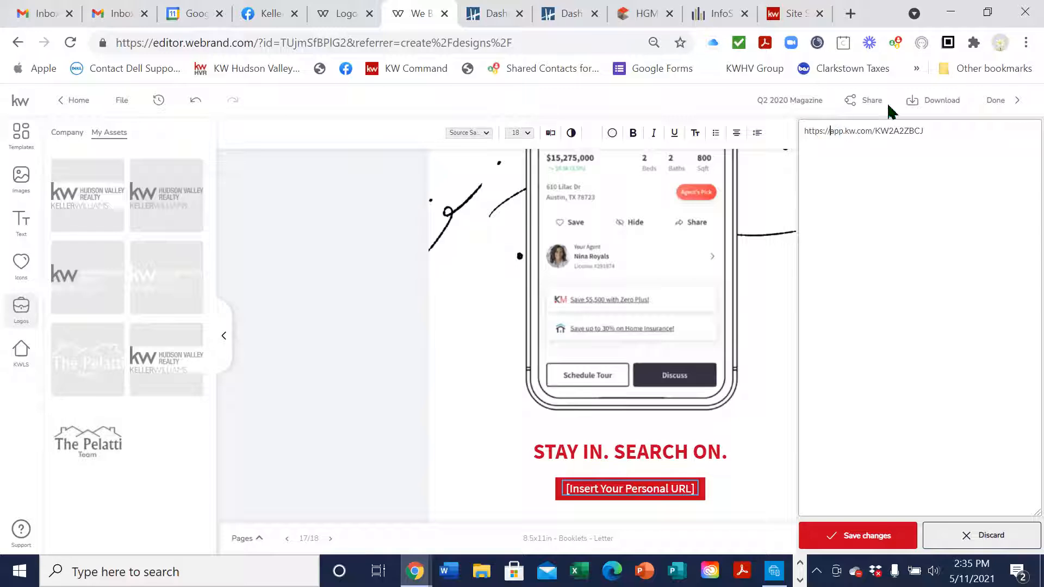
{"action": "key", "text": "Home"}
{"action": "key", "text": "Delete"}
{"action": "key", "text": "Delete"}
{"action": "key", "text": "Delete"}
{"action": "key", "text": "Delete"}
{"action": "key", "text": "Delete"}
{"action": "key", "text": "Delete"}
{"action": "key", "text": "Delete"}
{"action": "key", "text": "Delete"}
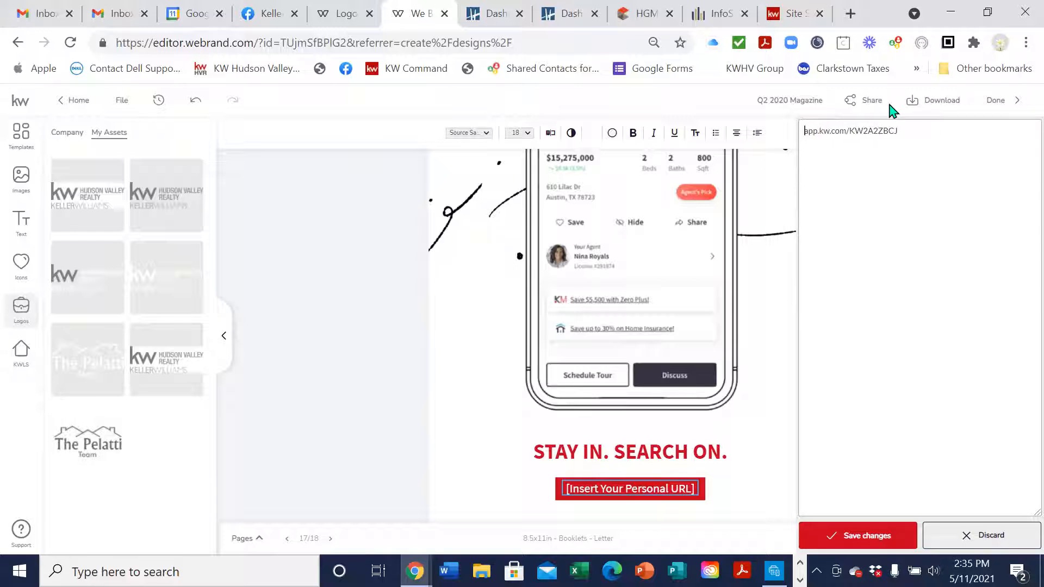
{"action": "left_click", "coordinate": [870, 535]}
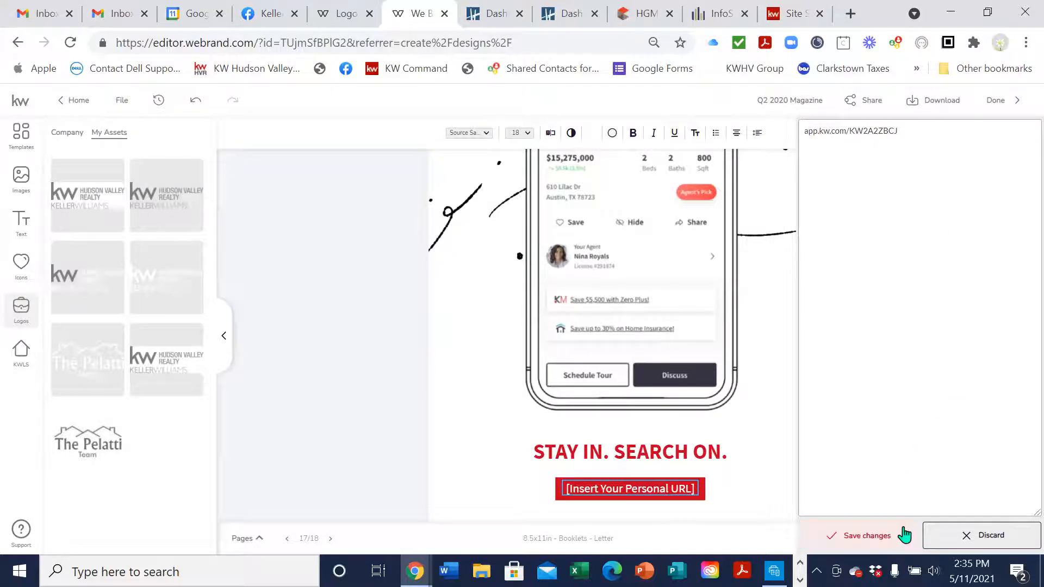
{"action": "left_click", "coordinate": [777, 485]}
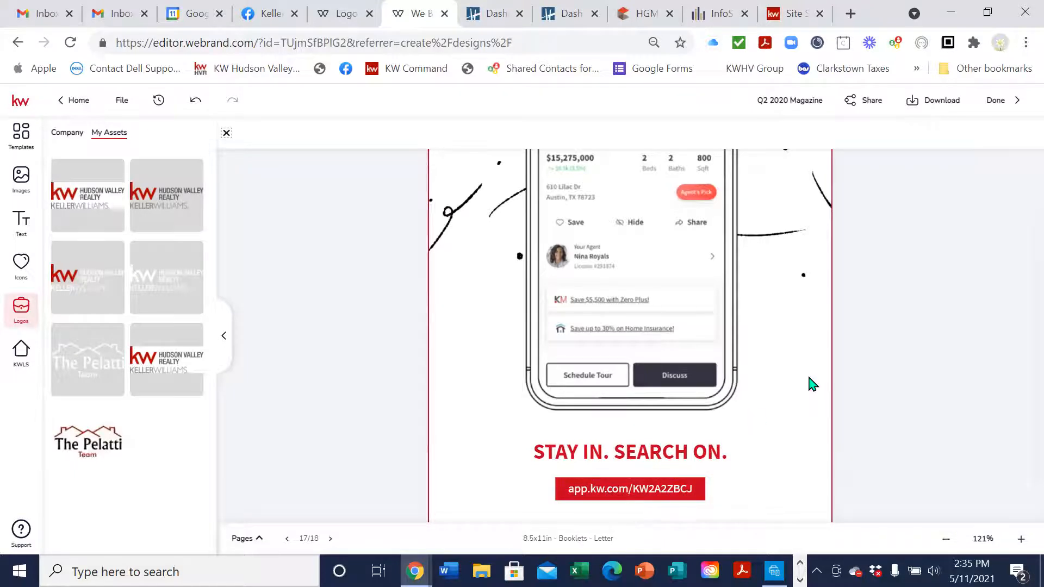
{"action": "scroll", "coordinate": [813, 384], "scroll_direction": "down", "scroll_amount": 2}
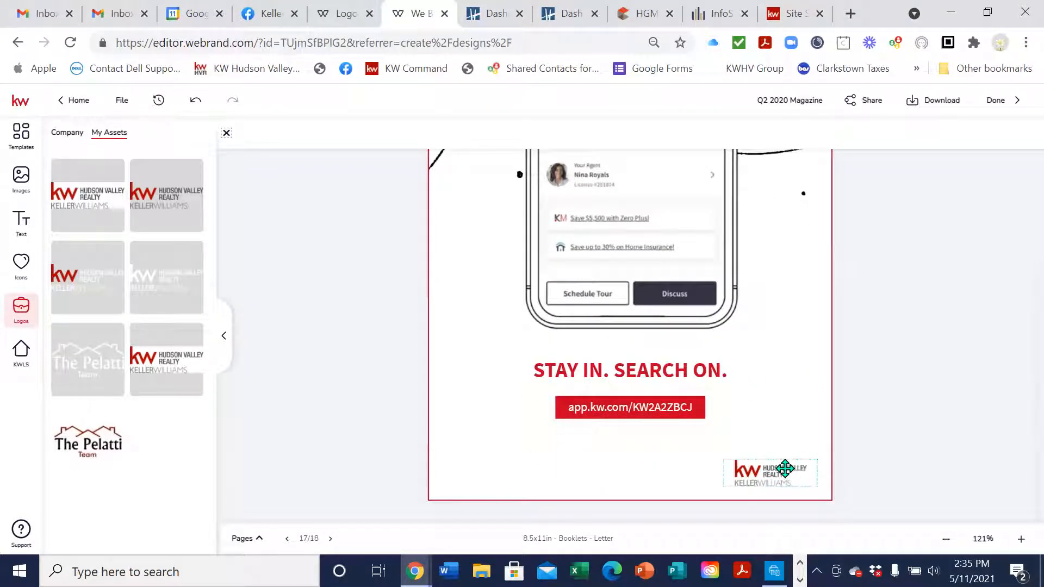
{"action": "scroll", "coordinate": [813, 343], "scroll_direction": "up", "scroll_amount": 5}
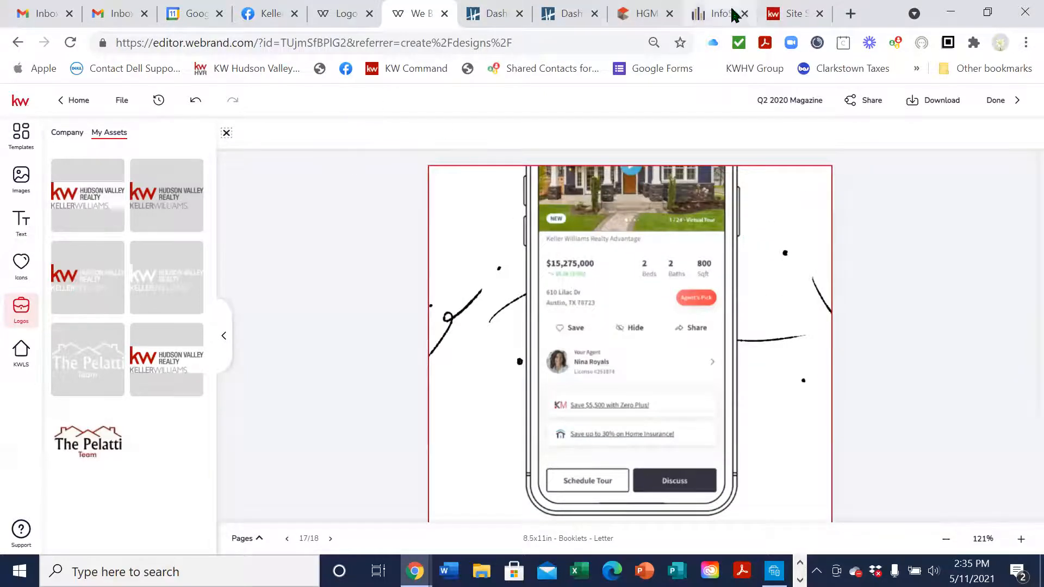
Recheck the App URL under Consumer > Site & App Settings in KW Command, then return to WeBrand
{"action": "left_click", "coordinate": [793, 14]}
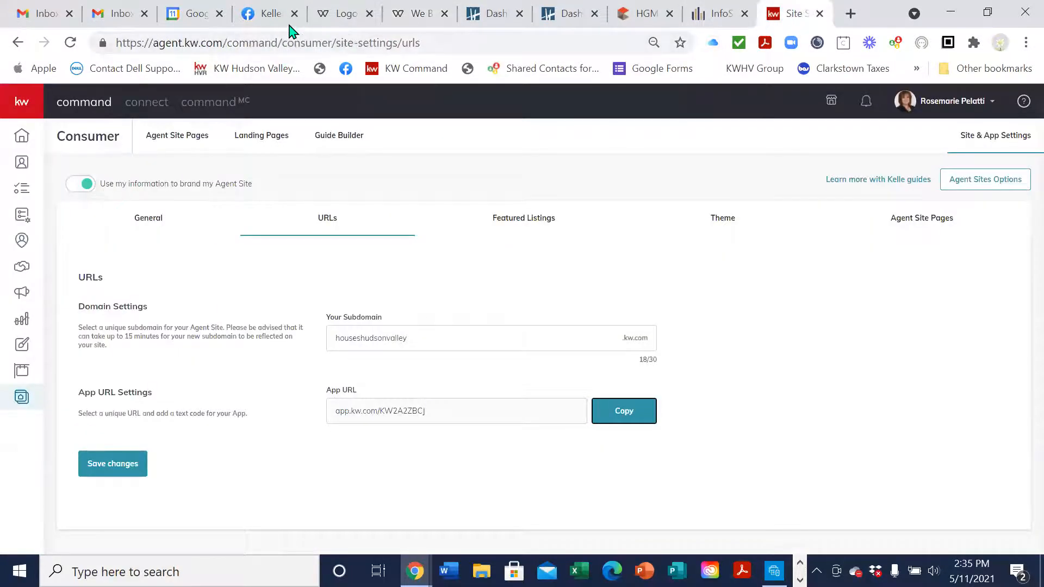
{"action": "left_click", "coordinate": [15, 399]}
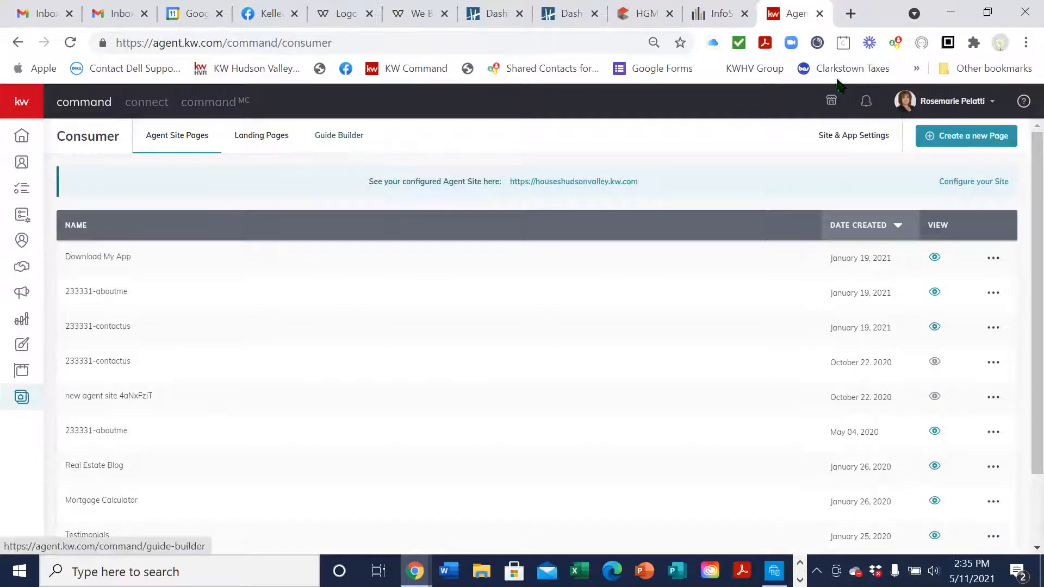
{"action": "left_click", "coordinate": [860, 141]}
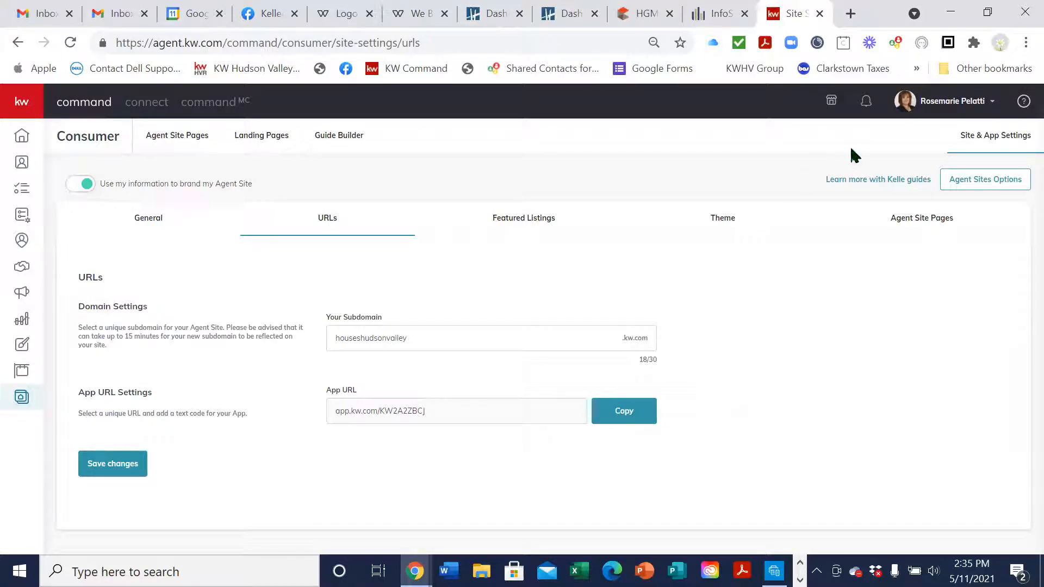
{"action": "left_click", "coordinate": [405, 15]}
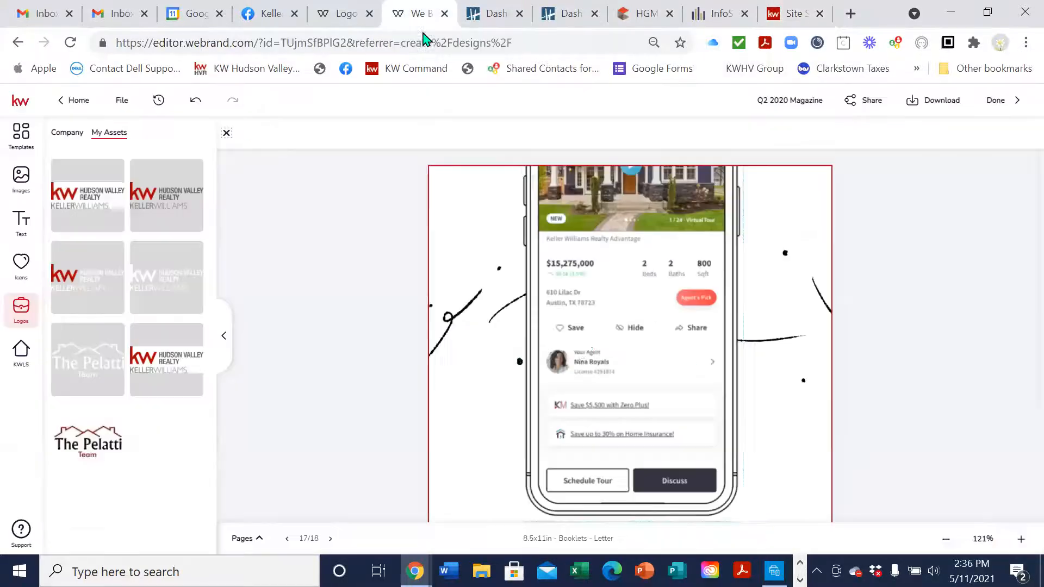
On page 18, swap the DBA NAME logo for the Hudson Valley Realty logo and enlarge it
{"action": "scroll", "coordinate": [582, 360], "scroll_direction": "down", "scroll_amount": 3}
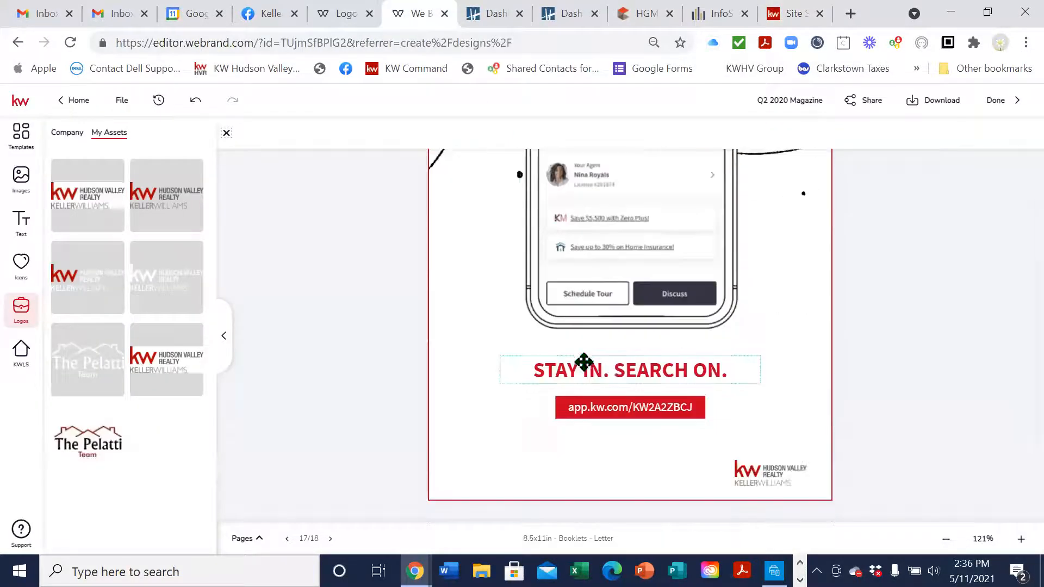
{"action": "left_click", "coordinate": [330, 538]}
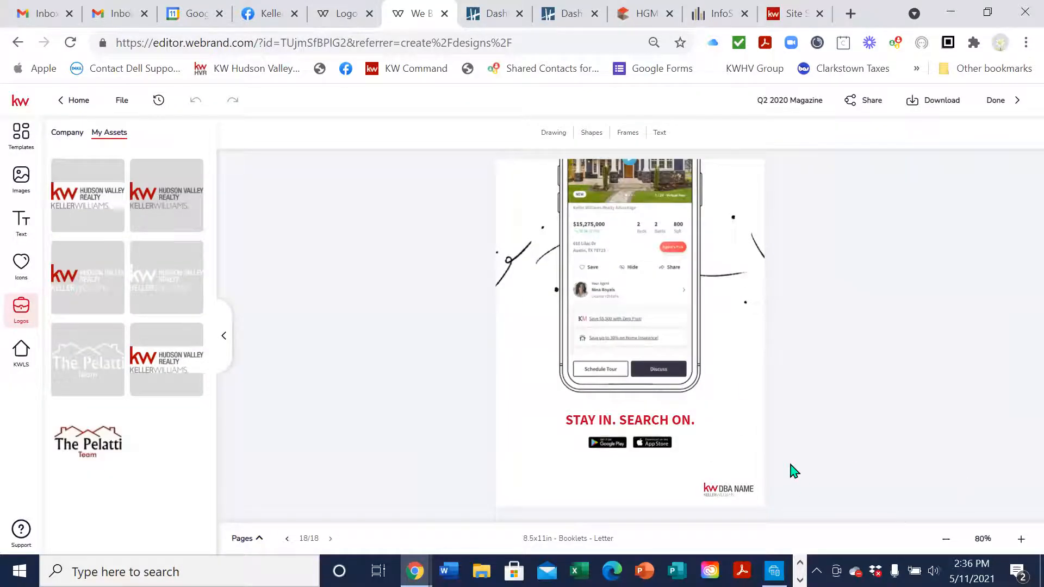
{"action": "left_click", "coordinate": [1021, 539]}
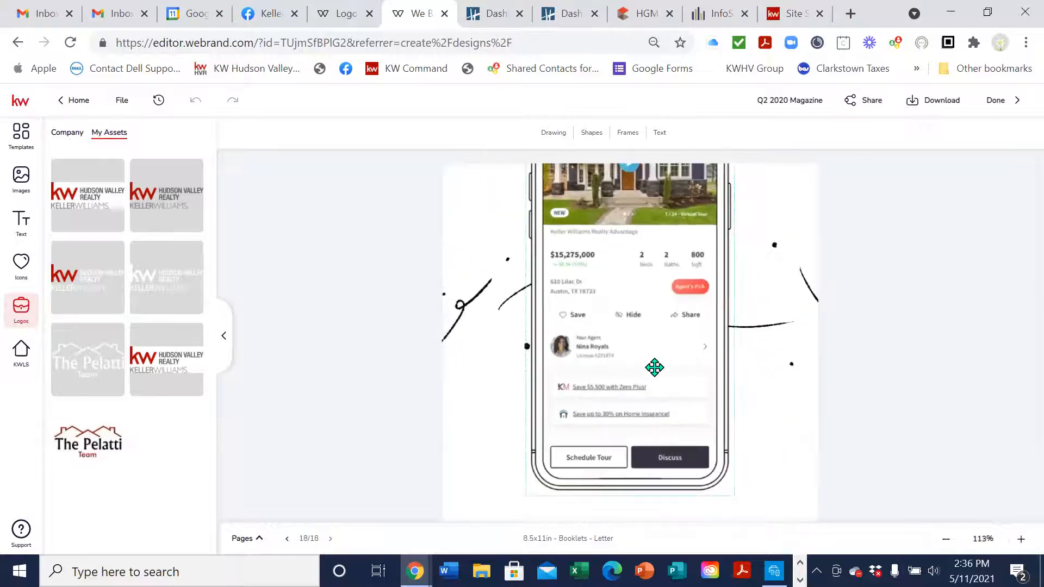
{"action": "scroll", "coordinate": [745, 302], "scroll_direction": "down", "scroll_amount": 3}
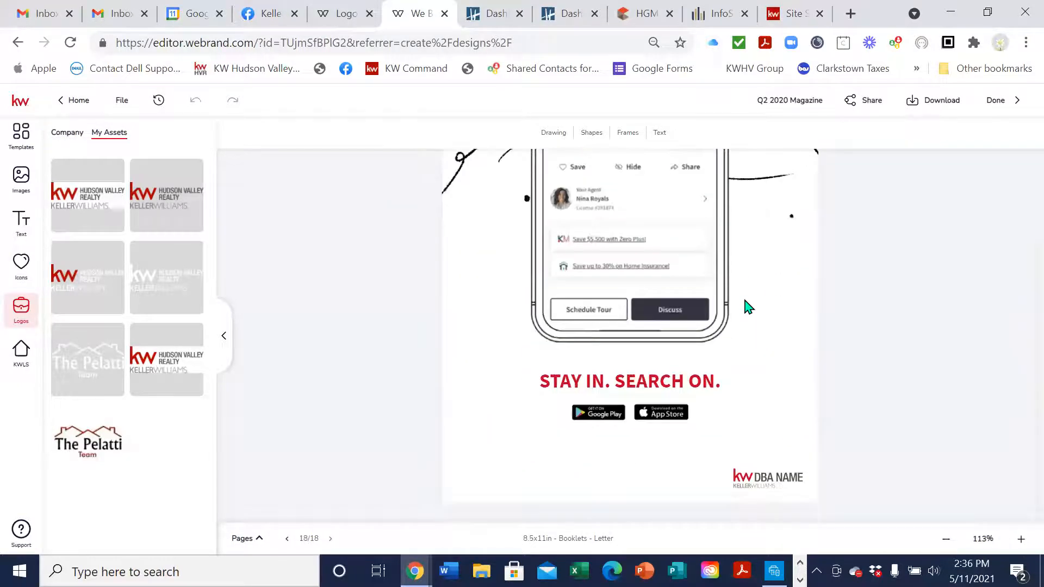
{"action": "scroll", "coordinate": [696, 387], "scroll_direction": "up", "scroll_amount": 2}
{"action": "scroll", "coordinate": [674, 380], "scroll_direction": "down", "scroll_amount": 2}
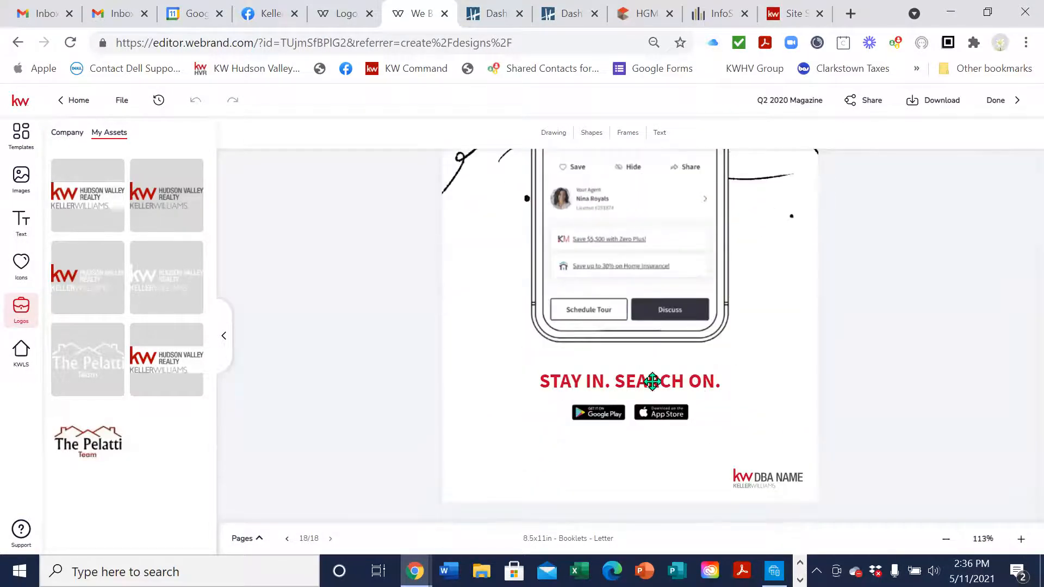
{"action": "left_click", "coordinate": [775, 474]}
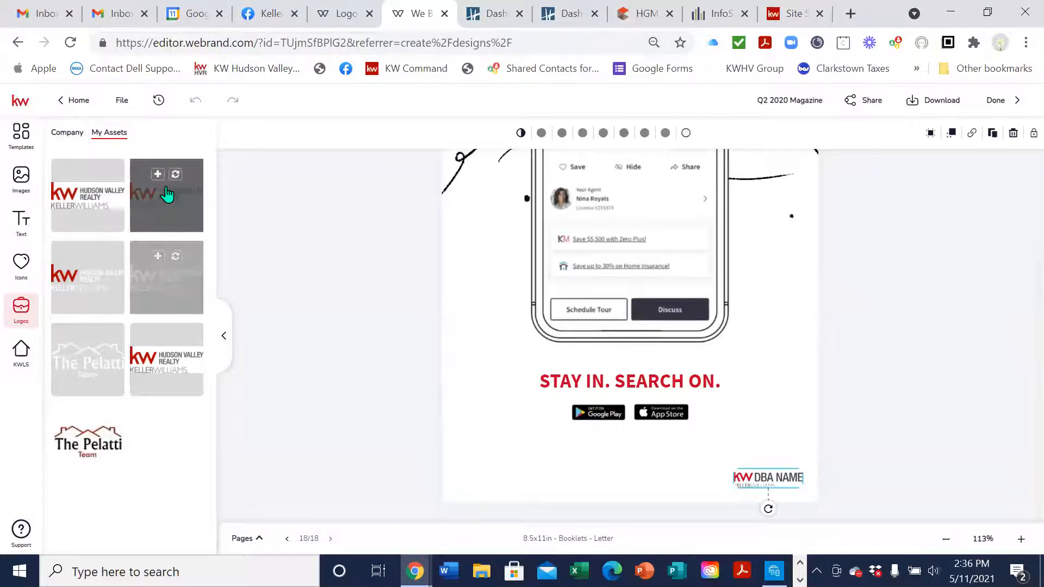
{"action": "left_click", "coordinate": [176, 174]}
{"action": "left_click_drag", "start_coordinate": [734, 466], "coordinate": [710, 459]}
{"action": "left_click", "coordinate": [765, 410]}
{"action": "scroll", "coordinate": [766, 410], "scroll_direction": "up", "scroll_amount": 3}
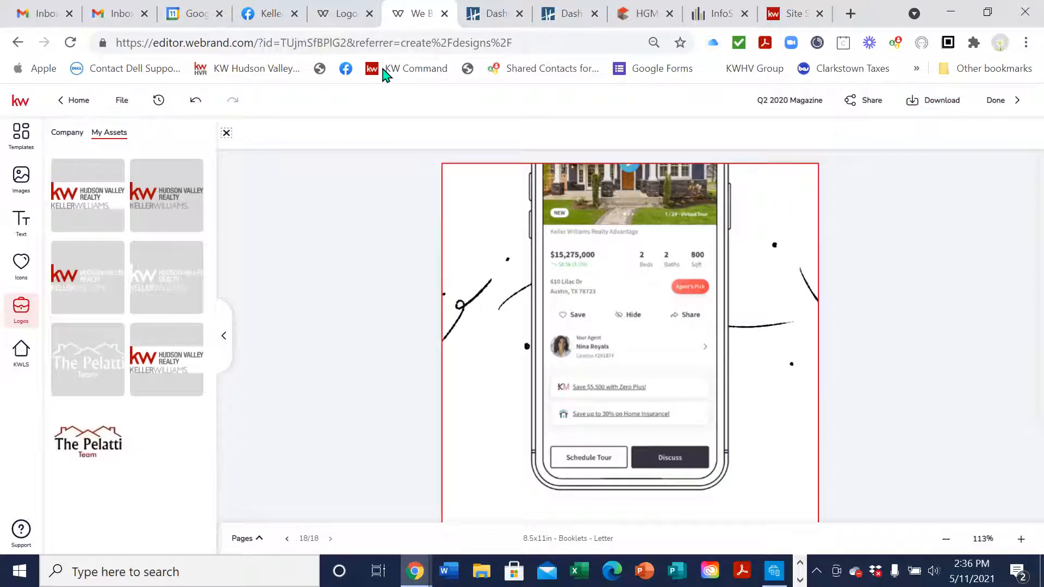
Download all 18 pages as a PDF at High resolution print quality
{"action": "left_click", "coordinate": [954, 109]}
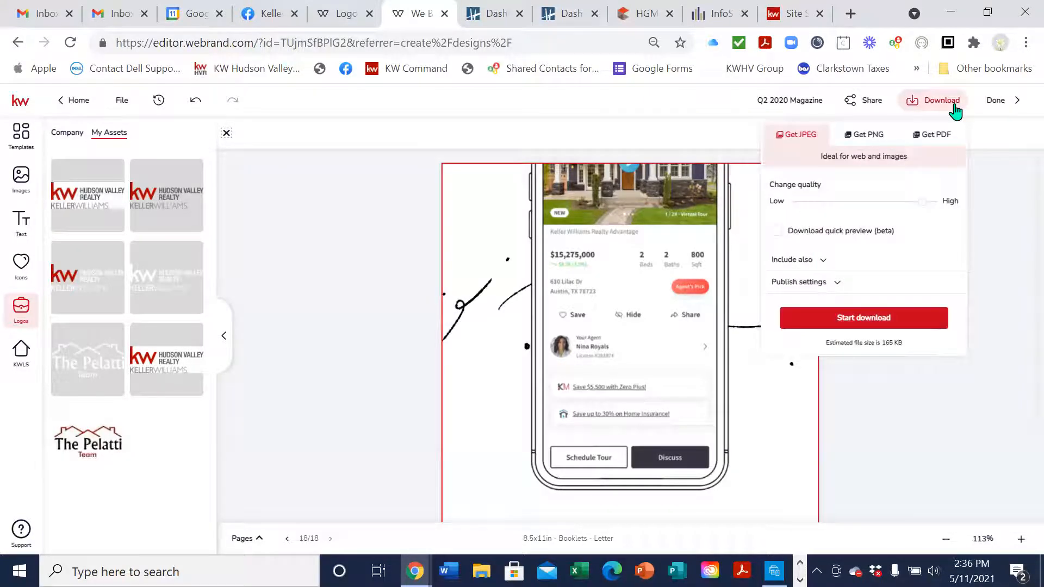
{"action": "left_click", "coordinate": [944, 140]}
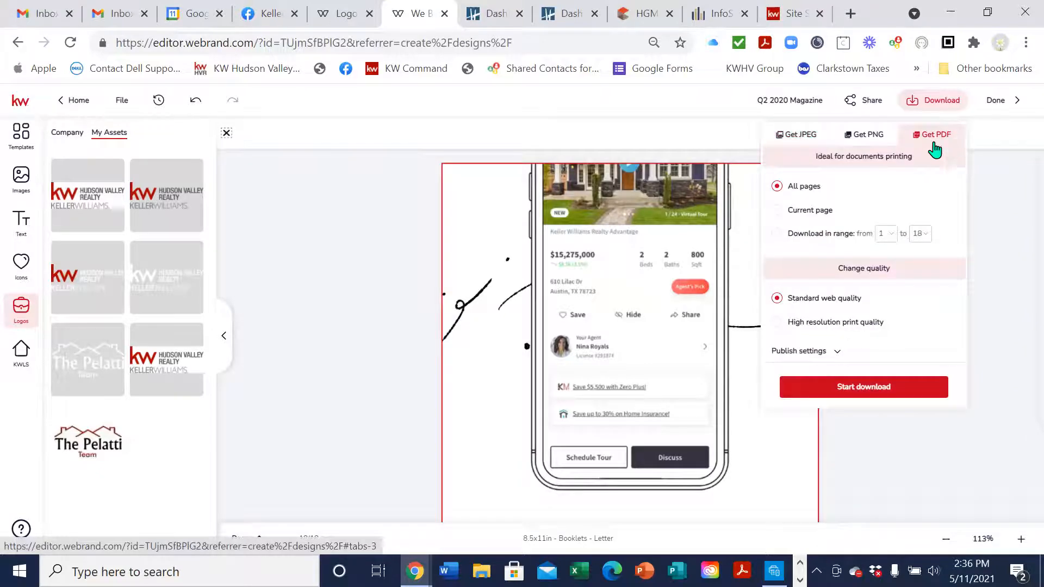
{"action": "left_click", "coordinate": [839, 325]}
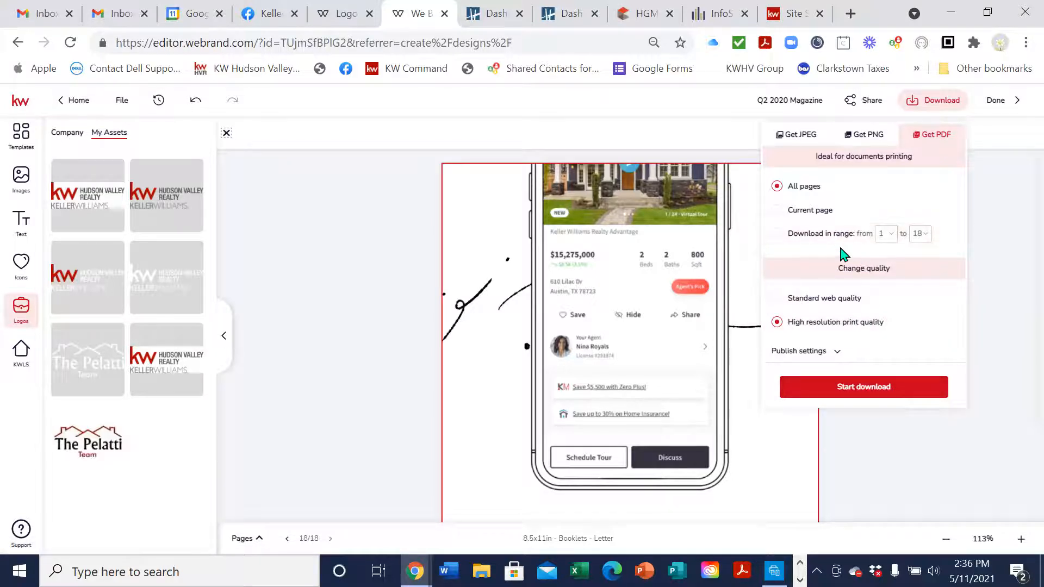
{"action": "left_click", "coordinate": [888, 388]}
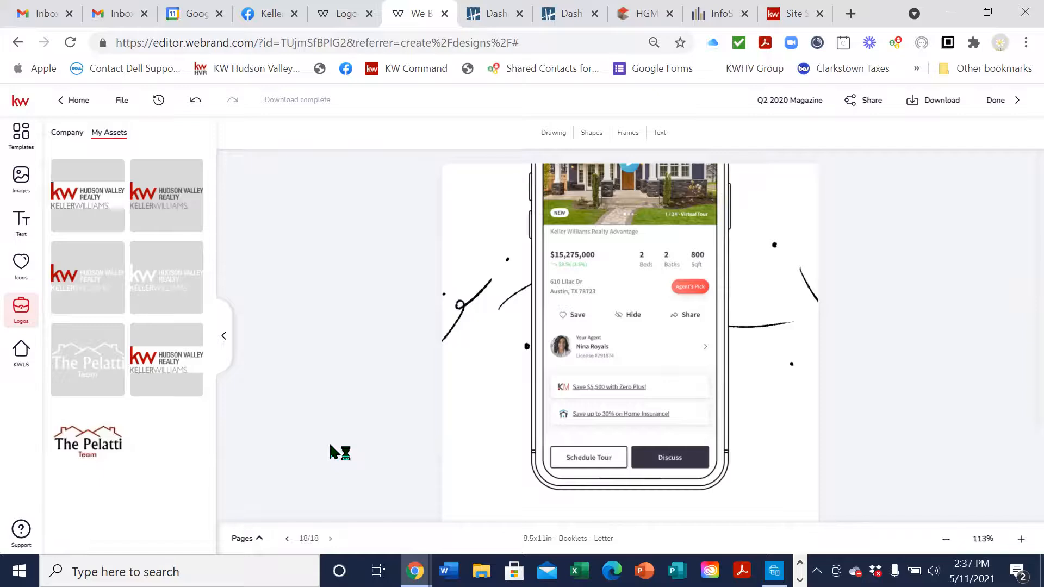
Maximize Acrobat, scroll the booklet PDF through page 4, then minimize it
{"action": "left_click_drag", "start_coordinate": [397, 48], "coordinate": [469, 17]}
{"action": "left_click", "coordinate": [627, 16]}
{"action": "scroll", "coordinate": [566, 349], "scroll_direction": "down", "scroll_amount": 10}
{"action": "scroll", "coordinate": [578, 367], "scroll_direction": "down", "scroll_amount": 15}
{"action": "scroll", "coordinate": [579, 372], "scroll_direction": "down", "scroll_amount": 15}
{"action": "scroll", "coordinate": [579, 364], "scroll_direction": "down", "scroll_amount": 15}
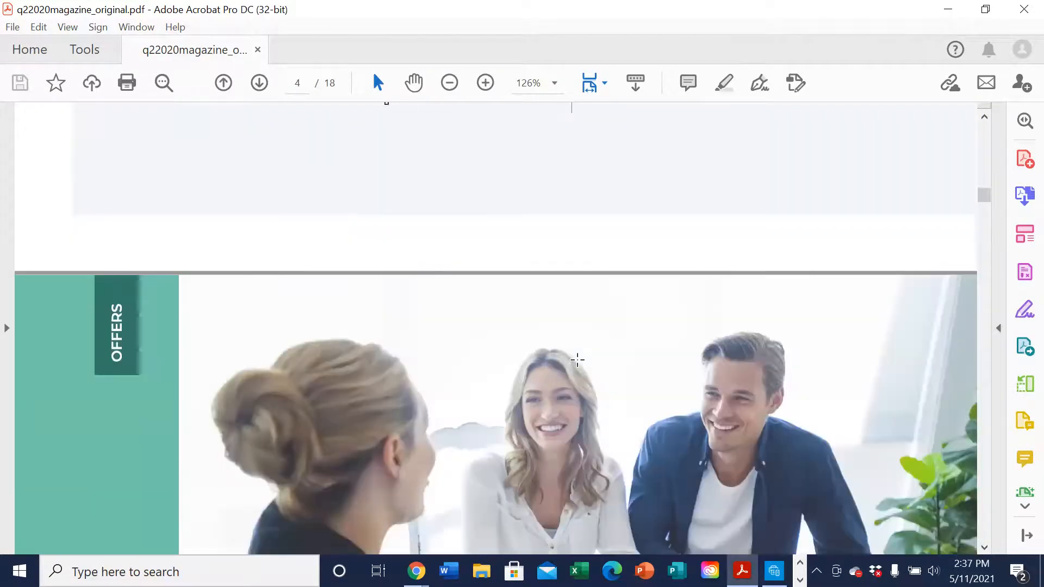
{"action": "scroll", "coordinate": [577, 359], "scroll_direction": "down", "scroll_amount": 15}
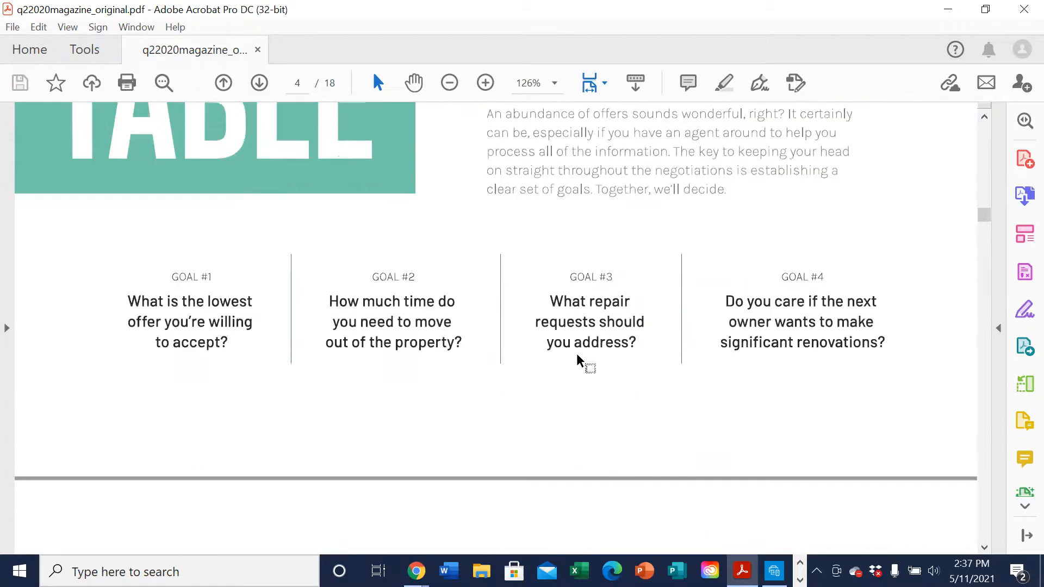
{"action": "scroll", "coordinate": [578, 360], "scroll_direction": "down", "scroll_amount": 3}
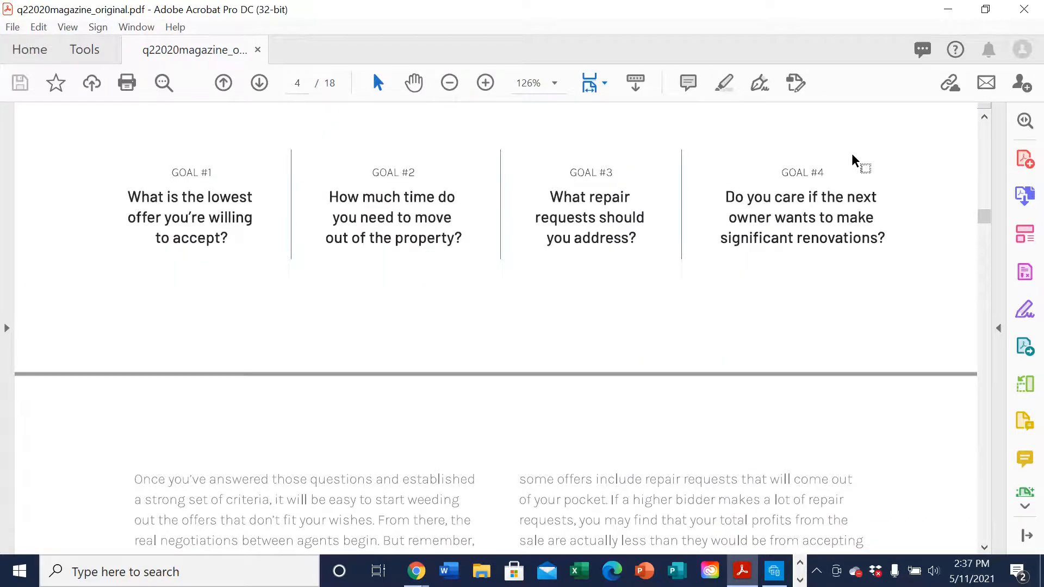
{"action": "left_click", "coordinate": [949, 9]}
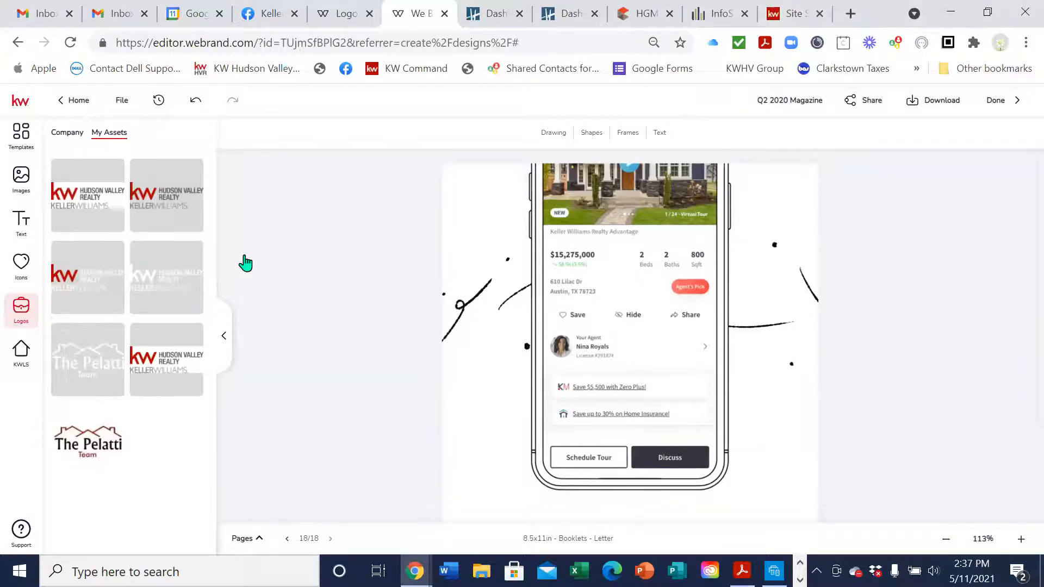
Step back from page 18 to page 11, then click Done to save changes
{"action": "left_click", "coordinate": [284, 537]}
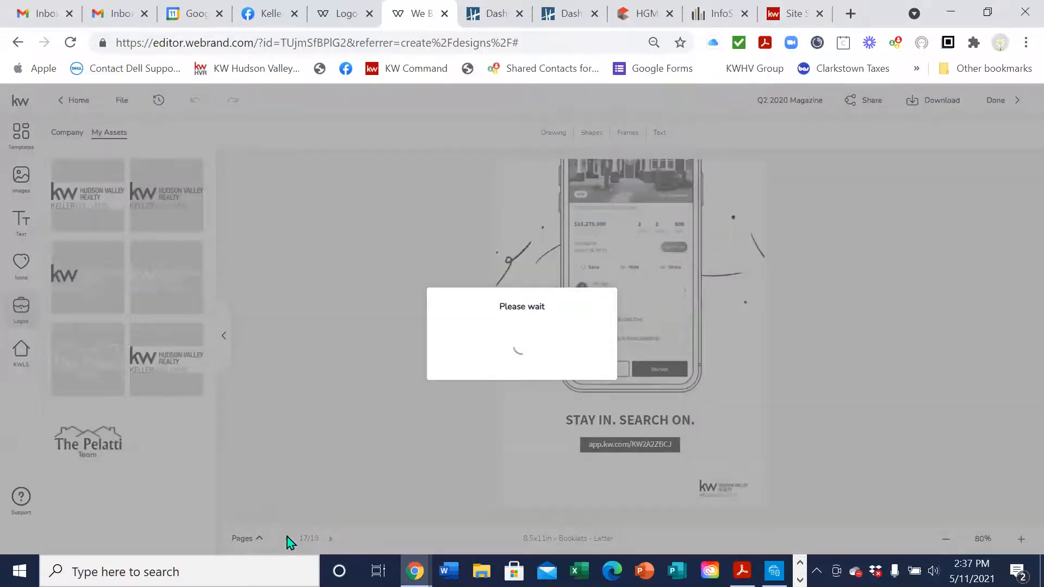
{"action": "left_click", "coordinate": [286, 539]}
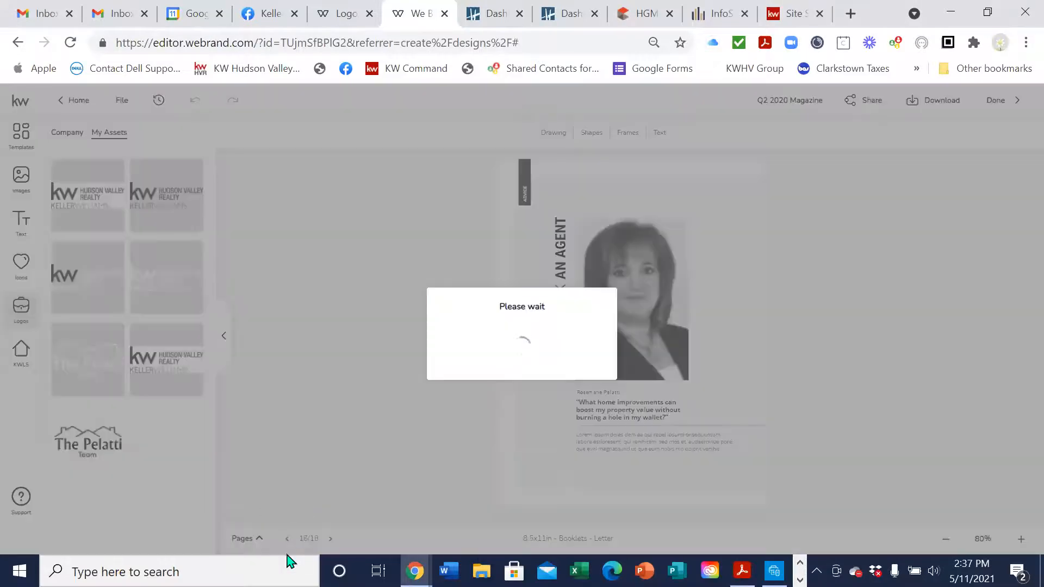
{"action": "left_click", "coordinate": [287, 539]}
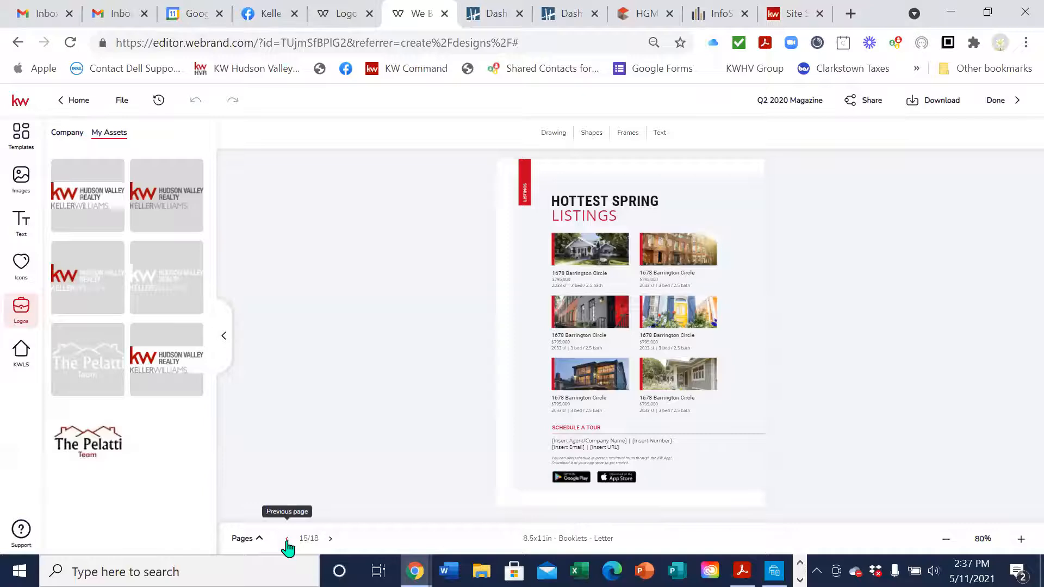
{"action": "left_click", "coordinate": [286, 541]}
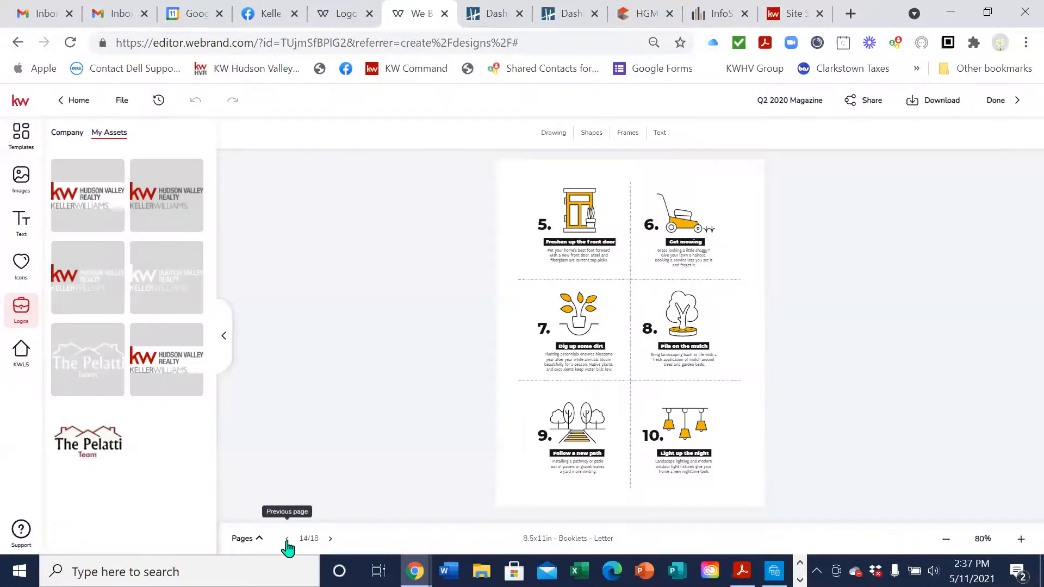
{"action": "left_click", "coordinate": [287, 539]}
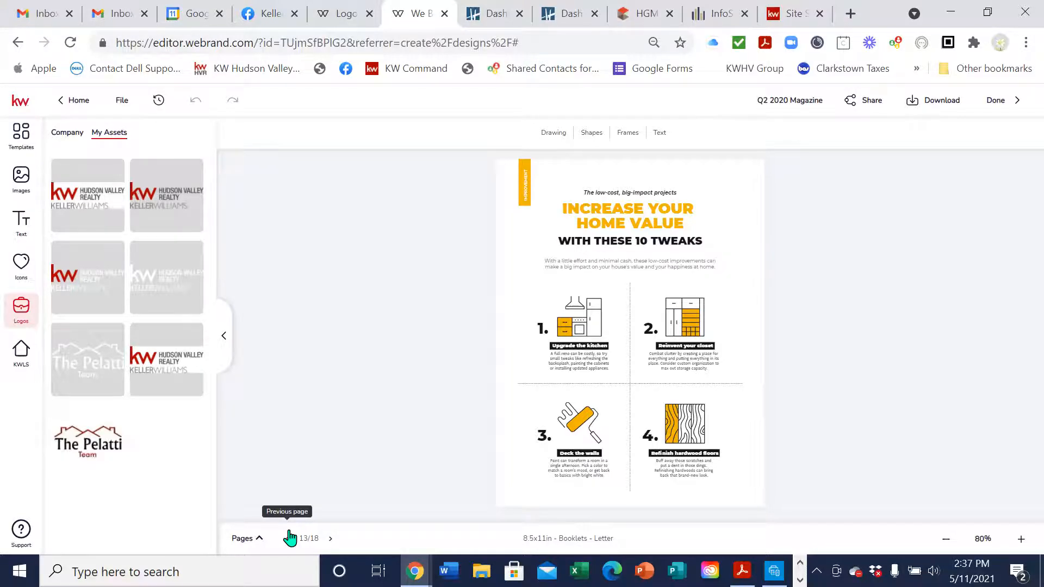
{"action": "left_click", "coordinate": [288, 537]}
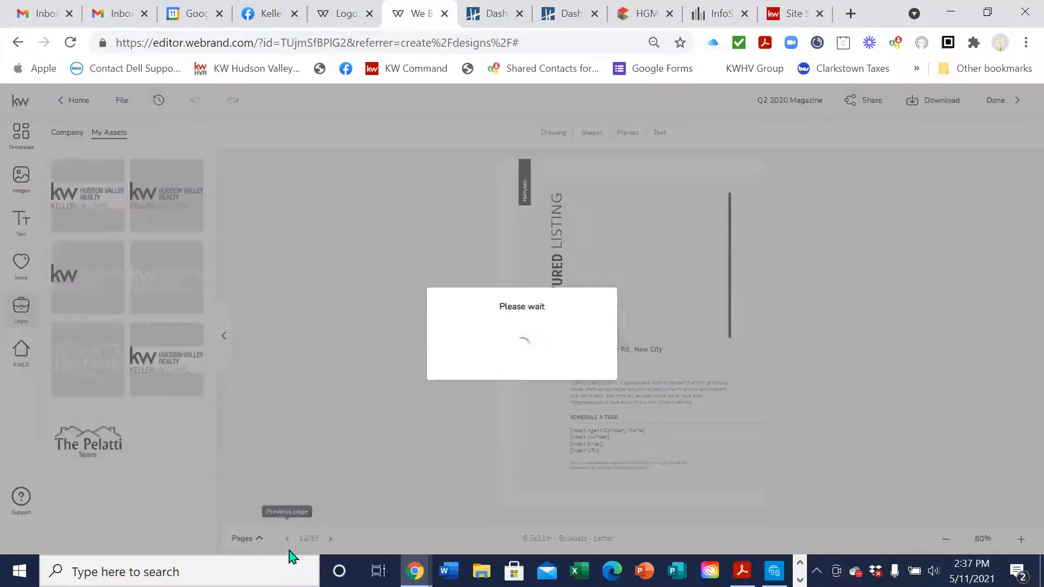
{"action": "left_click", "coordinate": [280, 540]}
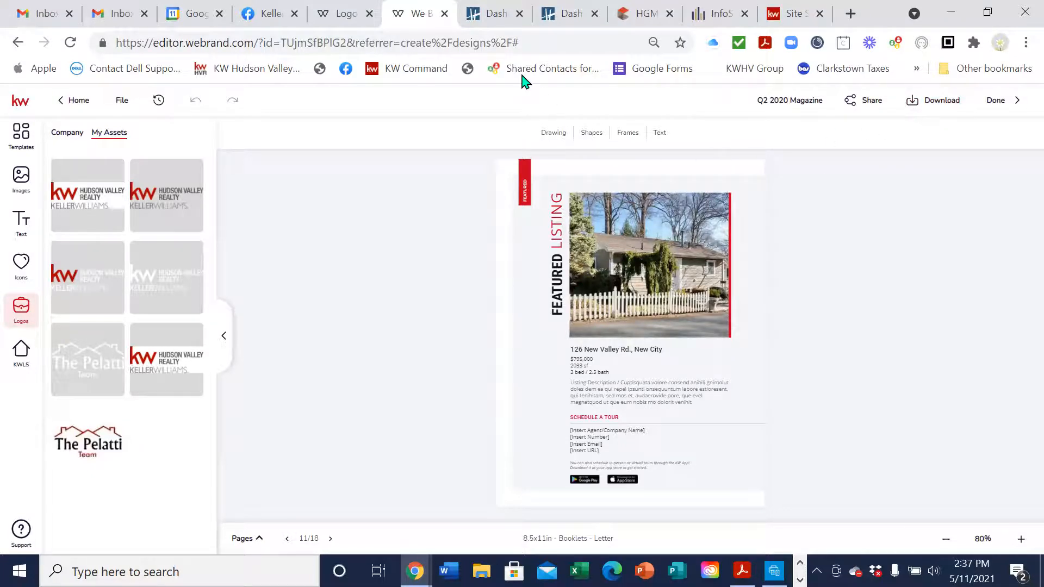
{"action": "left_click", "coordinate": [981, 105]}
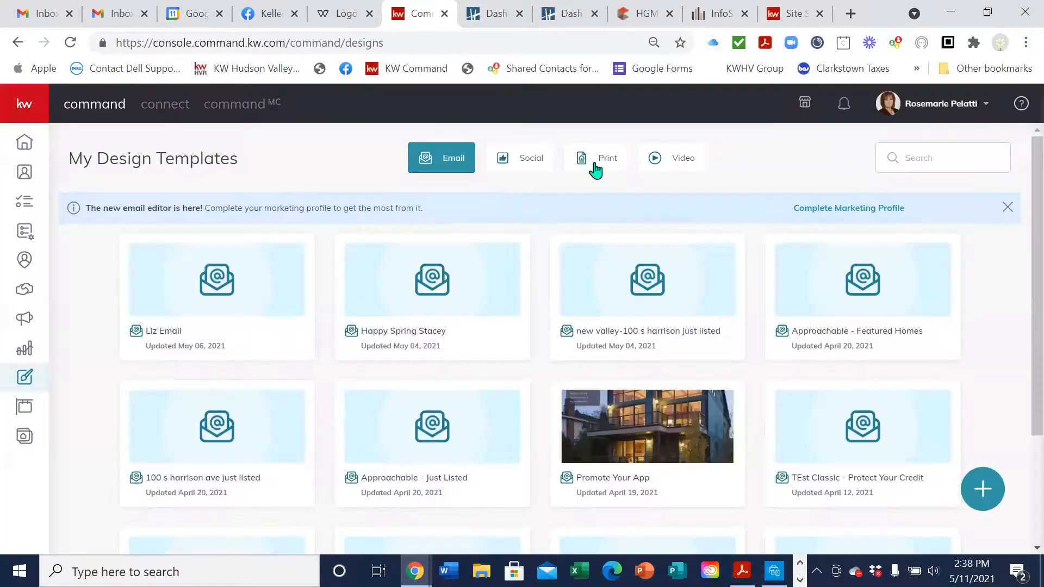
Open the Q2 2020 Magazine thumbnail from the Print templates in WeBrand
{"action": "left_click", "coordinate": [592, 162]}
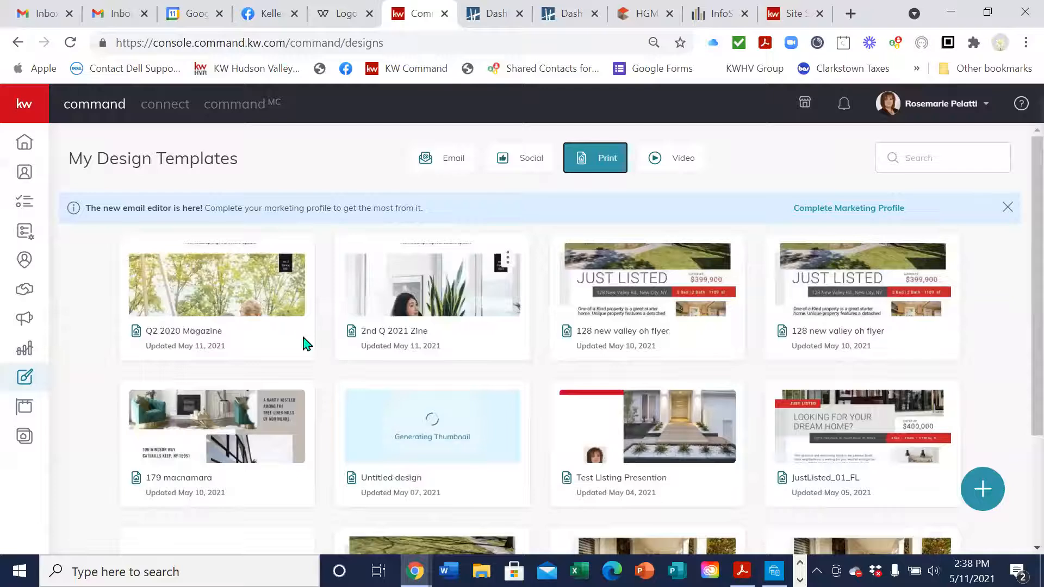
{"action": "left_click", "coordinate": [255, 283]}
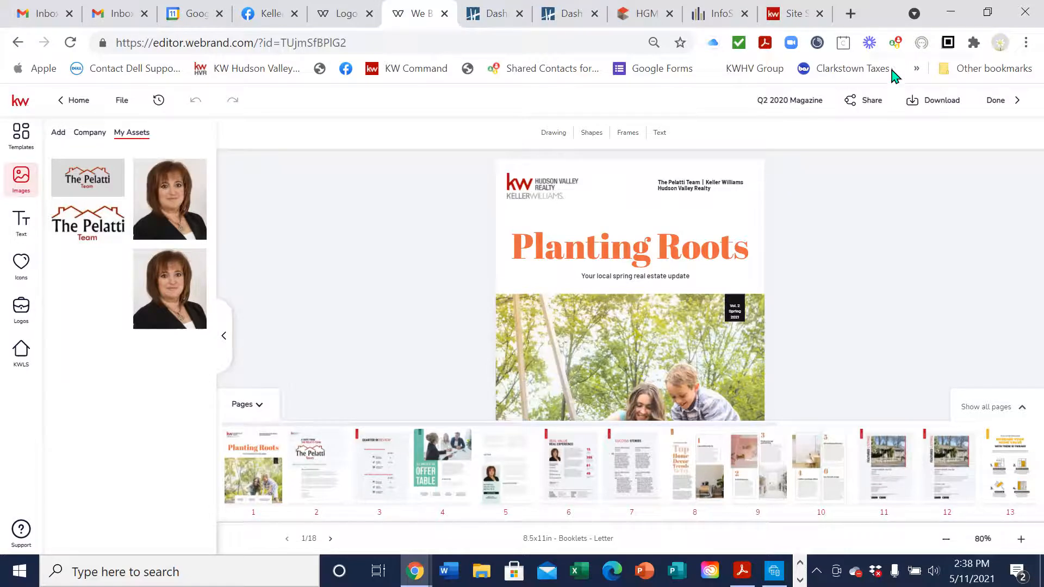
Copy the design image link from Share and view the cover image in a new tab
{"action": "left_click", "coordinate": [872, 104]}
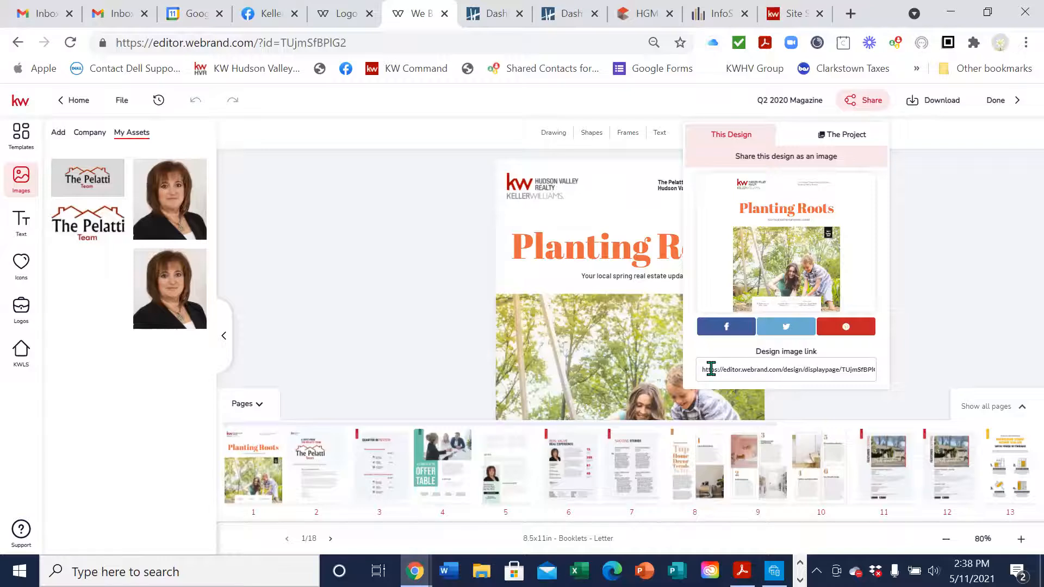
{"action": "left_click_drag", "start_coordinate": [699, 370], "coordinate": [912, 376]}
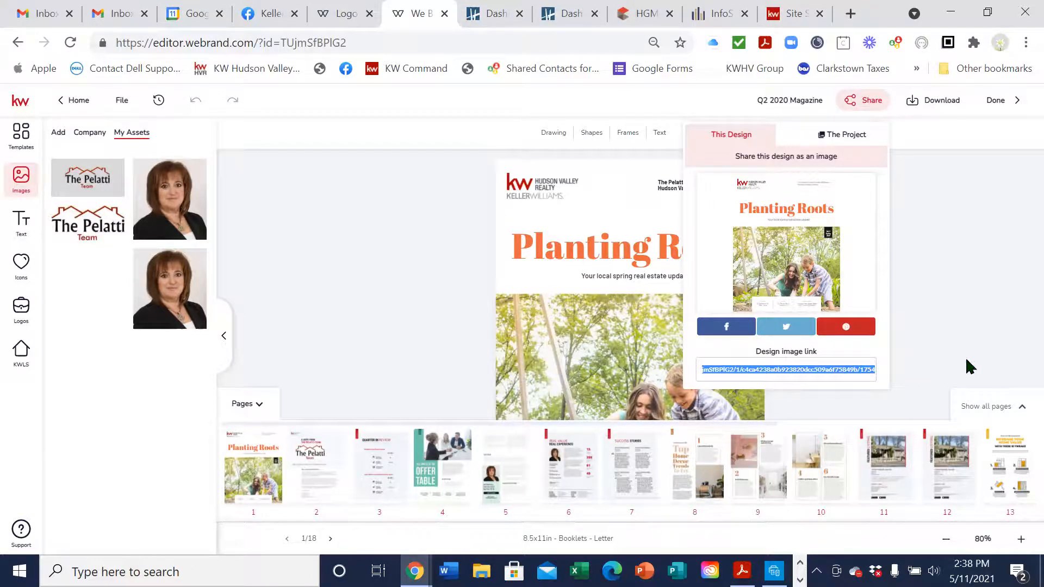
{"action": "left_click", "coordinate": [849, 13]}
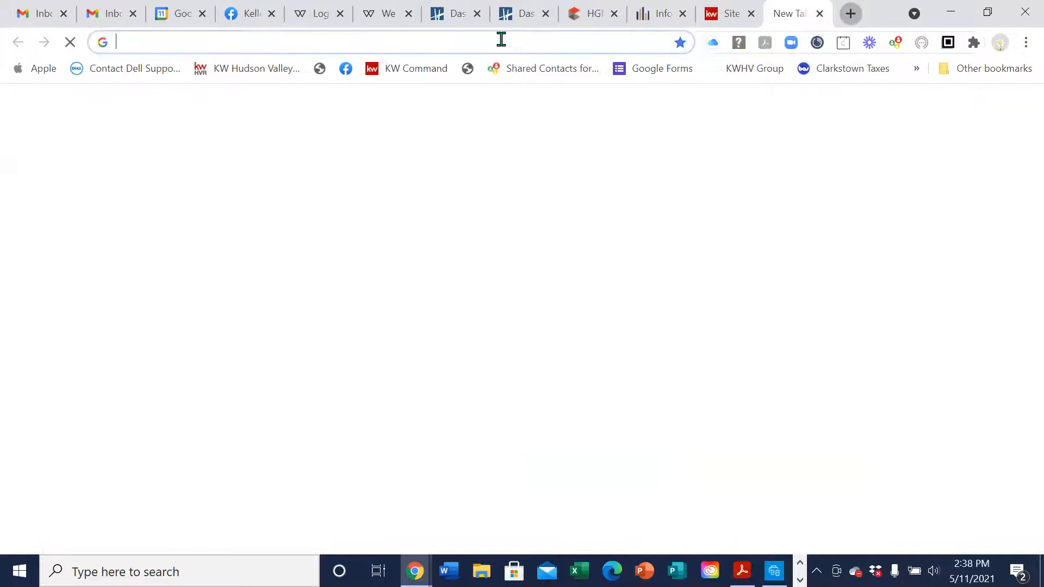
{"action": "left_click", "coordinate": [652, 32]}
{"action": "key", "text": "Return"}
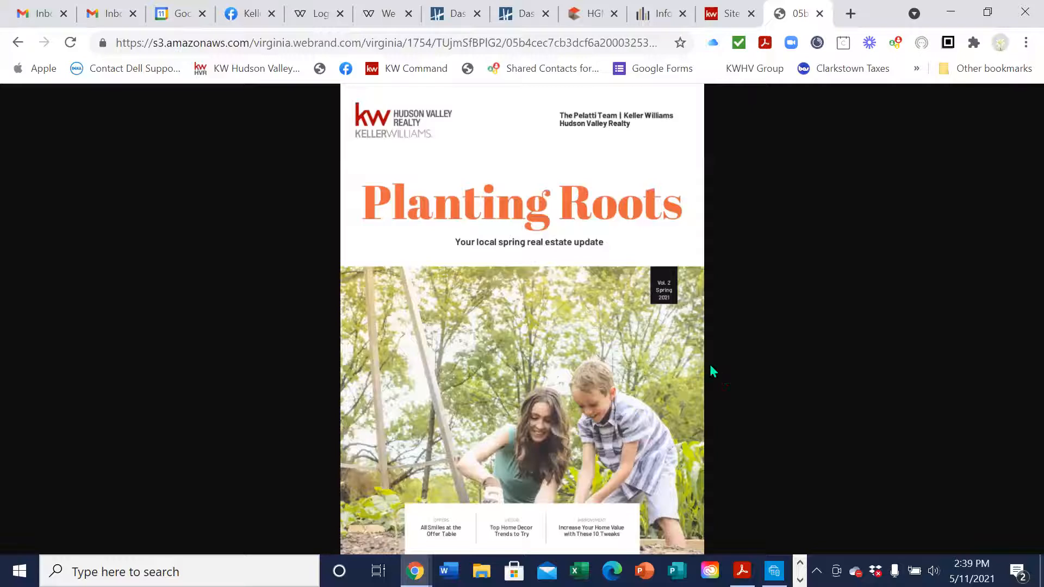
{"action": "left_click", "coordinate": [678, 390]}
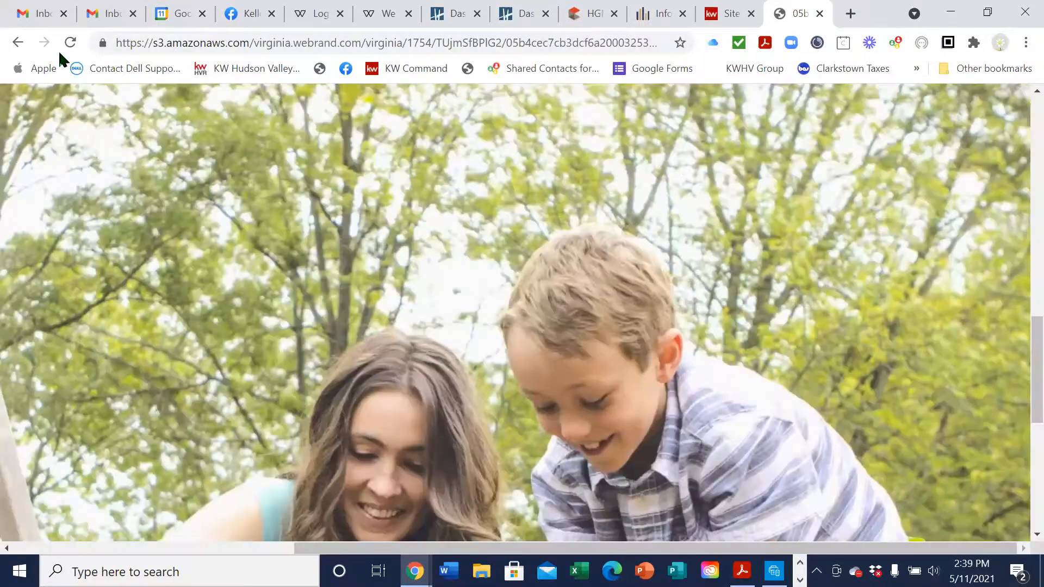
{"action": "left_click", "coordinate": [18, 42]}
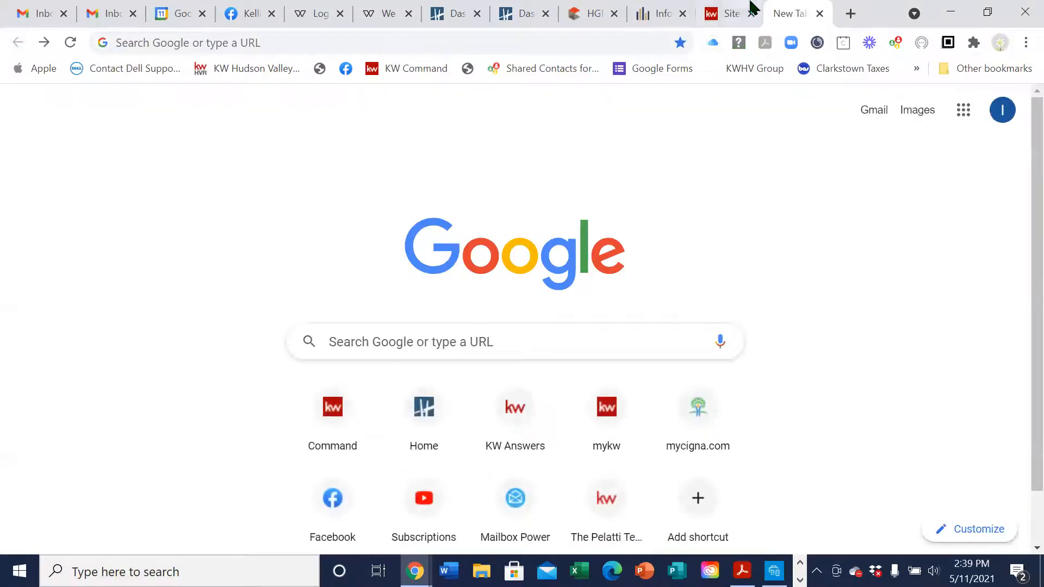
Load the saved s3 cover image link and check it zoomed and fitted
{"action": "left_click", "coordinate": [636, 45]}
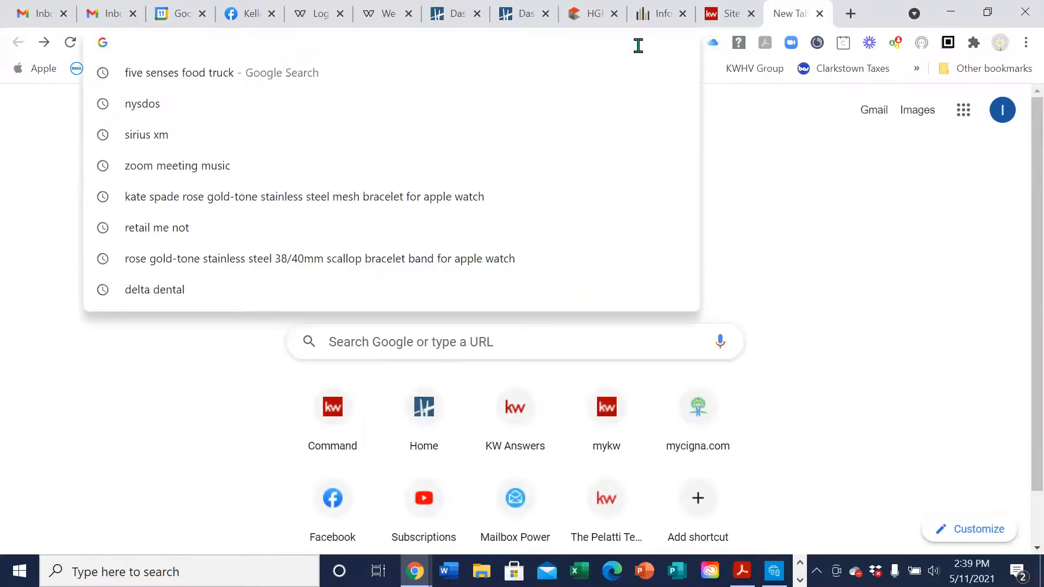
{"action": "key", "text": "ctrl+v"}
{"action": "key", "text": "Return"}
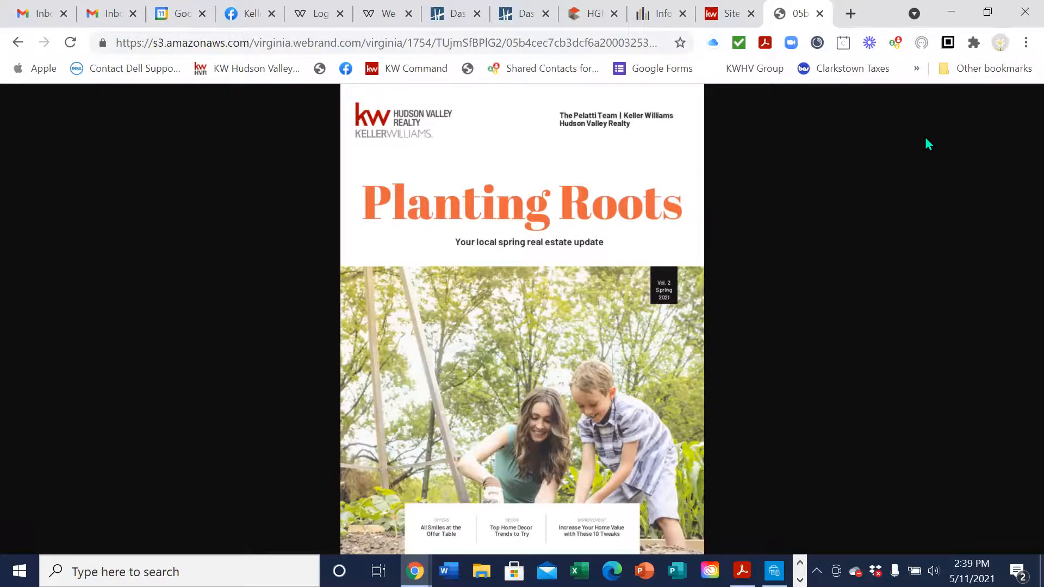
{"action": "left_click", "coordinate": [658, 363]}
{"action": "left_click", "coordinate": [703, 375]}
Compare against the KW Command Site tab, then return to the WeBrand editor tab
{"action": "left_click", "coordinate": [725, 16]}
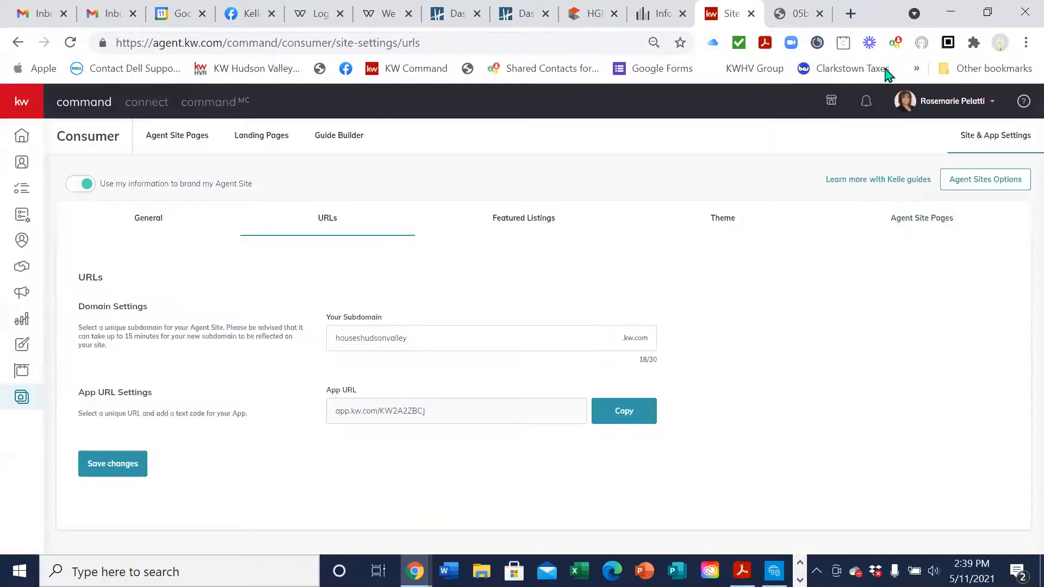
{"action": "left_click", "coordinate": [798, 14]}
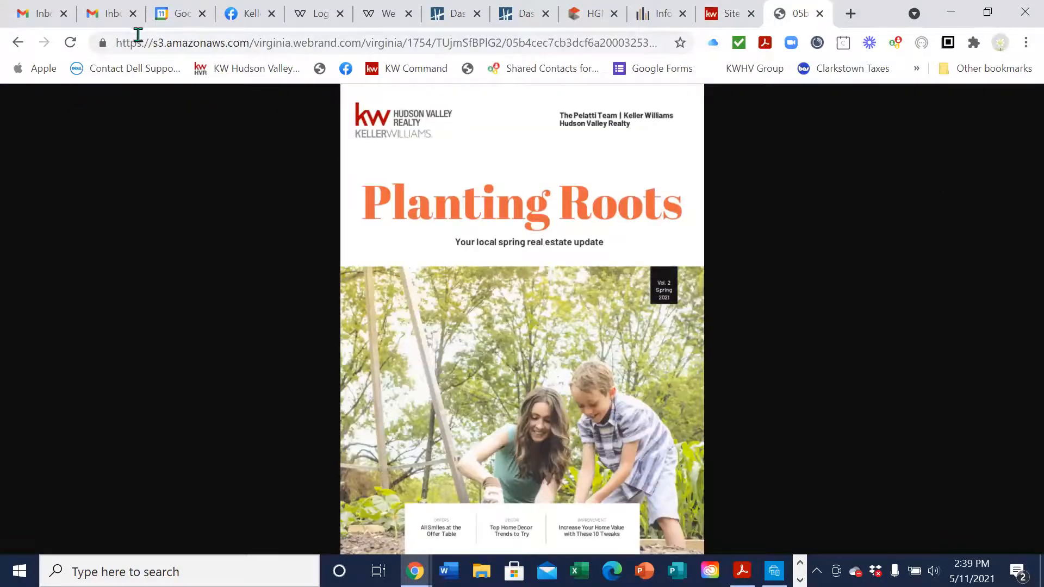
{"action": "left_click", "coordinate": [729, 15]}
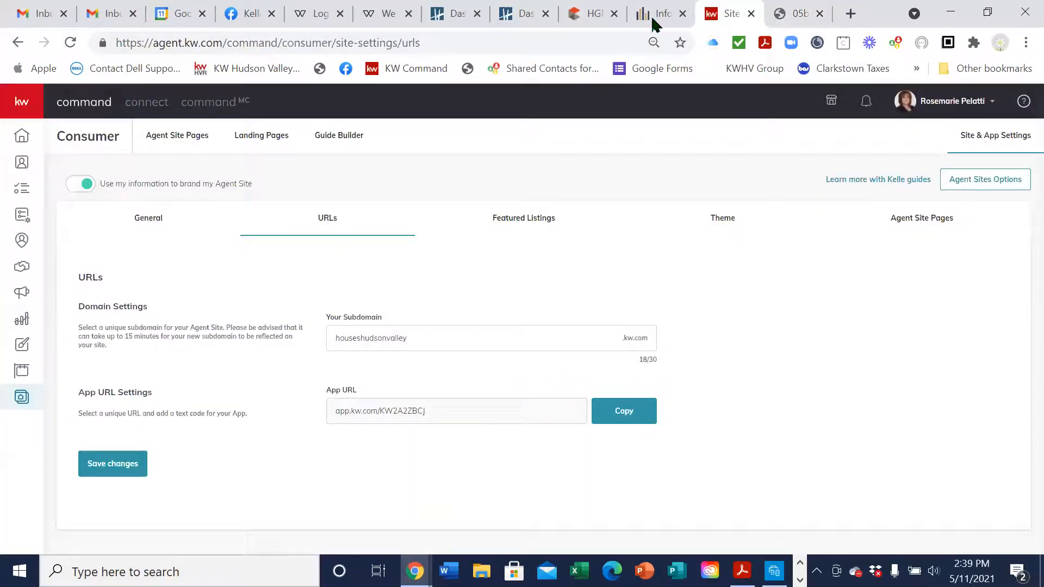
{"action": "left_click", "coordinate": [592, 17]}
{"action": "left_click", "coordinate": [379, 19]}
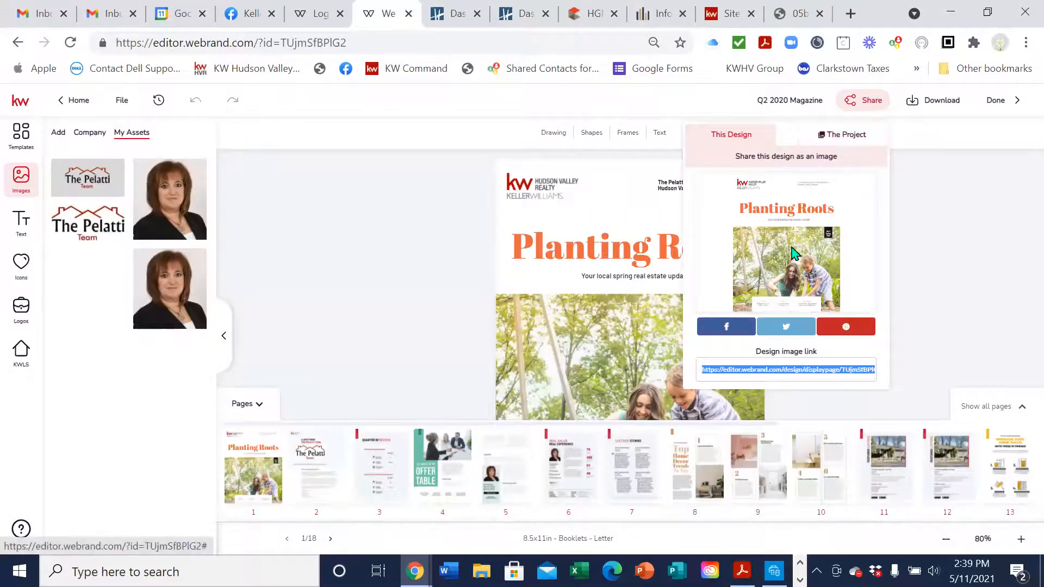
Copy The Project share link and open it in a new browser tab
{"action": "left_click", "coordinate": [852, 139]}
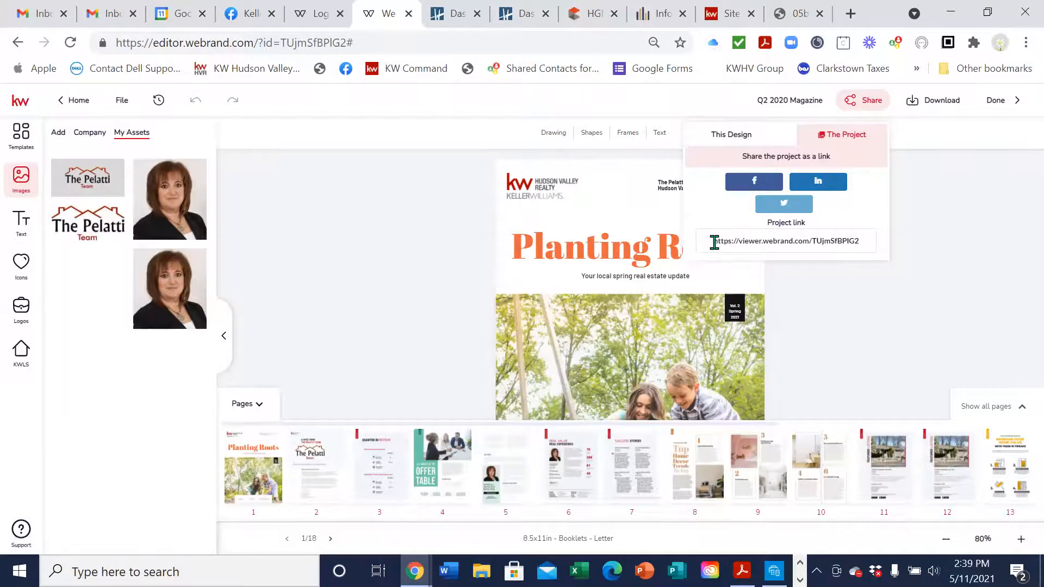
{"action": "left_click_drag", "start_coordinate": [714, 243], "coordinate": [868, 237]}
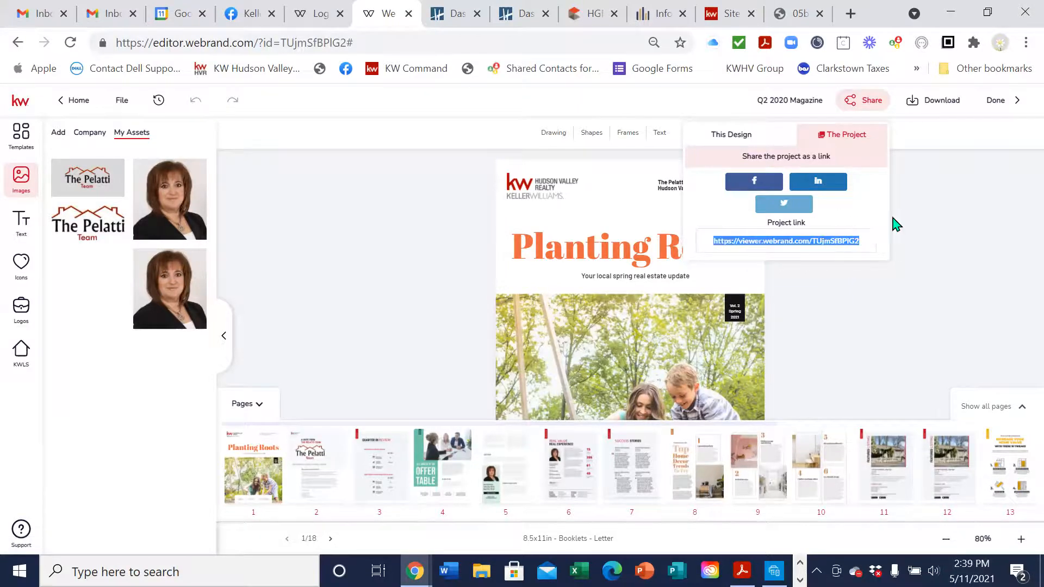
{"action": "left_click", "coordinate": [850, 13]}
{"action": "key", "text": "Return"}
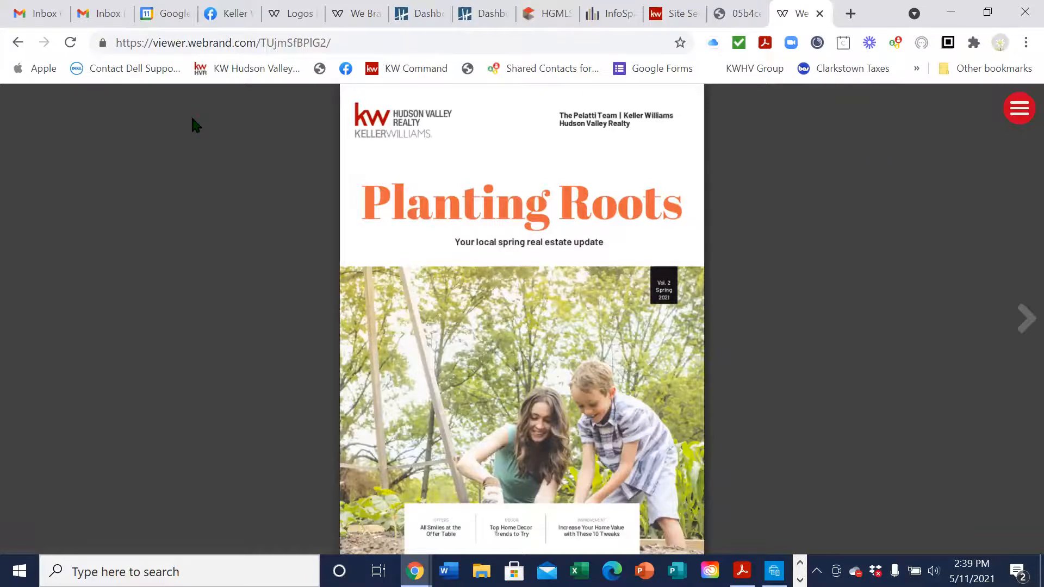
Flip the viewer from the cover through Featured Listing and Ask an Agent to the final app page
{"action": "left_click", "coordinate": [1025, 335]}
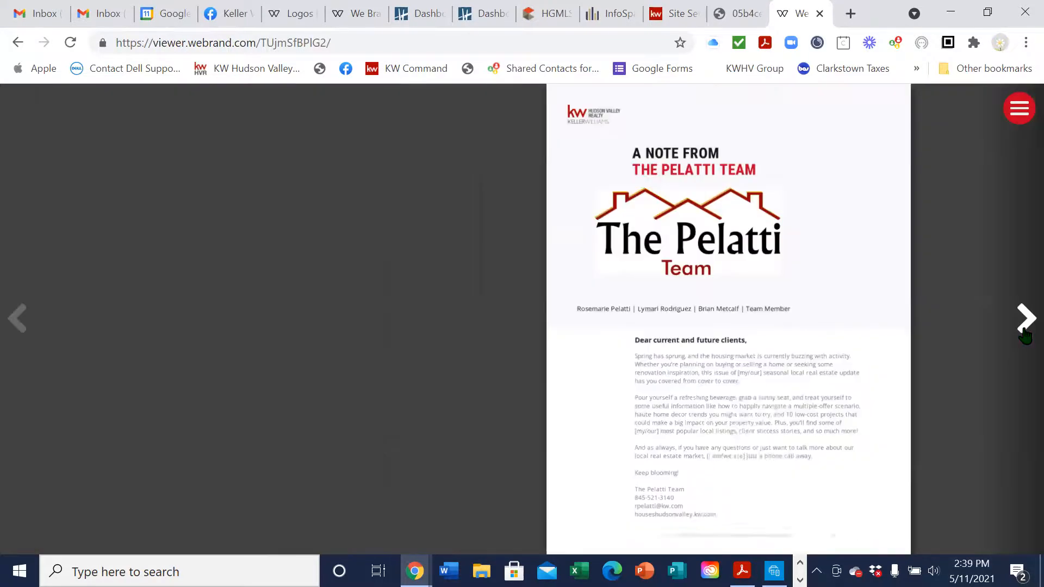
{"action": "left_click", "coordinate": [1025, 335]}
{"action": "left_click", "coordinate": [1025, 335]}
{"action": "left_click", "coordinate": [1025, 336]}
{"action": "left_click", "coordinate": [1025, 336]}
{"action": "left_click", "coordinate": [1025, 336]}
{"action": "left_click", "coordinate": [1025, 335]}
{"action": "left_click", "coordinate": [1025, 336]}
{"action": "left_click", "coordinate": [1024, 335]}
{"action": "left_click", "coordinate": [1025, 336]}
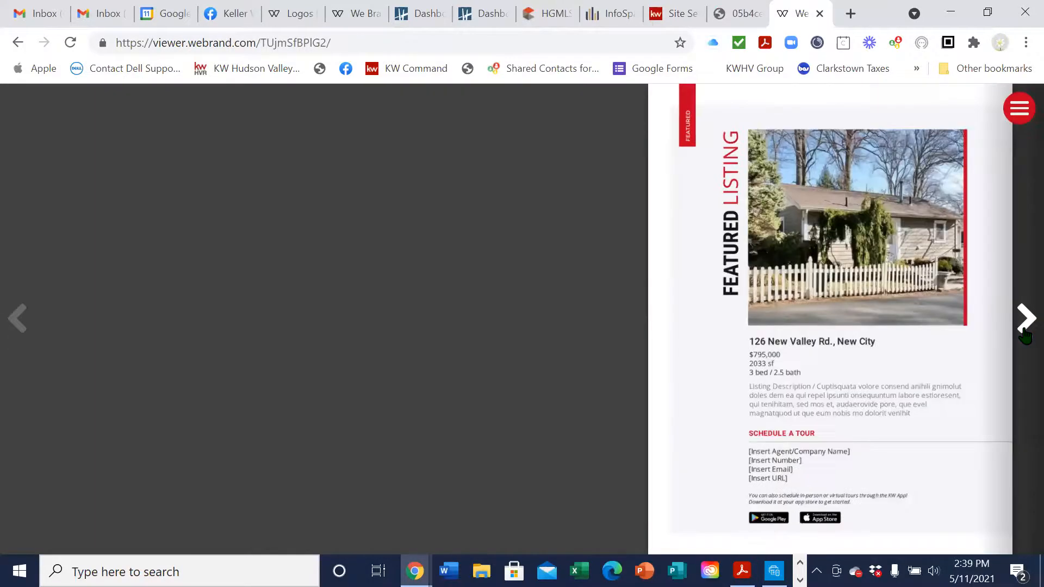
{"action": "left_click", "coordinate": [1025, 335]}
{"action": "left_click", "coordinate": [1025, 333]}
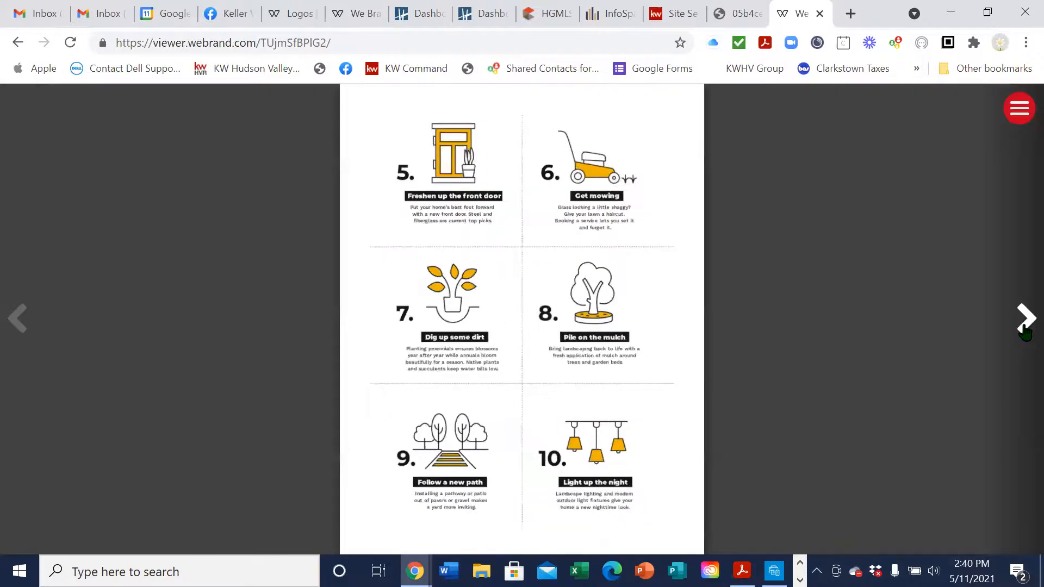
{"action": "left_click", "coordinate": [1025, 333]}
{"action": "left_click", "coordinate": [1025, 332]}
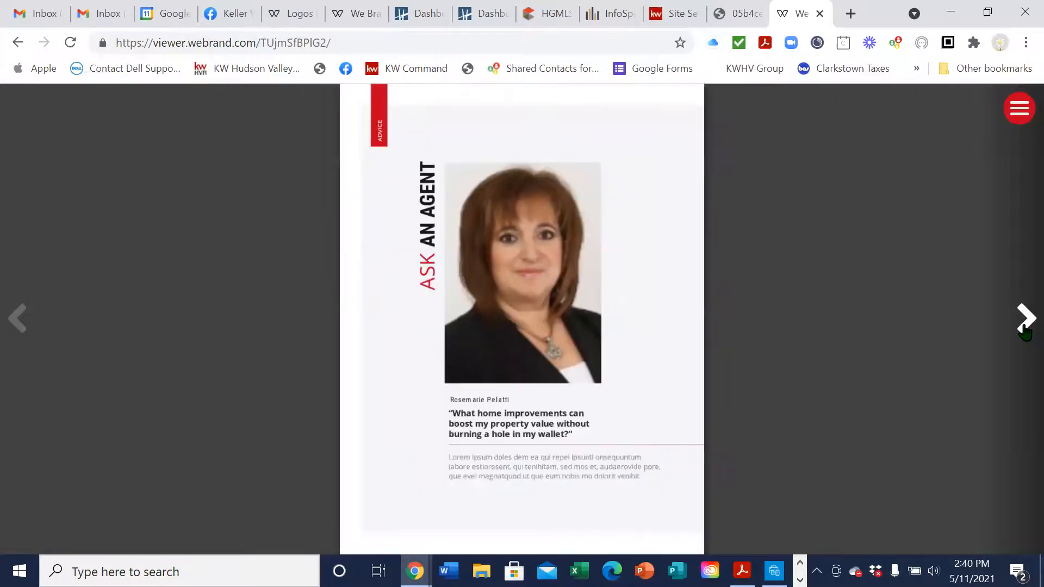
{"action": "left_click", "coordinate": [1025, 333]}
Move across the cover image, KW Command Site and OneKey Matrix tabs
{"action": "left_click", "coordinate": [741, 16]}
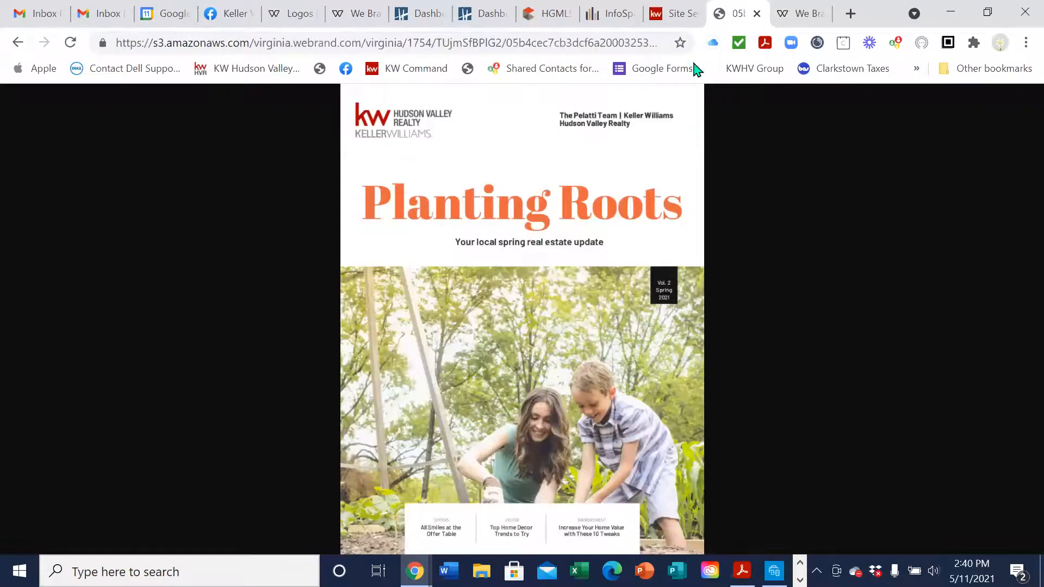
{"action": "left_click", "coordinate": [674, 14]}
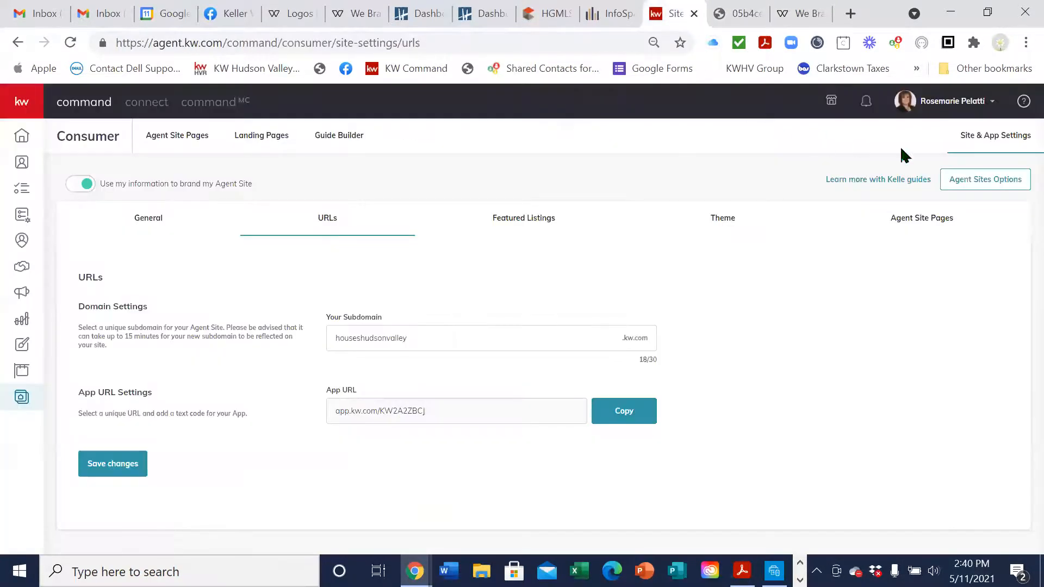
{"action": "left_click", "coordinate": [540, 14]}
In the editor's Share panel, reselect The Project link, then close the panel
{"action": "left_click", "coordinate": [361, 16]}
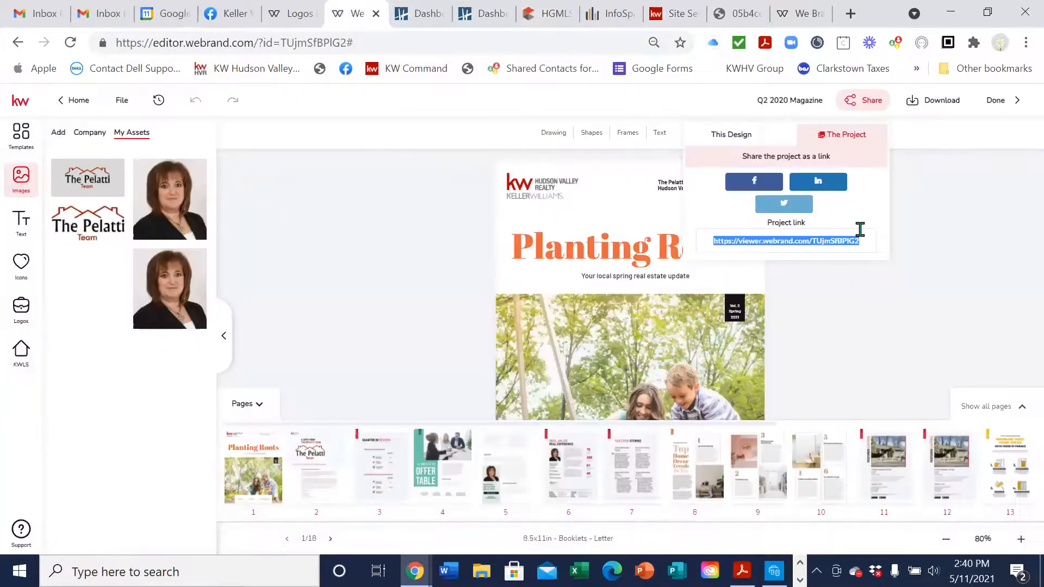
{"action": "left_click", "coordinate": [742, 136]}
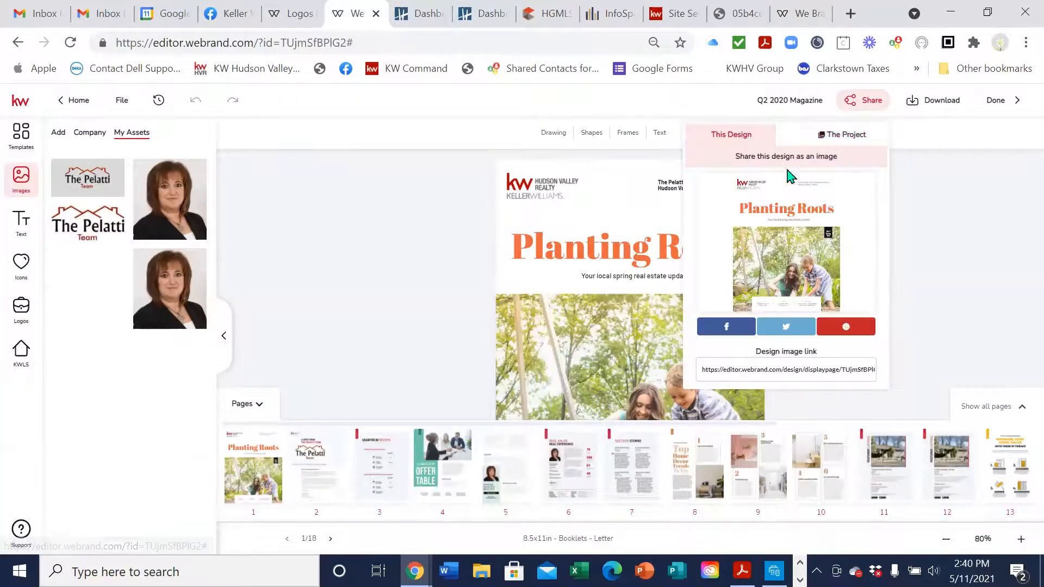
{"action": "left_click", "coordinate": [840, 137]}
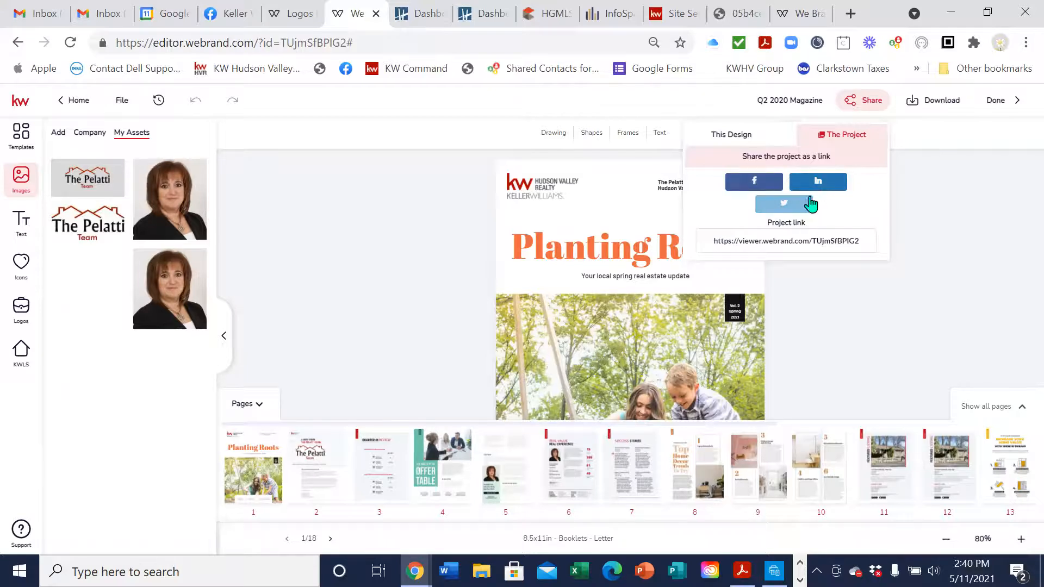
{"action": "left_click", "coordinate": [713, 238]}
{"action": "left_click", "coordinate": [874, 230]}
{"action": "left_click", "coordinate": [865, 240]}
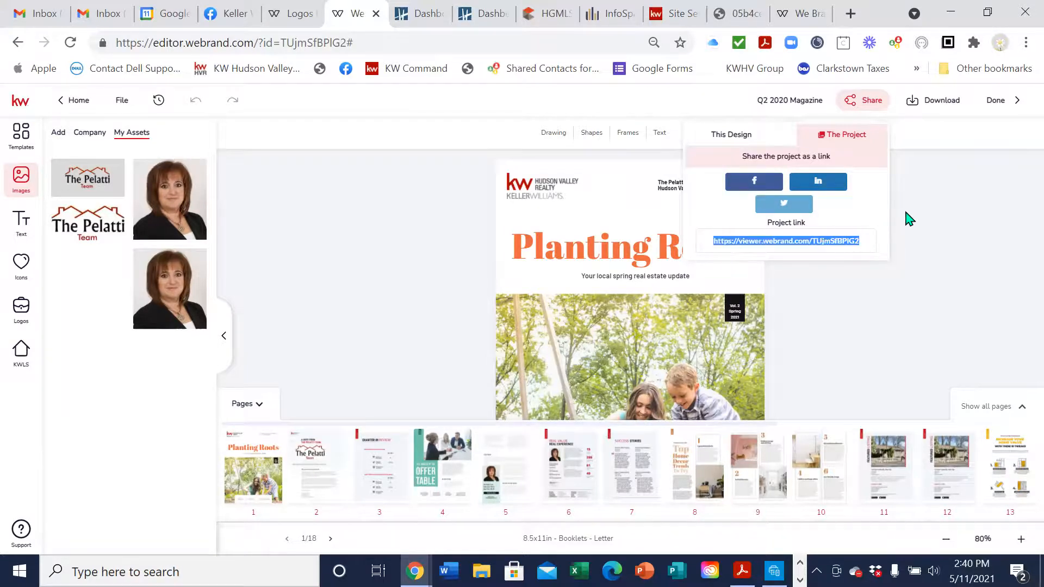
{"action": "left_click", "coordinate": [951, 182]}
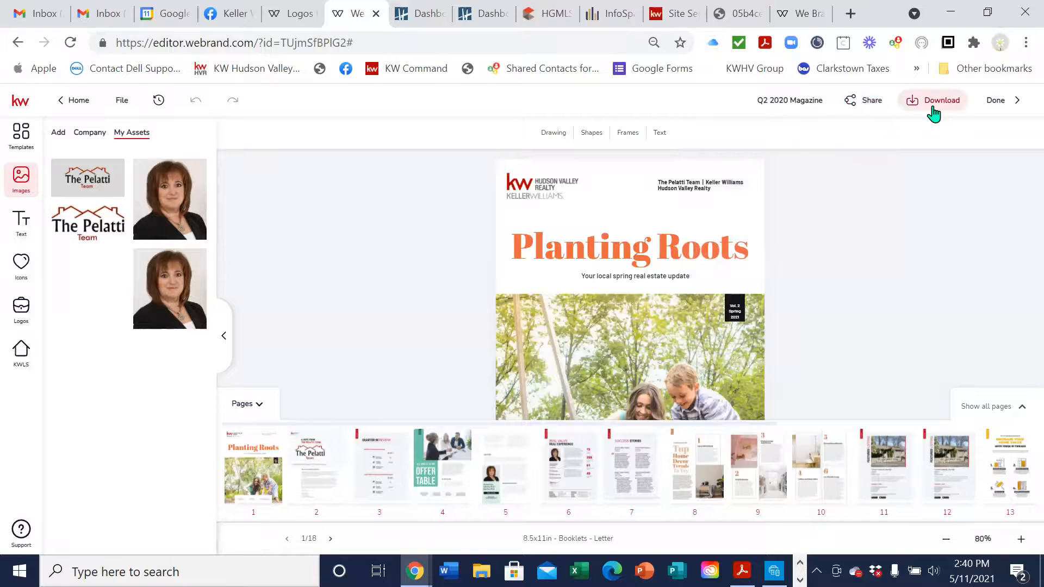
Start a High quality JPEG download after checking the Include also options
{"action": "left_click", "coordinate": [933, 109]}
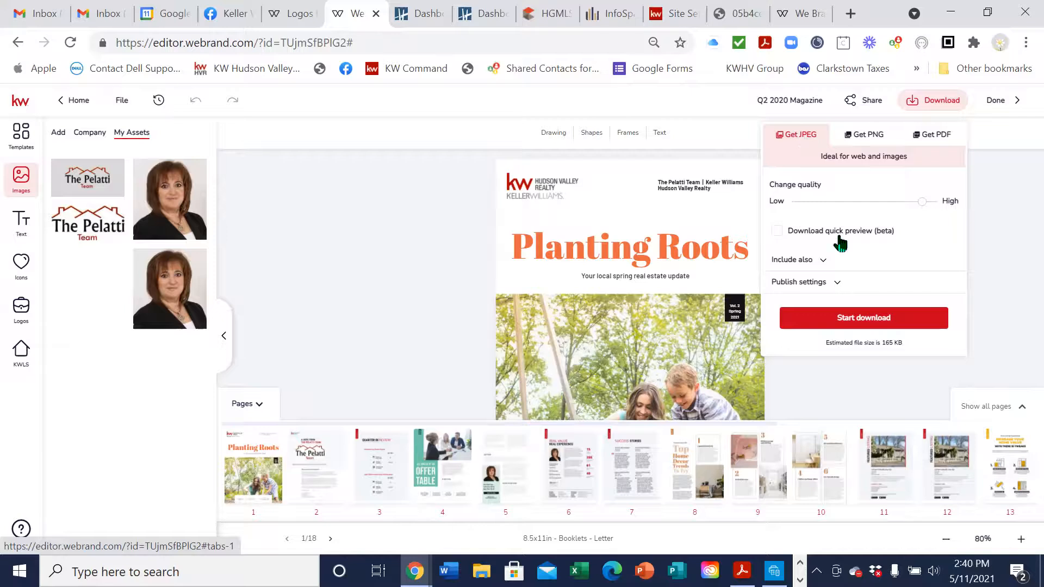
{"action": "left_click", "coordinate": [813, 260]}
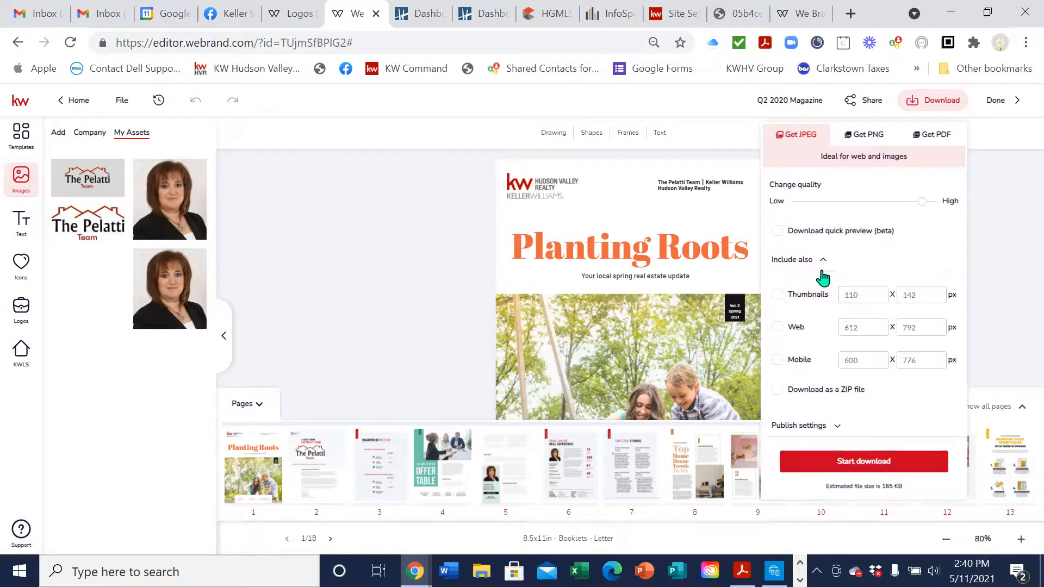
{"action": "left_click", "coordinate": [819, 261]}
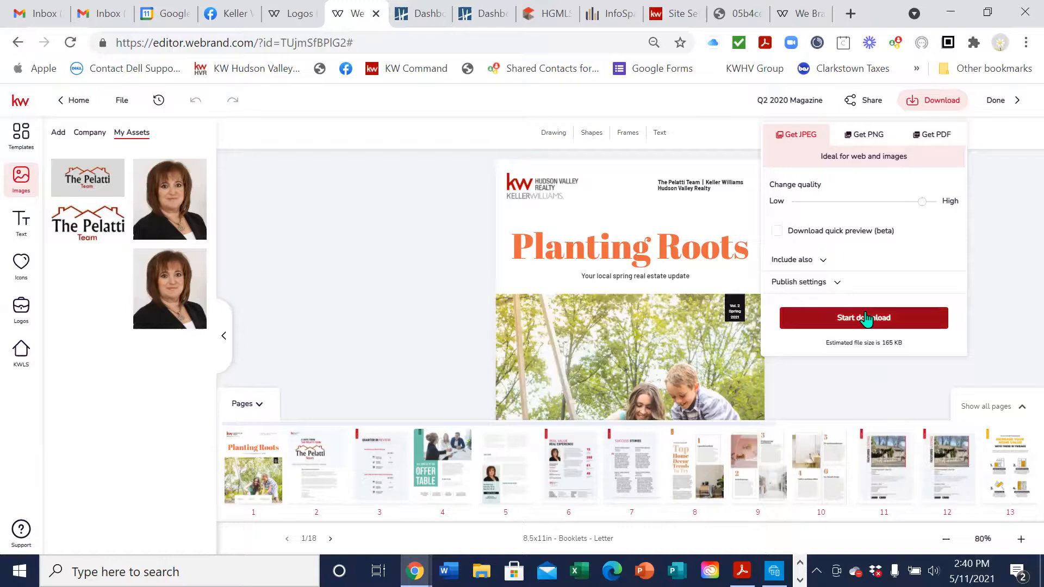
{"action": "left_click", "coordinate": [861, 320]}
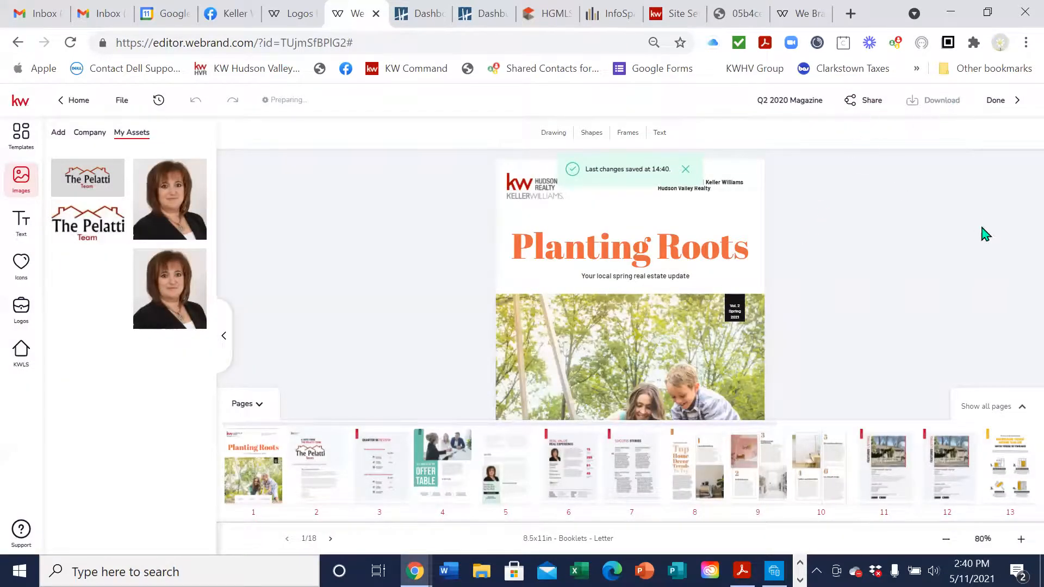
{"action": "left_click", "coordinate": [870, 102]}
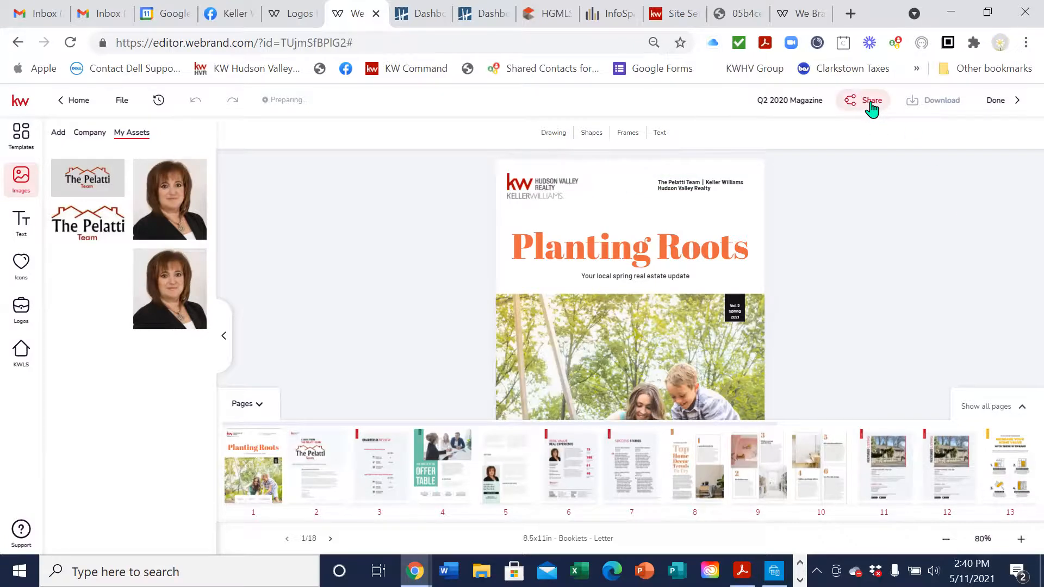